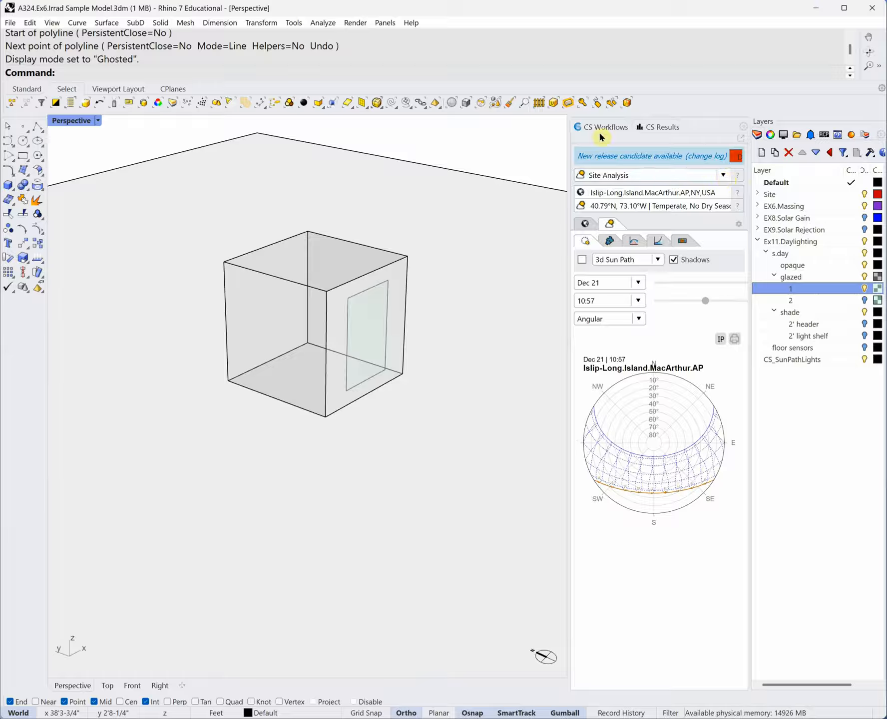
- Switch the ClimateStudio workflow to Daylight Availability, keeping the LEED v4.1 Option 1 standard
left_click(723, 176)
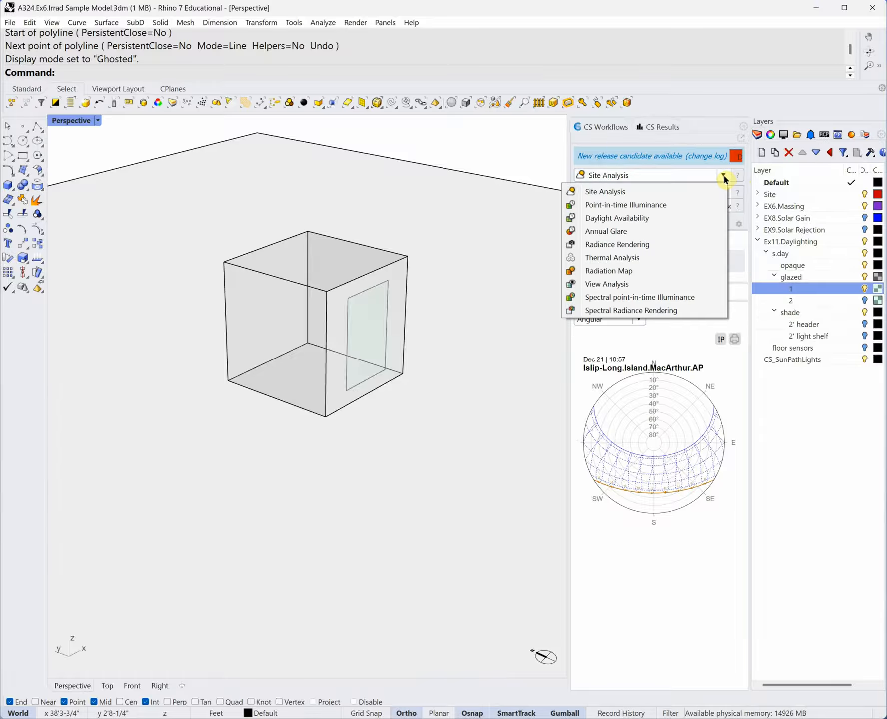
left_click(639, 220)
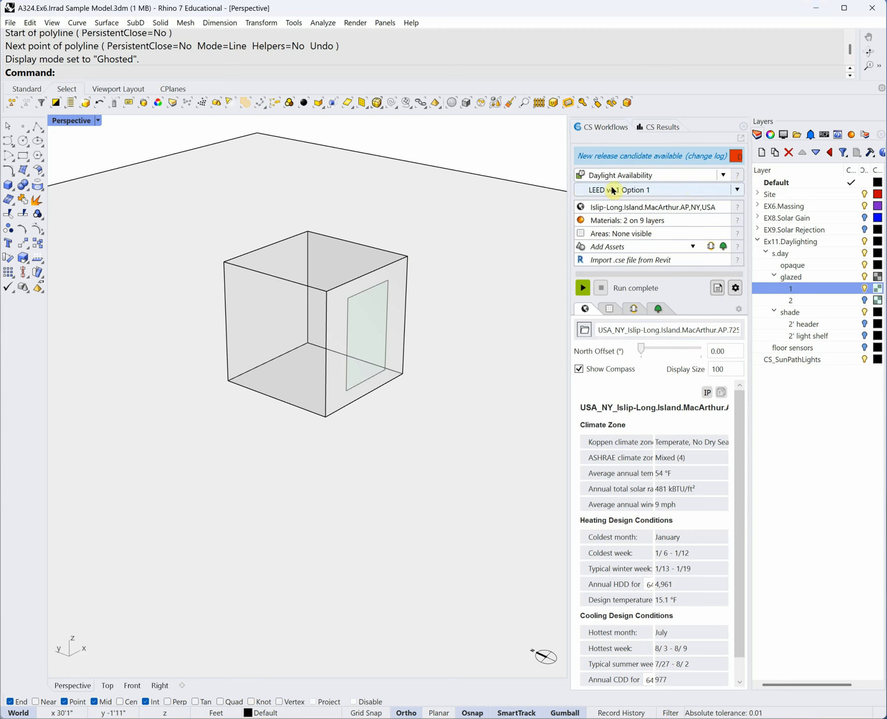
left_click(737, 191)
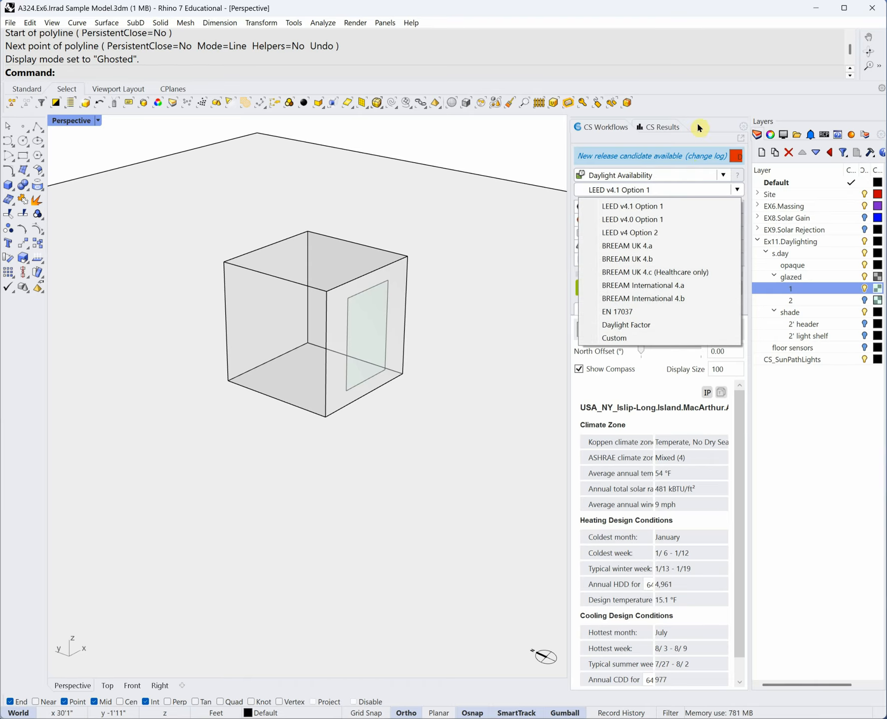
left_click(702, 92)
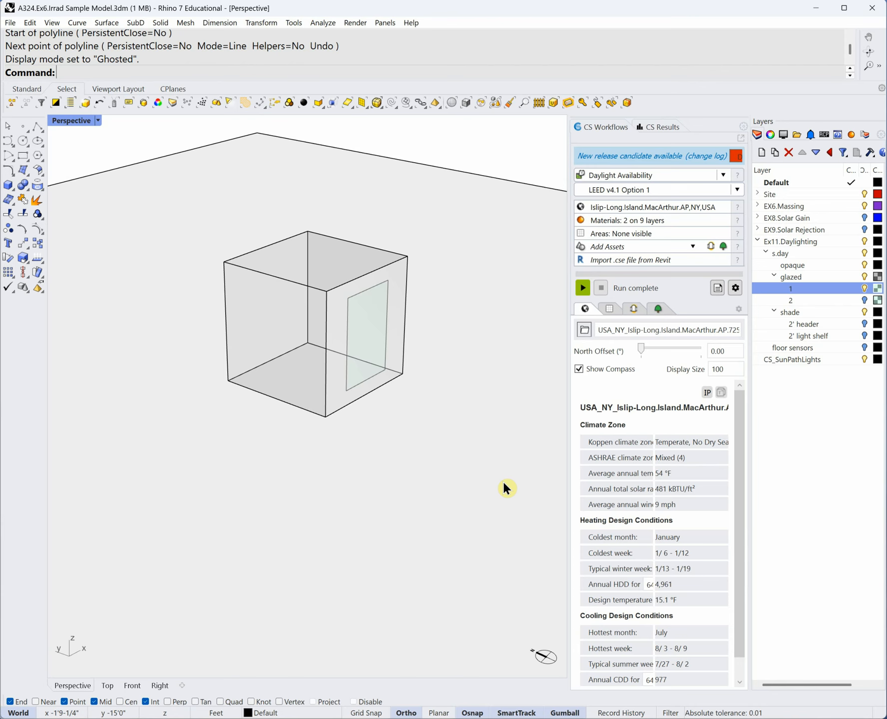
- Orbit around the cube room and expand the Site layer to show its sublayers
right_click_drag(502, 481, 471, 420)
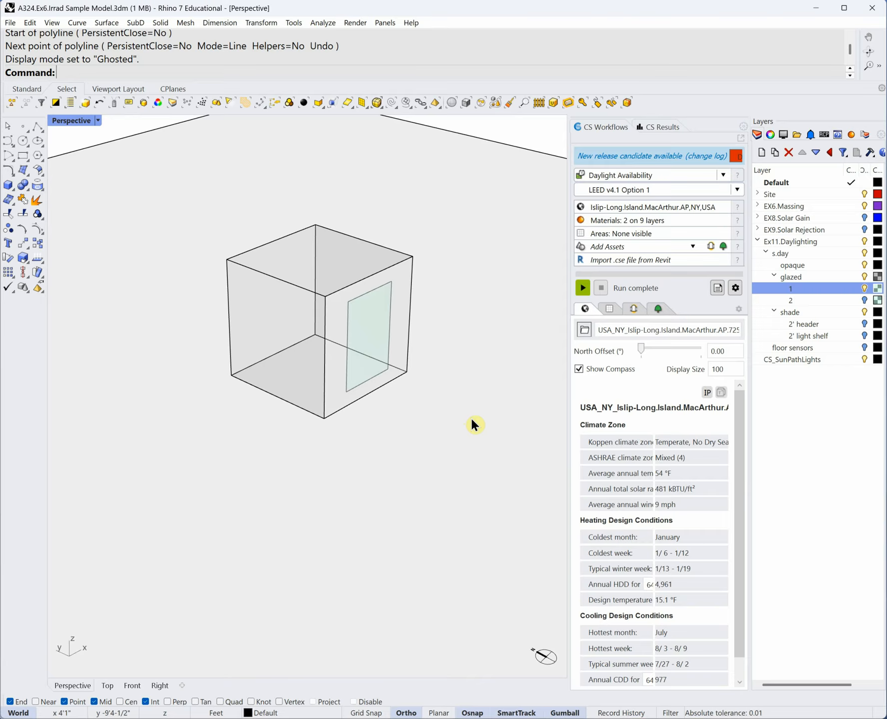
right_click_drag(471, 424, 443, 441)
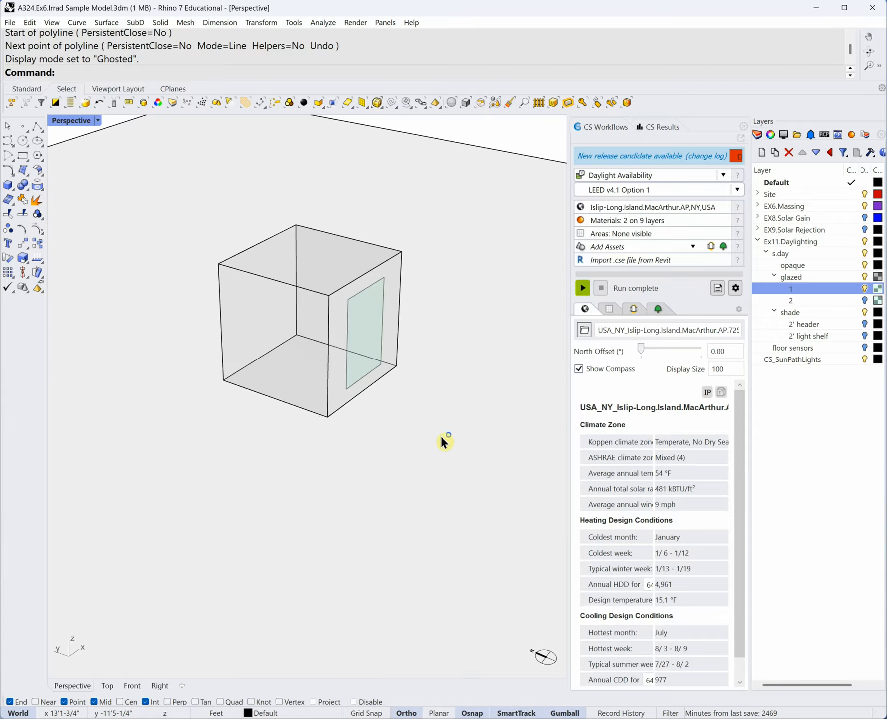
left_click(757, 193)
- Show Context sublayer 1 to inspect its wall, then hide it again
left_click(869, 230)
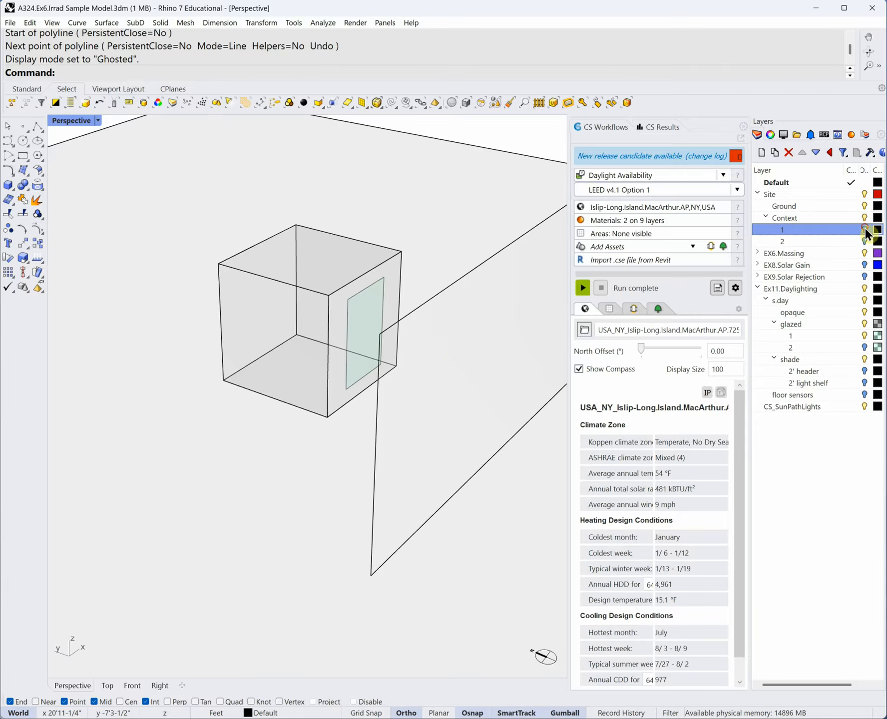
left_click(865, 230)
scroll(414, 367, "down", 6)
right_click_drag(289, 419, 384, 414)
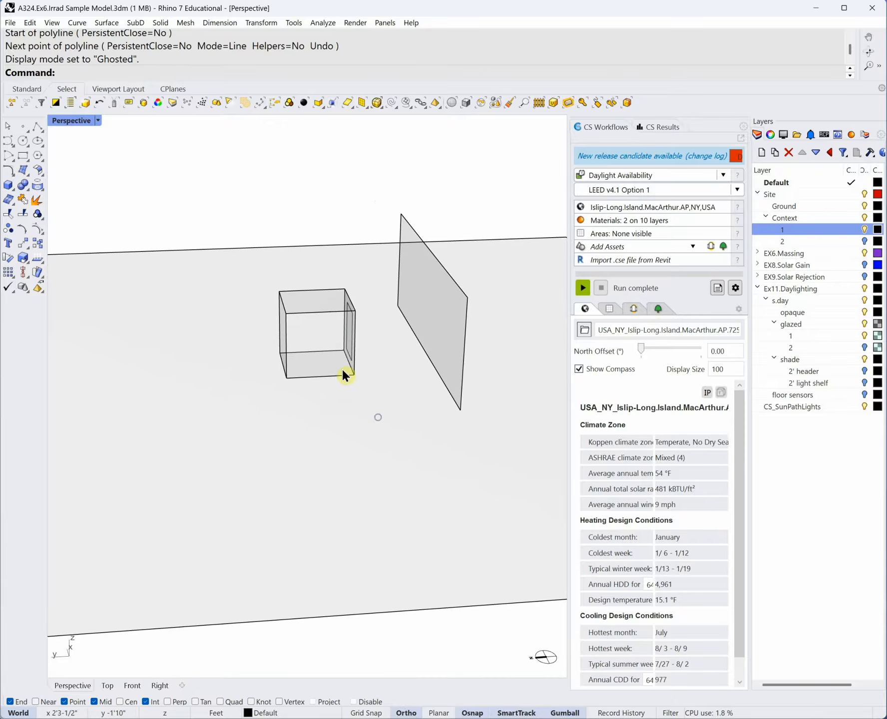
right_click_drag(515, 332, 462, 375)
left_click(865, 230)
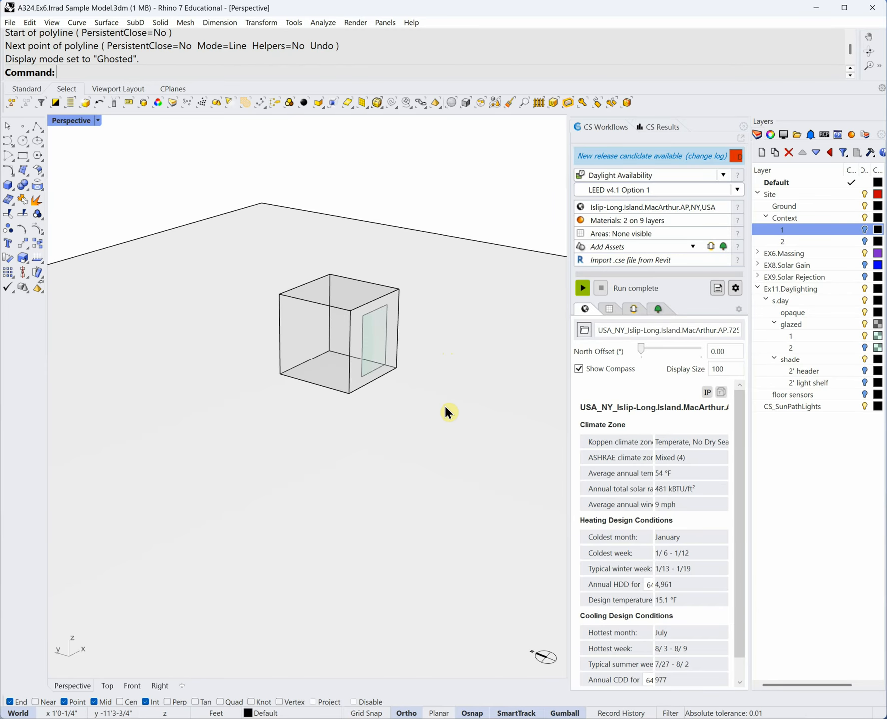
- Toggle the Ground layer off and back on
scroll(404, 320, "up", 3)
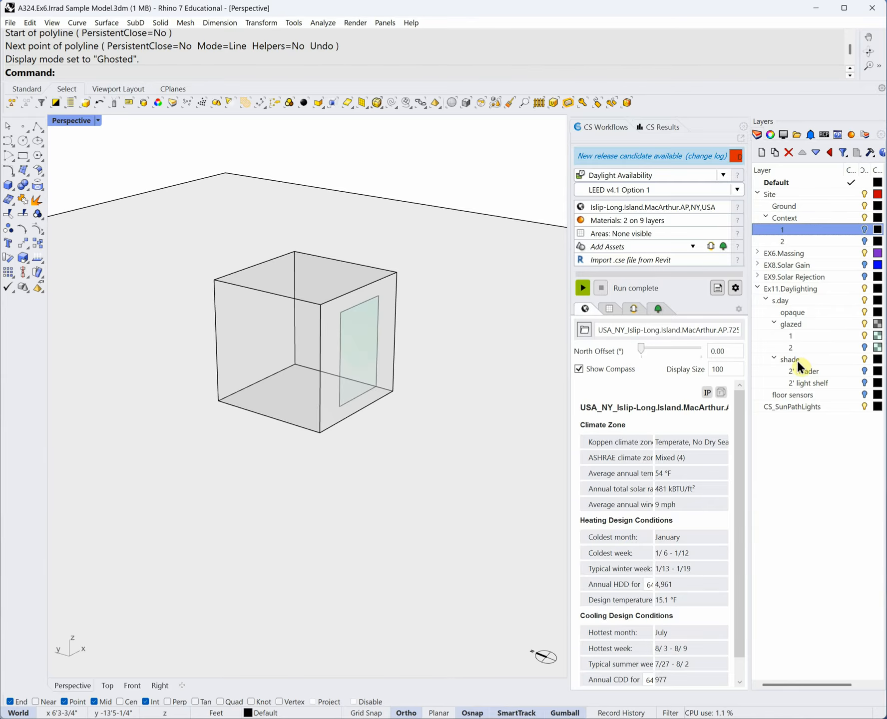
left_click(864, 205)
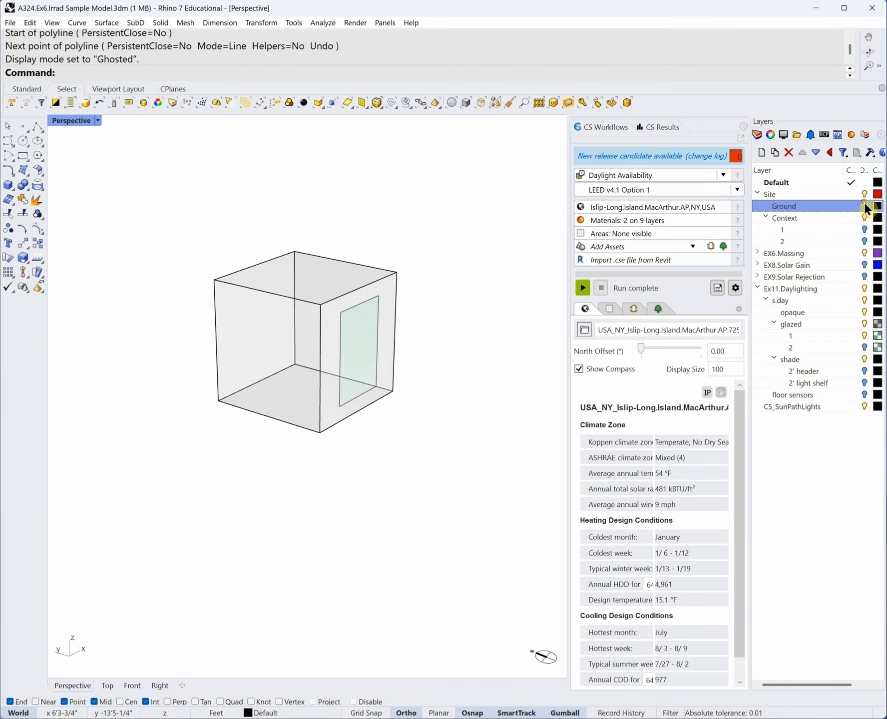
left_click(865, 206)
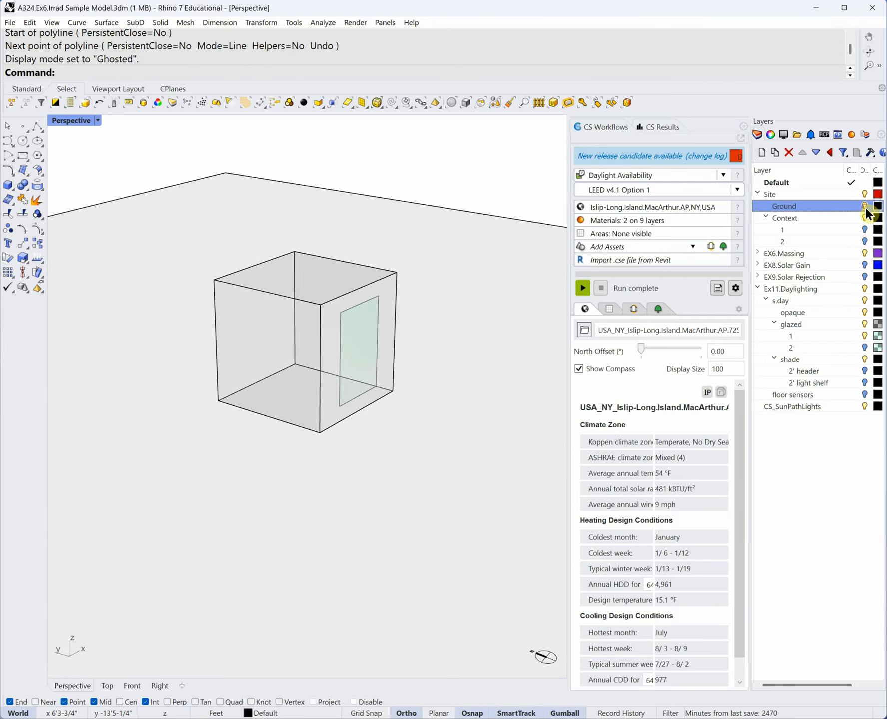
- Expand EX6.Massing and hide its s sublayer
left_click(758, 254)
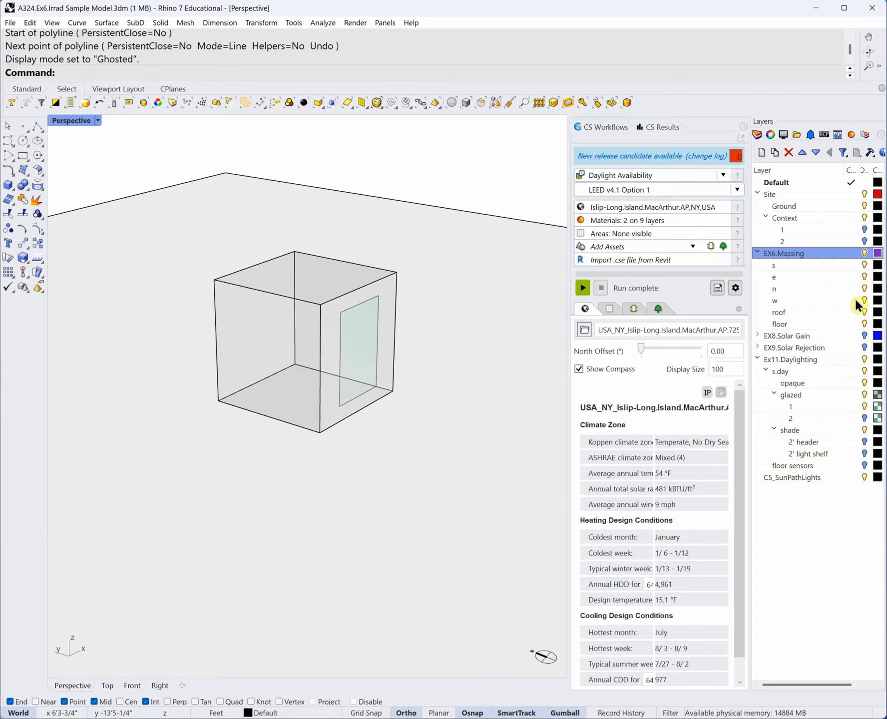
left_click(866, 267)
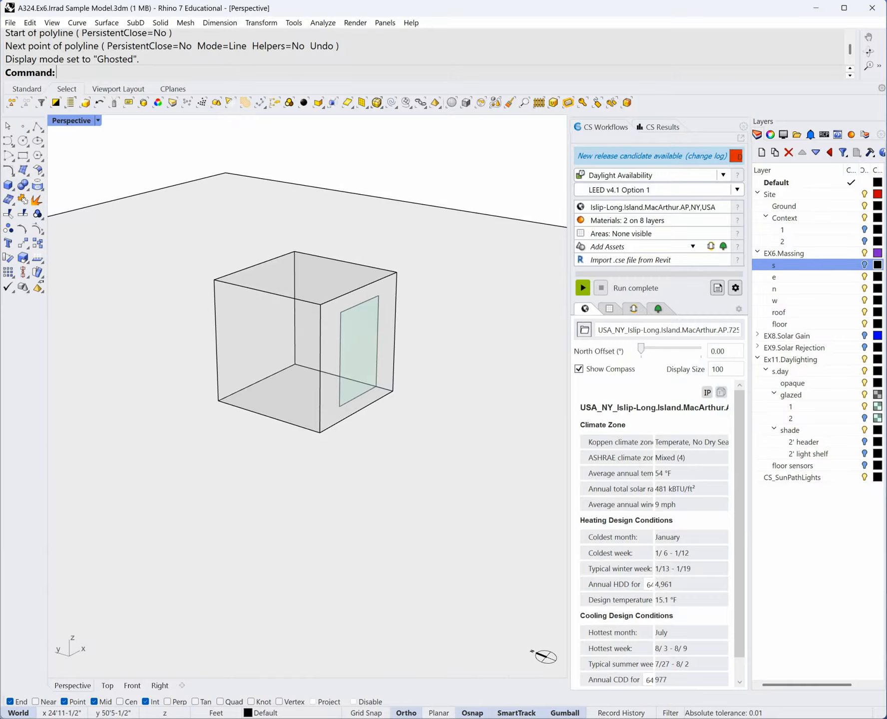
left_click(98, 121)
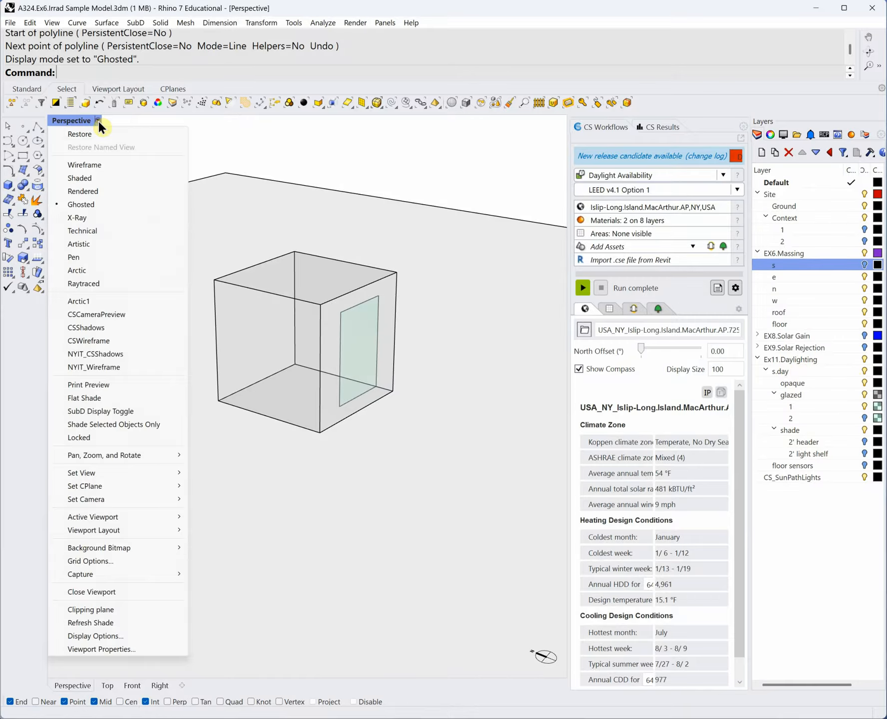
- Set the Perspective view to Shaded and toggle the s.day layer off and on
left_click(94, 178)
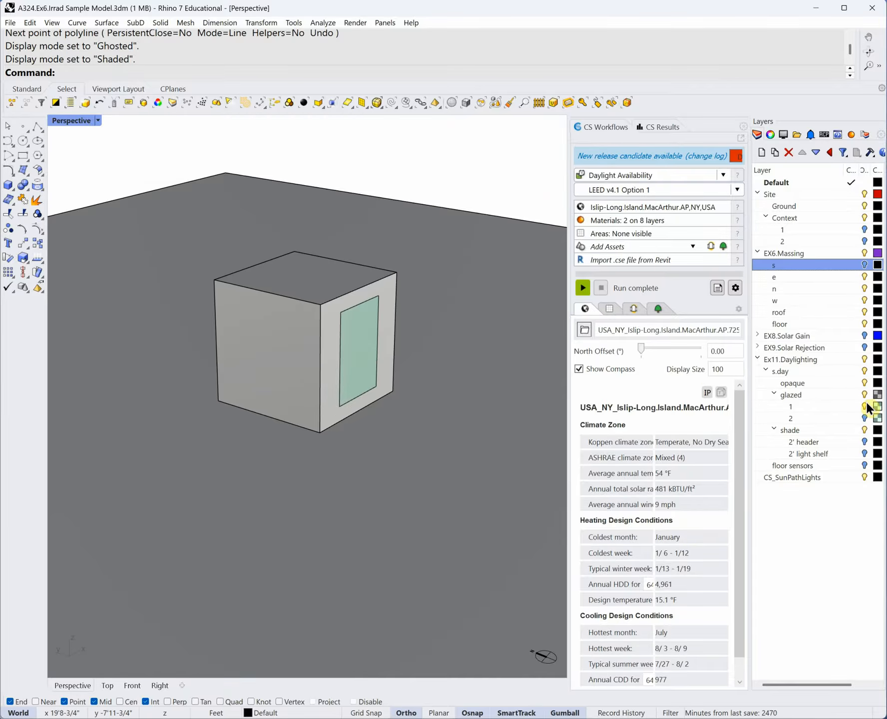
left_click(865, 371)
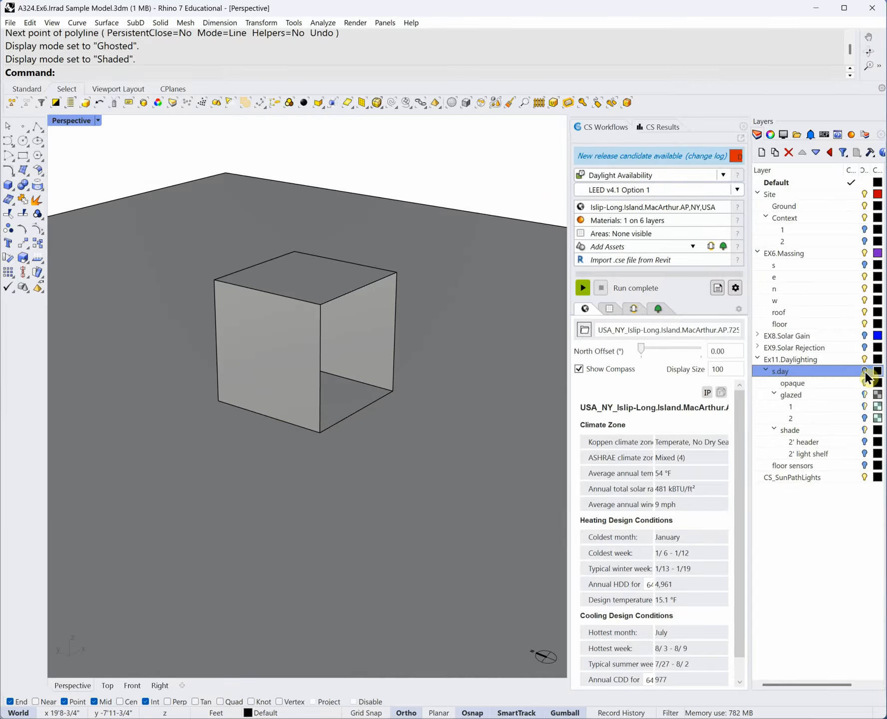
left_click(864, 371)
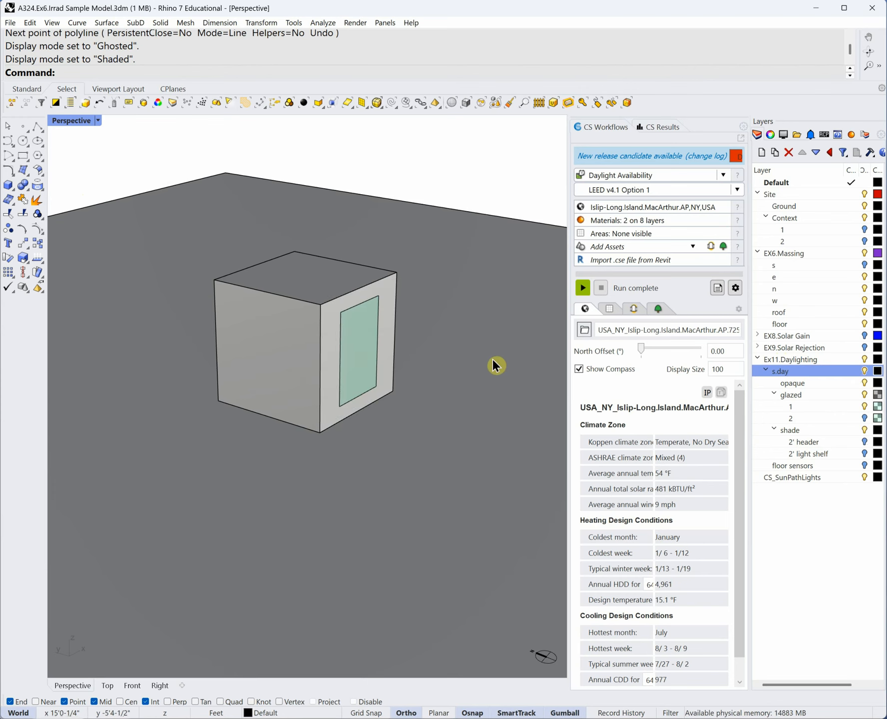
mouse_move(492, 358)
right_mouse_down()
mouse_move(482, 357)
mouse_move(503, 359)
right_mouse_up()
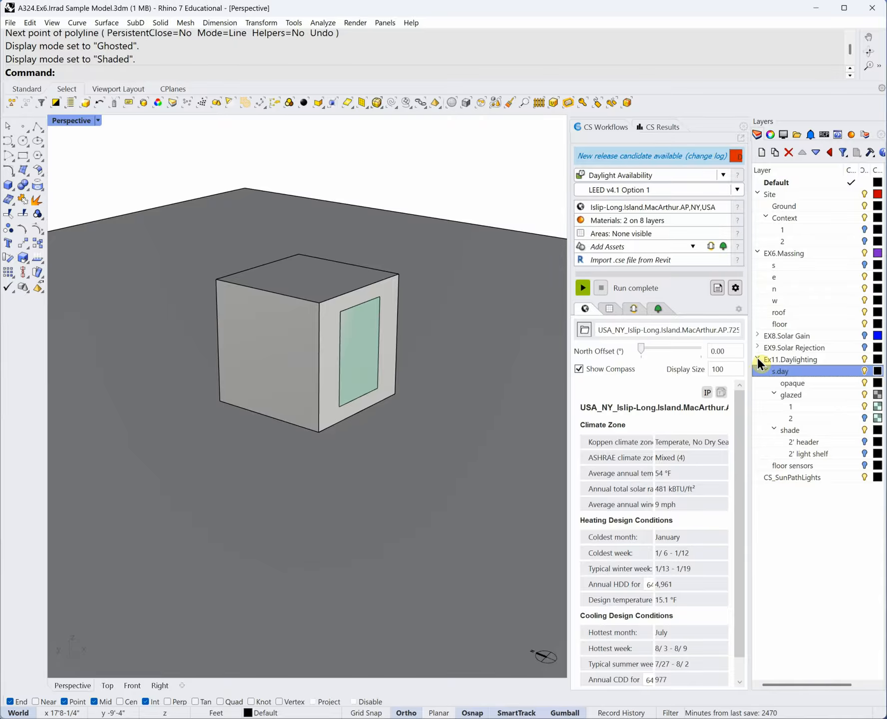
- Show the CS Materials list: Concrete Exterior on opaque layers, Starphire glass on glazed 1
right_click_drag(493, 516, 455, 493)
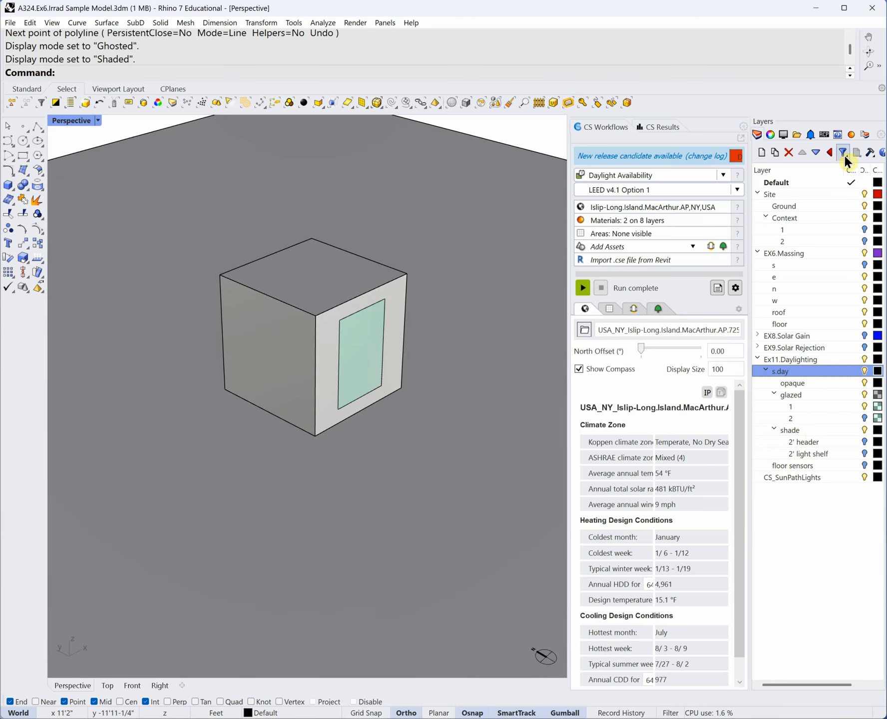
left_click(850, 134)
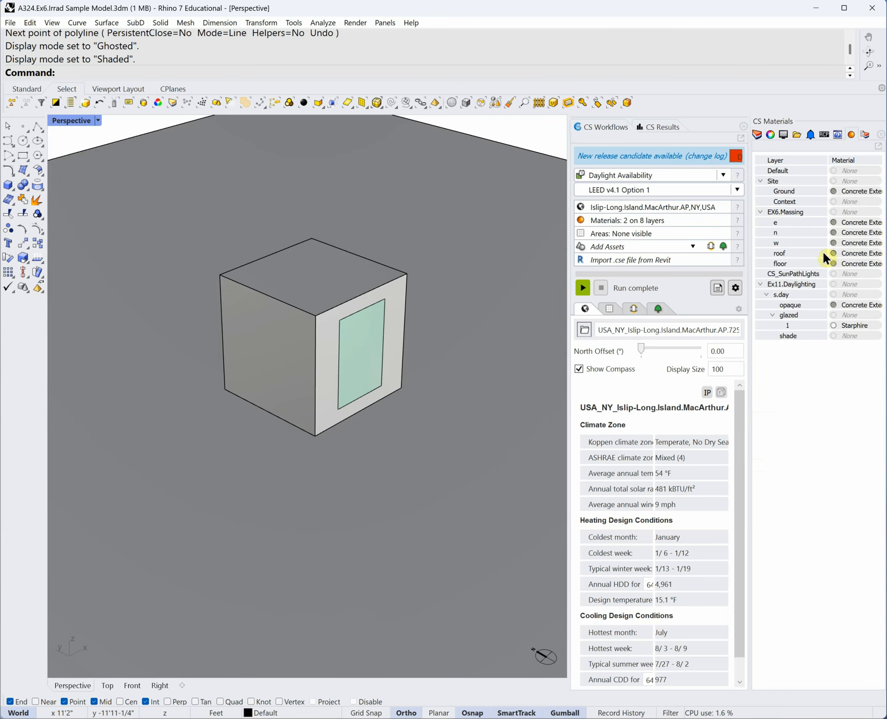
left_click(771, 135)
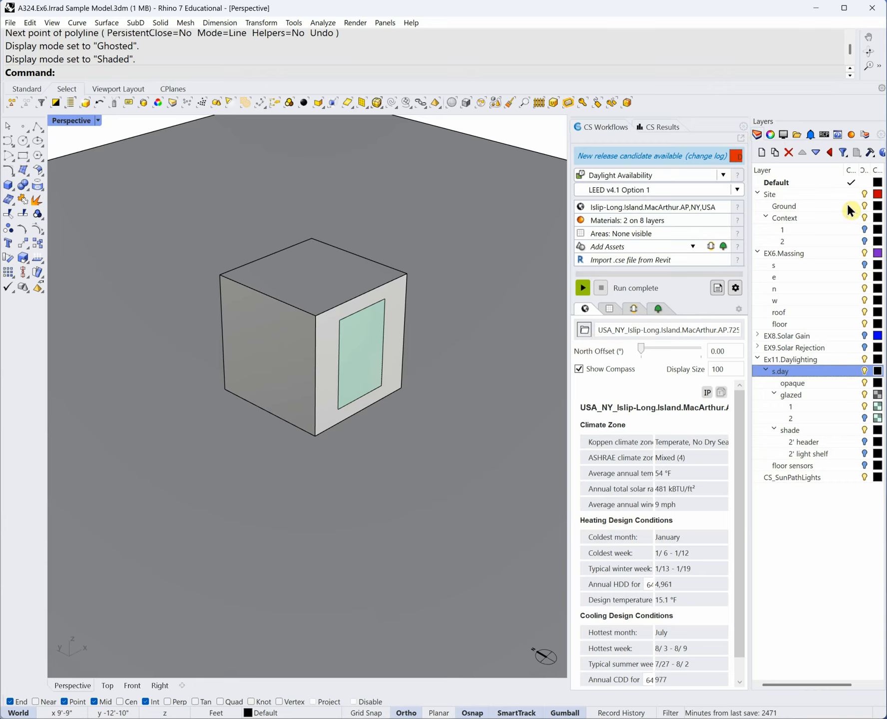
left_click(852, 136)
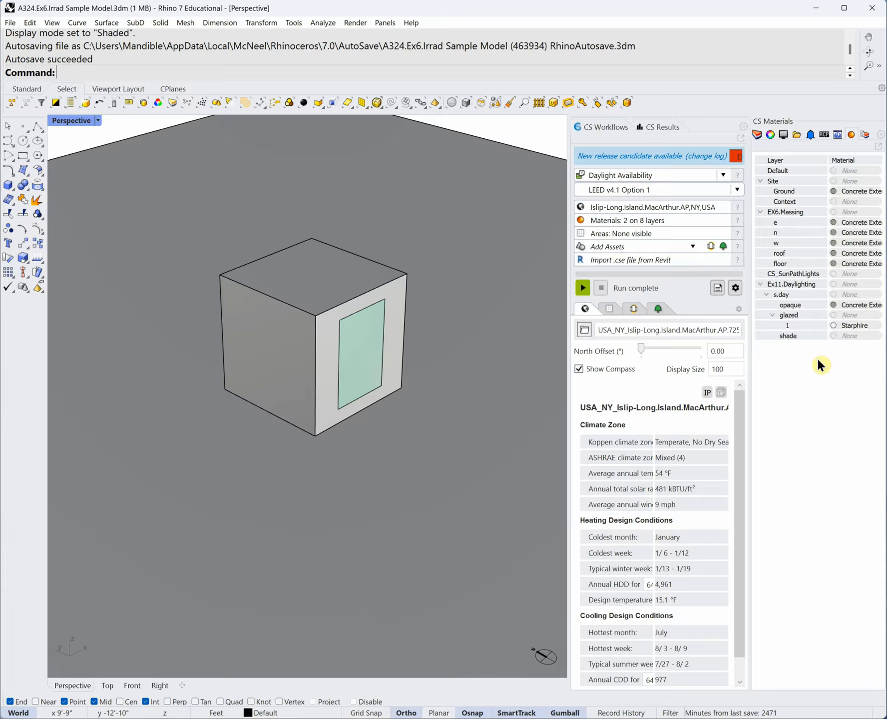
left_click(832, 193)
double_click(852, 192)
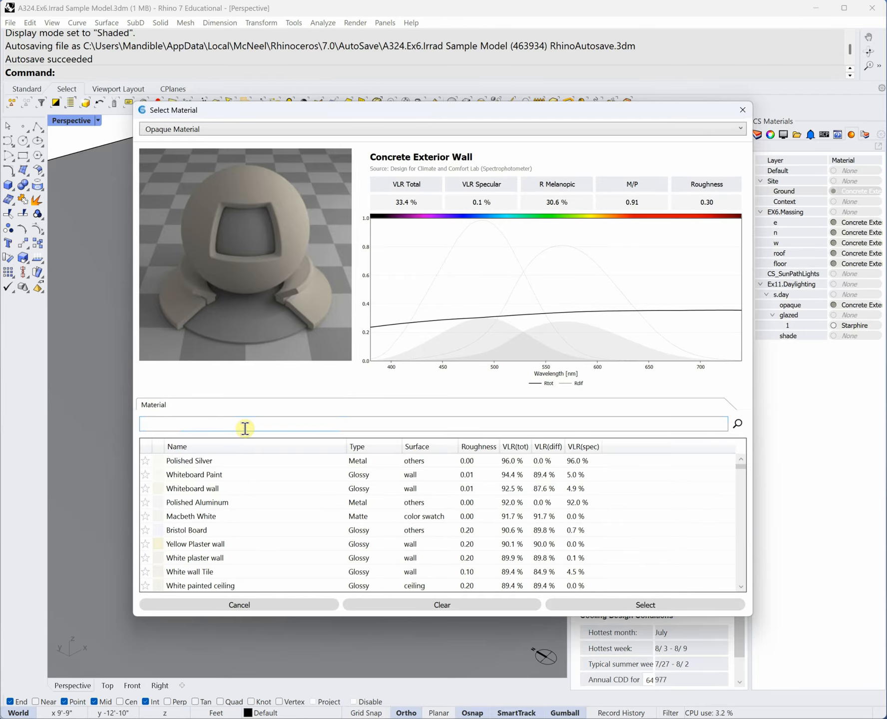
left_click(204, 426)
type("con")
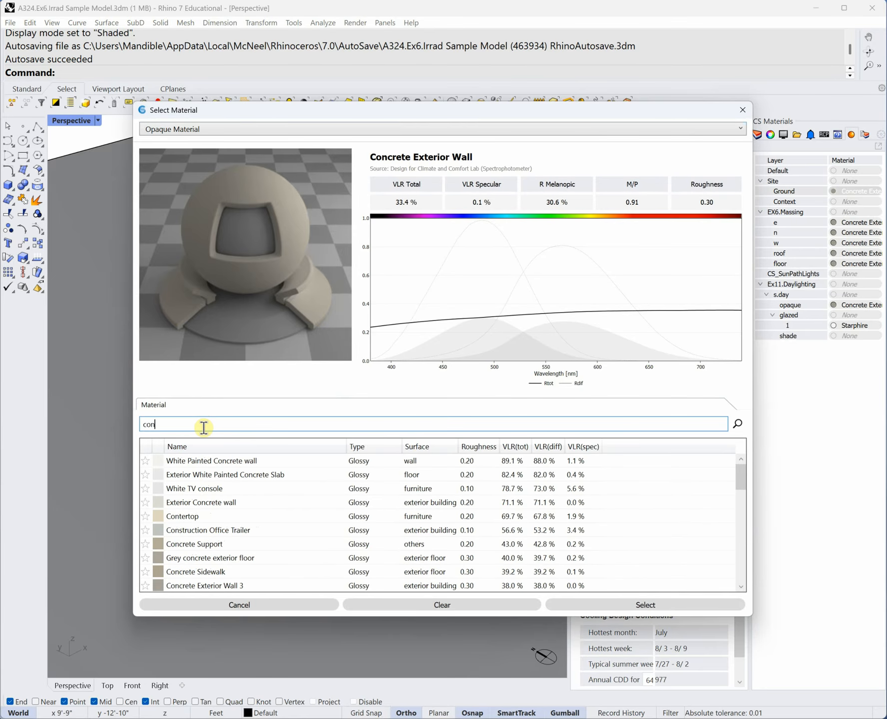
type("crete")
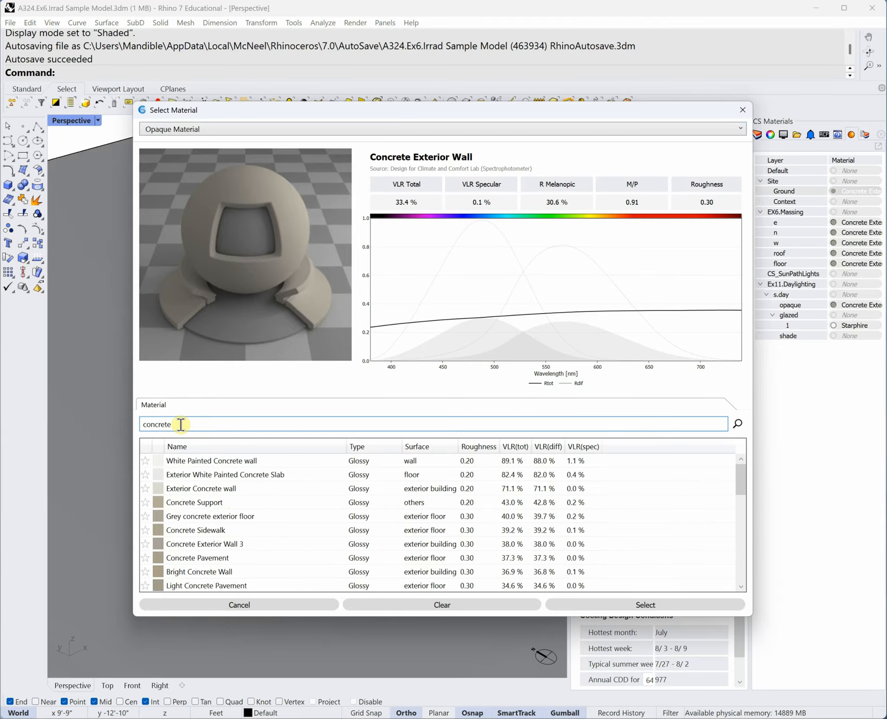
type("e")
type("xt")
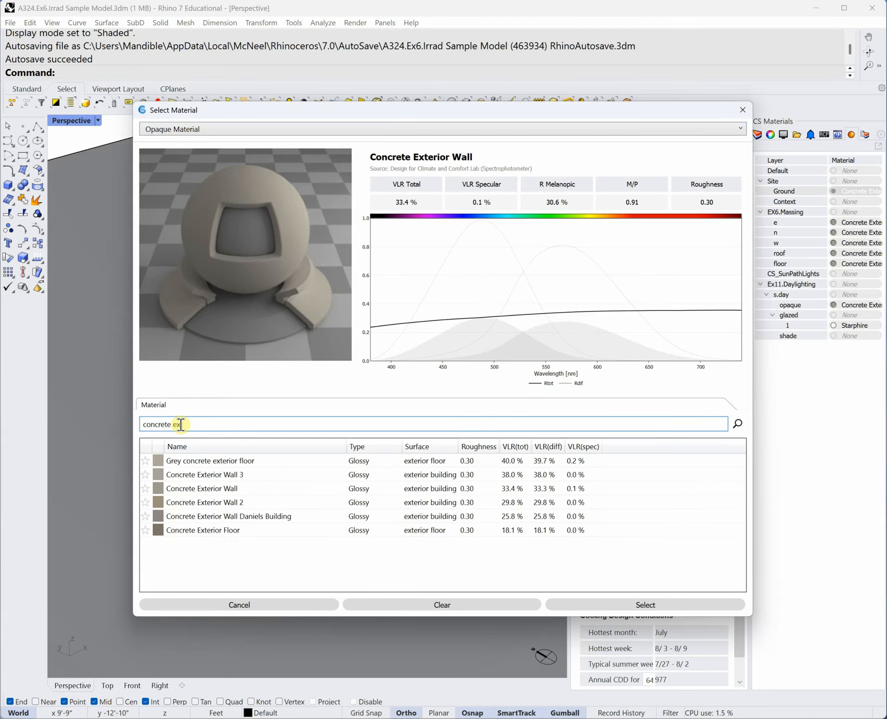
left_click(215, 489)
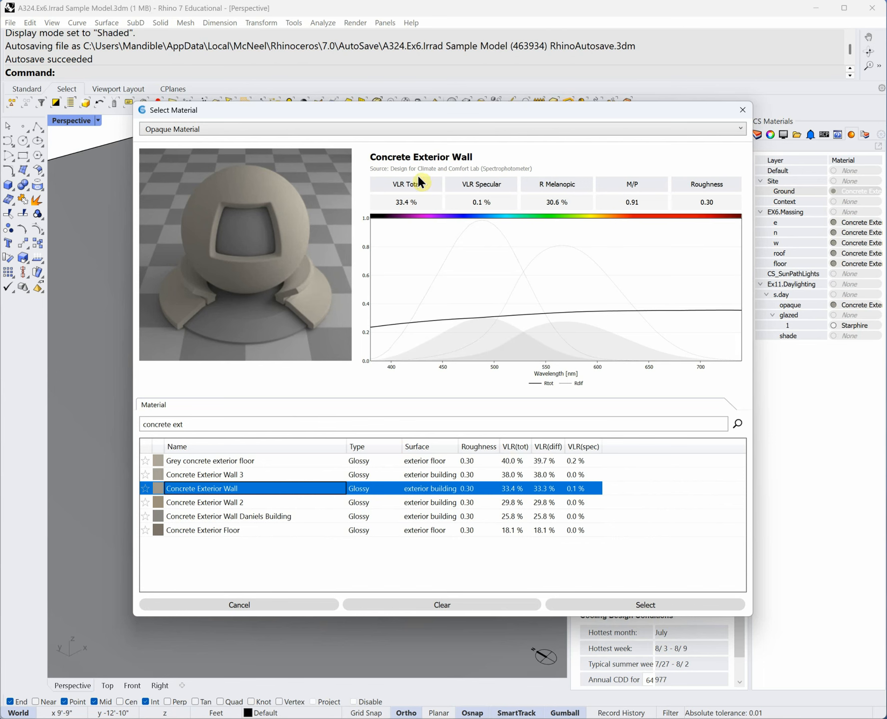
left_click(743, 110)
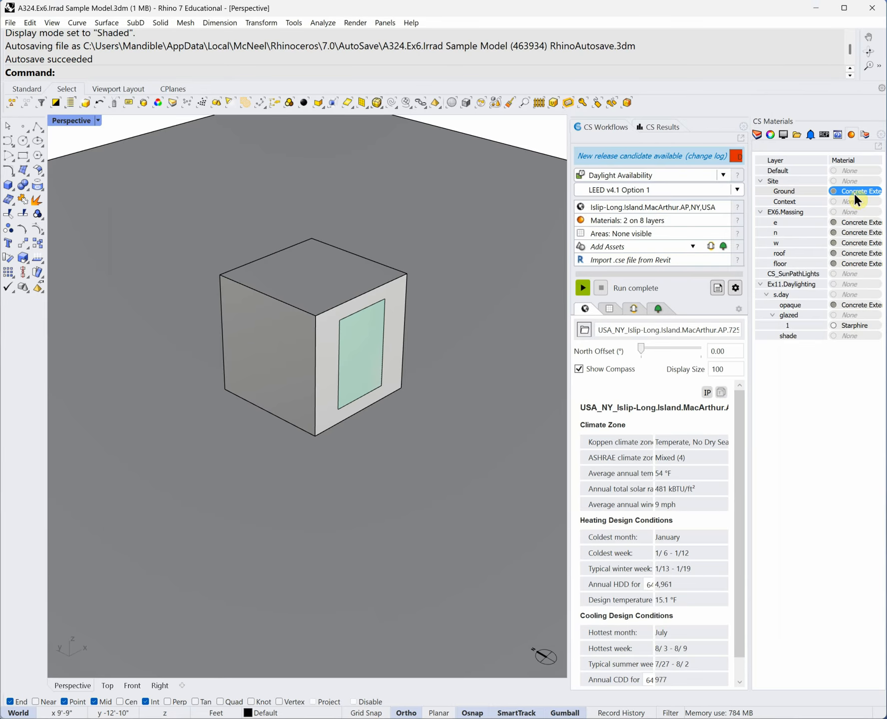
left_click(309, 297)
left_click(294, 348)
- Open the Ground layer's material library and search for asphalt
left_click(325, 329)
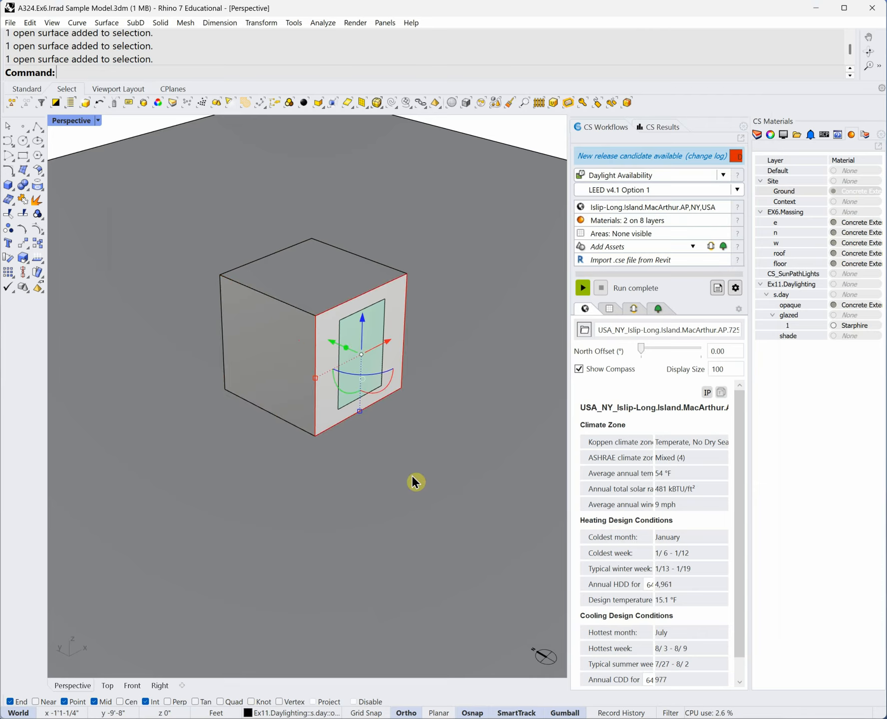
left_click(853, 194)
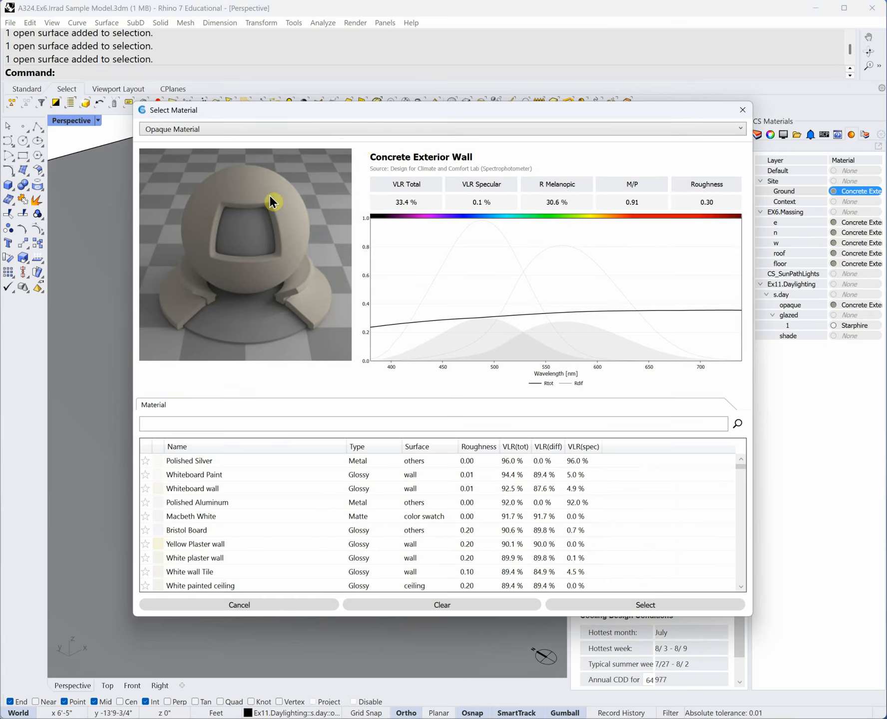
left_click(209, 424)
type("a")
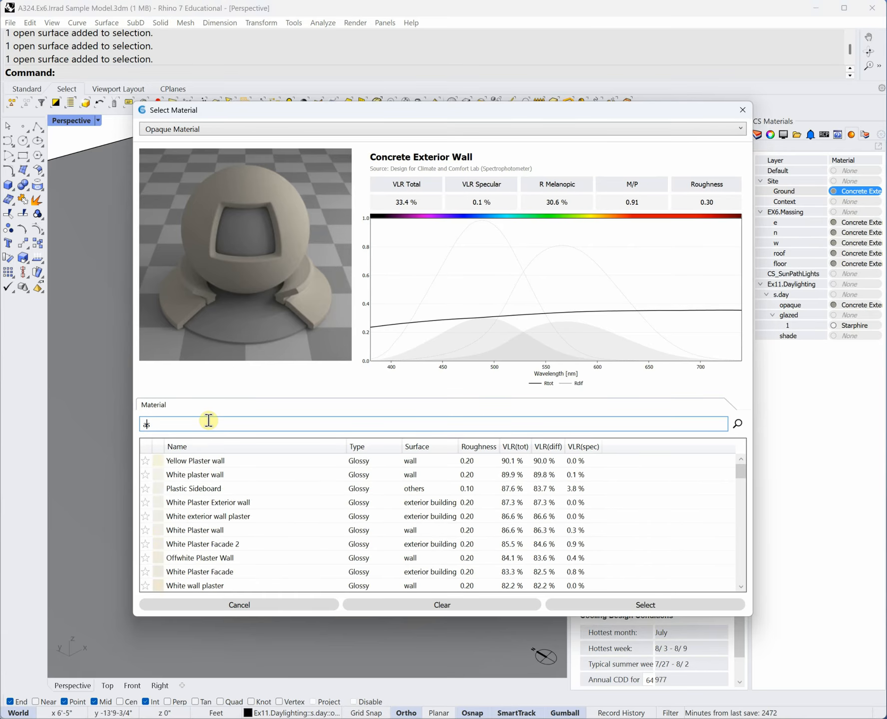
type("sphalt")
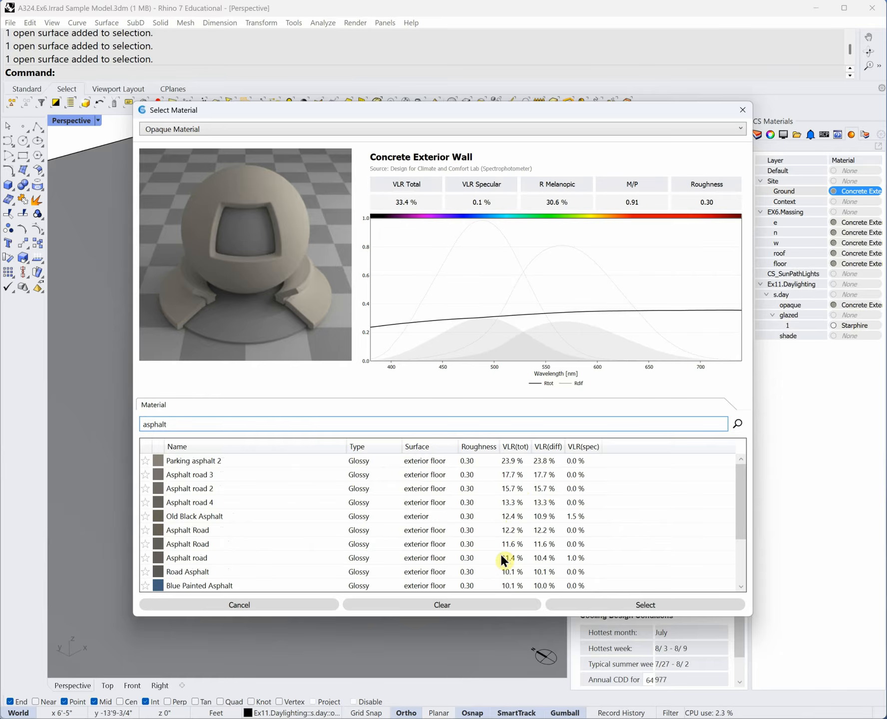
- Change the library search to concrete and browse the results
double_click(173, 424)
type("concrete")
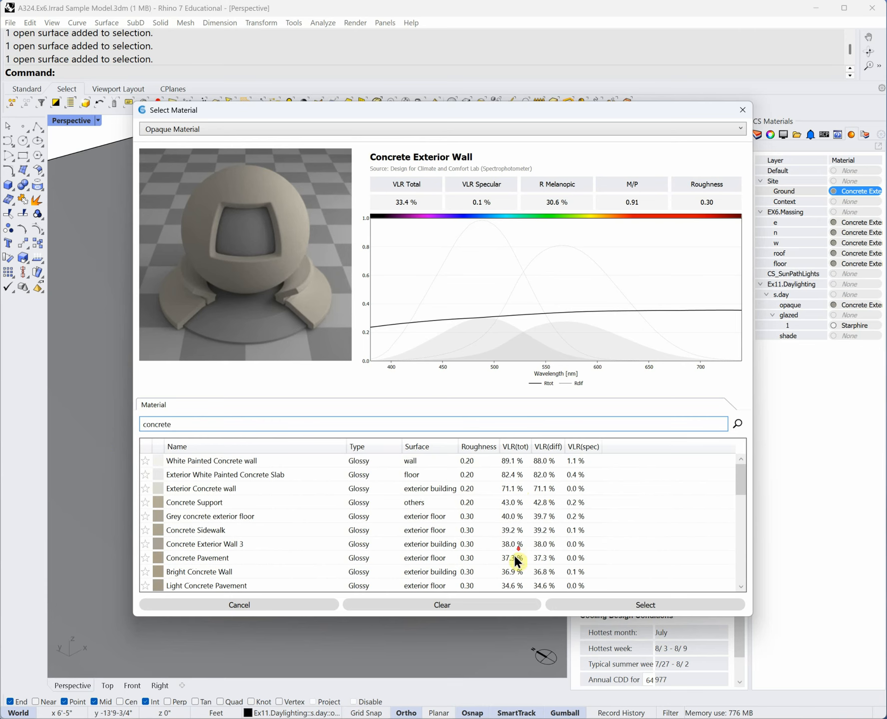
scroll(515, 556, "down", 3)
scroll(518, 557, "down", 6)
scroll(517, 557, "up", 6)
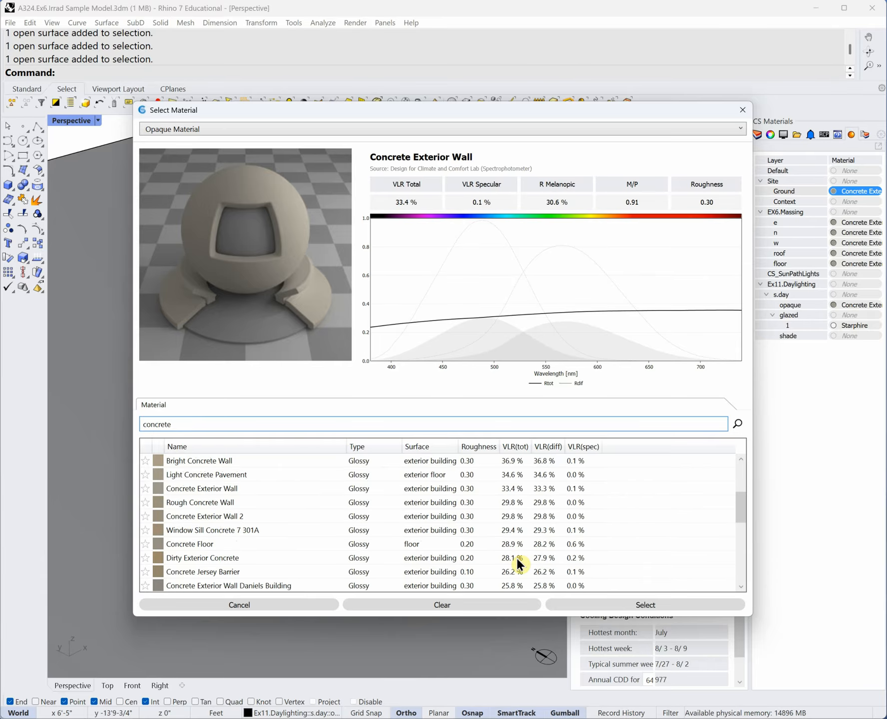
scroll(517, 556, "up", 3)
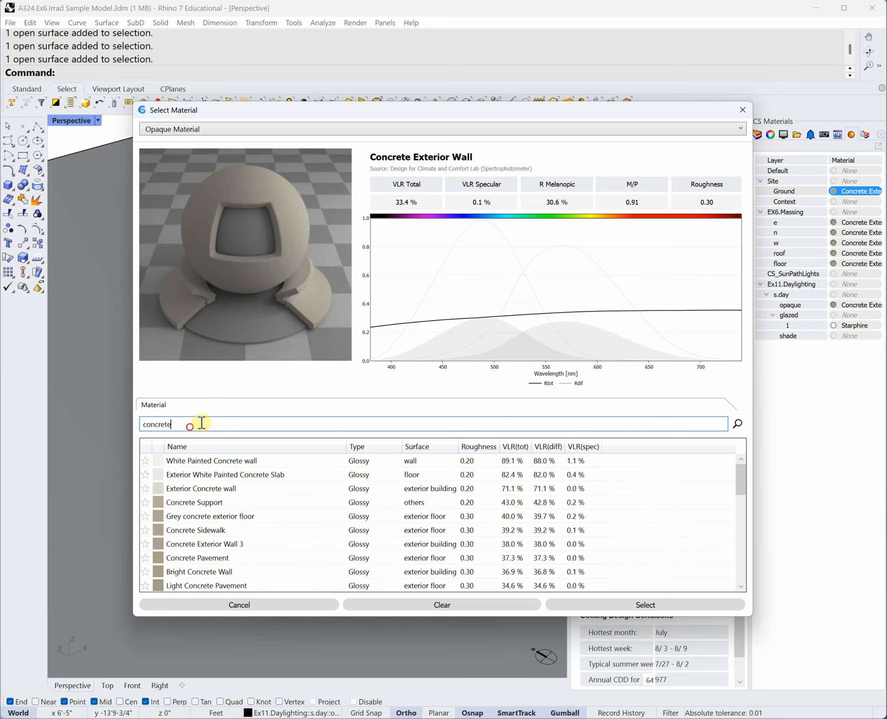
left_click_drag(202, 425, 99, 432)
- Search the library for the 100 Memorial Dr materials, then close it leaving Ground on Concrete Exterior
type("100")
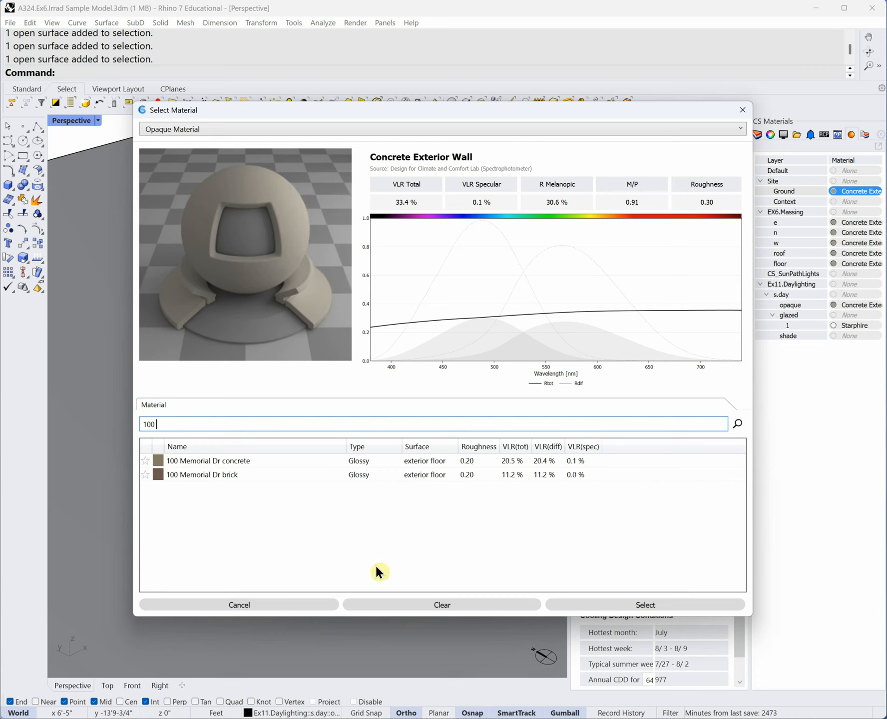
key("ctrl")
left_click(743, 112)
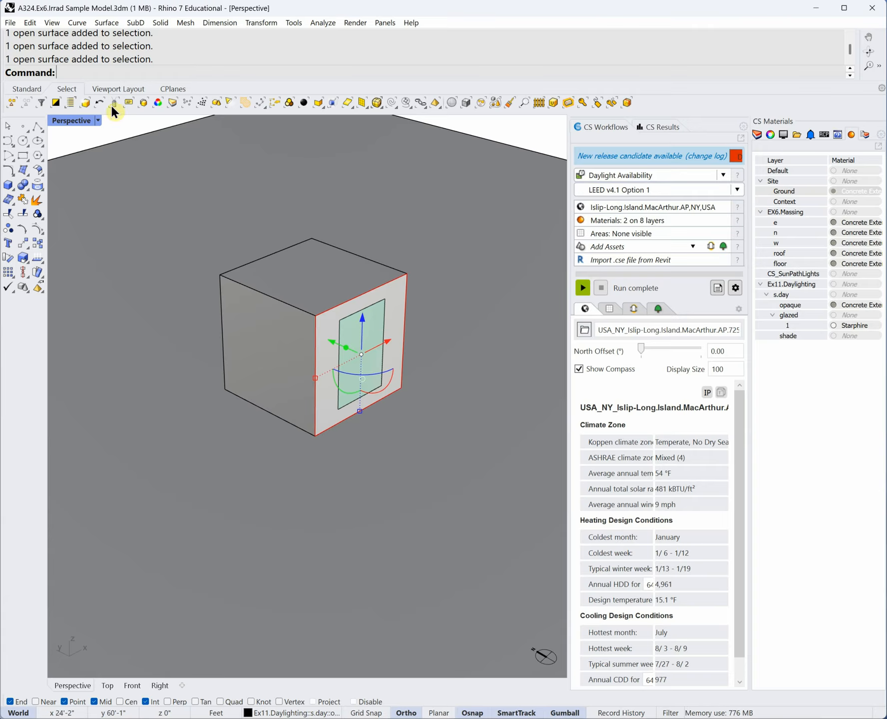
- Set the Perspective view to Ghosted display after trying Technical and Wireframe
left_click(98, 120)
left_click(107, 197)
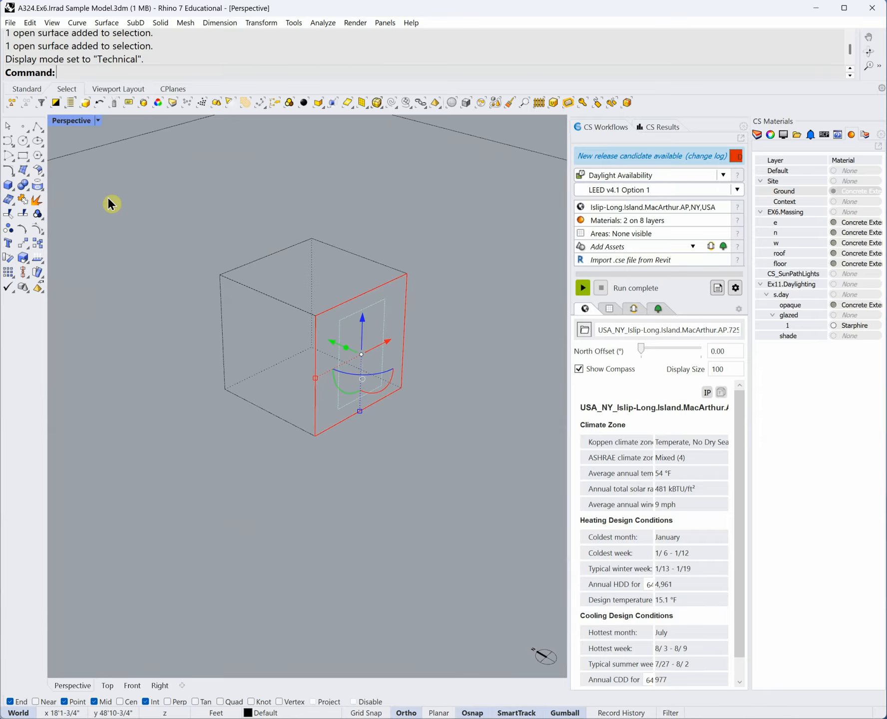
left_click(98, 120)
left_click(86, 164)
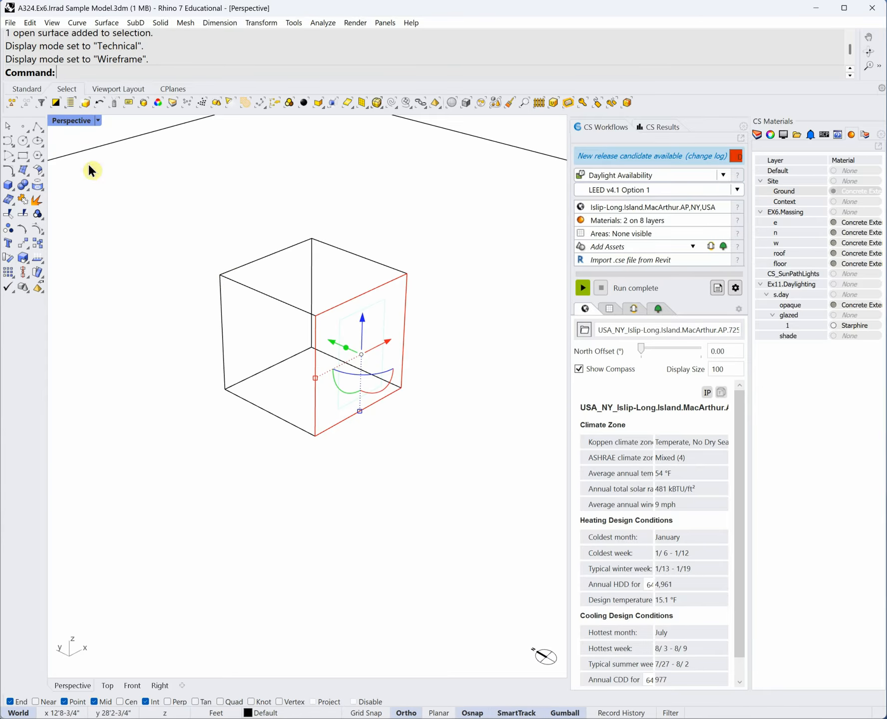
left_click(98, 120)
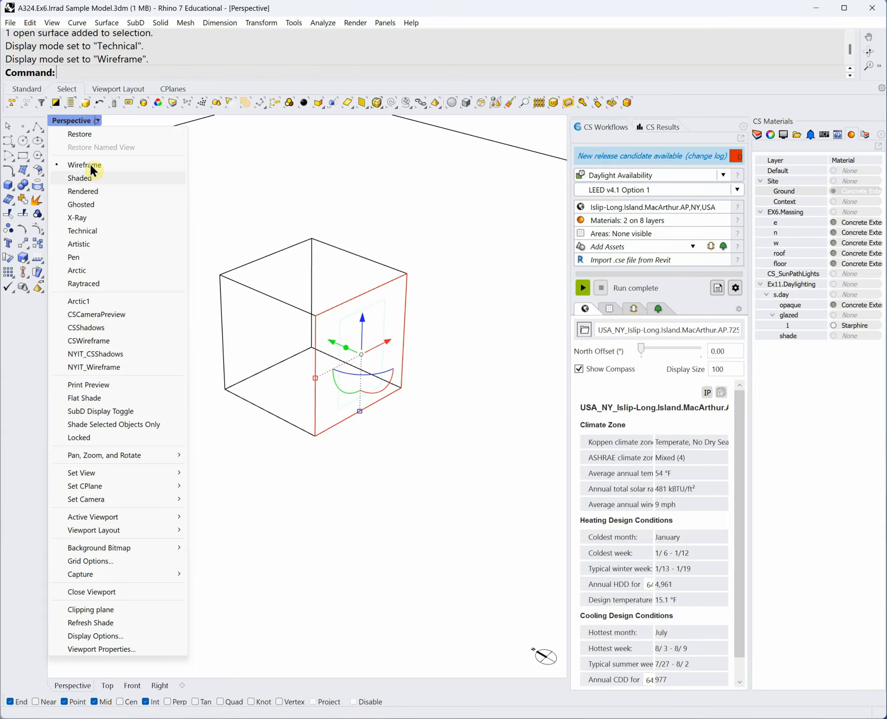
left_click(81, 204)
right_click_drag(467, 414, 452, 404)
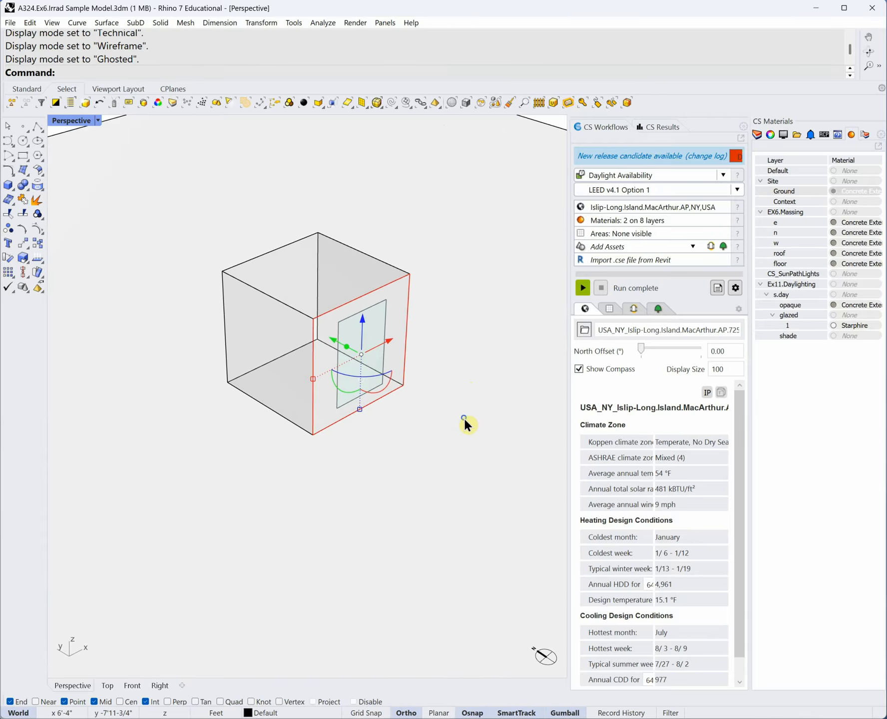
left_click(348, 485)
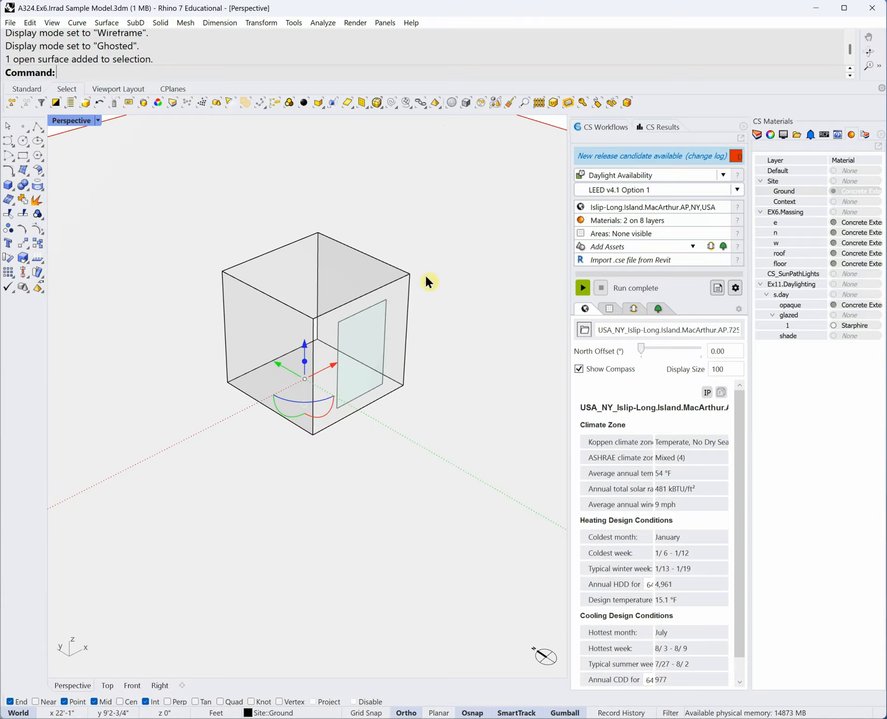
left_click(545, 118)
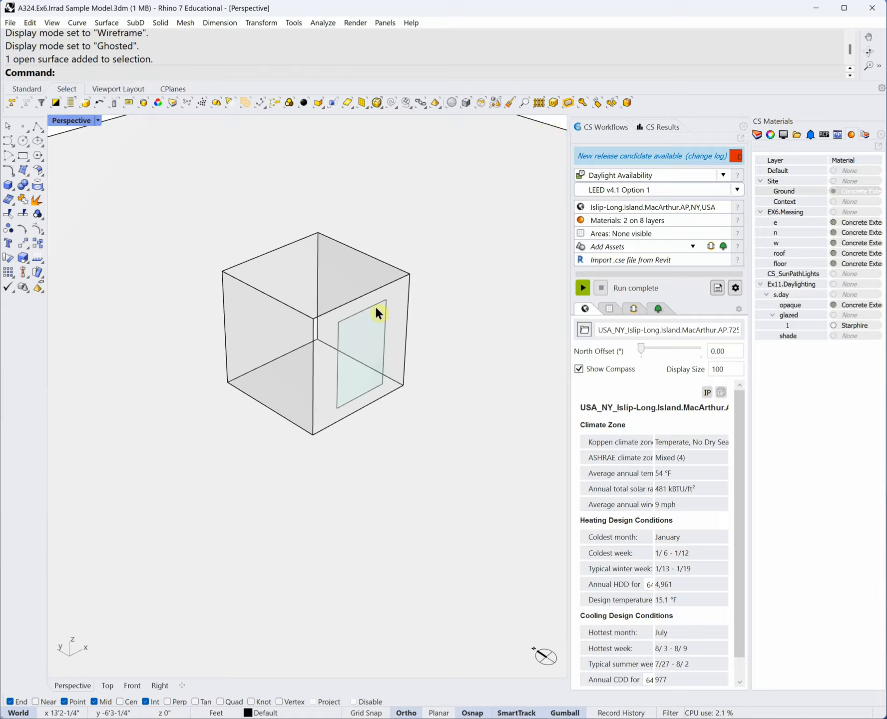
- Select the window glass and hide the s.day glazed sublayer 1
left_click(758, 136)
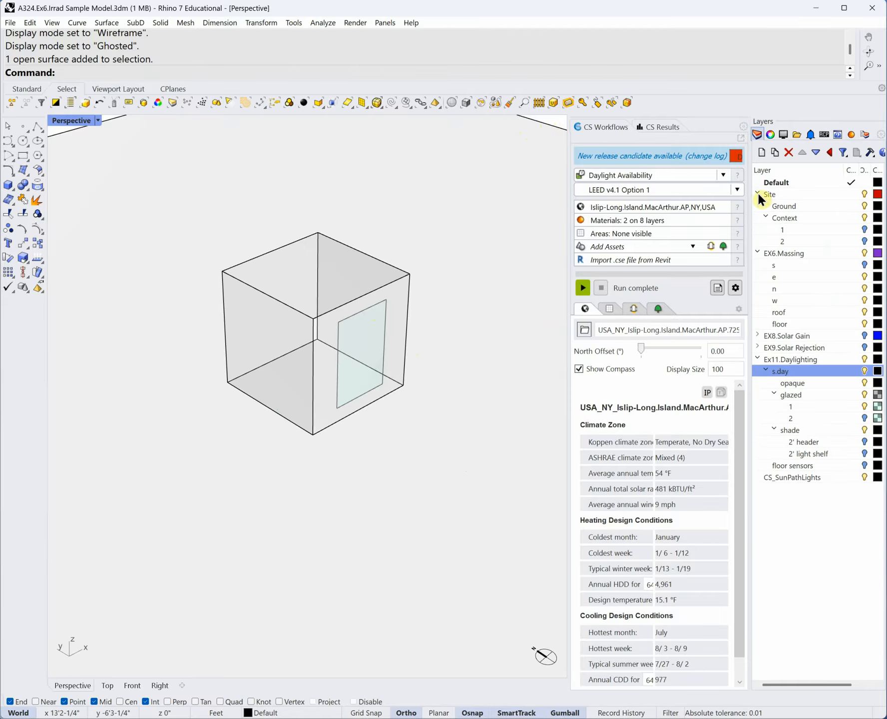
mouse_move(369, 571)
right_mouse_down()
mouse_move(366, 561)
mouse_move(377, 559)
mouse_move(370, 554)
right_mouse_up()
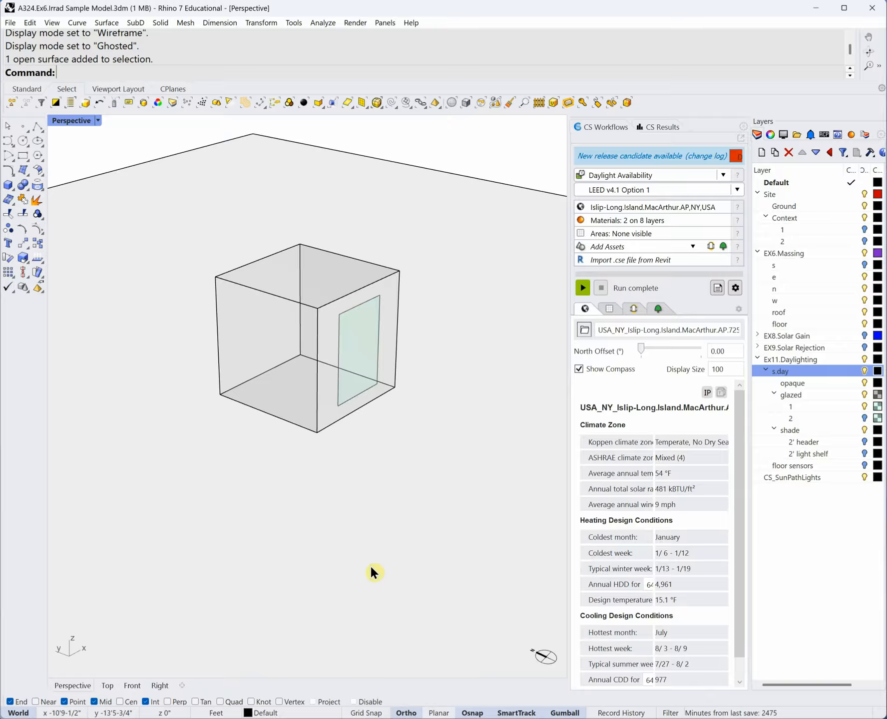
left_click(354, 324)
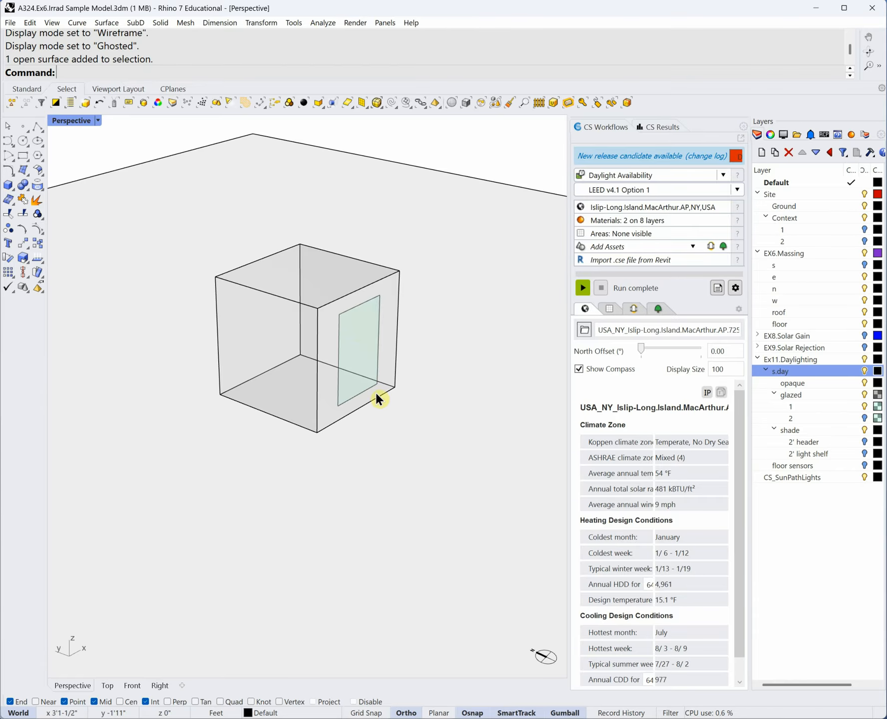
left_click(378, 315)
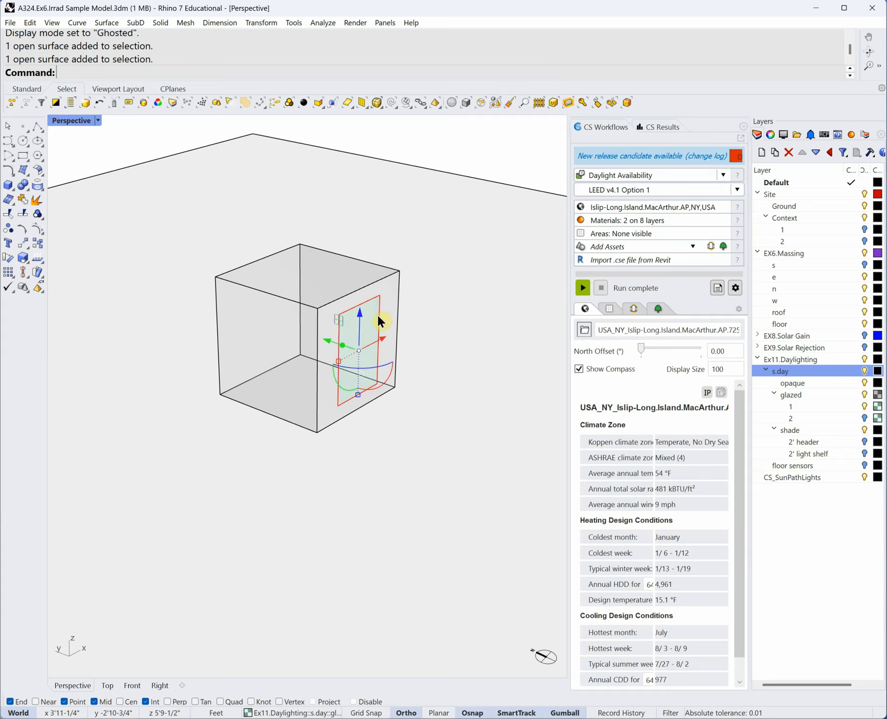
left_click(852, 133)
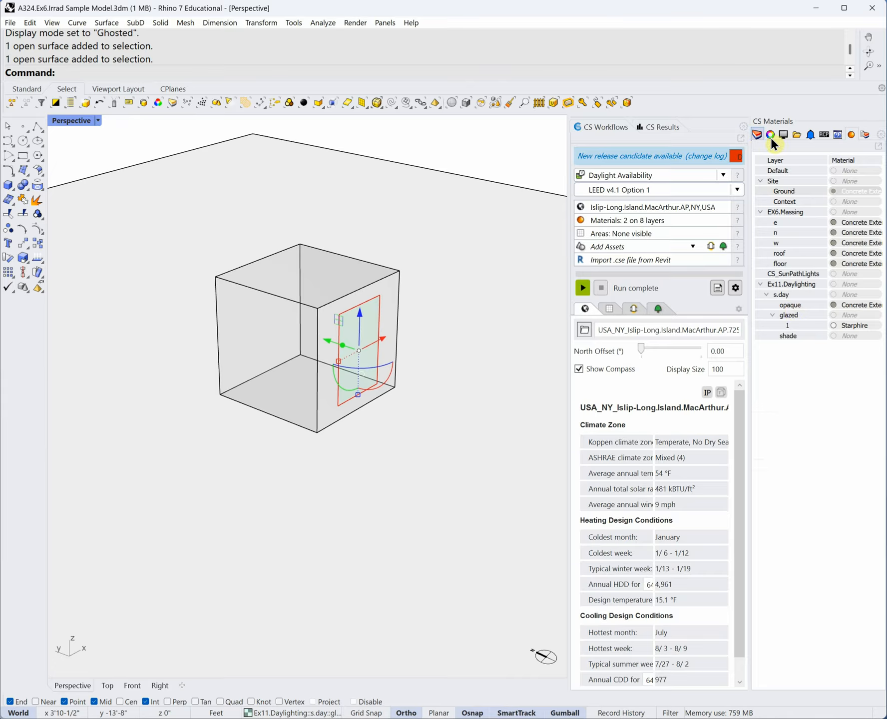
left_click(756, 135)
left_click(863, 405)
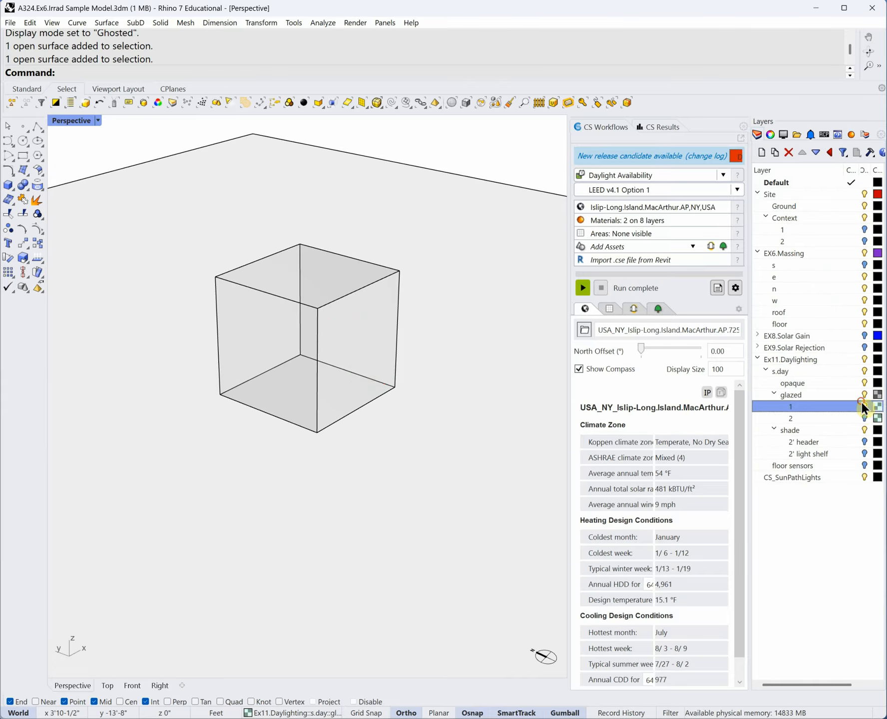
- Show glazed sublayer 1 again and view its Starphire glass assignment in CS Materials
left_click(864, 407)
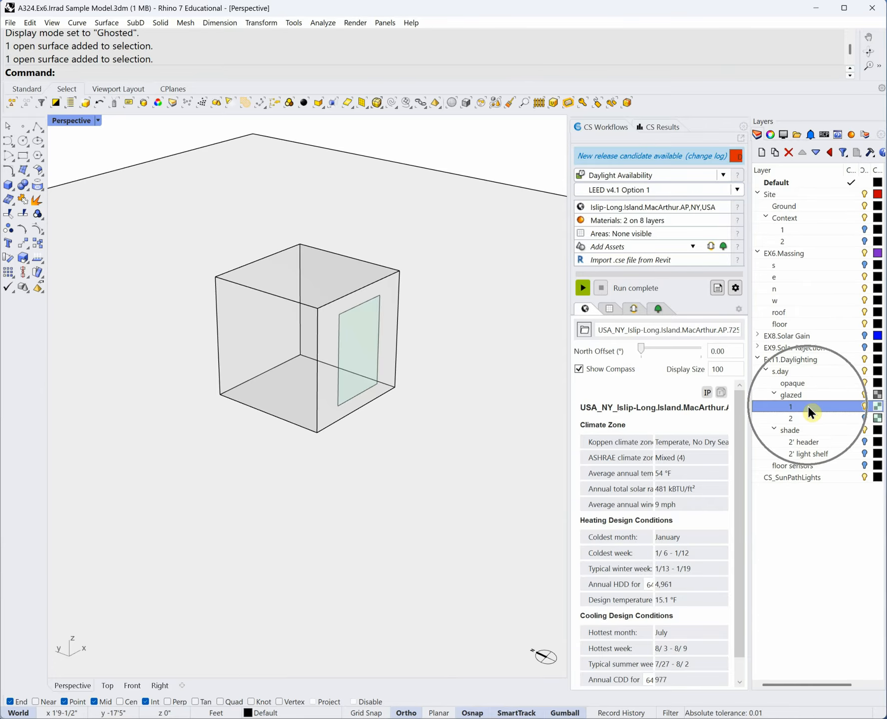
left_click(852, 135)
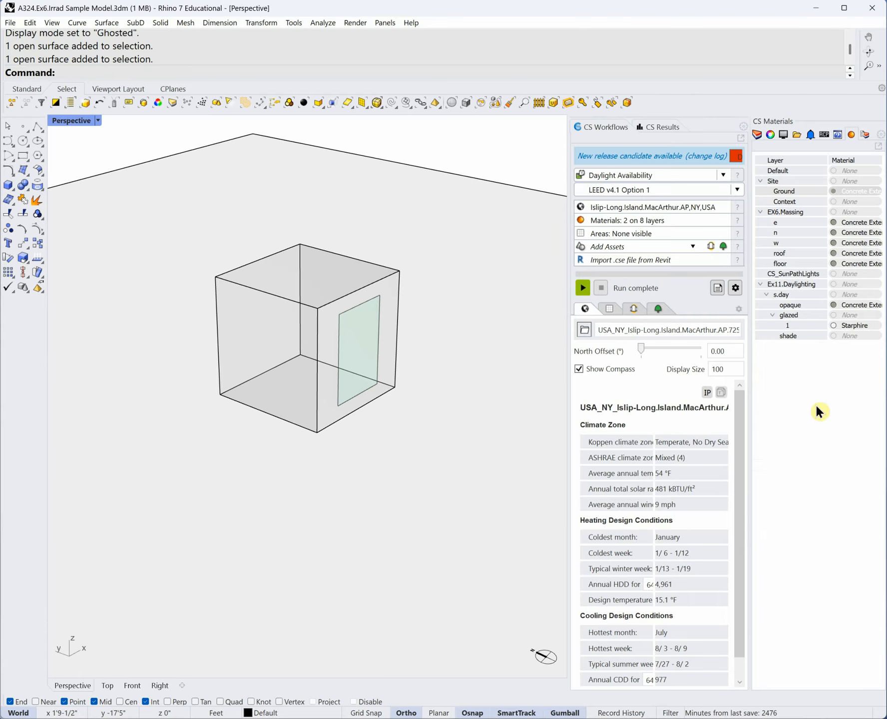
- Sort the glass library by VLT and SHGC from layer 1's Starphire material, then bring up the Word handout
left_click(856, 325)
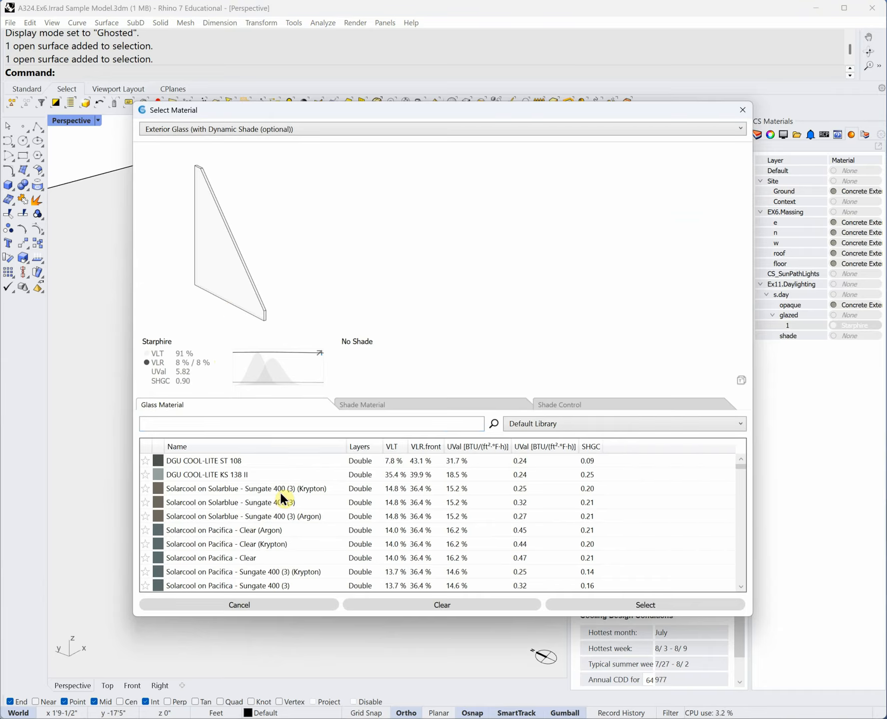
left_click(396, 446)
left_click(591, 447)
left_click_drag(0, 10, 738, 10)
scroll(514, 390, "up", 4)
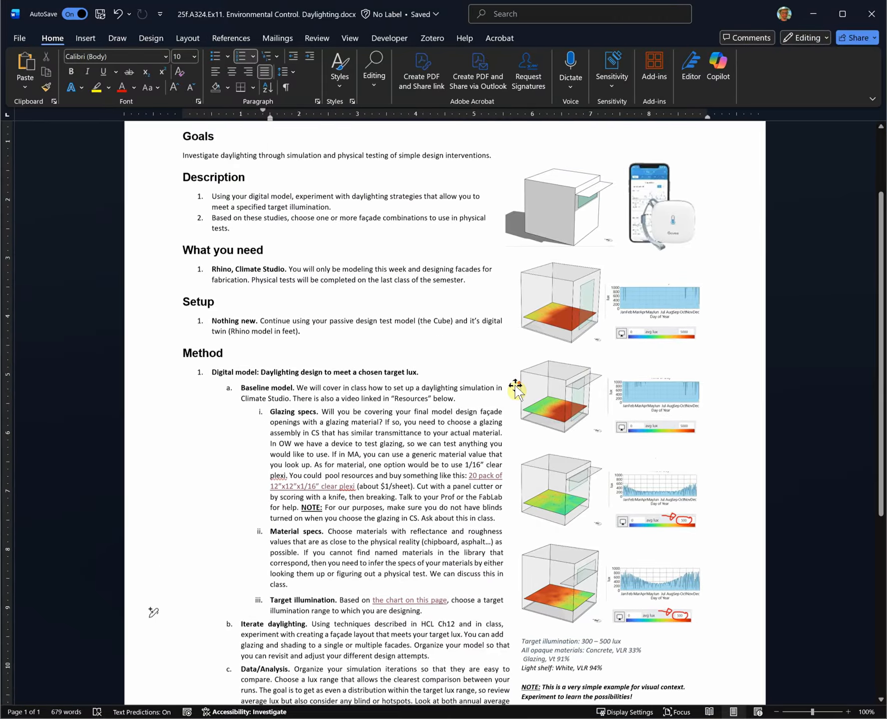
scroll(516, 390, "down", 1)
scroll(515, 389, "up", 3)
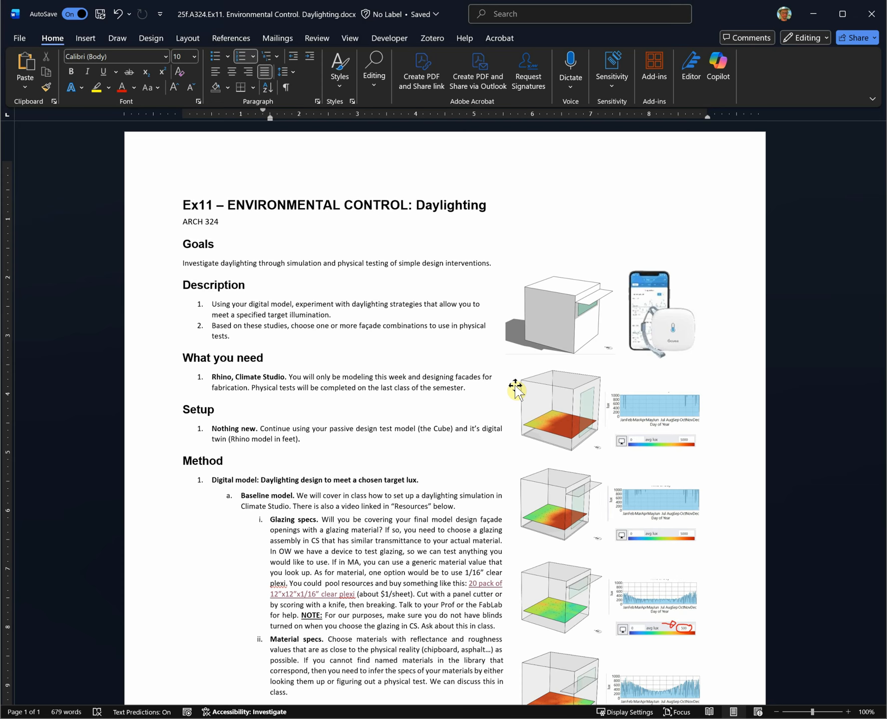
scroll(374, 497, "down", 3)
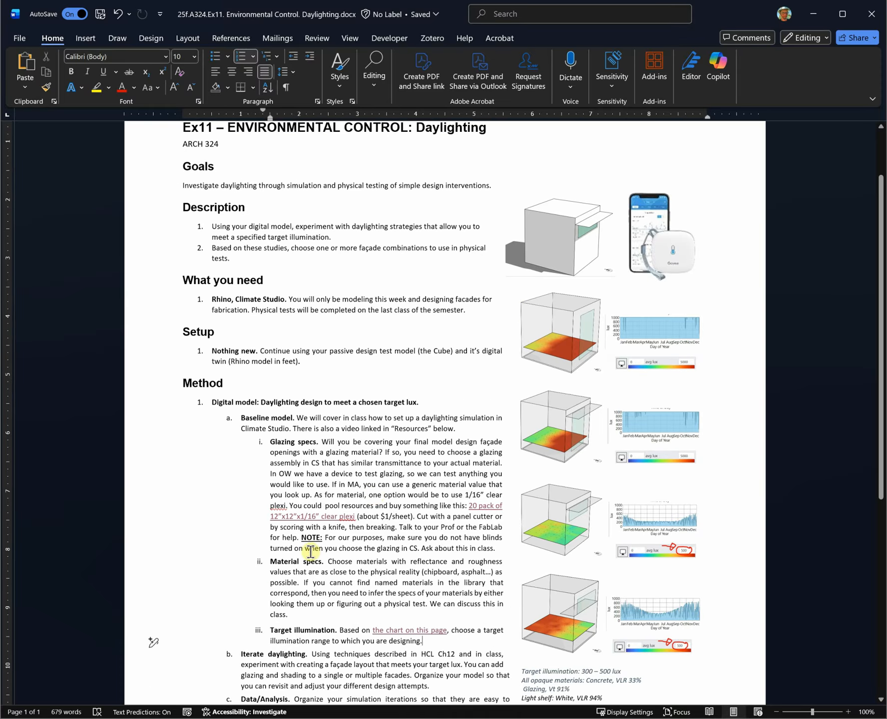
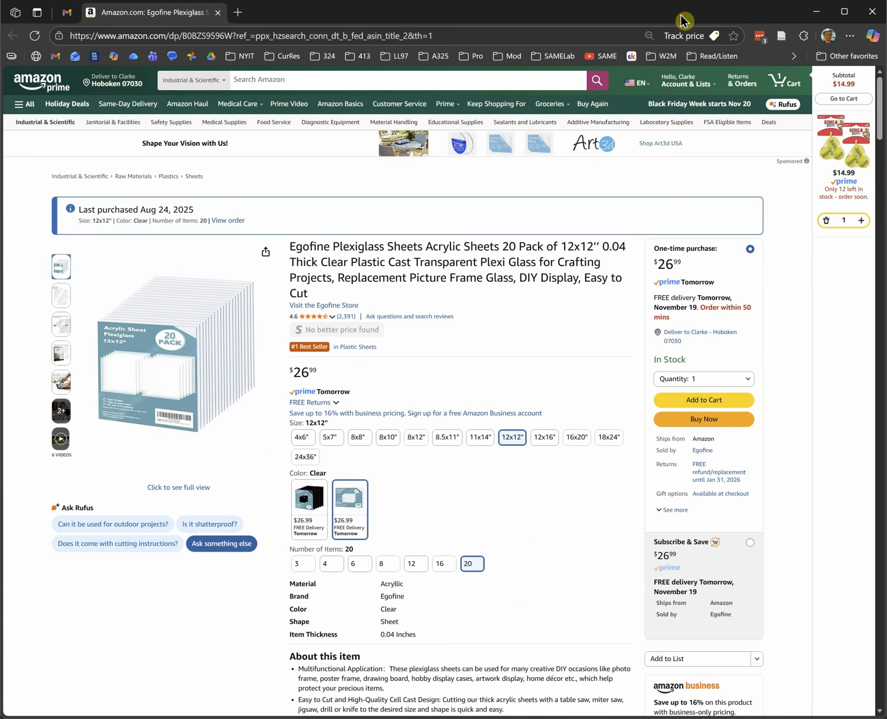
- Drag the Edge window aside to reveal the Ex11 Daylighting assignment document
left_click_drag(681, 16, 69, 0)
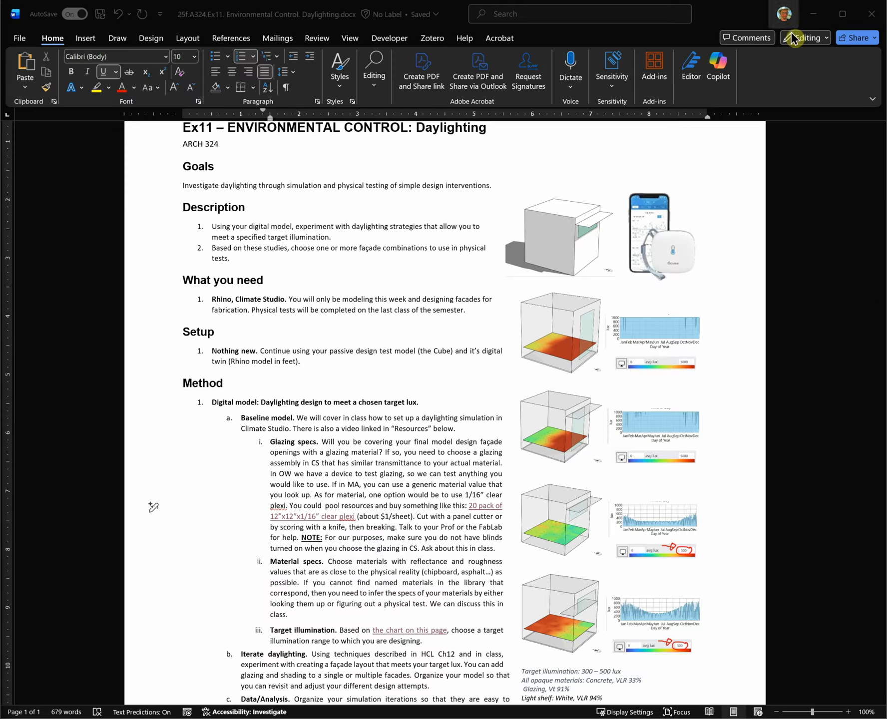
- Minimize the Word assignment to return to Rhino's Select Material dialog
left_click(813, 15)
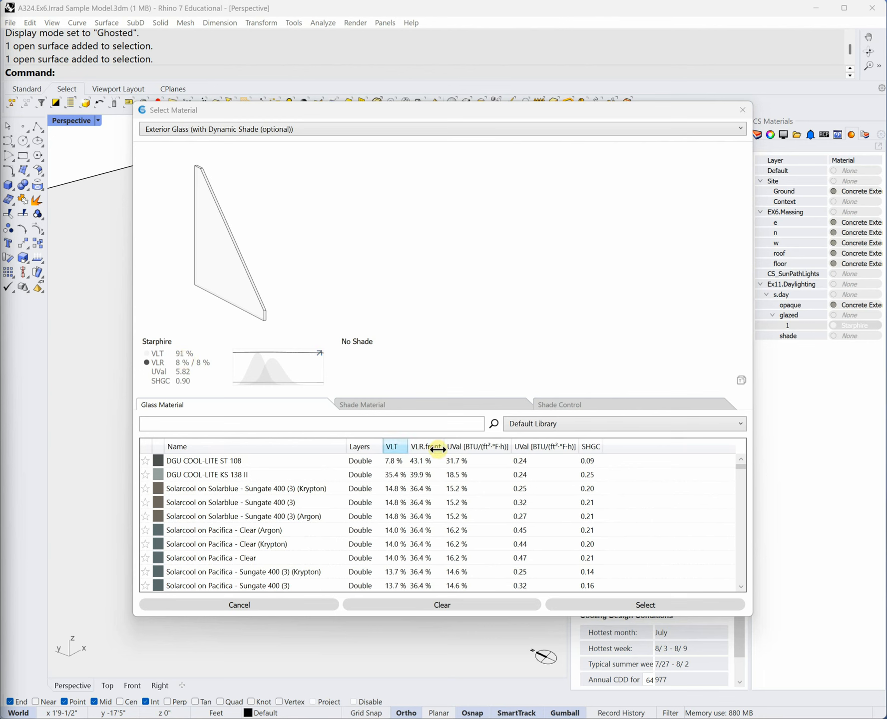
- Sort the glass list by VLT and preview the DGU Low-Iron Planitherm XN II glass
left_click(397, 447)
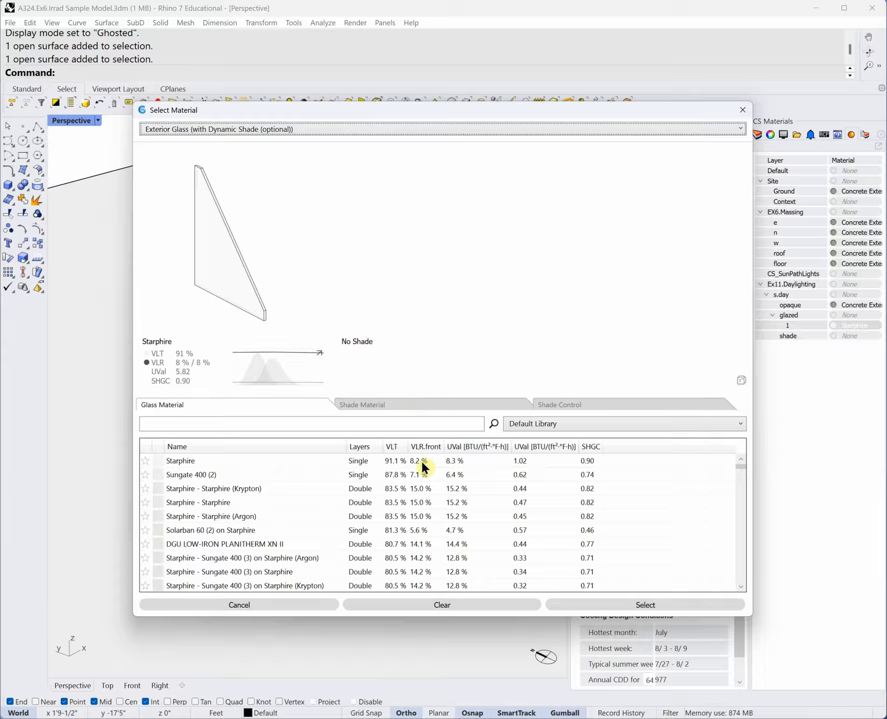
left_click(360, 460)
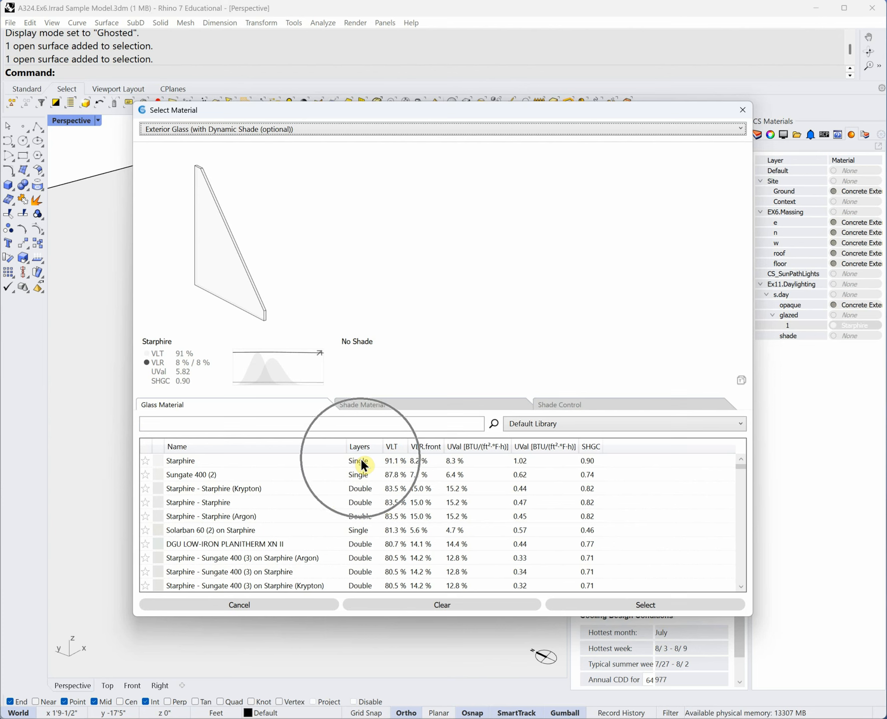
left_click(365, 545)
scroll(369, 485, "down", 6)
scroll(373, 538, "down", 5)
scroll(360, 529, "up", 3)
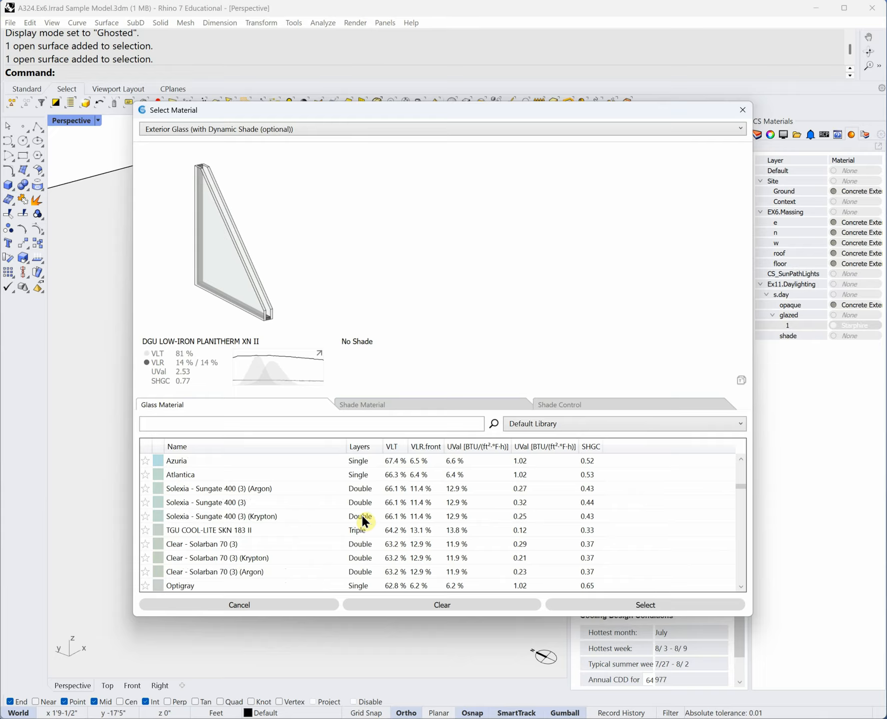
scroll(363, 504, "up", 4)
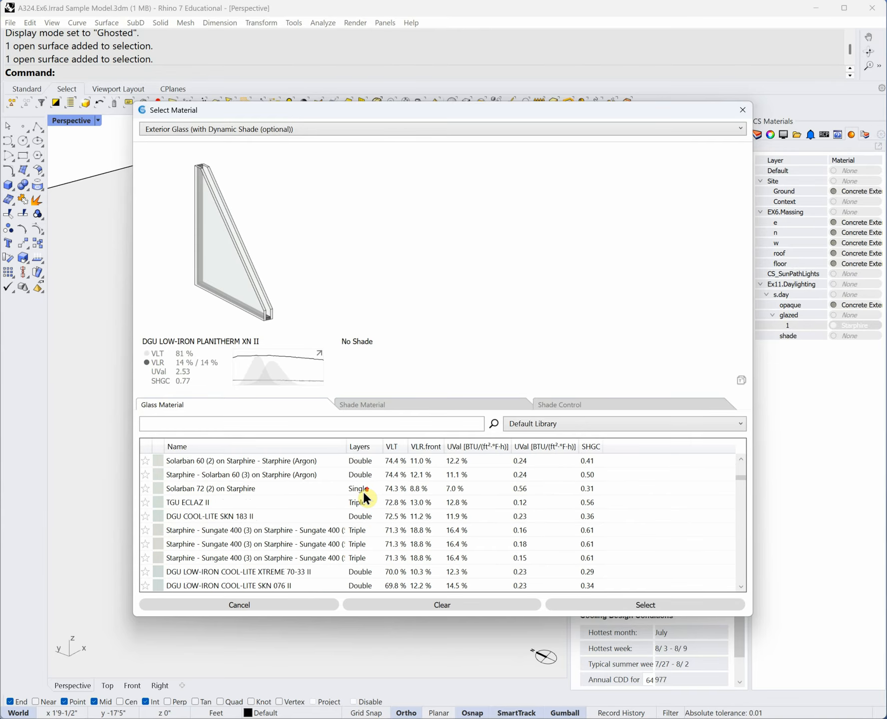
- Sort by layer count and choose Solarban 90 (2) - Solarban 90 (4) - Clear (Argon) glass
left_click(364, 444)
left_click(364, 531)
scroll(365, 532, "down", 10)
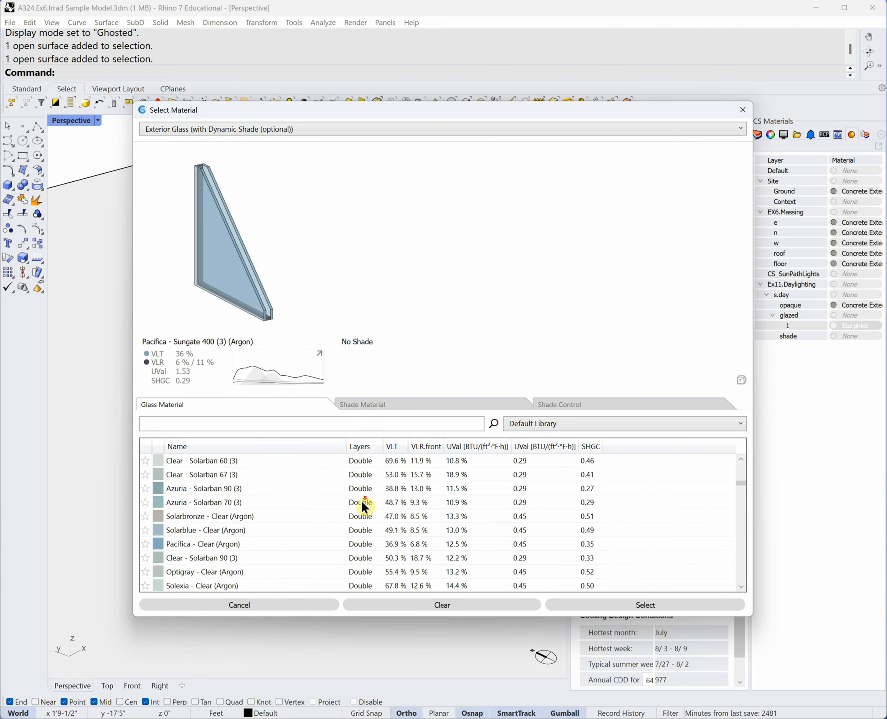
scroll(364, 534, "down", 6)
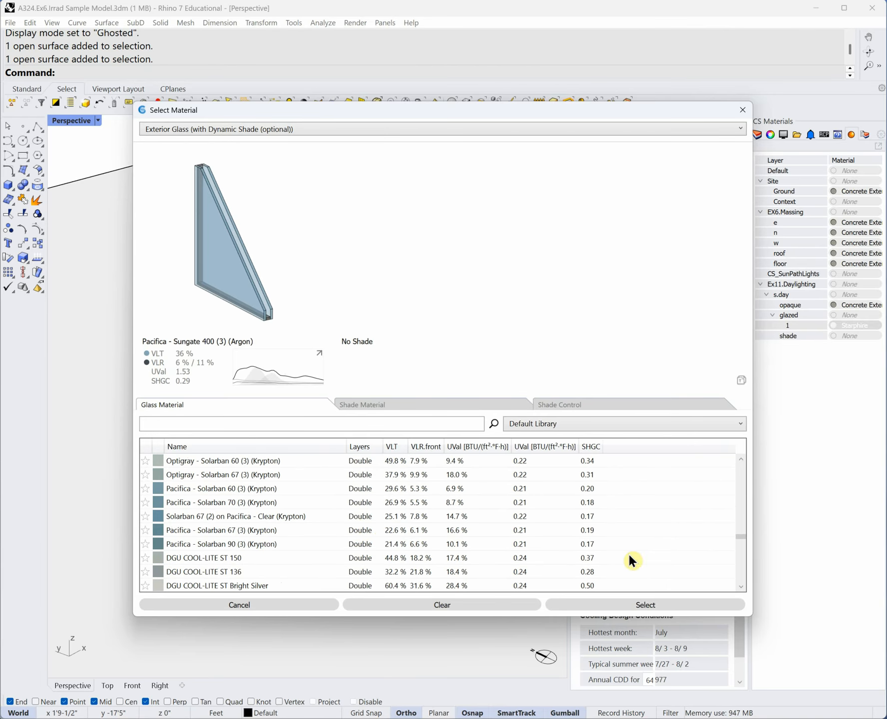
scroll(744, 551, "up", 3)
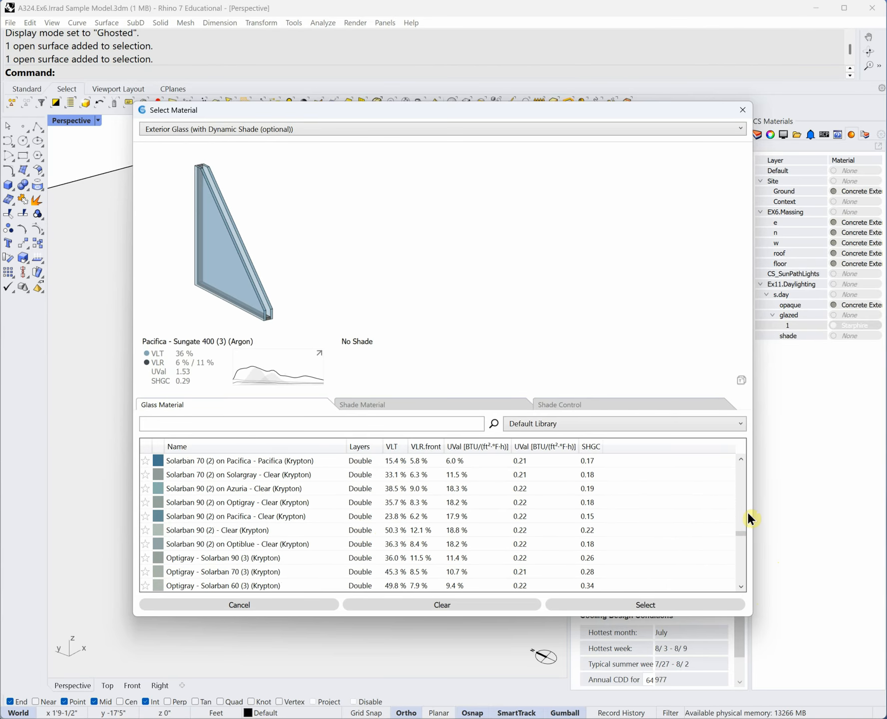
scroll(748, 514, "up", 3)
left_click_drag(742, 525, 738, 444)
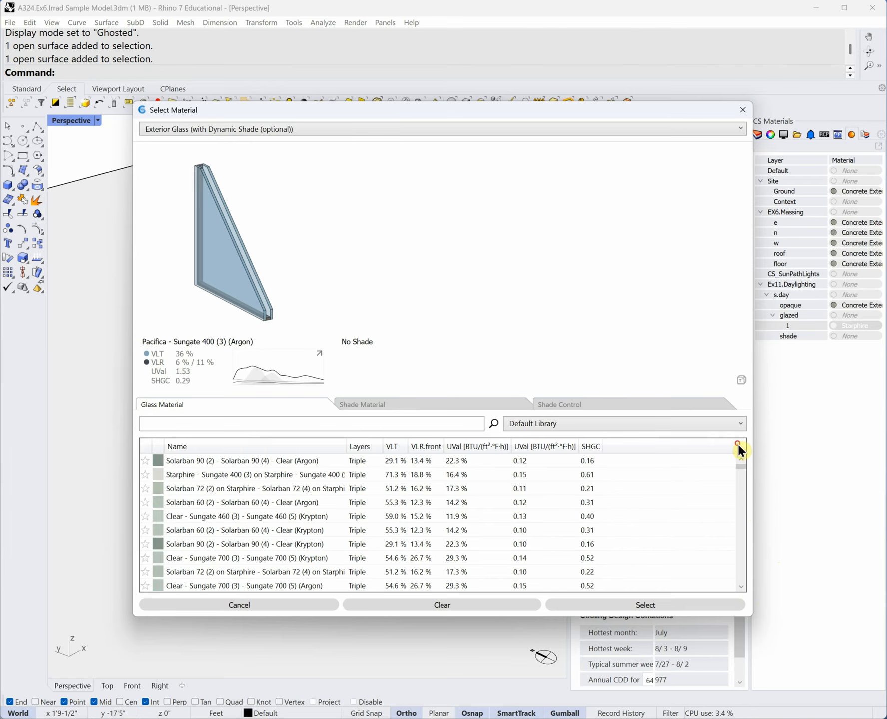
left_click(358, 462)
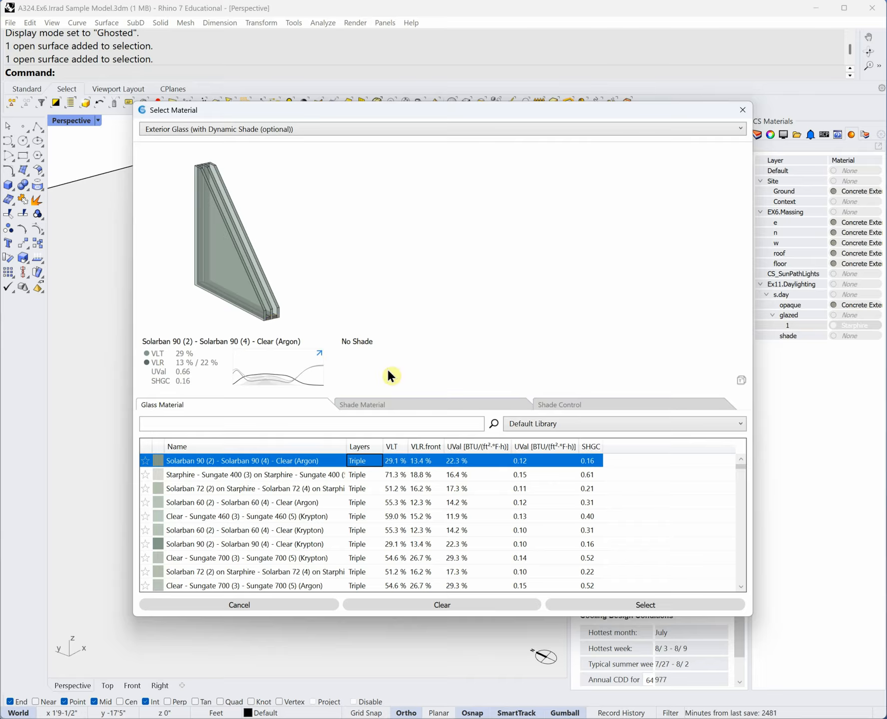
key("ctrl")
key("ctrl")
key("ctrl")
- Try the 3000 CA 3% CA01 White shade, then set the glazing to No Shade
left_click(384, 403)
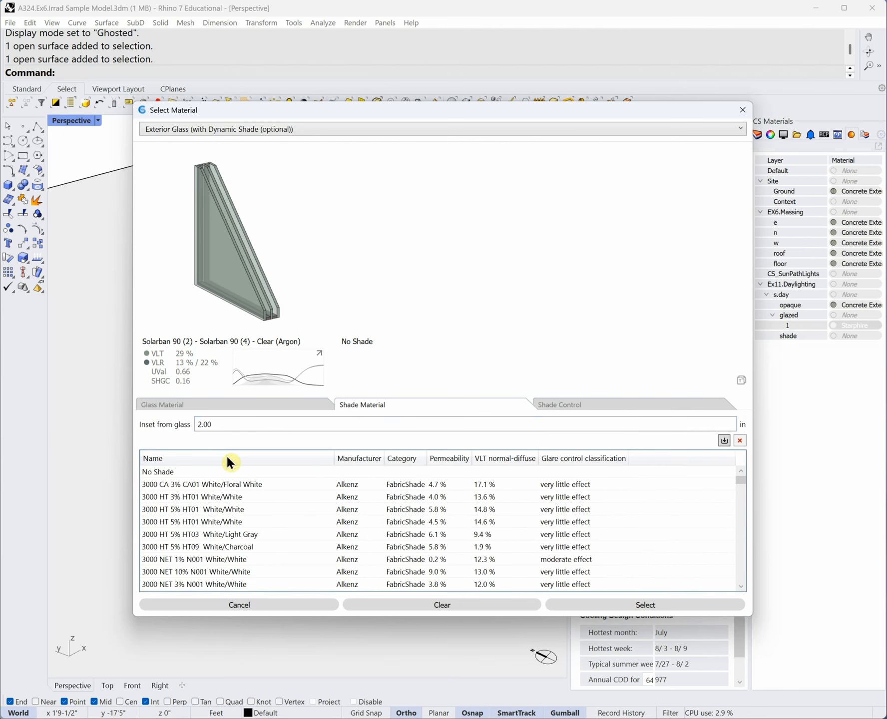
left_click(200, 483)
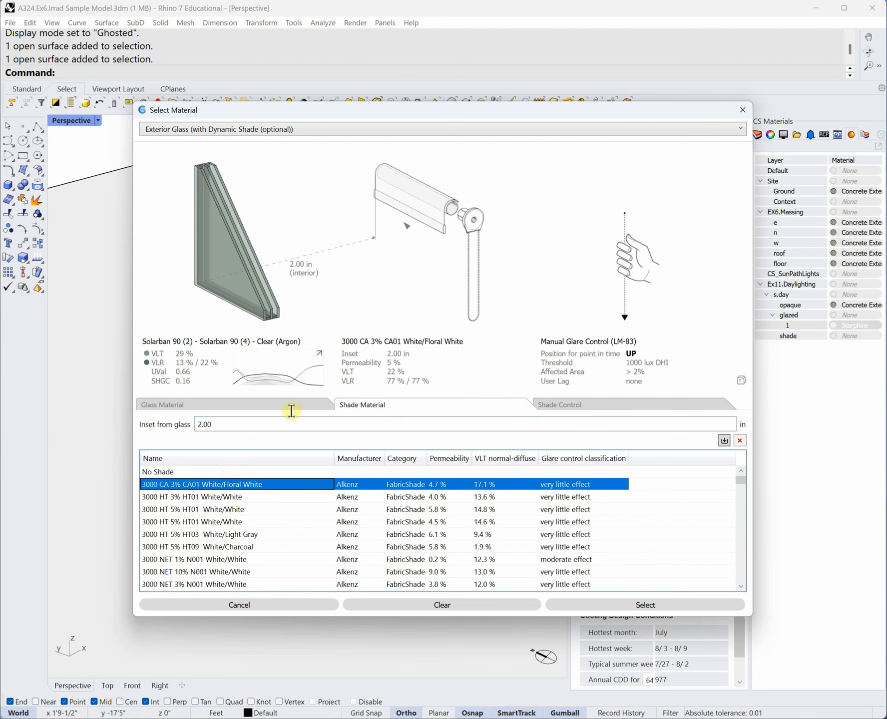
left_click(190, 471)
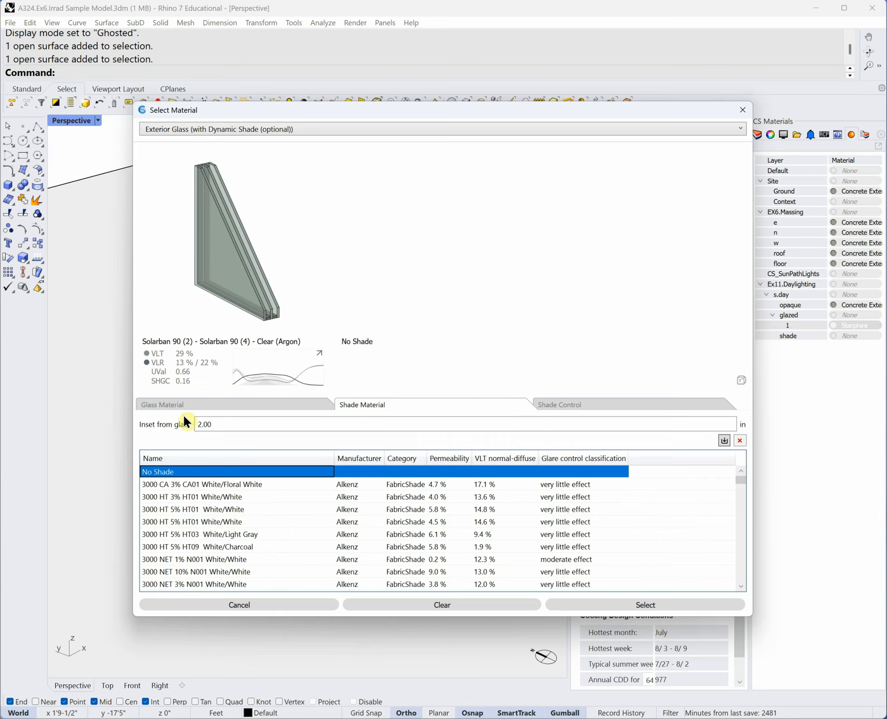
left_click(255, 408)
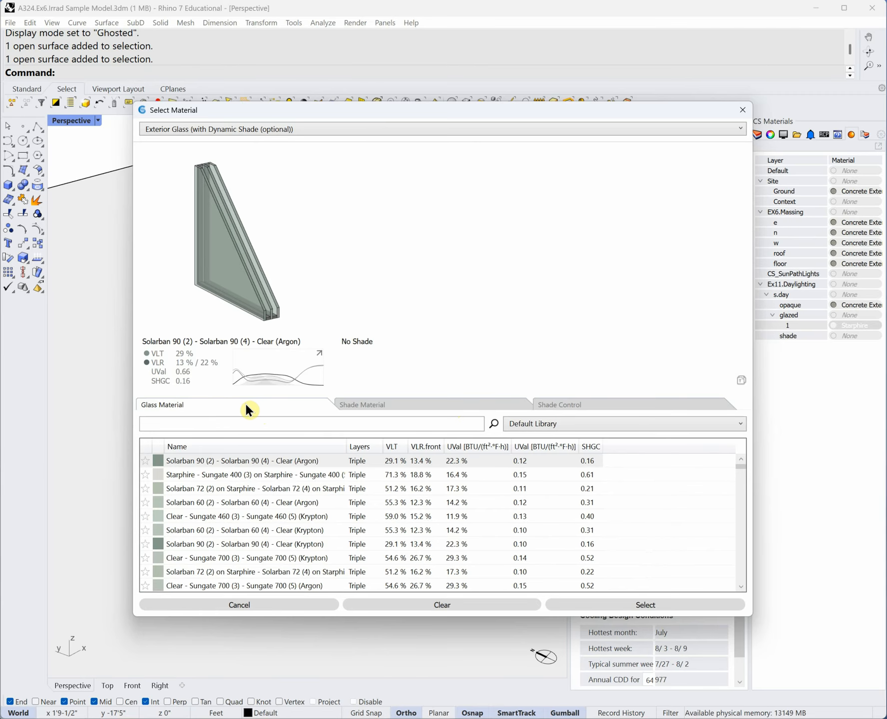
left_click(412, 403)
left_click(187, 472)
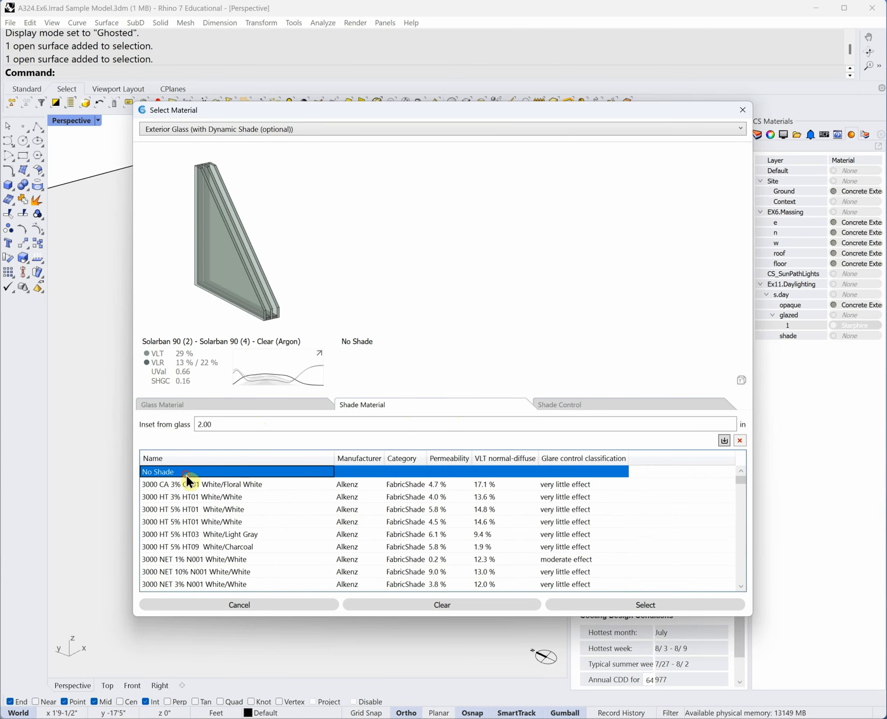
- Re-sort the glass by VLT, pick Starphire glass, and close the material picker
left_click(263, 402)
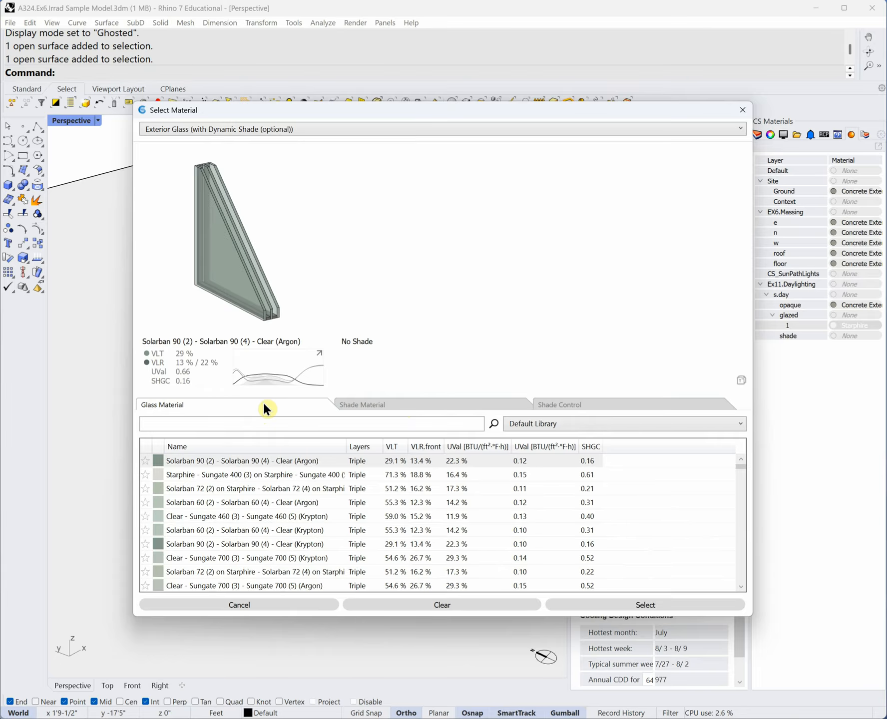
left_click(398, 448)
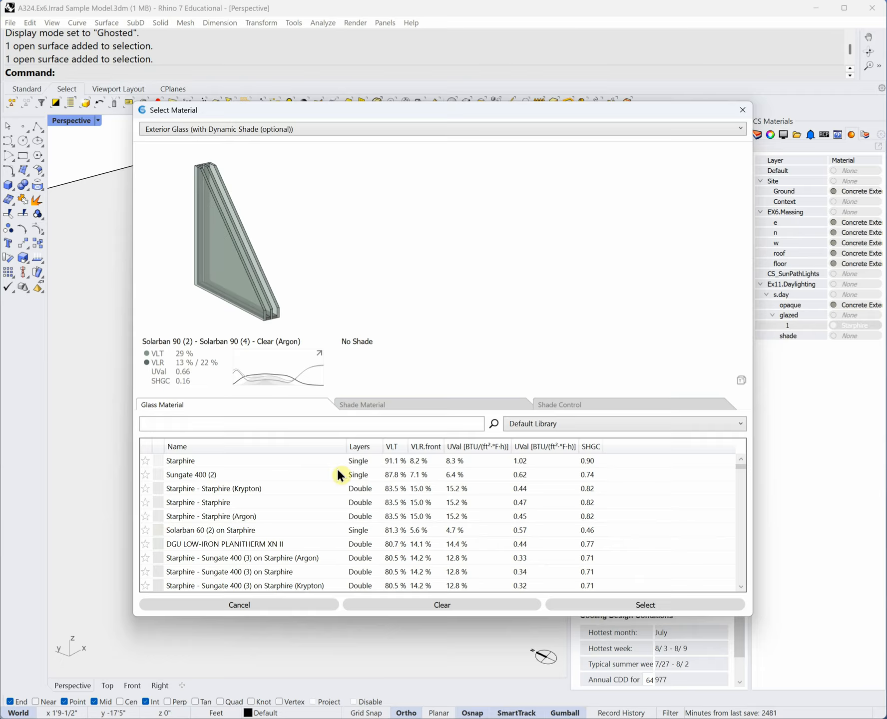
left_click(208, 459)
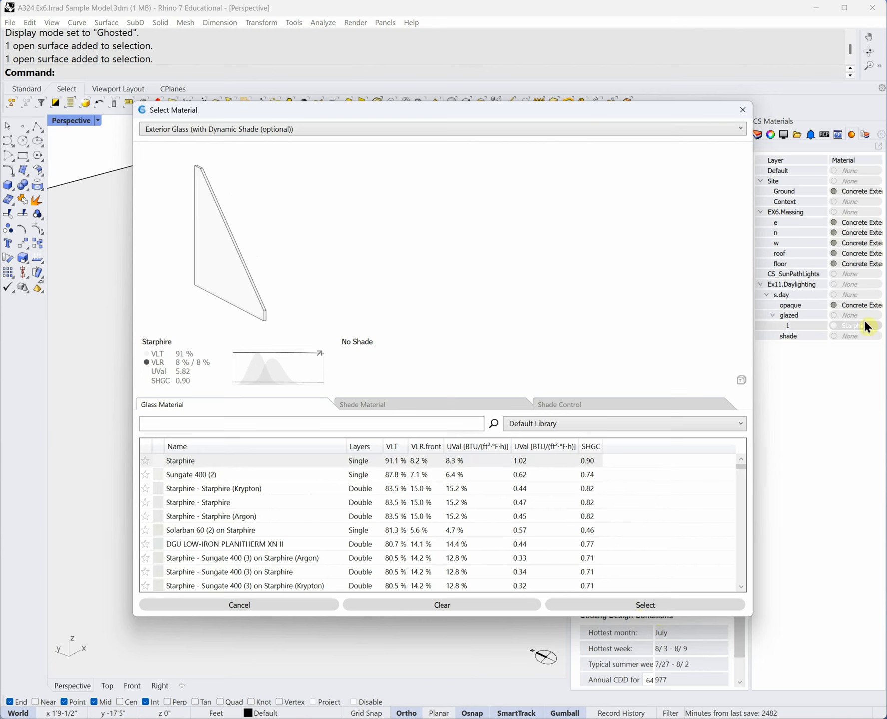
left_click(740, 112)
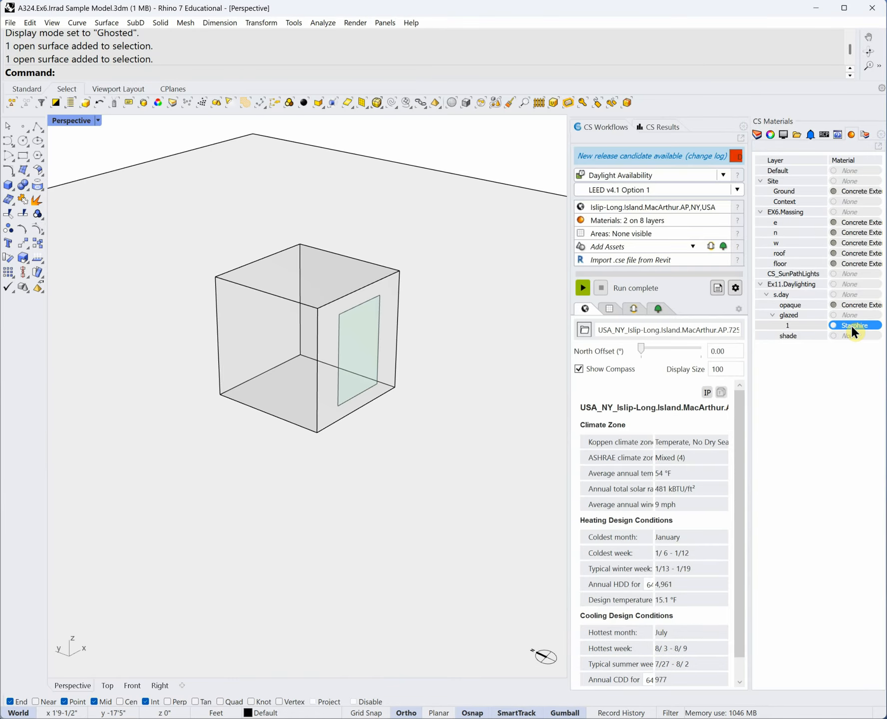
left_click(358, 322)
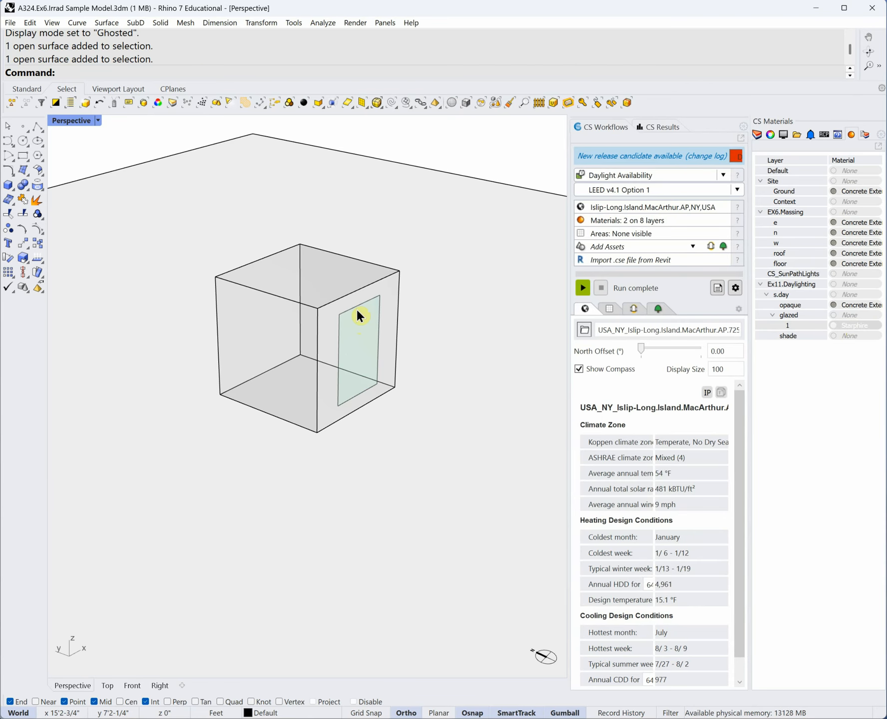
key("ctrl")
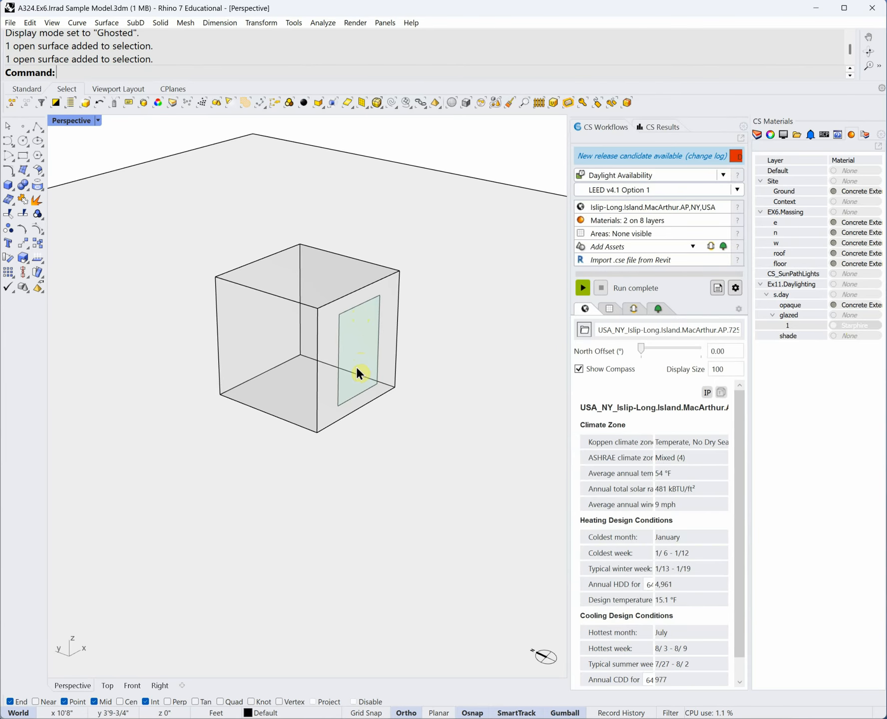
right_click_drag(360, 304, 408, 376)
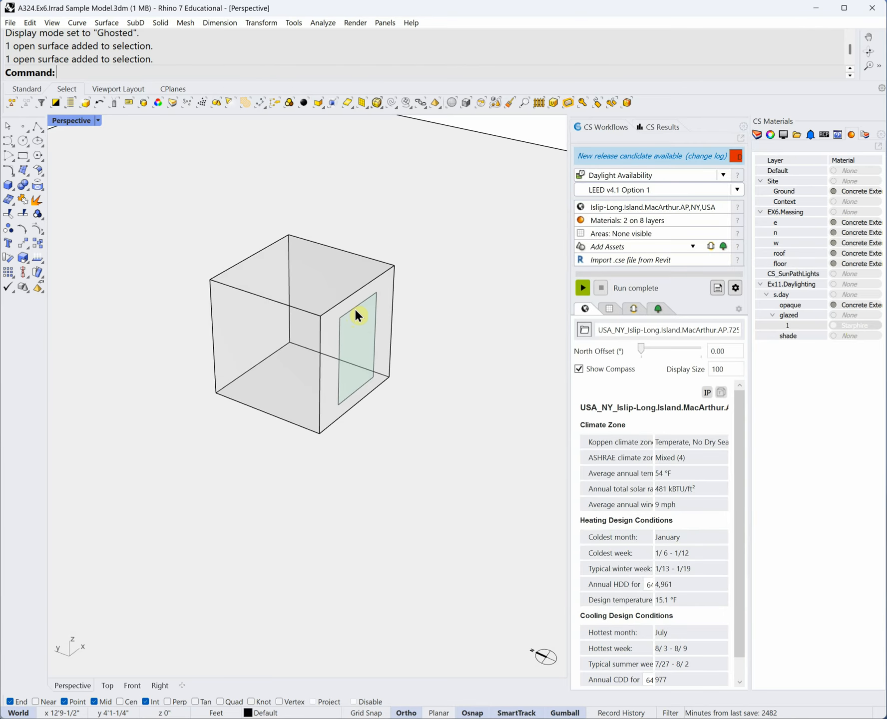
left_click(855, 325)
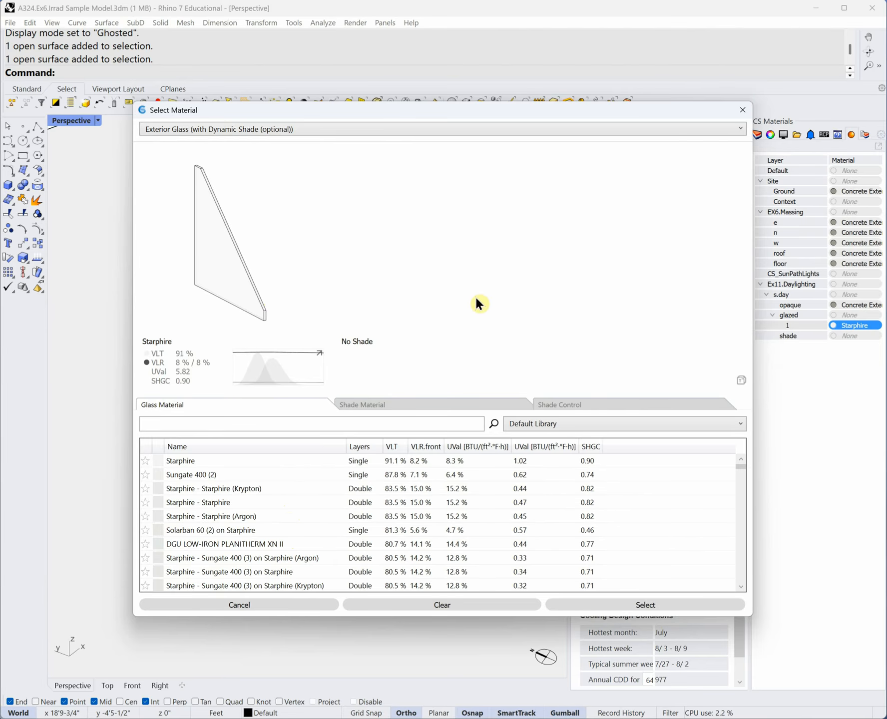
left_click(743, 109)
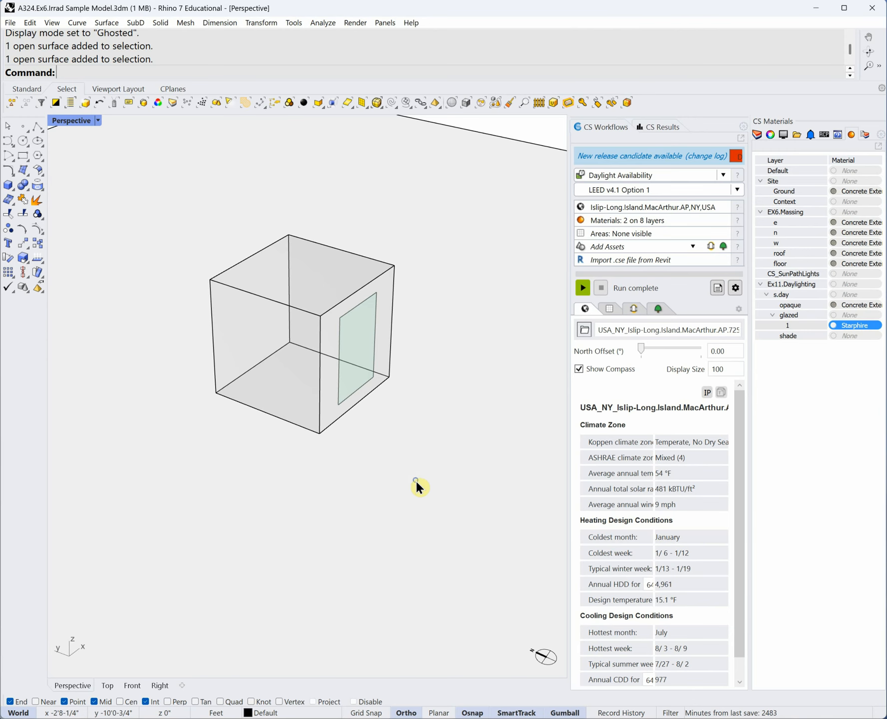
right_click_drag(416, 481, 426, 453)
- Open the opaque wall material settings and browse the material type list
left_click(856, 307)
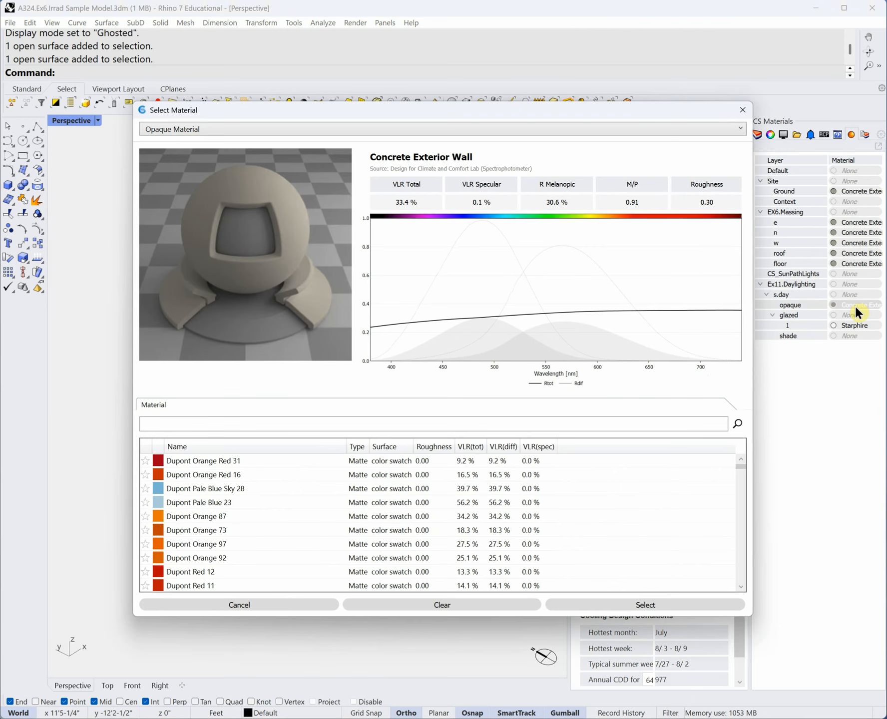
left_click(739, 130)
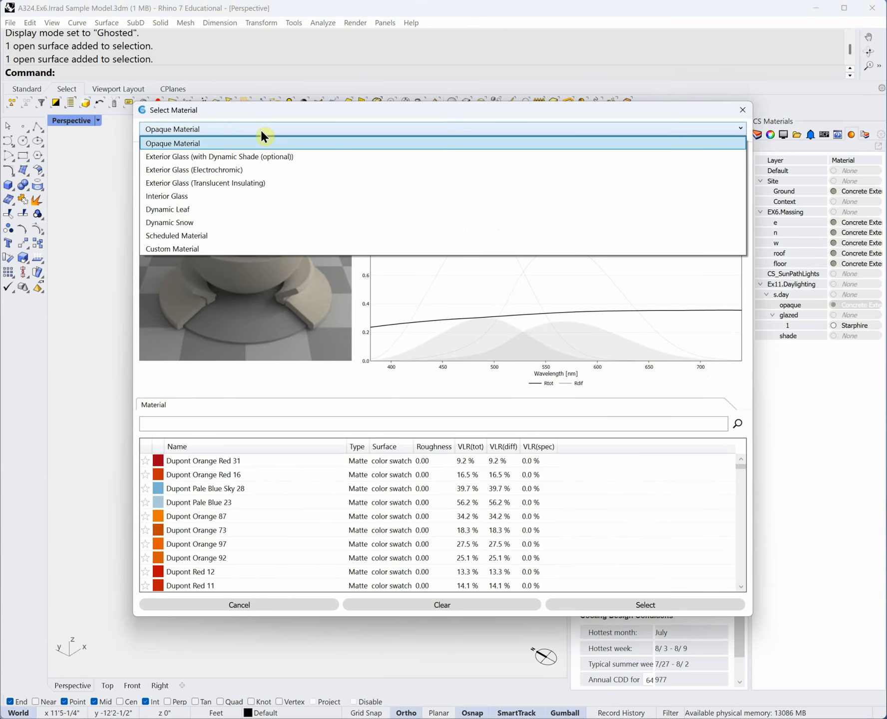
left_click(261, 131)
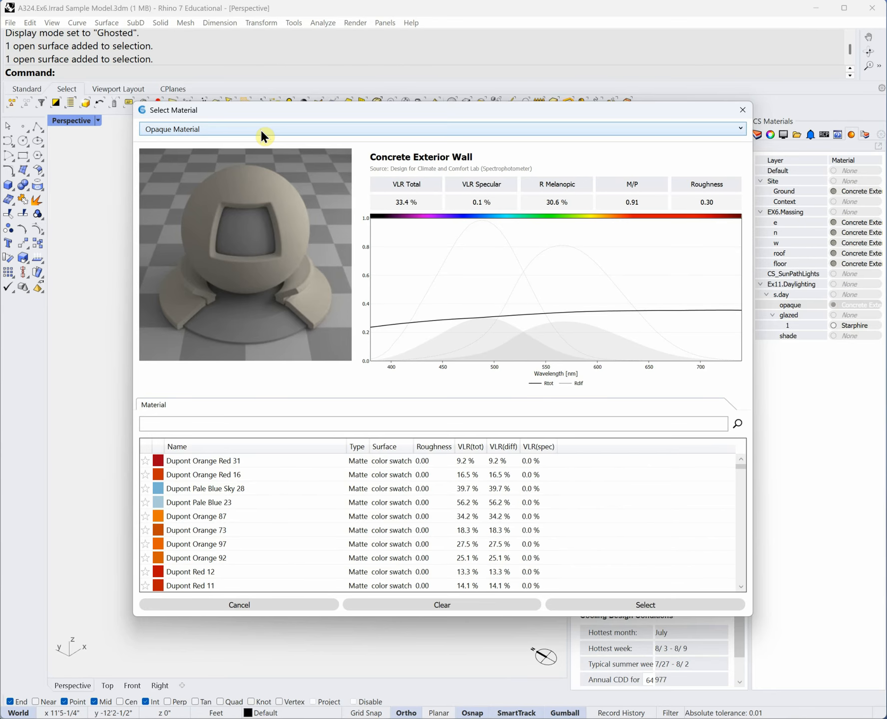
left_click(738, 130)
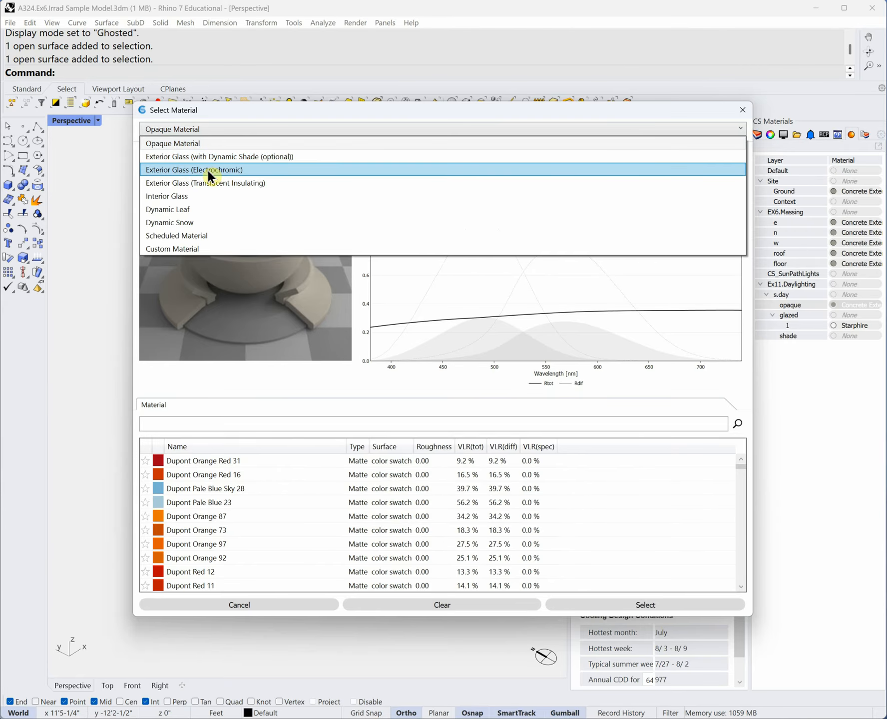
- Choose exterior glass with dynamic shade and No Shade, then cancel without applying
left_click(243, 156)
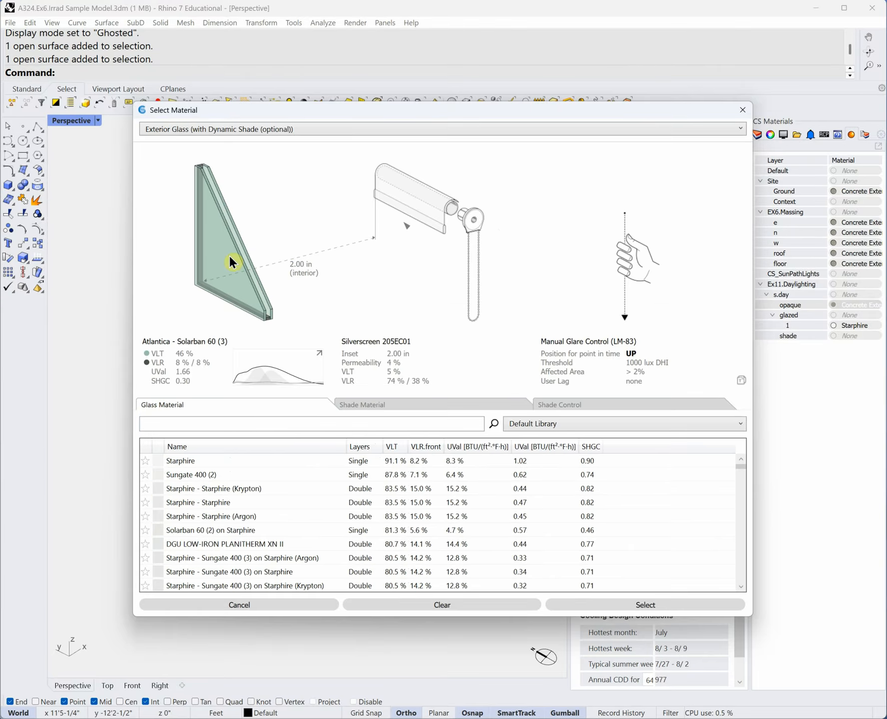
left_click(383, 404)
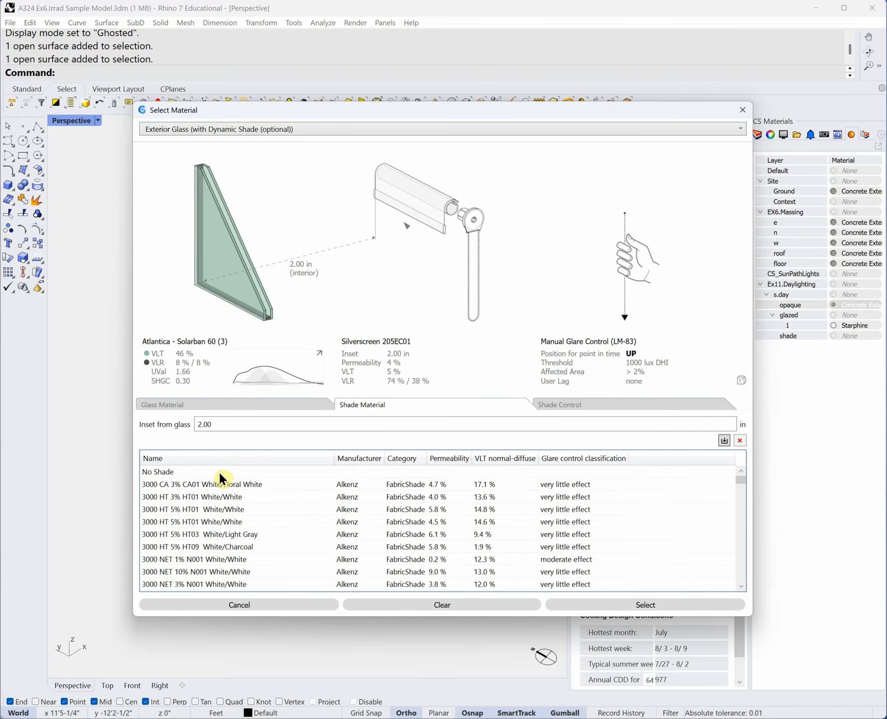
left_click(218, 472)
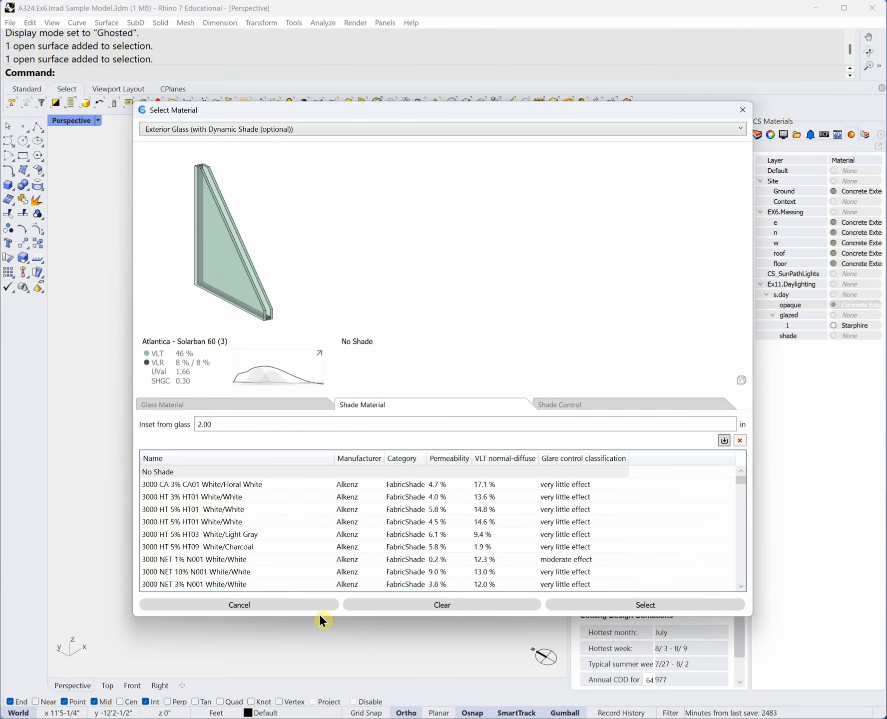
left_click(289, 604)
mouse_move(425, 480)
right_mouse_down()
mouse_move(412, 467)
mouse_move(422, 472)
right_mouse_up()
scroll(400, 472, "up", 3)
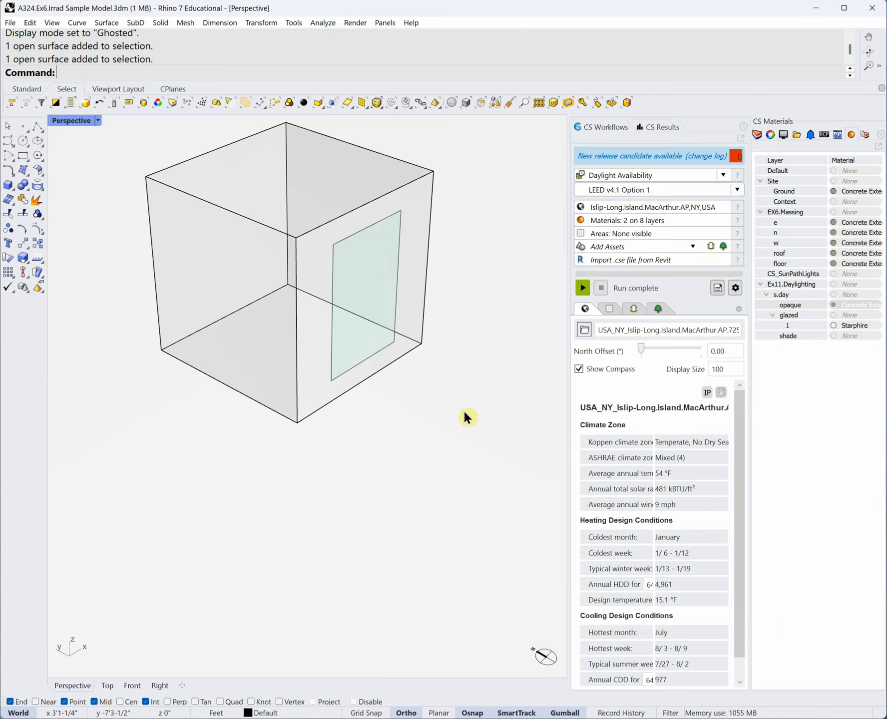
- Turn on the floor sensors layer and hide area f's sensor grid in the occupied areas list
left_click(757, 136)
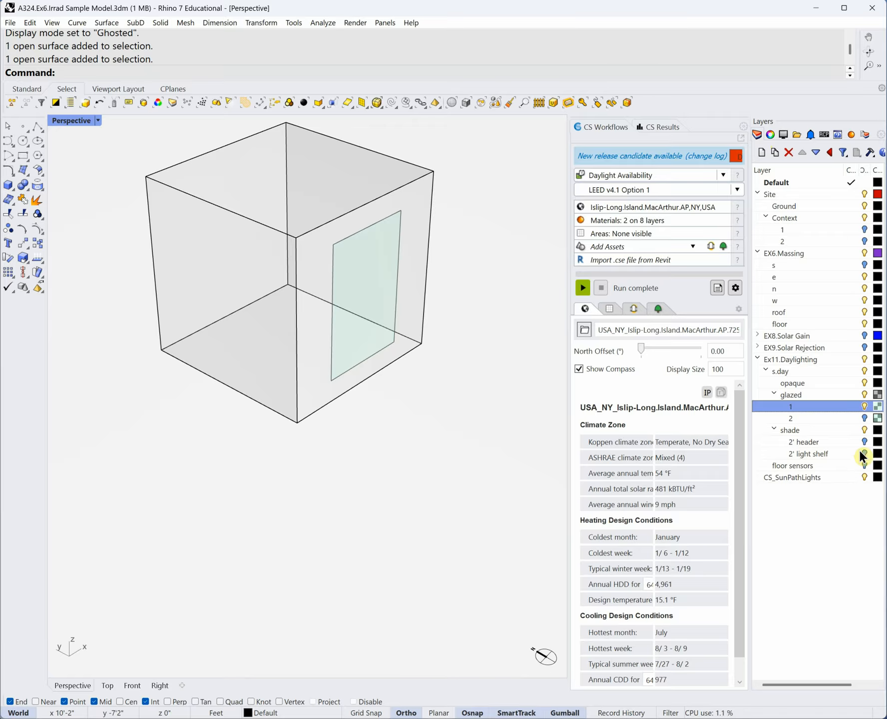
left_click(864, 467)
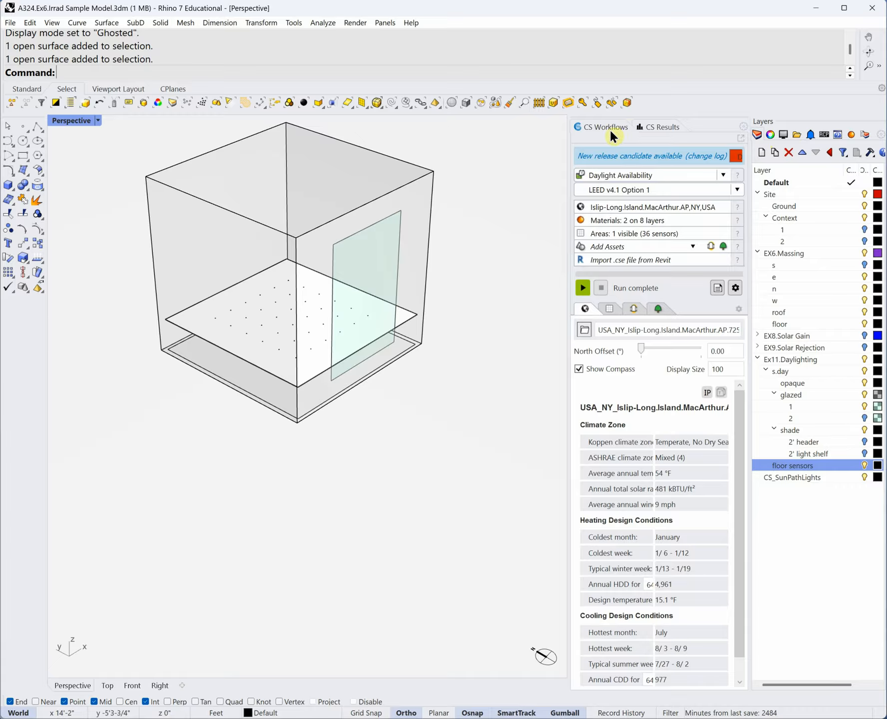
left_click(620, 232)
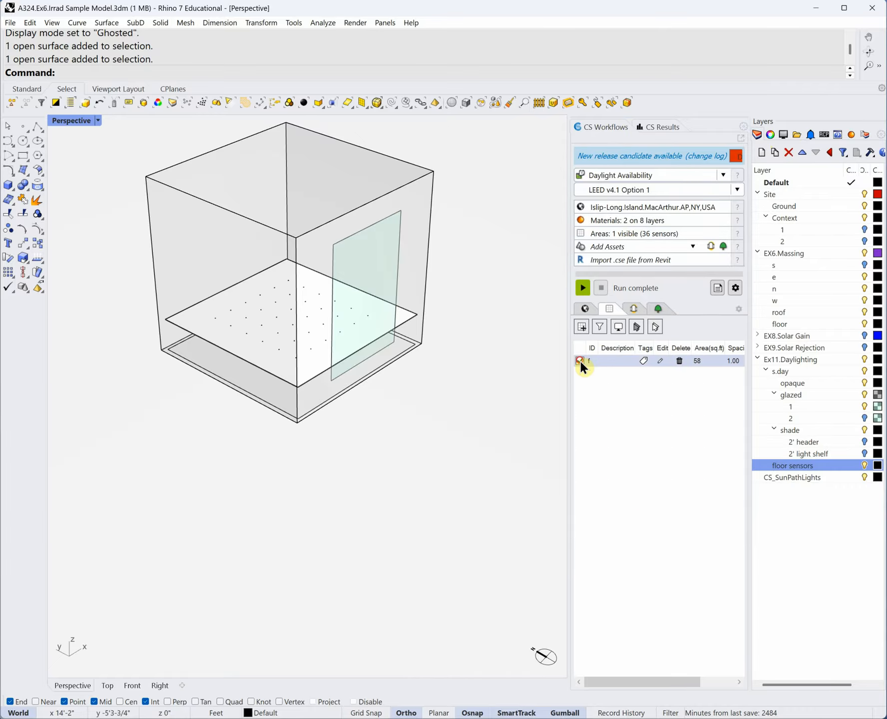
left_click(579, 361)
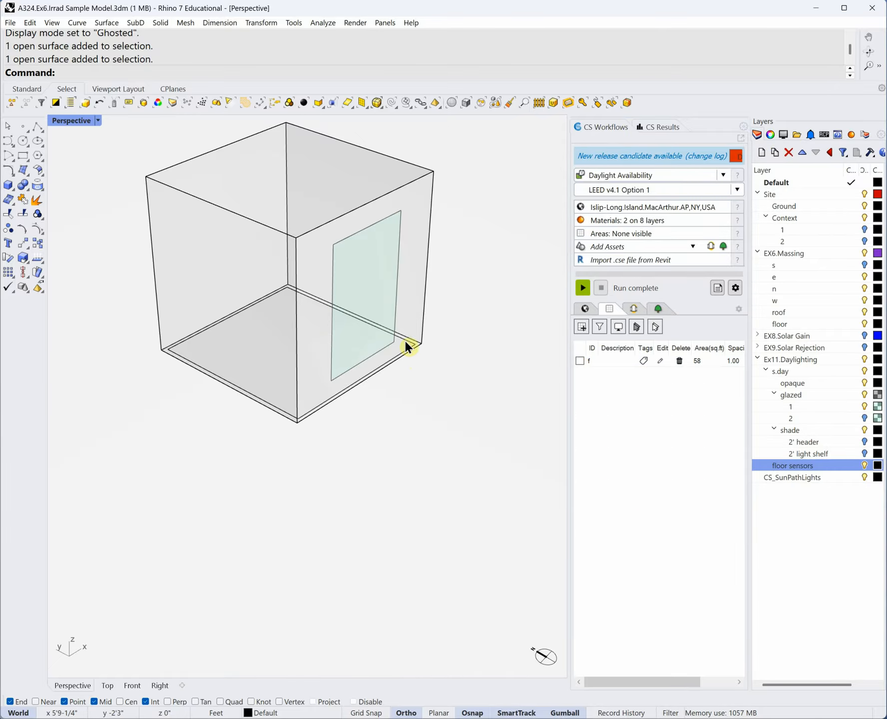
- Select the room's floor surface and orbit around the room
scroll(376, 379, "up", 4)
right_click_drag(375, 379, 369, 391)
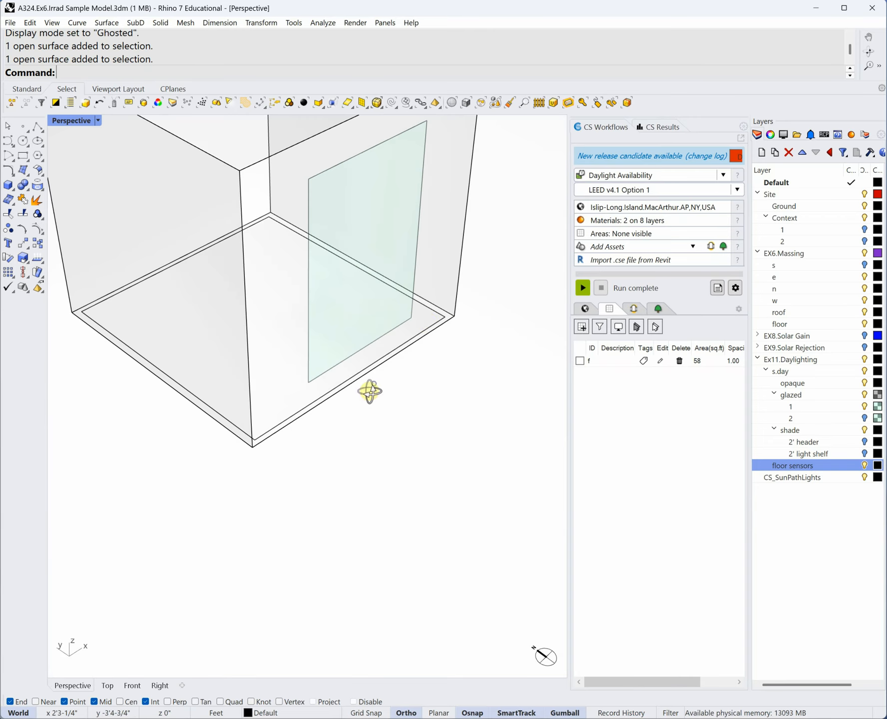
left_click(432, 313)
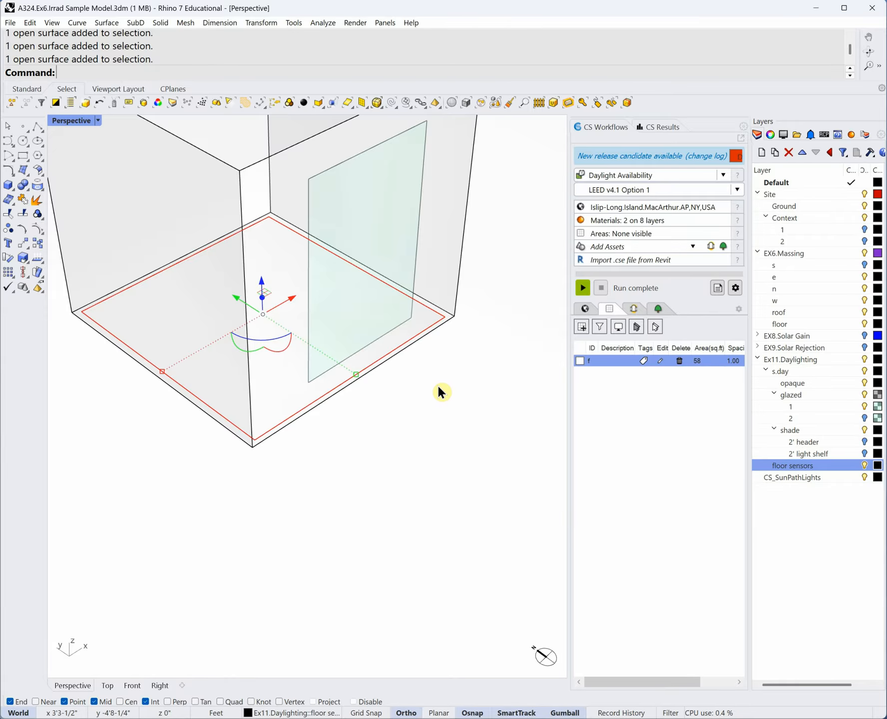
right_click_drag(437, 386, 439, 326)
scroll(442, 324, "up", 3)
mouse_move(458, 420)
right_mouse_down()
mouse_move(436, 373)
mouse_move(425, 393)
right_mouse_up()
scroll(426, 383, "down", 2)
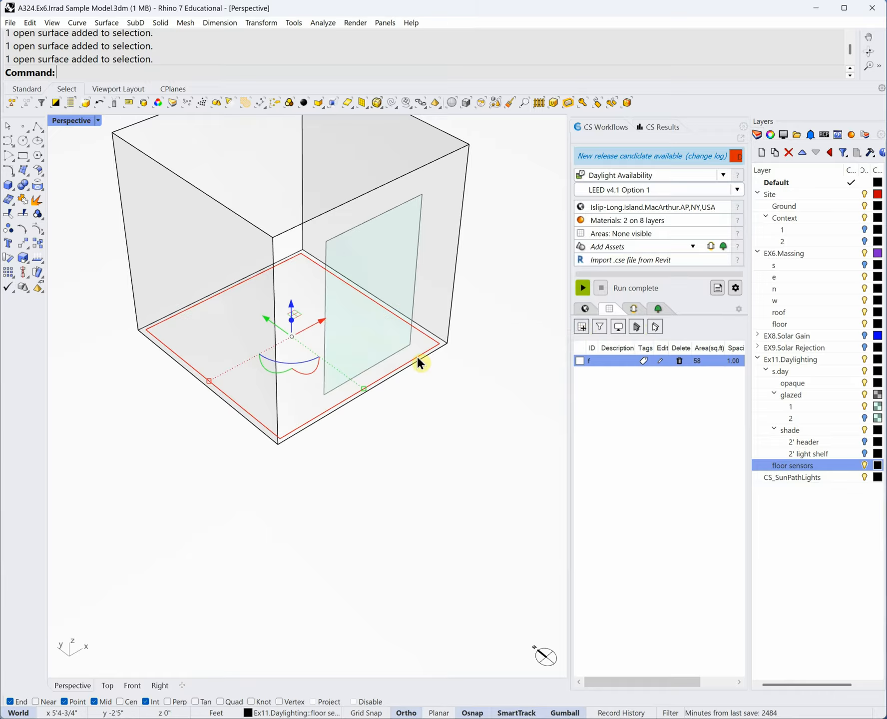
- Open an occupied-area settings window from the floor, then close it unused
left_click(583, 327)
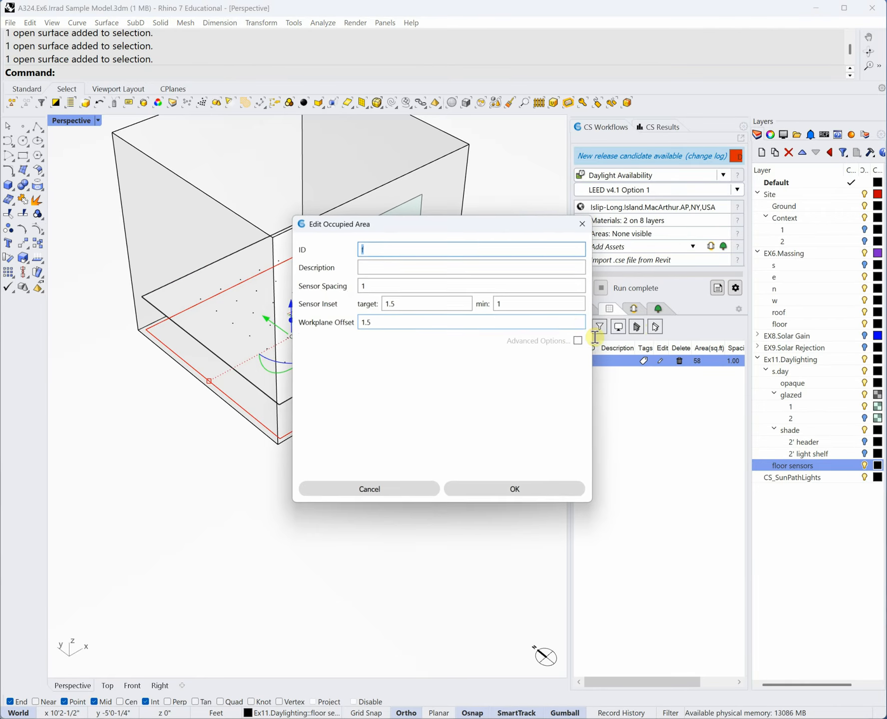
left_click_drag(428, 221, 669, 176)
double_click(669, 176)
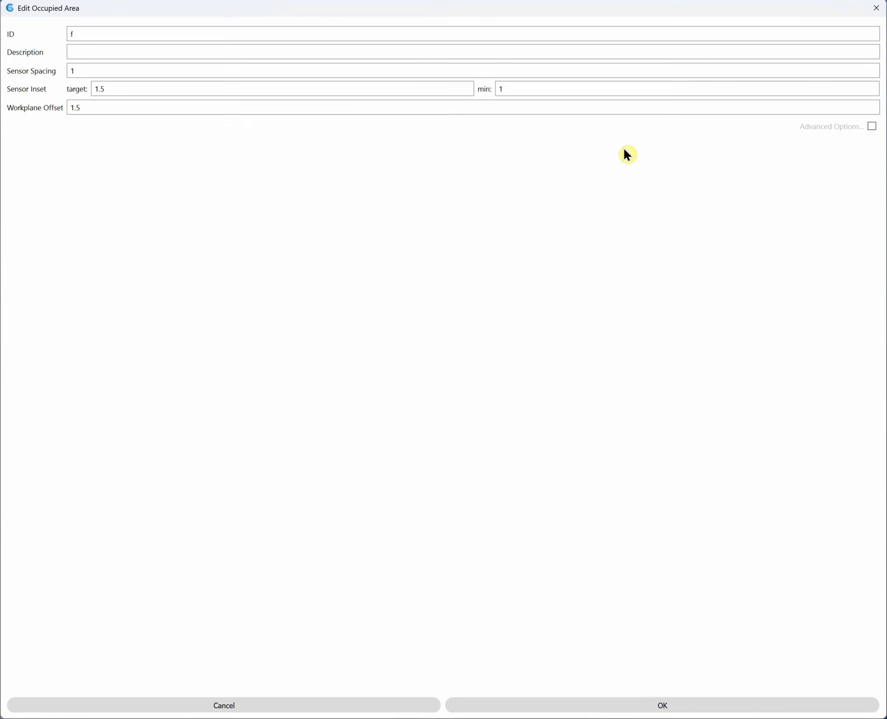
left_click_drag(800, 6, 773, 66)
double_click(773, 65)
left_click(871, 8)
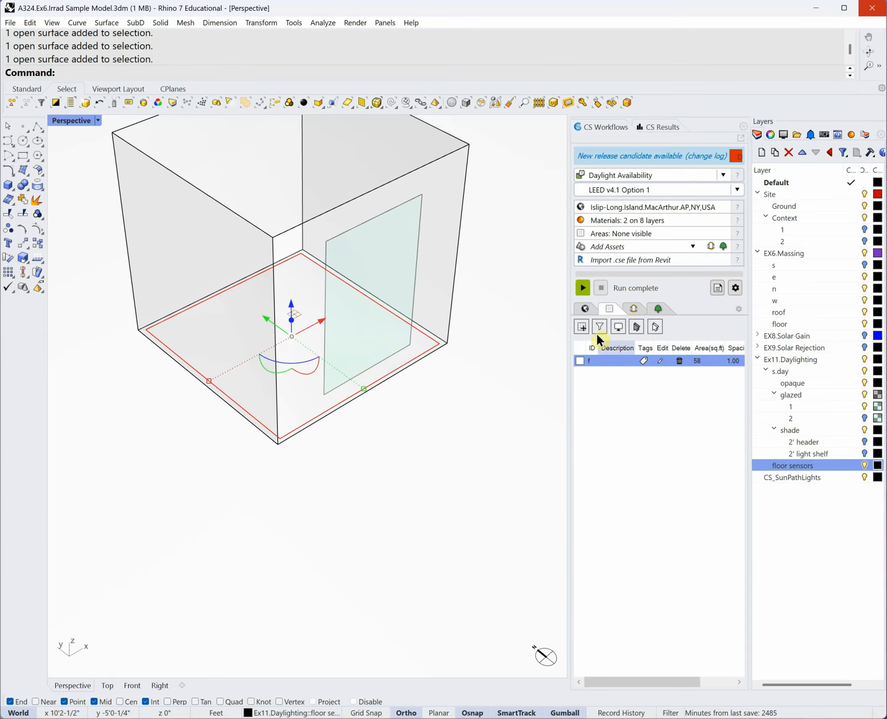
- Set area f's Sensor Inset target to 1 and confirm the occupied area
left_click(659, 359)
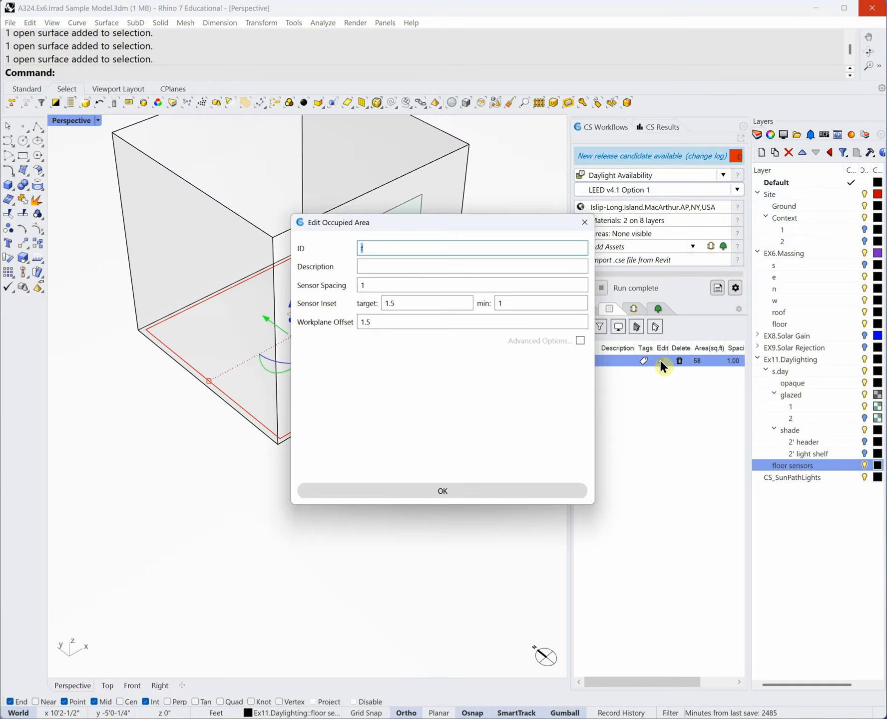
left_click(360, 285)
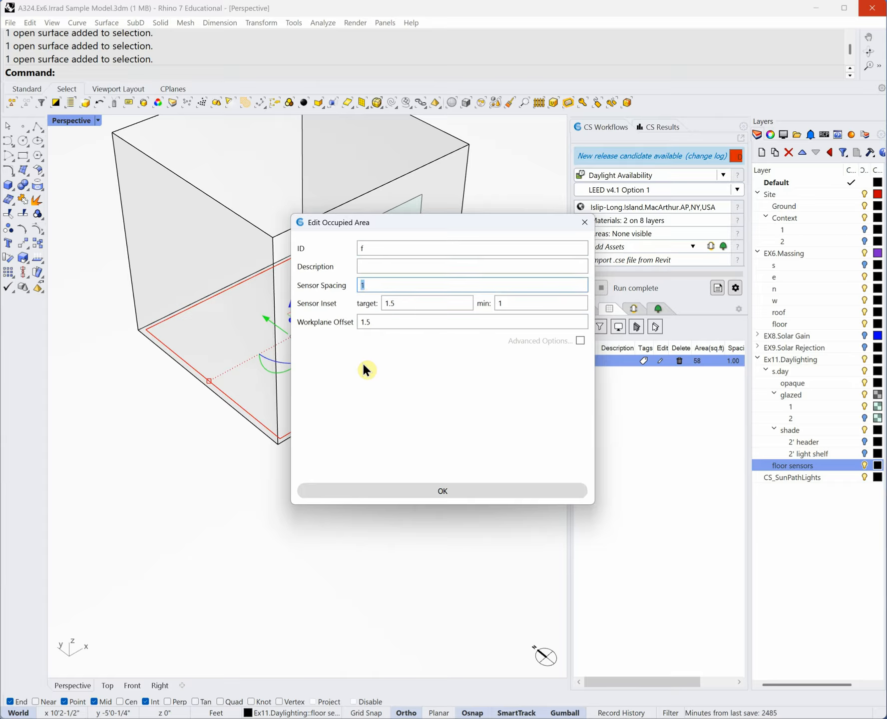
left_click(416, 302)
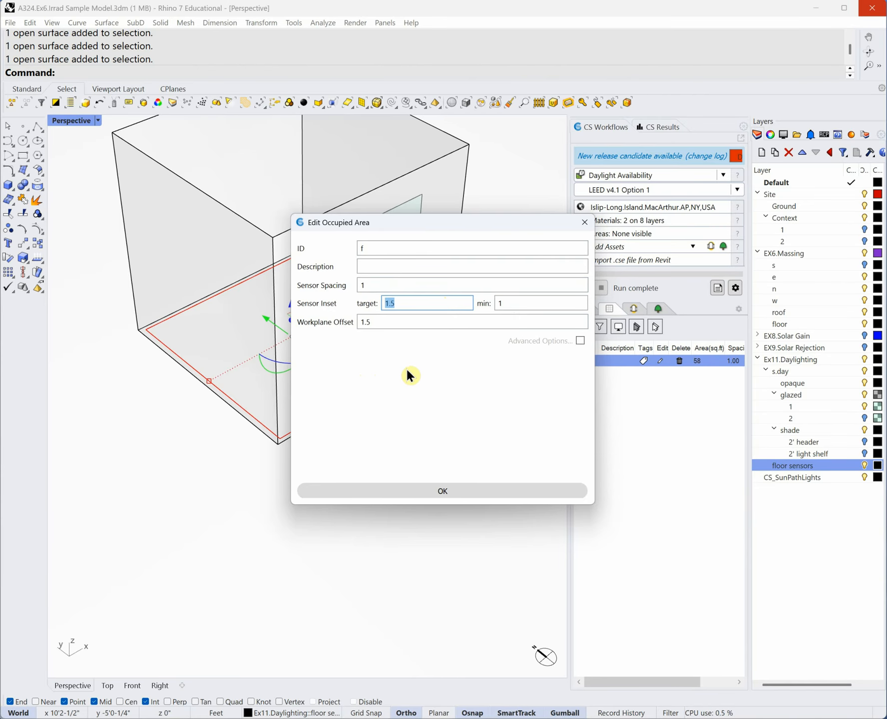
left_click(486, 2)
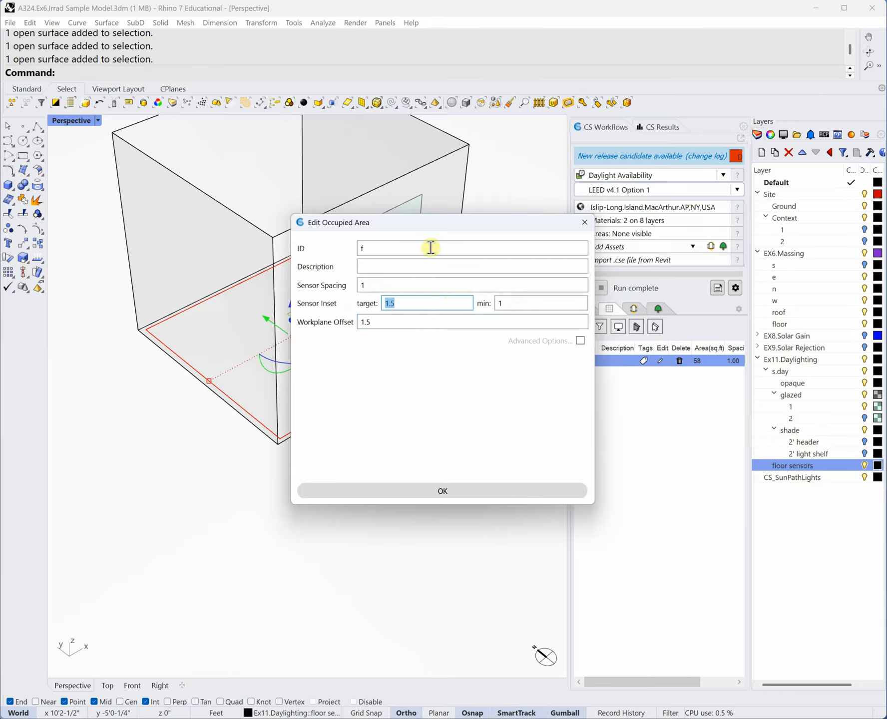
left_click(397, 302)
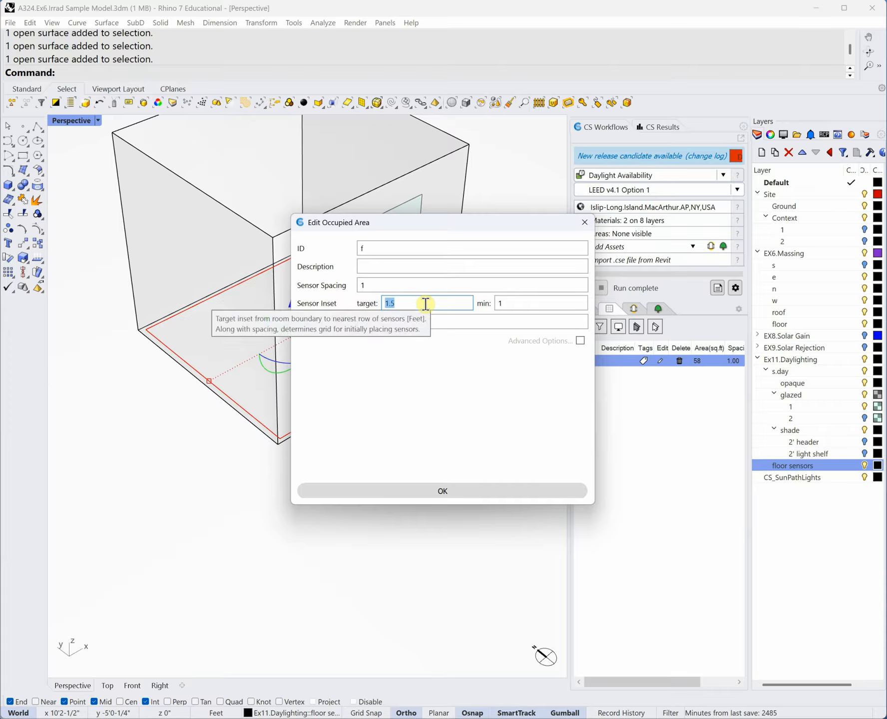
type("1")
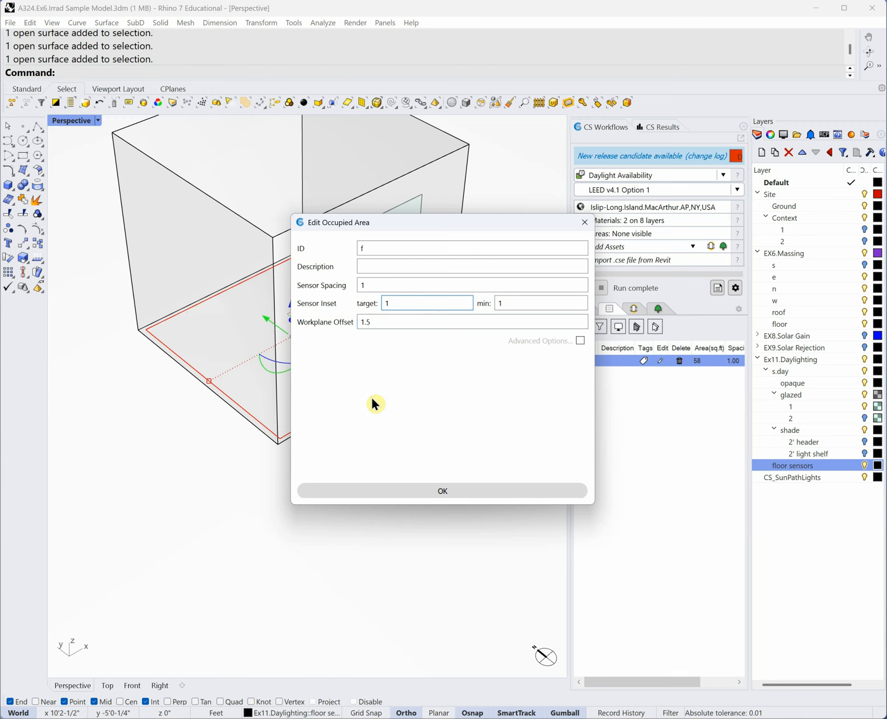
key("Return")
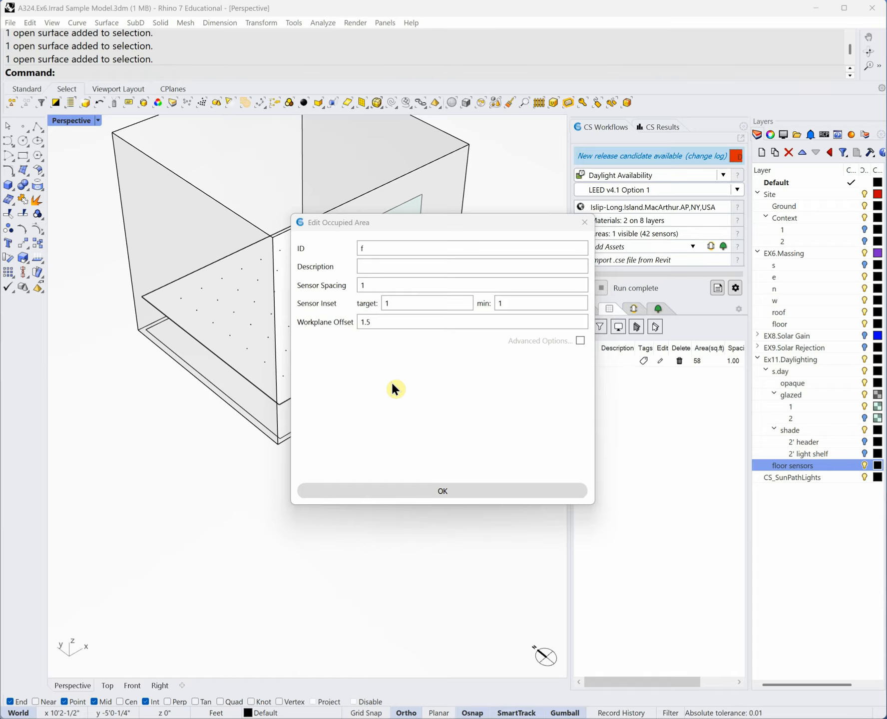
left_click(450, 494)
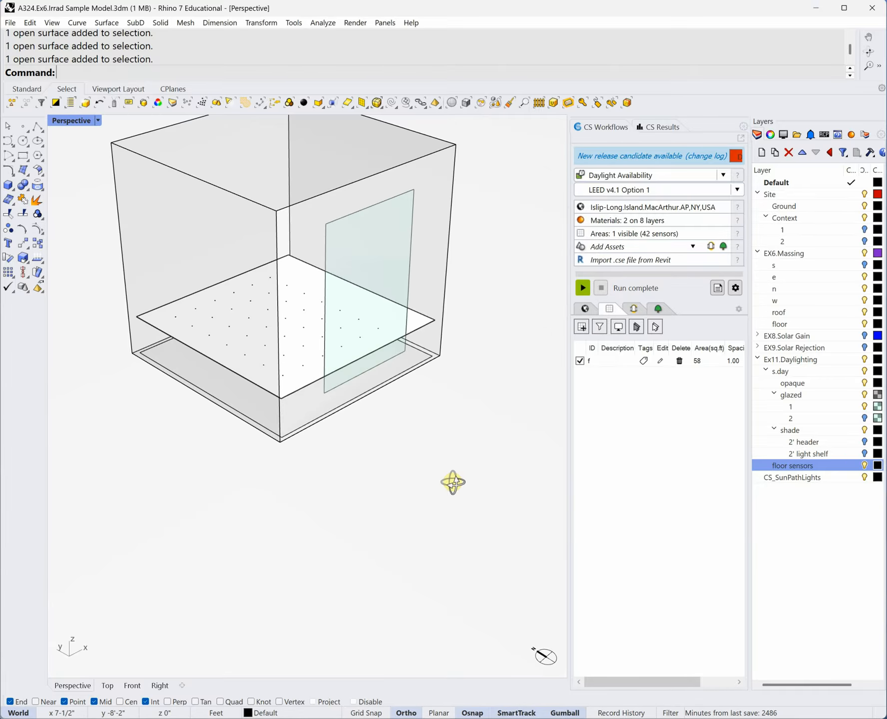
- Orbit down onto area f's 42-sensor grid and select the ground surface
scroll(272, 380, "up", 6)
right_click_drag(300, 390, 348, 360)
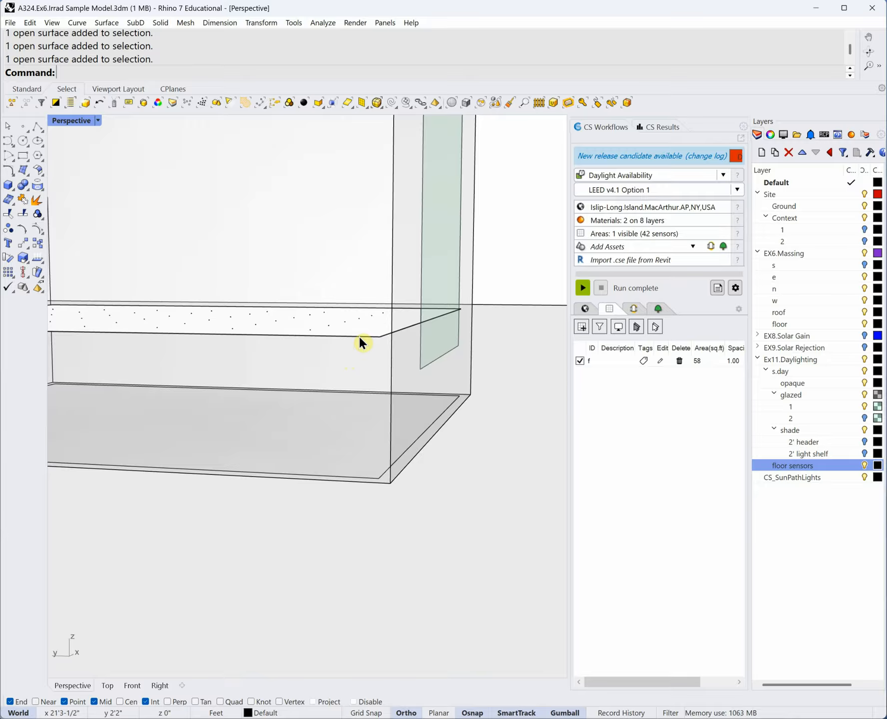
right_click_drag(374, 321, 357, 343)
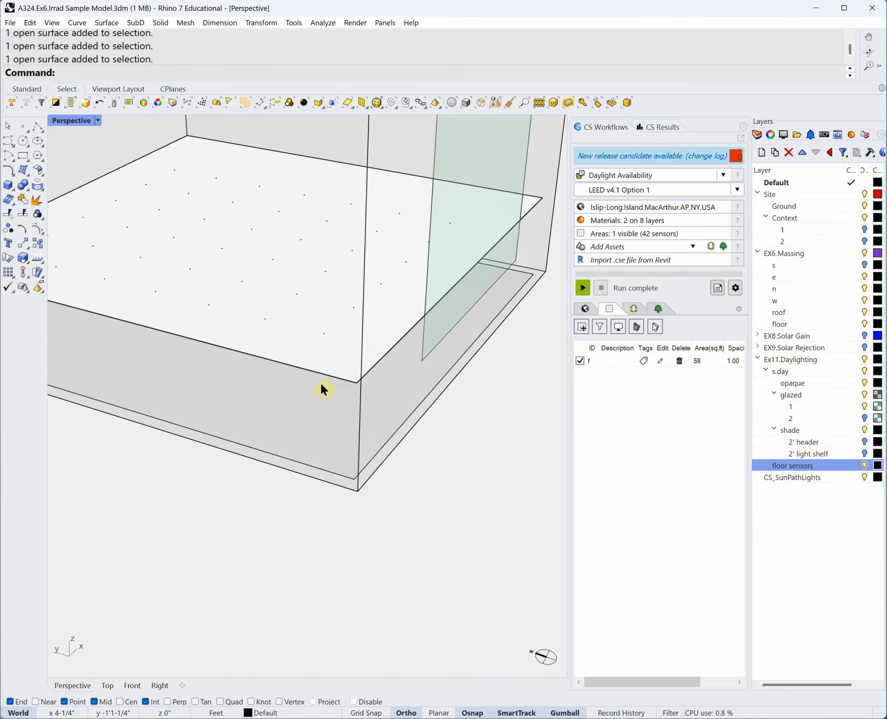
scroll(320, 382, "down", 5)
left_click(247, 481)
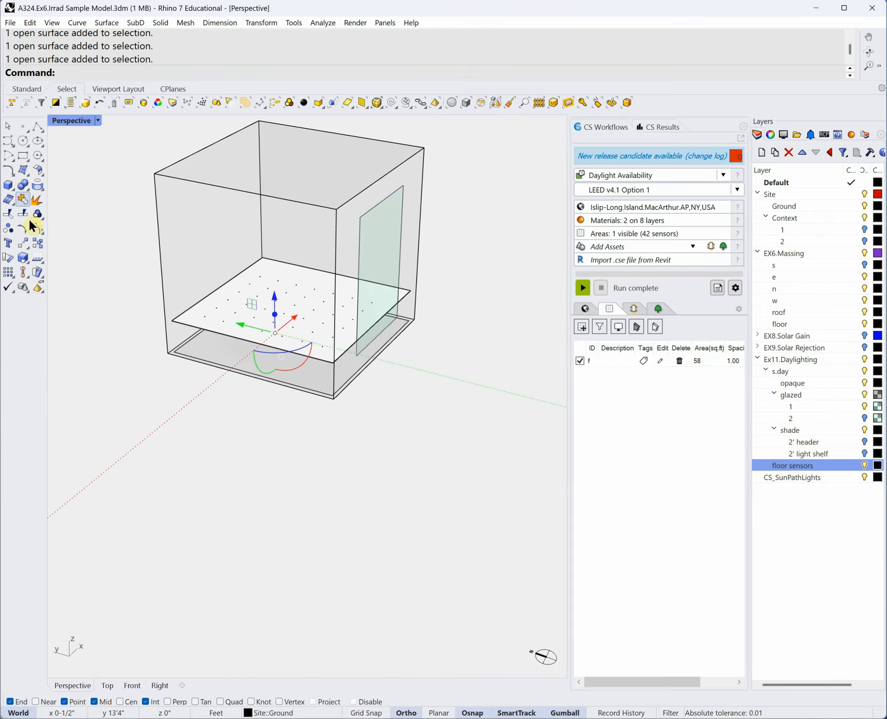
- Draw a thin box beside the room and add it as 40 sq ft occupied area 4
left_click(10, 198)
left_click(142, 461)
left_click(311, 461)
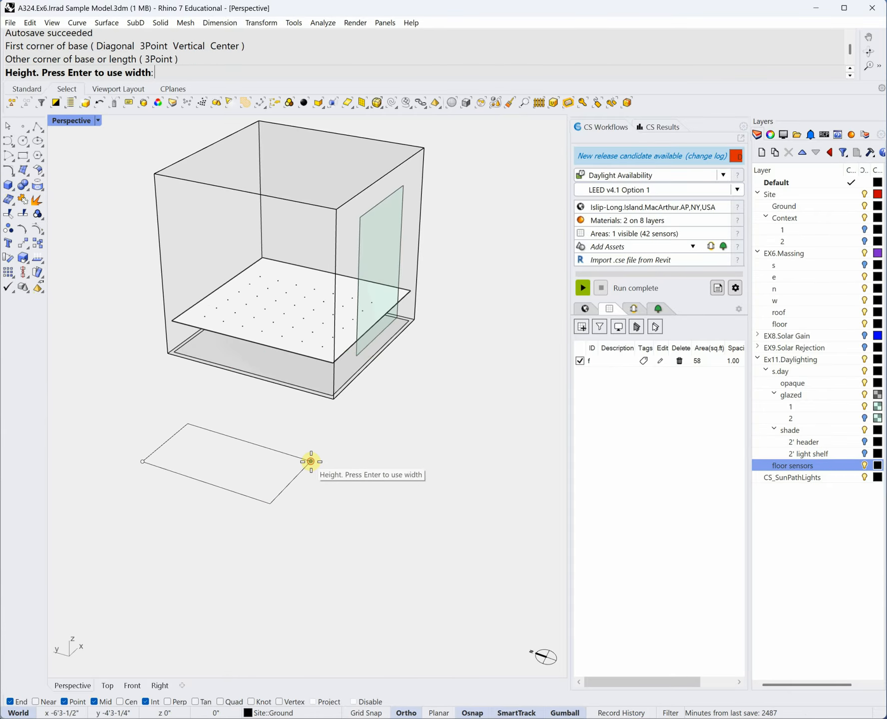
left_click(306, 453)
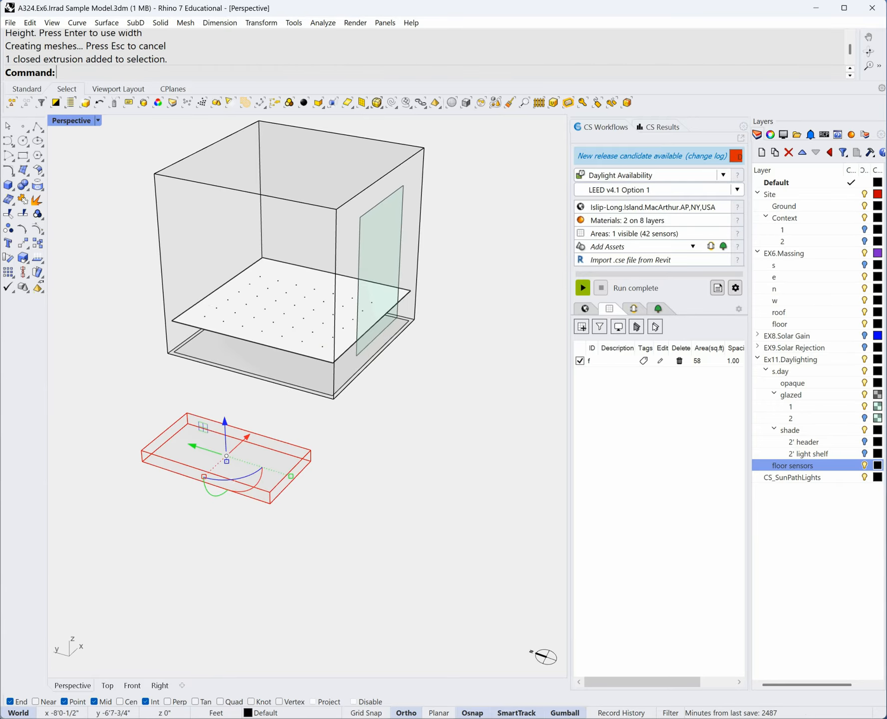
left_click(590, 326)
left_click(496, 492)
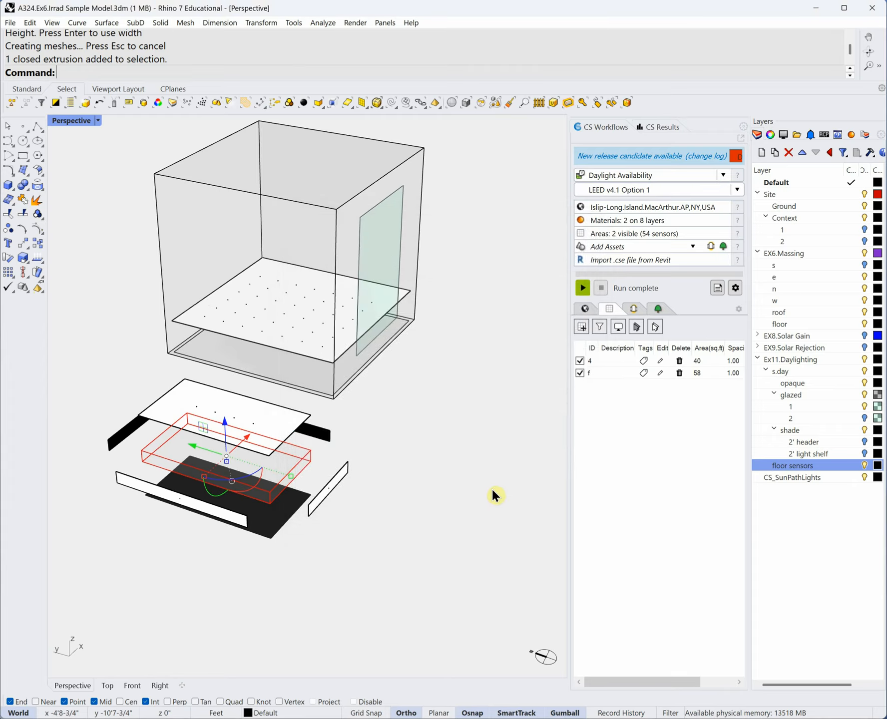
right_click_drag(420, 530, 262, 456)
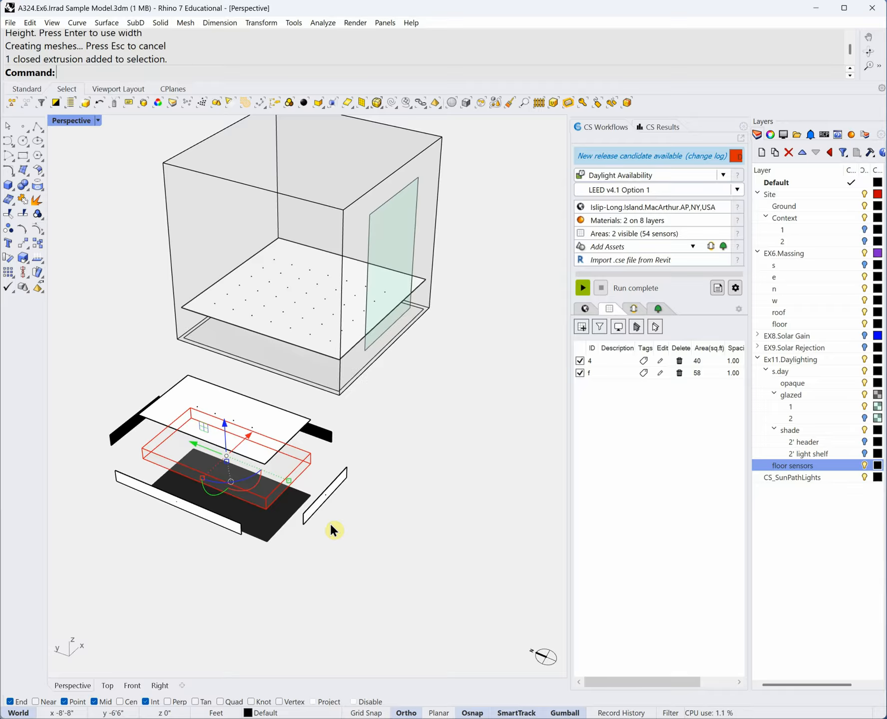
right_click_drag(287, 465, 281, 550)
right_click_drag(328, 582, 277, 479)
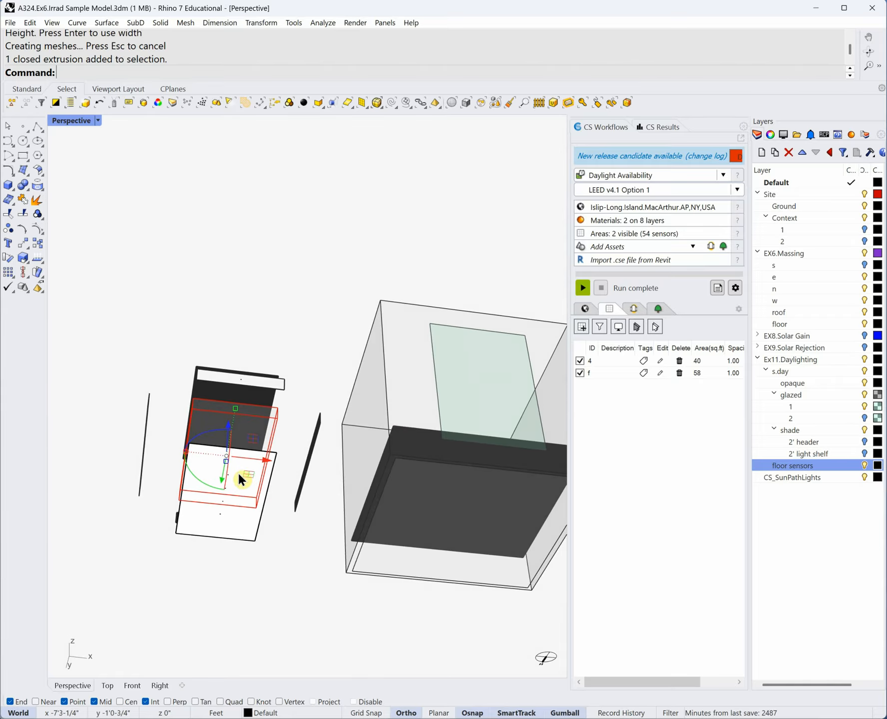
right_click_drag(224, 475, 221, 545)
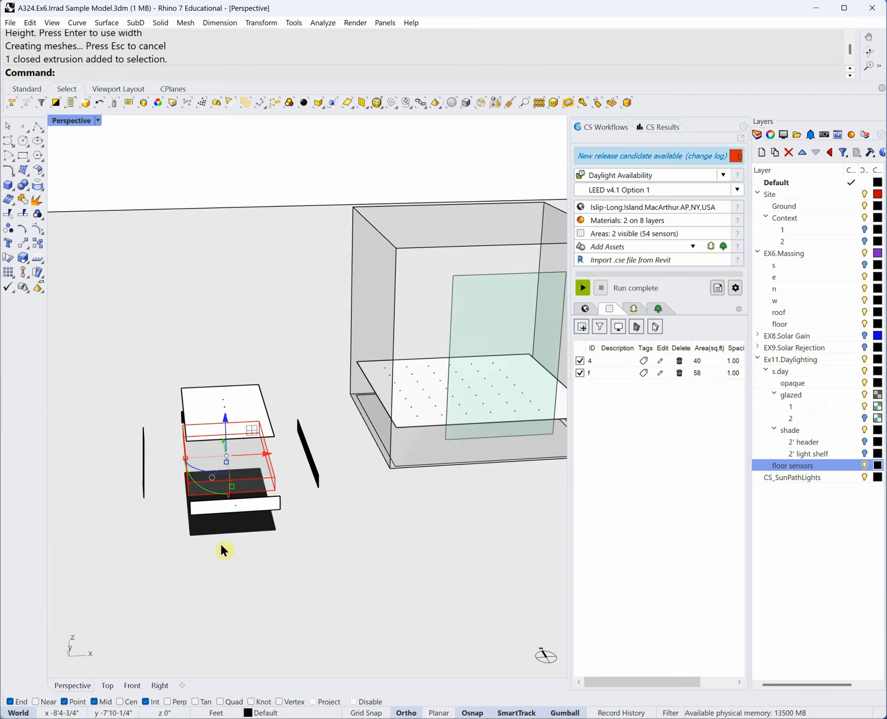
- Keep area 4 for now and set its Workplane Offset to 0
left_click(680, 361)
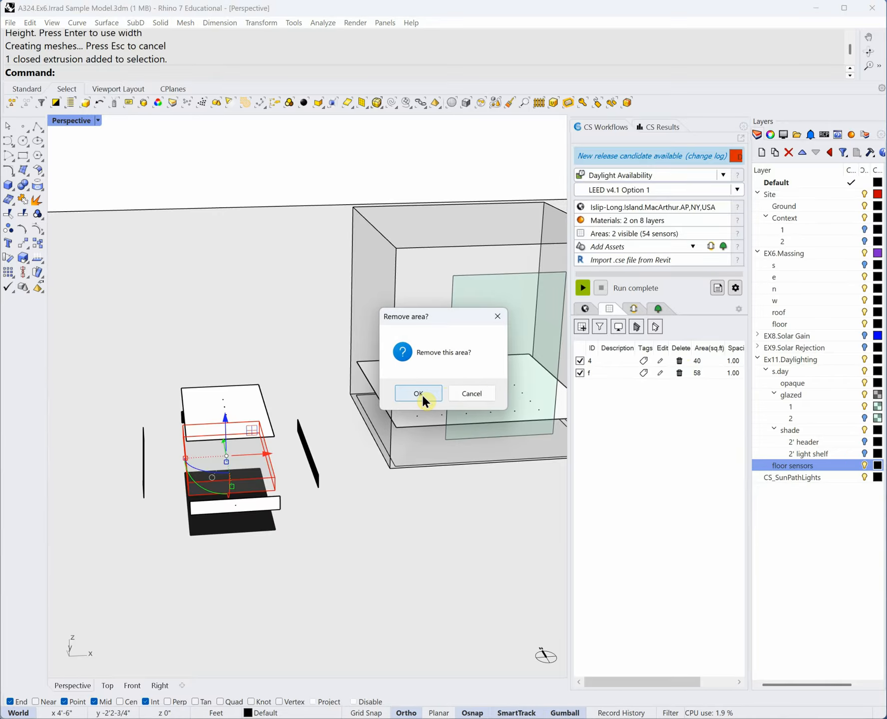
left_click(471, 394)
left_click(660, 361)
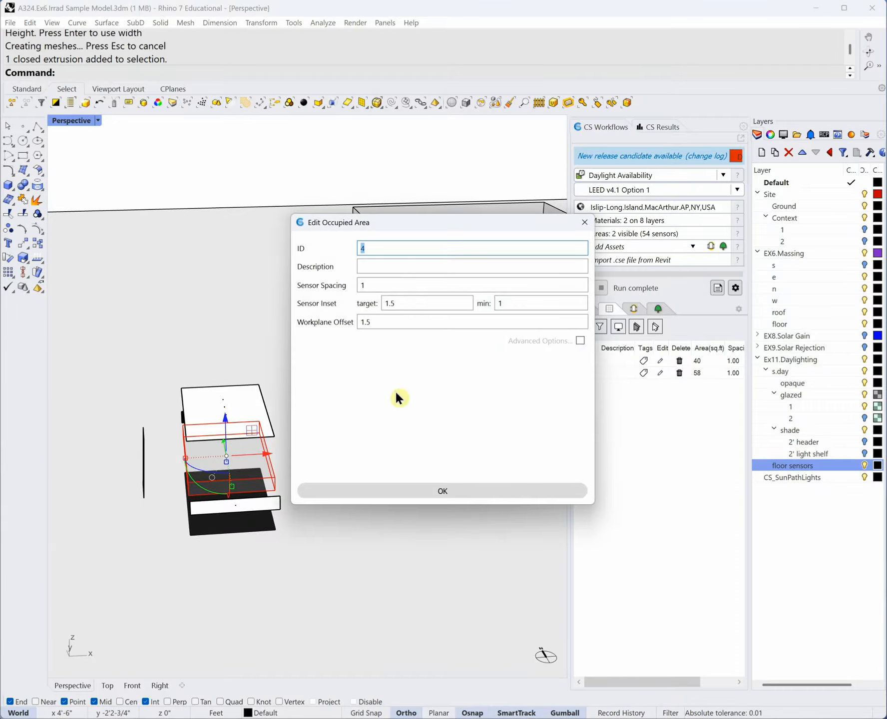
left_click(388, 323)
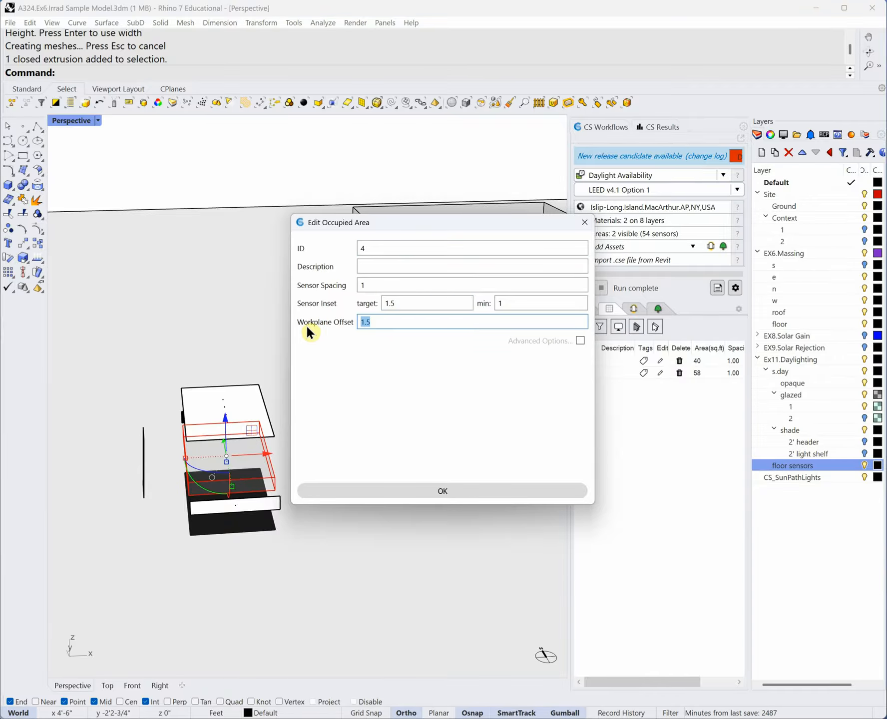
type("0")
left_click(456, 492)
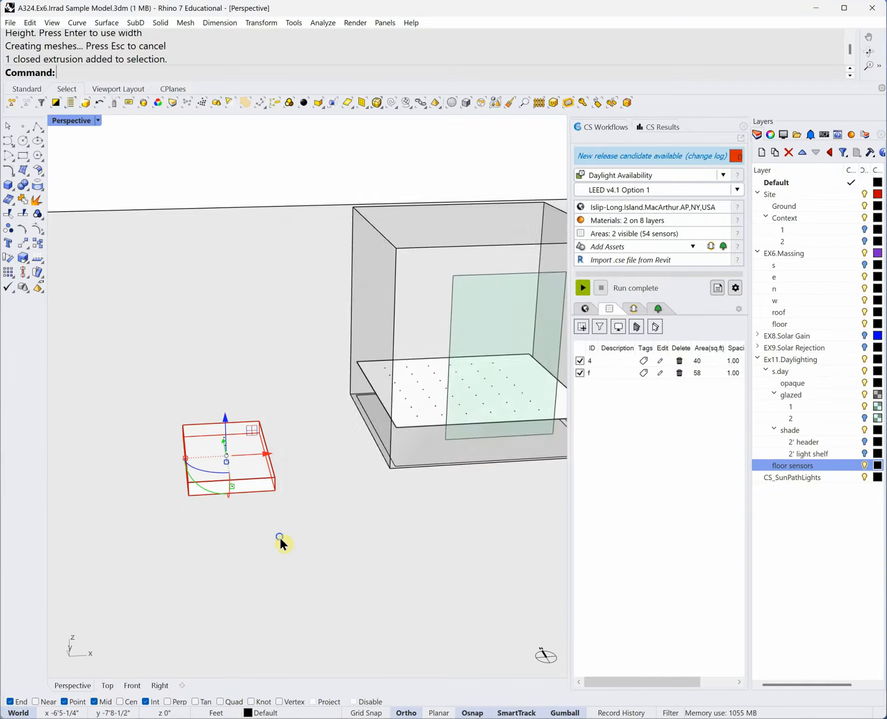
- Orbit around the room to inspect area 4's slab from several angles and select it
right_click_drag(279, 536, 332, 533)
left_click(306, 520)
right_click_drag(302, 496, 300, 508)
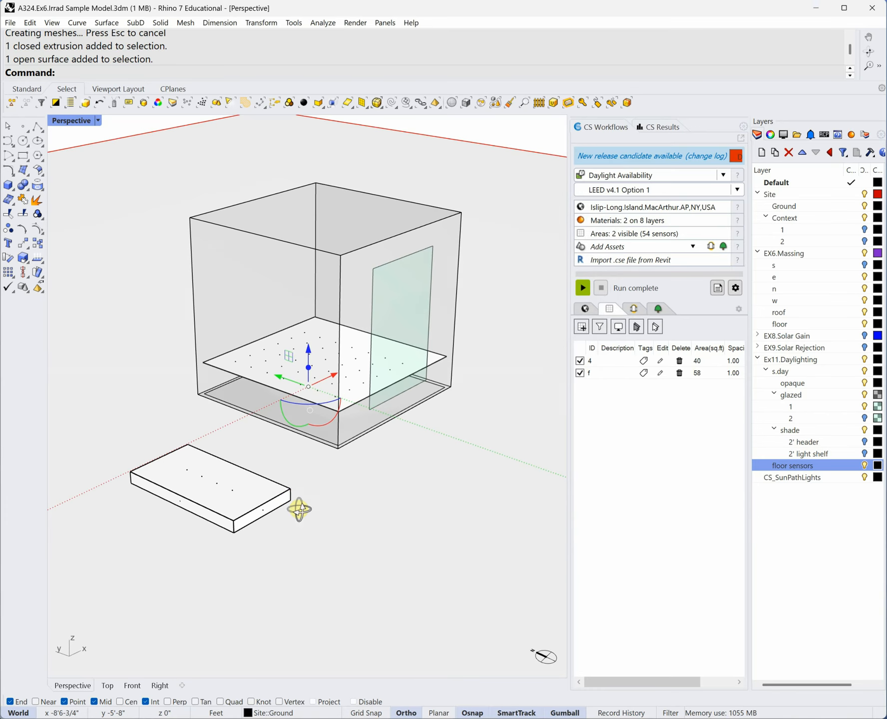
scroll(225, 512, "up", 5)
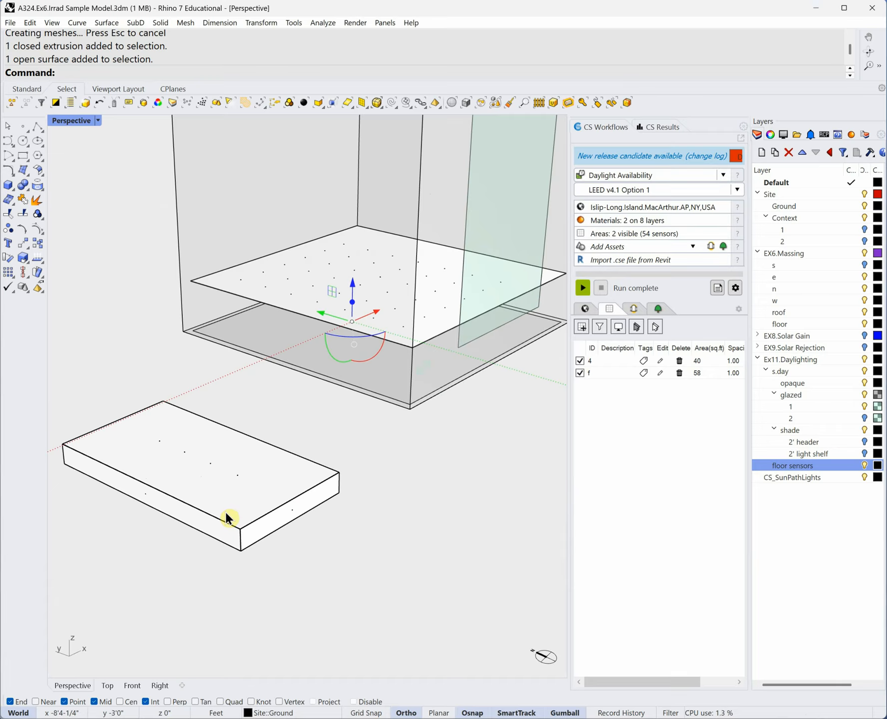
right_click_drag(263, 539, 250, 517)
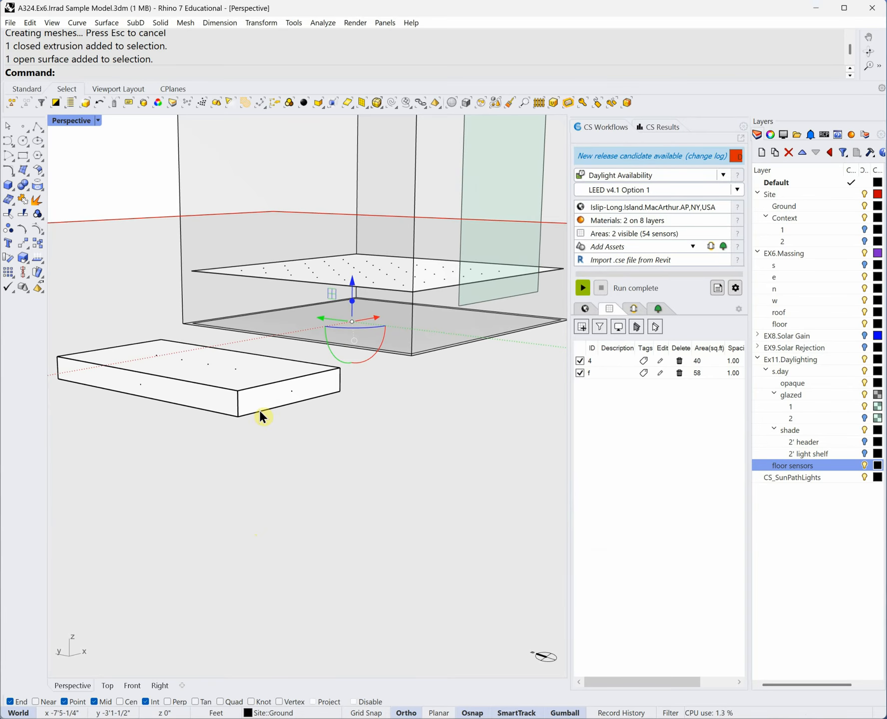
key("ctrl")
right_click_drag(259, 411, 257, 444)
right_click_drag(171, 235, 213, 343)
right_click_drag(292, 440, 265, 451)
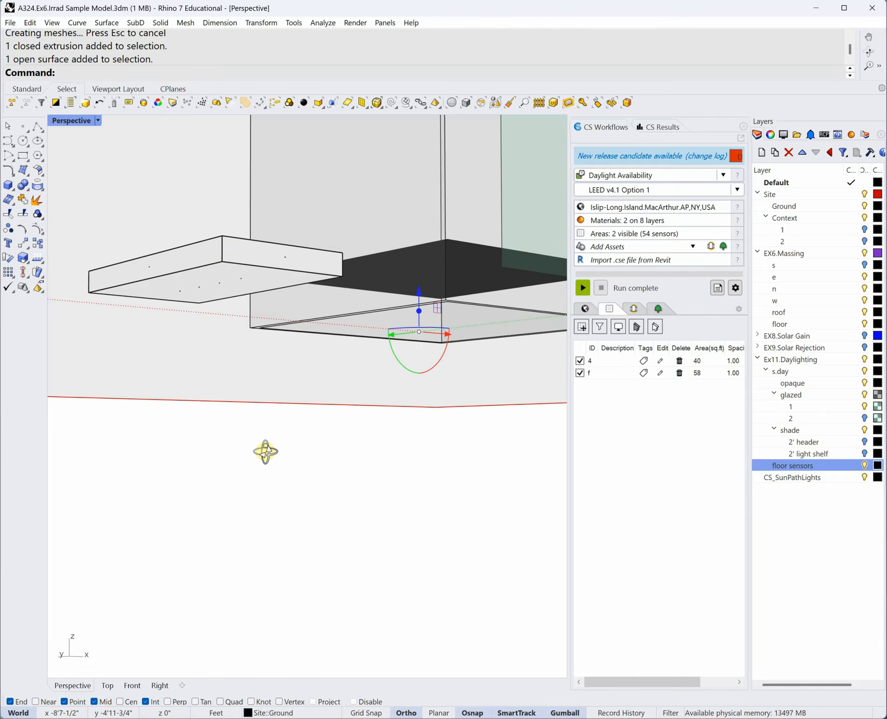
right_click_drag(221, 272, 229, 305)
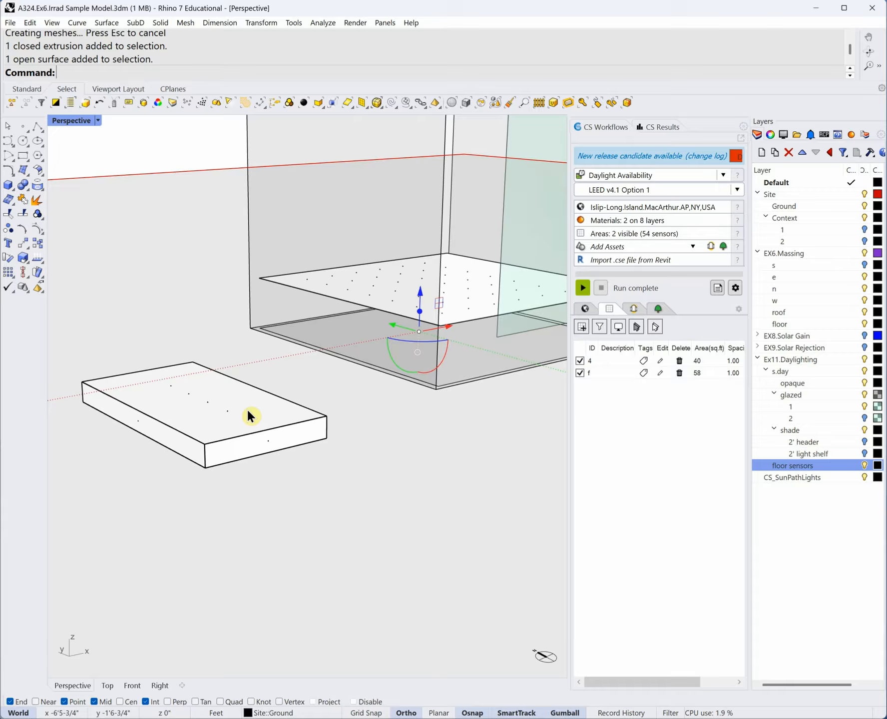
right_click_drag(249, 411, 339, 497)
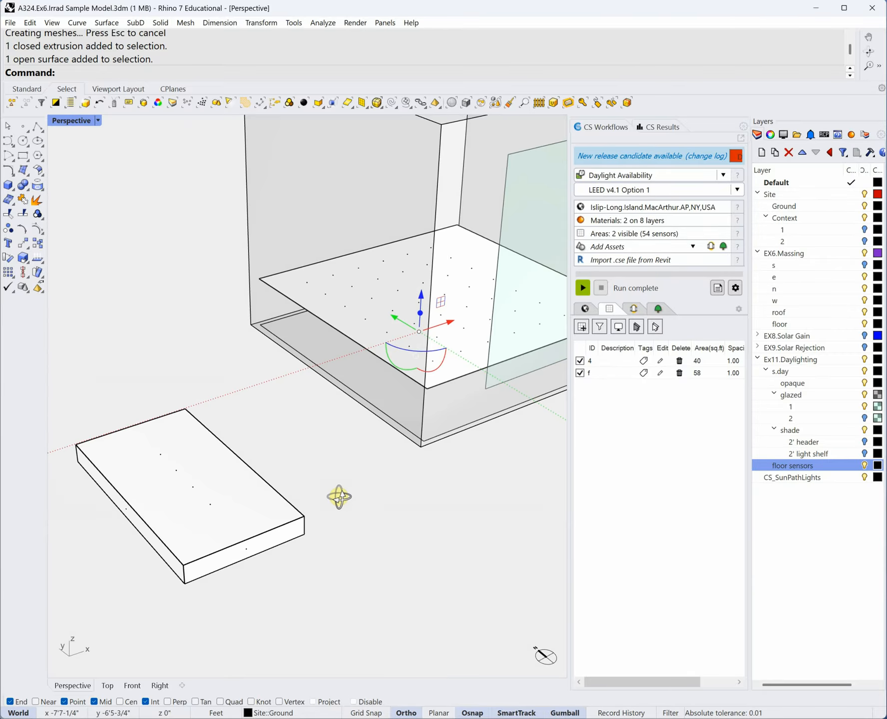
scroll(215, 455, "down", 3)
right_click_drag(216, 458, 264, 549)
left_click_drag(210, 544, 114, 410)
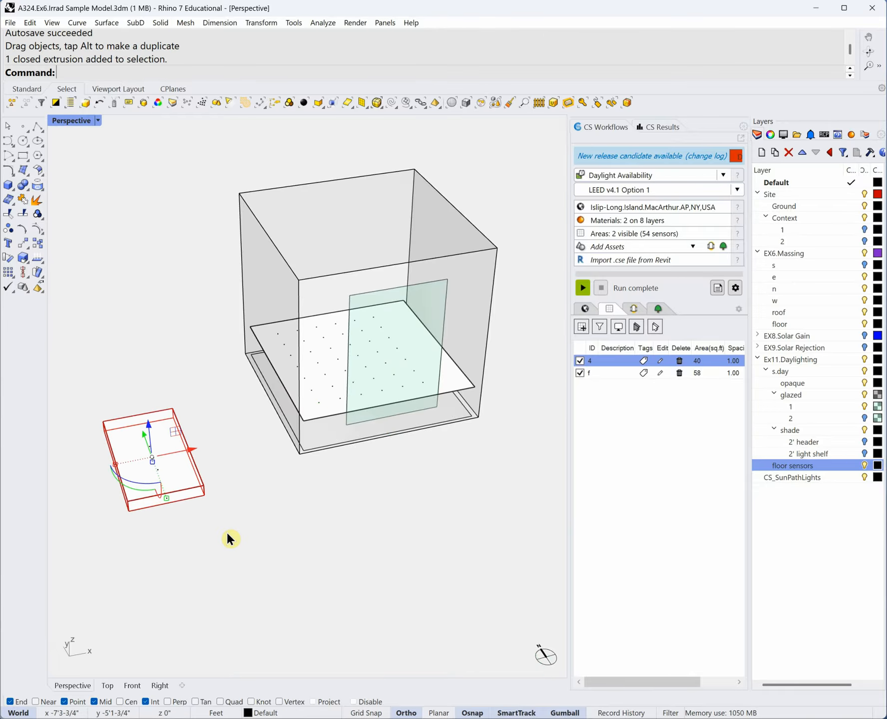
- Remove sensor area 4 and delete its leftover box slab
left_click(680, 360)
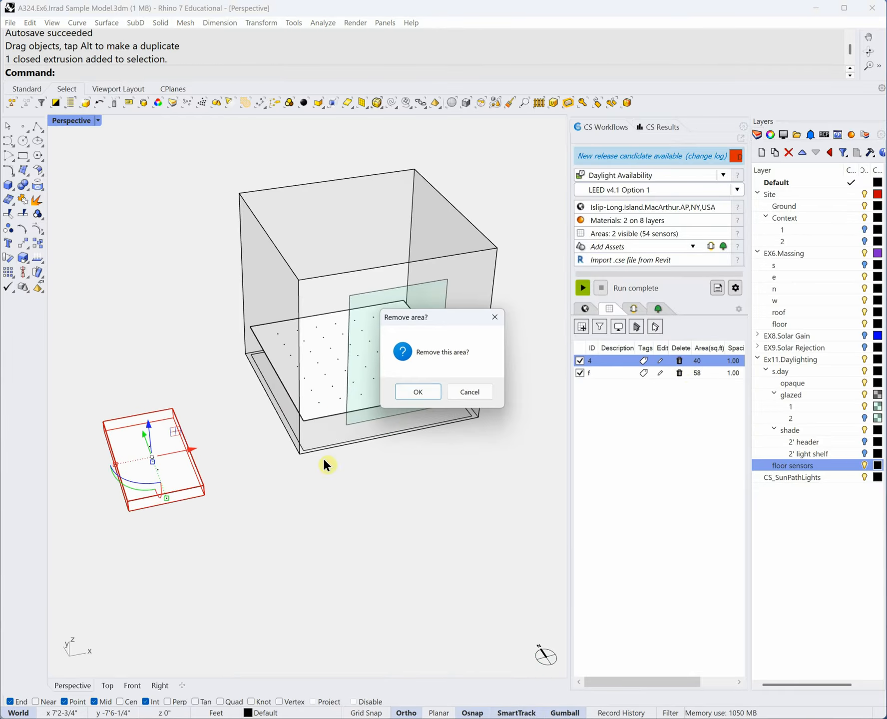
left_click(414, 393)
left_click(170, 525)
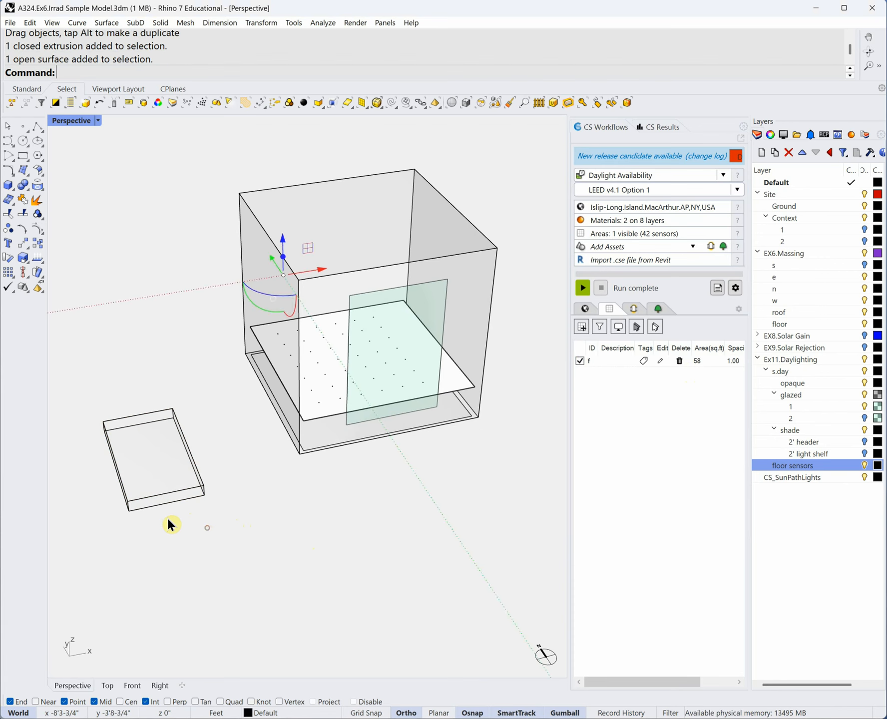
left_click(150, 501)
key("Delete")
- Orbit the Perspective view around the cube room and its floor sensor grid from several angles
right_click_drag(150, 499, 250, 526)
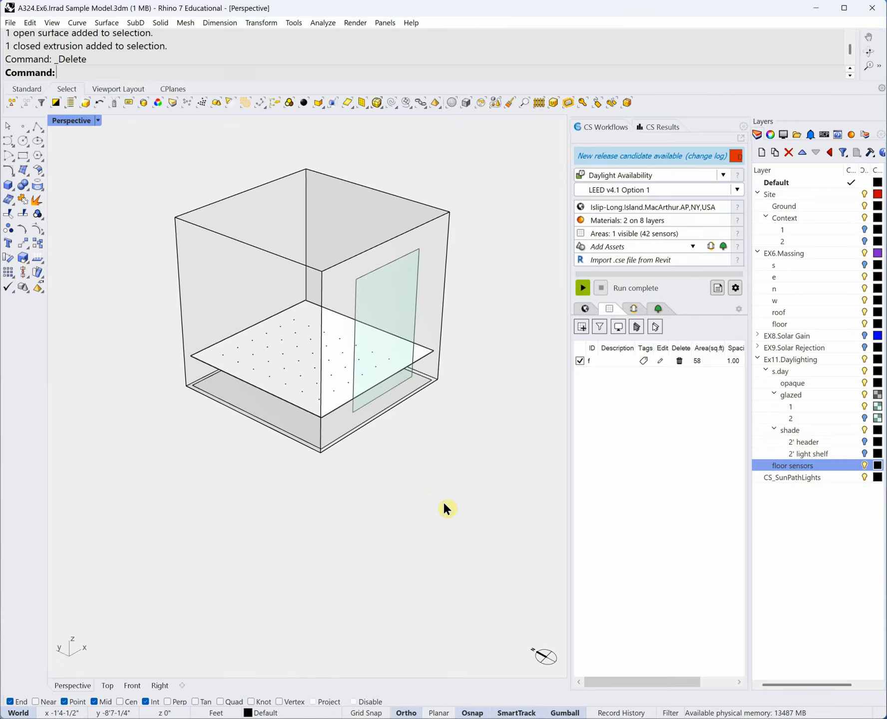
right_click_drag(443, 501, 438, 510)
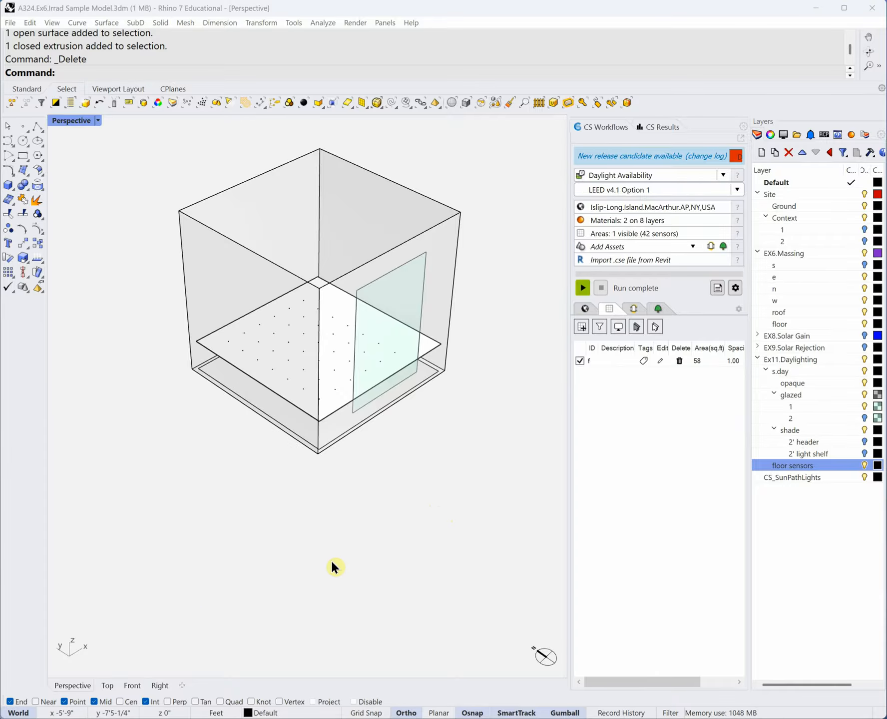
right_click_drag(337, 554, 337, 555)
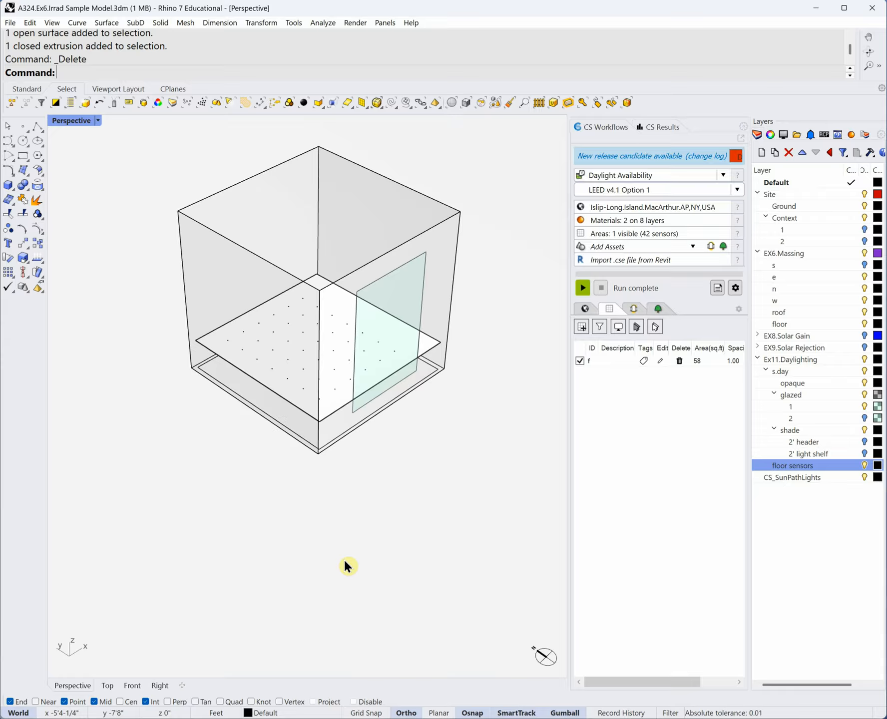
- Run the daylight availability simulation and display average illuminance as the floor heatmap
left_click(582, 287)
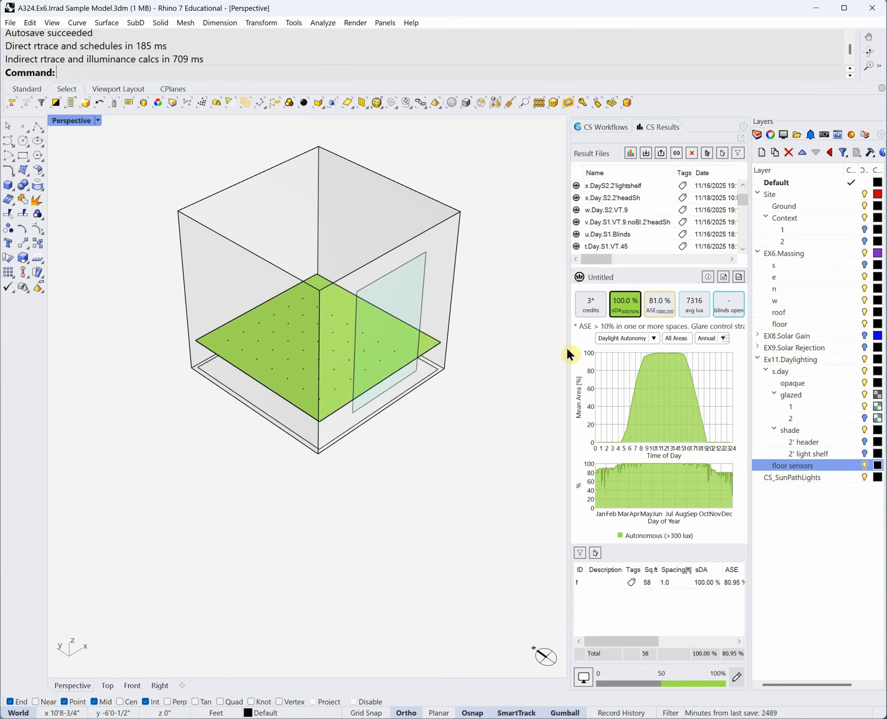
left_click_drag(633, 266, 634, 209)
left_click_drag(664, 491, 661, 464)
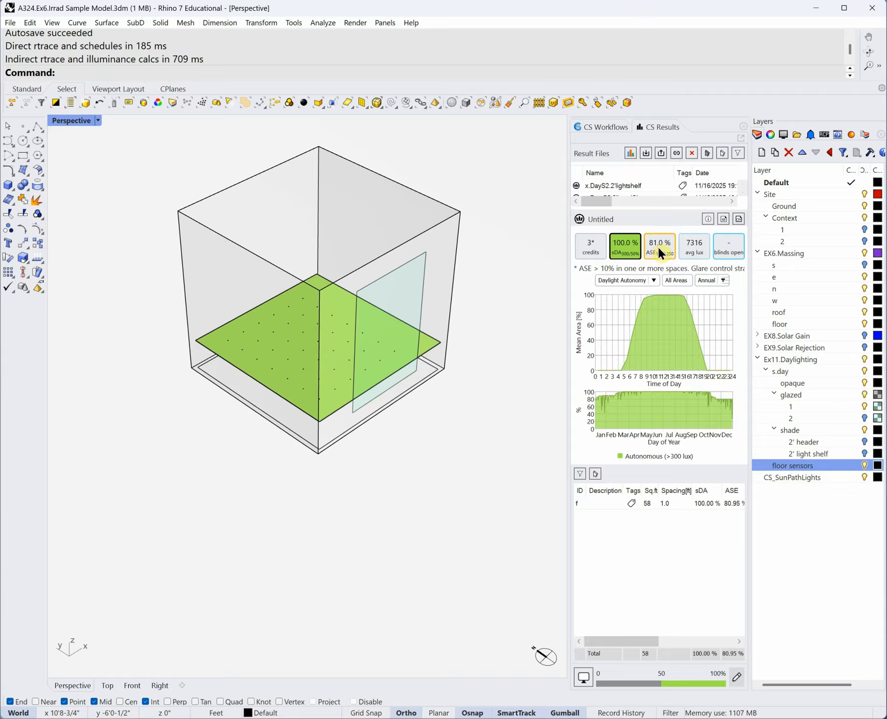
left_click(698, 252)
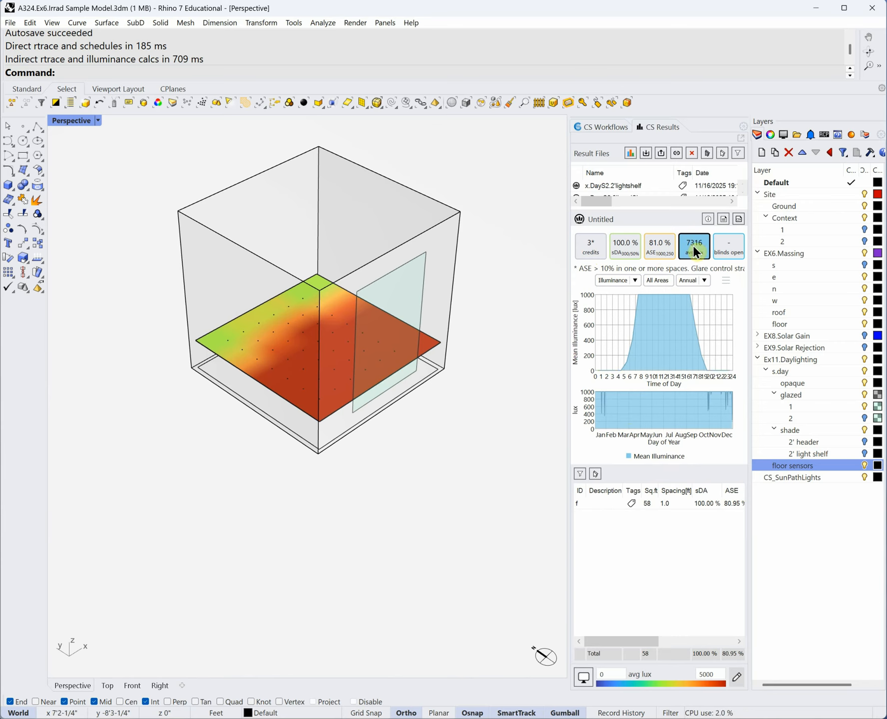
- Orbit the heatmap to a flatter view of the room, then return to the workflow settings
mouse_move(344, 360)
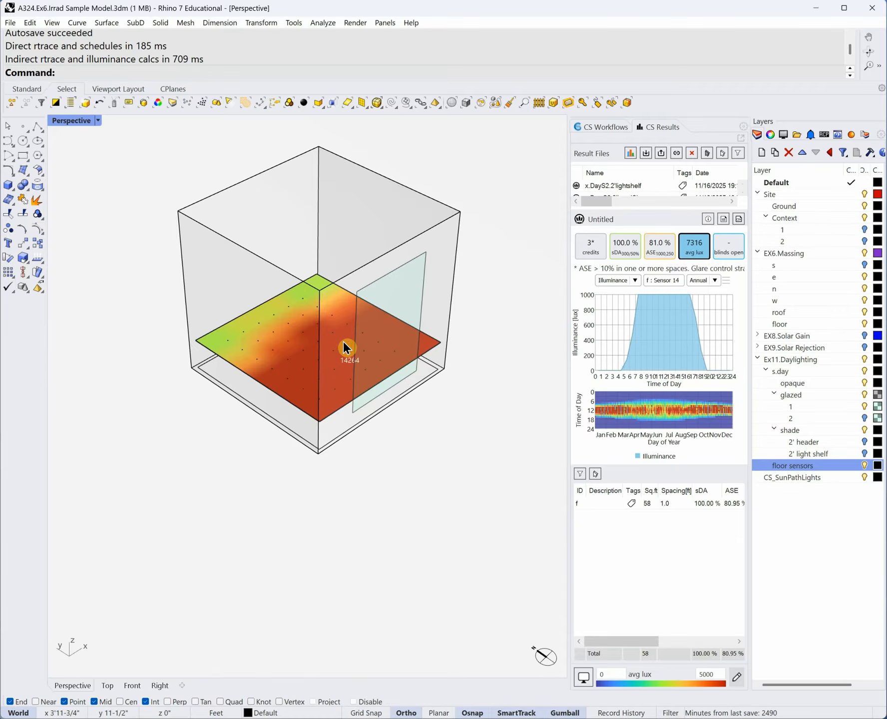
mouse_move(250, 351)
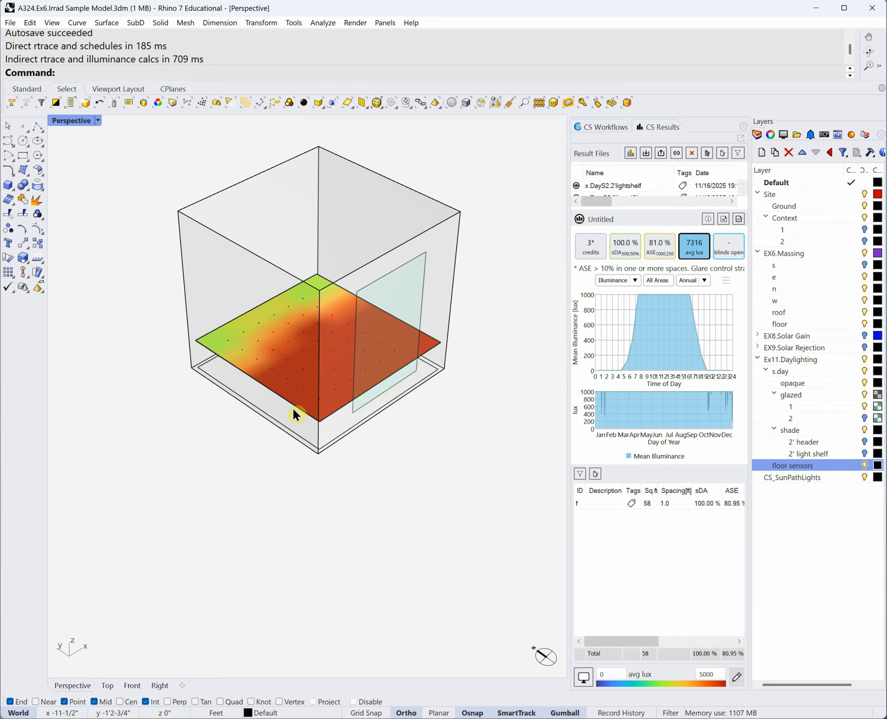
right_click_drag(356, 465, 274, 363)
mouse_move(282, 393)
right_click_drag(328, 370, 397, 407)
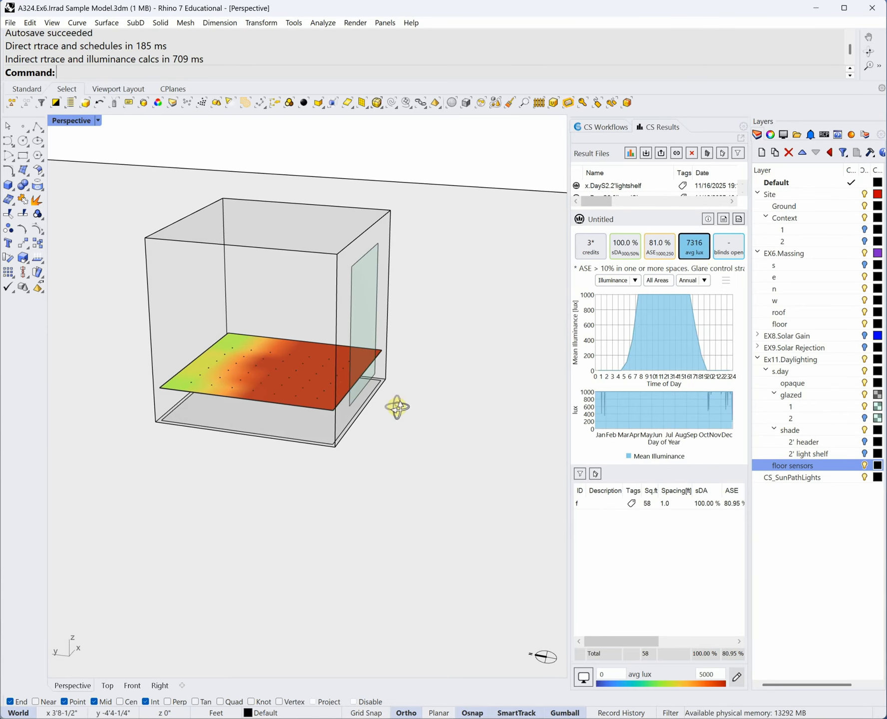
left_click(607, 127)
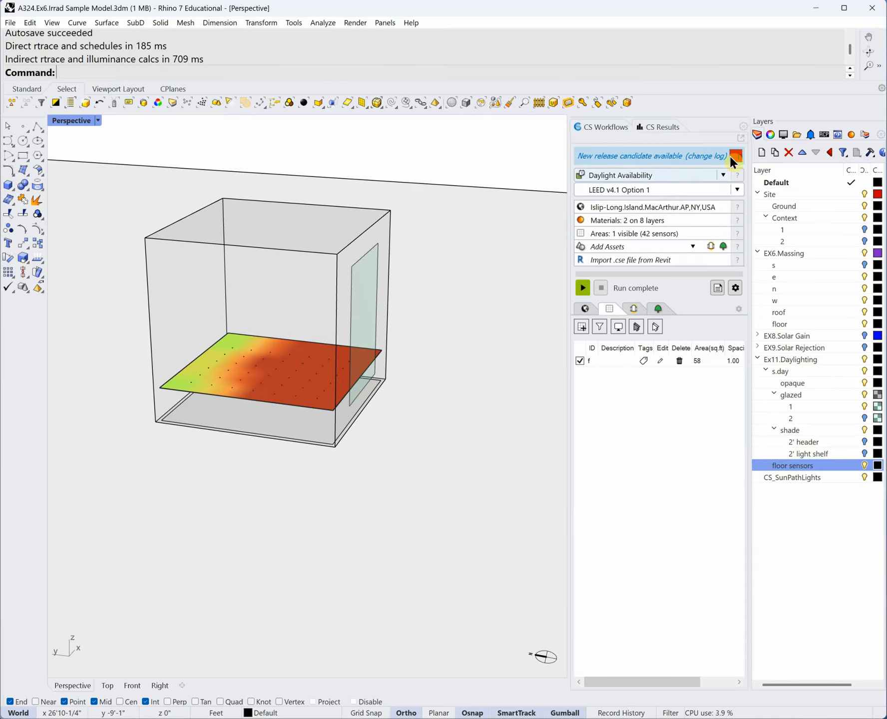
- Switch to the Site Analysis workflow with cast shadows and the 3D sun path shown
left_click(723, 175)
left_click(663, 184)
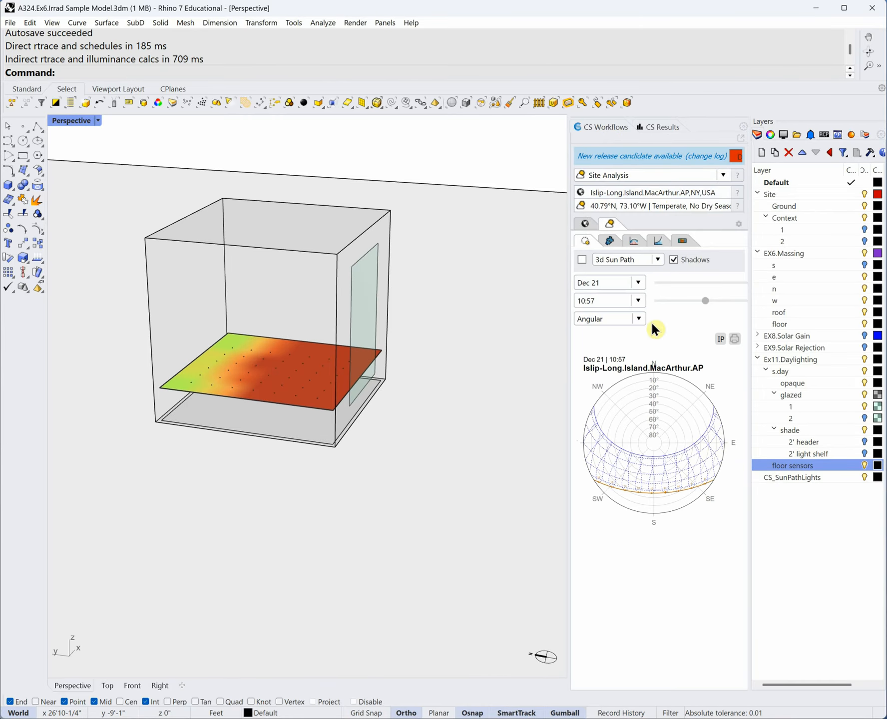
left_click(673, 259)
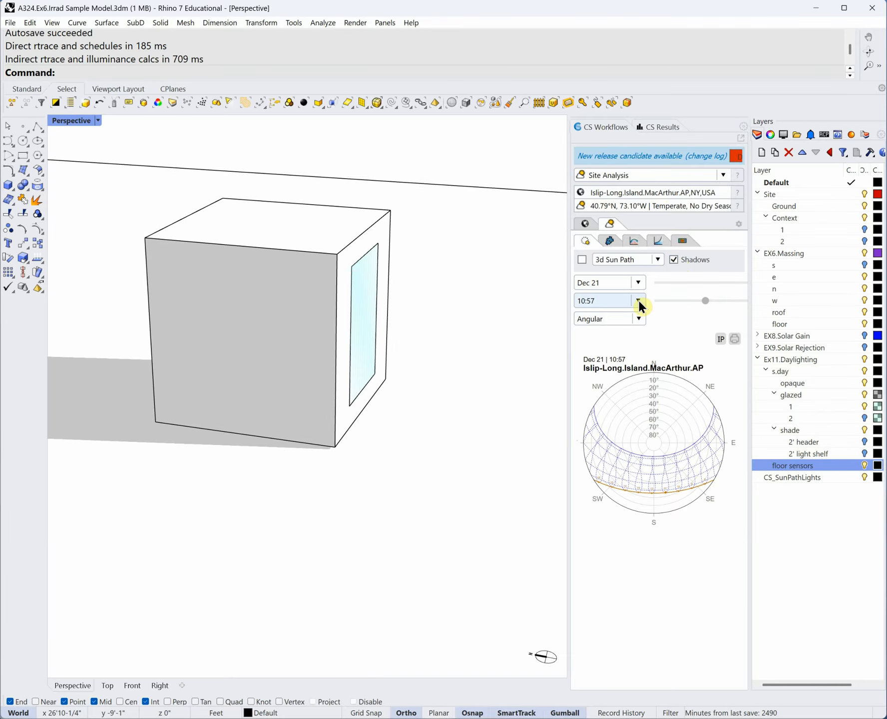
left_click(639, 284)
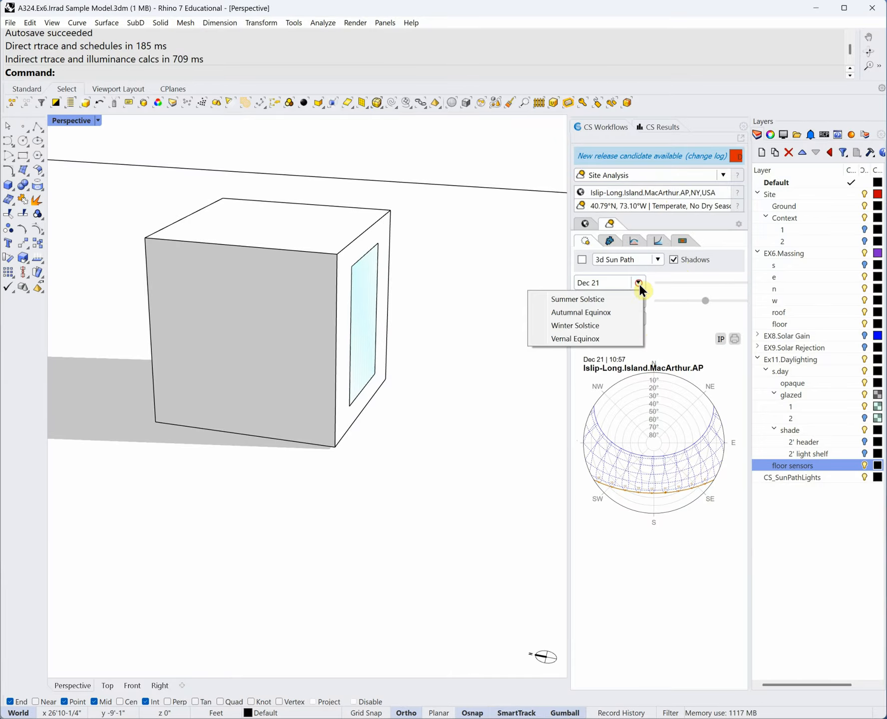
left_click(643, 327)
left_click(582, 259)
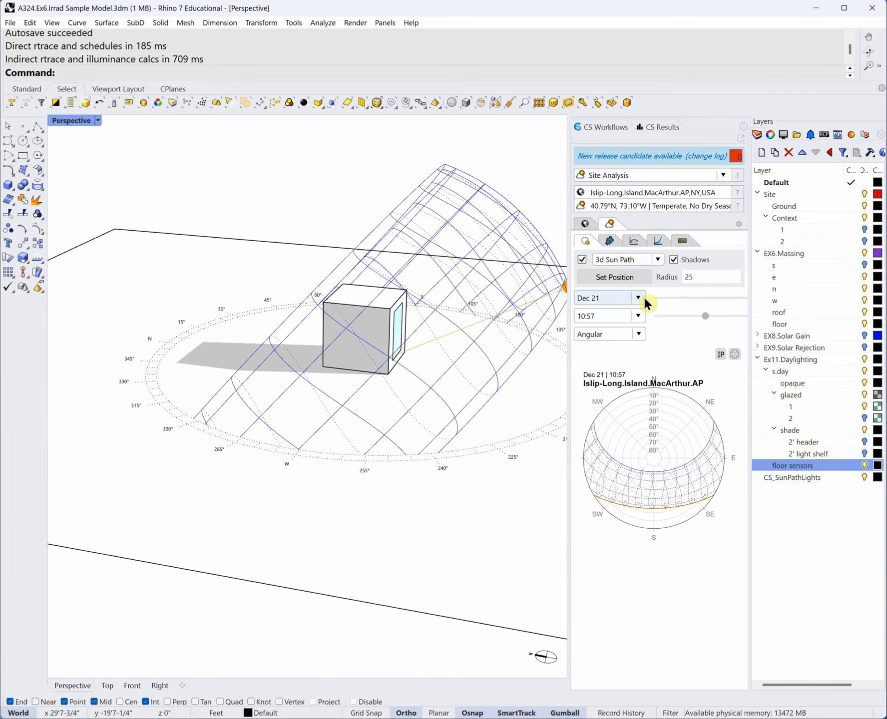
- Set the sun path to the summer solstice (Jun 21), adjust the sun time, and orbit the model
right_click_drag(544, 335, 541, 352)
right_click_drag(453, 335, 450, 343)
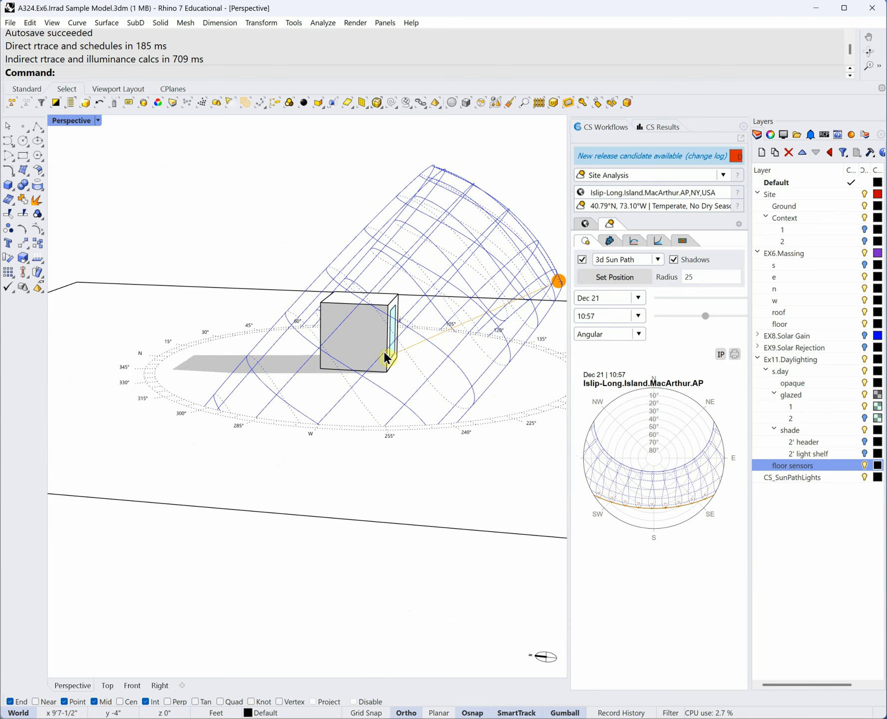
left_click(639, 298)
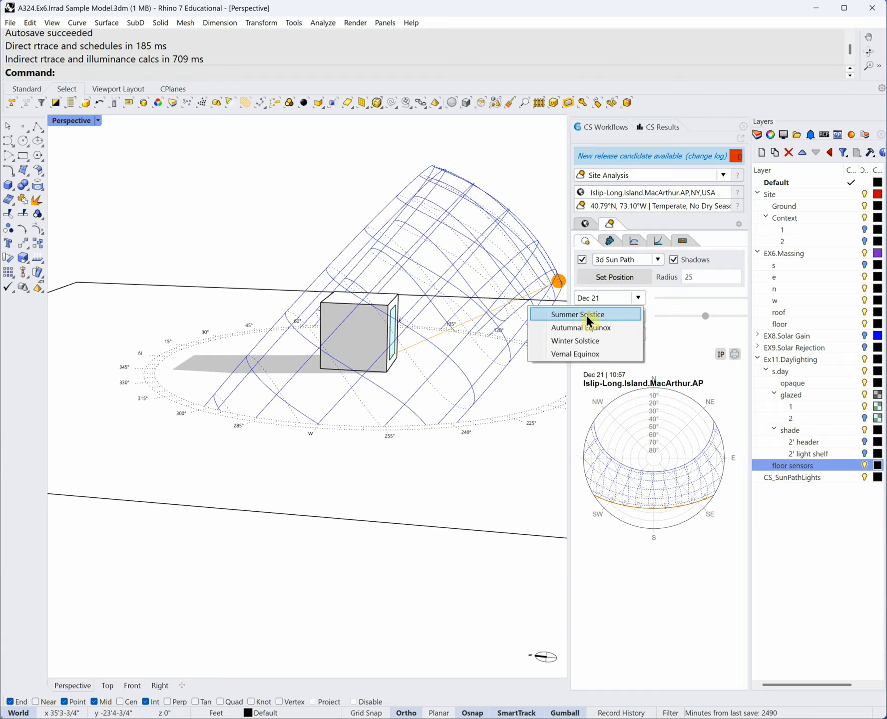
left_click(585, 315)
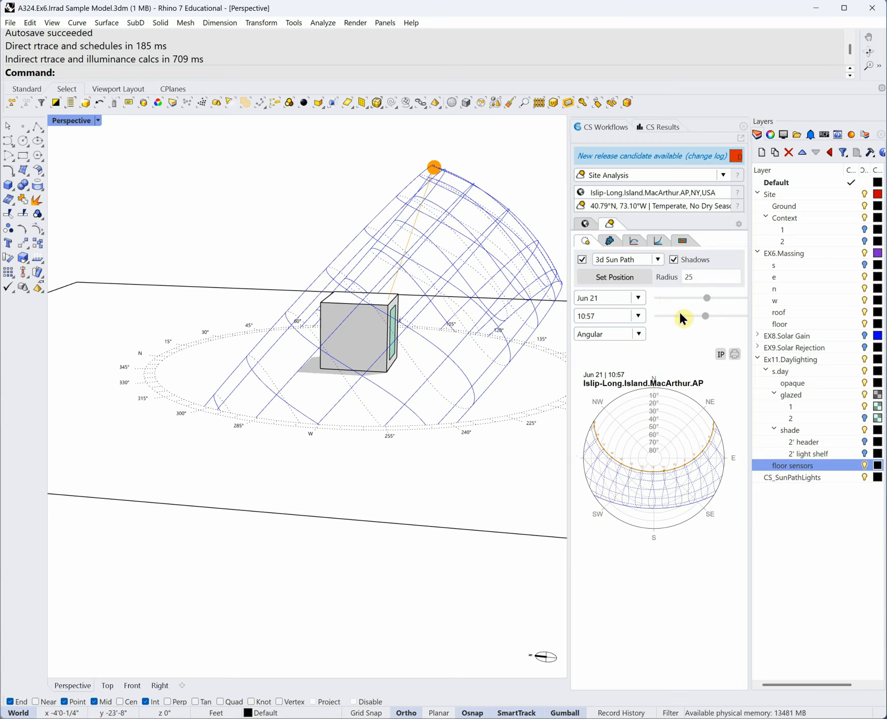
mouse_move(705, 315)
left_mouse_down()
mouse_move(686, 319)
mouse_move(727, 317)
mouse_move(715, 318)
left_mouse_up()
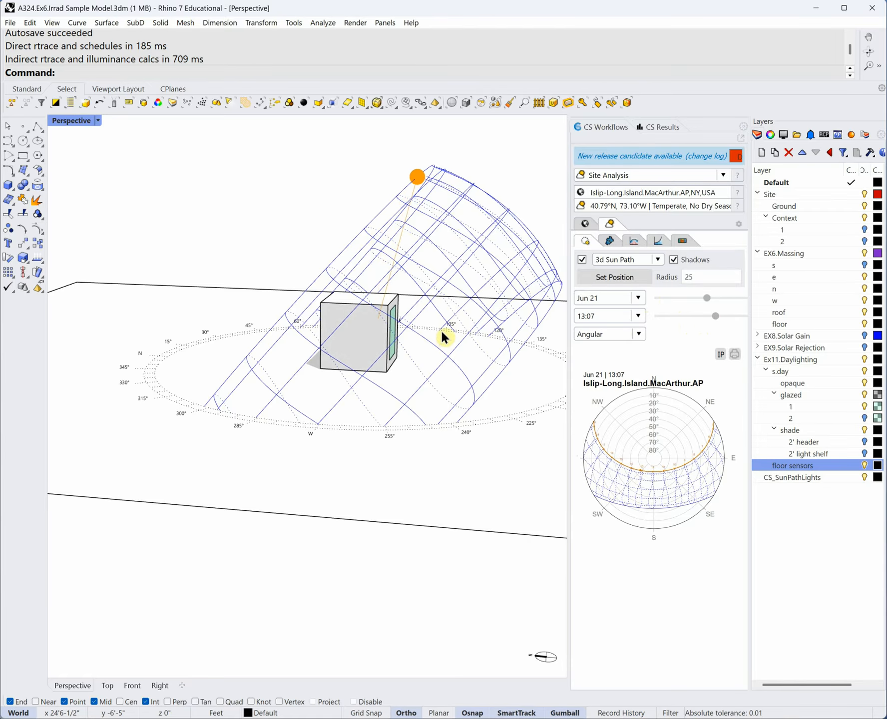
right_click_drag(441, 329, 423, 321)
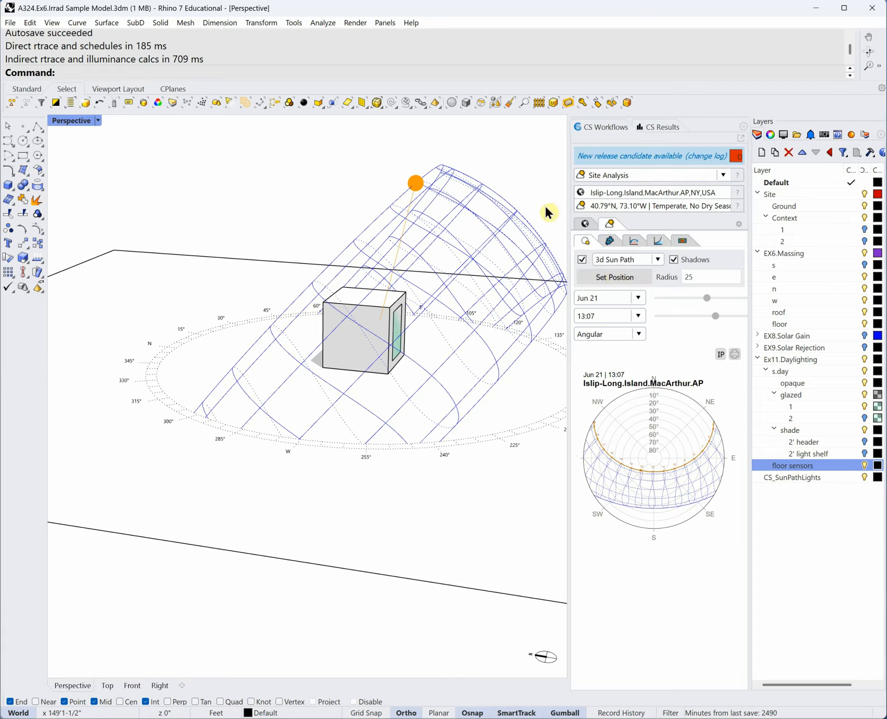
- Turn off shadows and bring back the daylight results with the floor heatmap
left_click(673, 259)
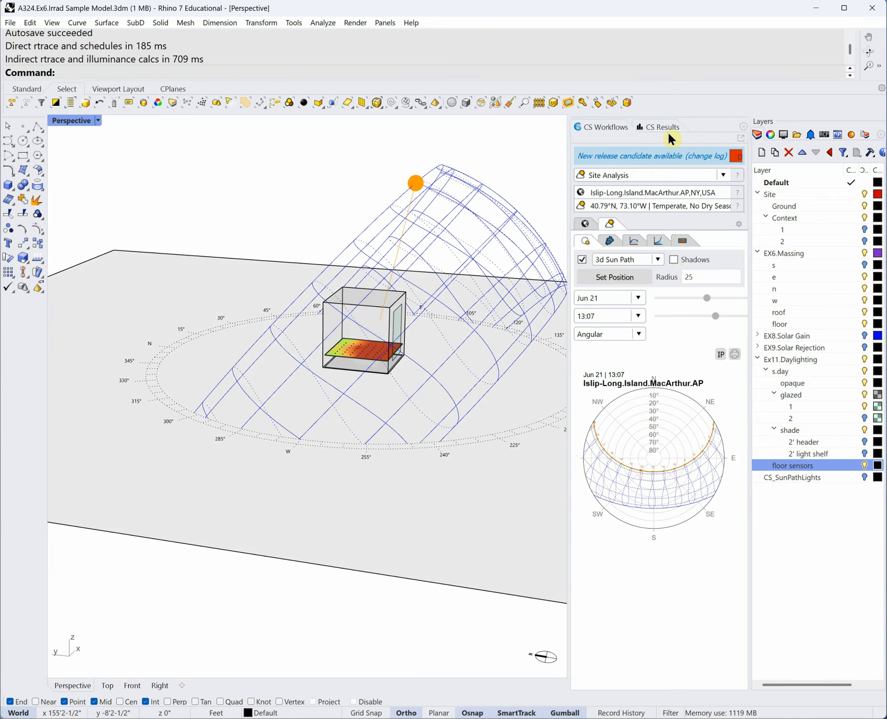
left_click(665, 126)
scroll(465, 356, "up", 3)
mouse_move(350, 358)
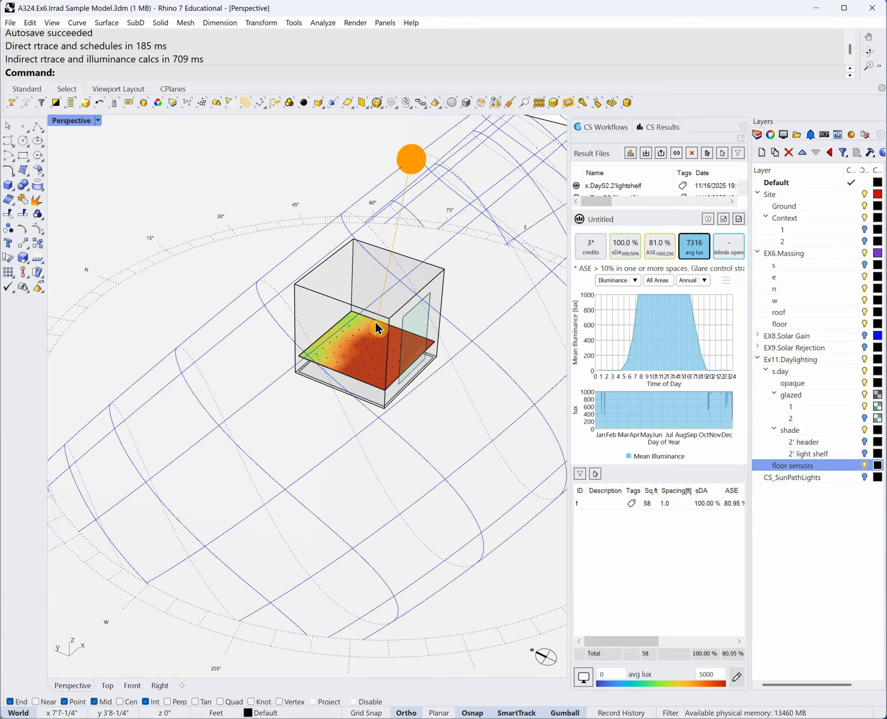
mouse_move(394, 361)
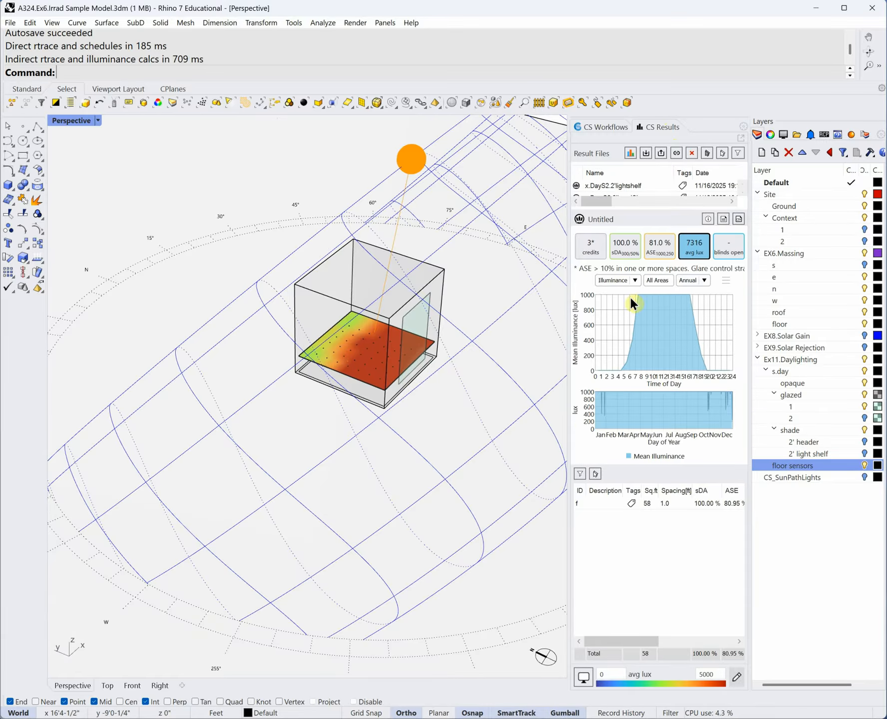
- Show Specific Day results, moving the time to 10:30 and the day to early March
left_click(704, 277)
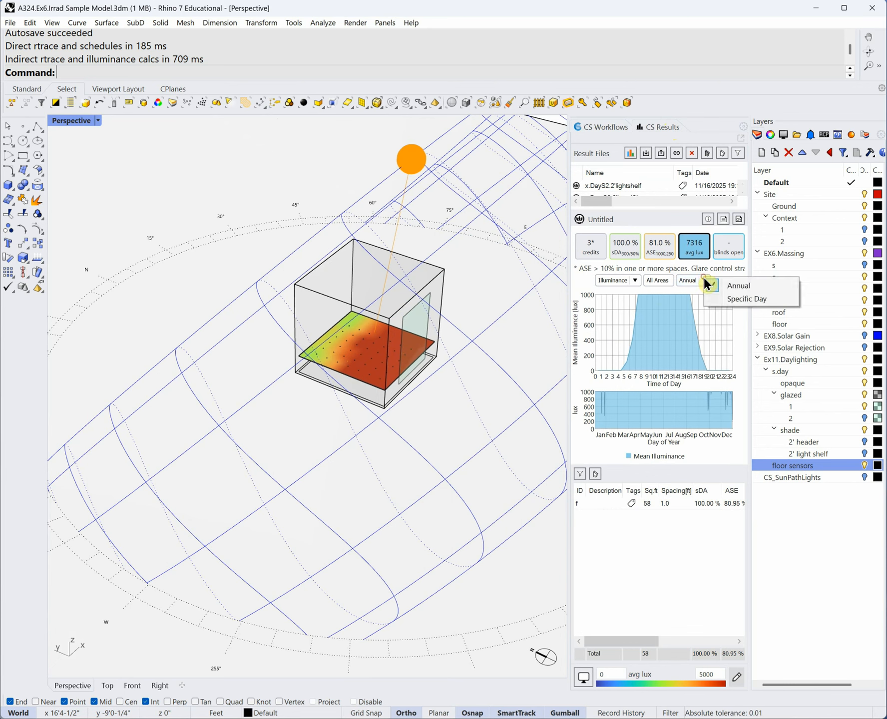
left_click(737, 299)
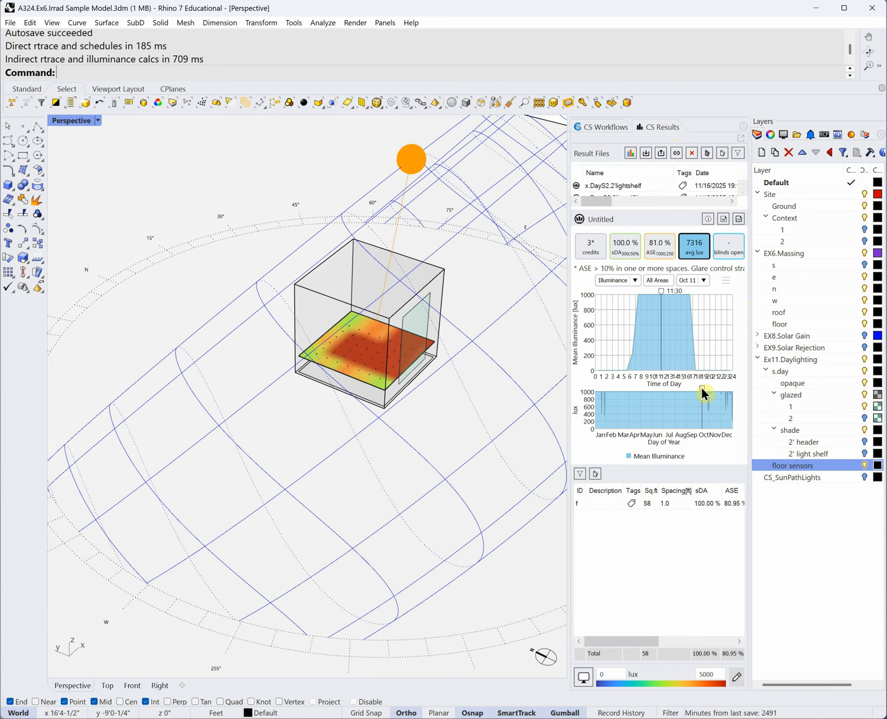
left_click_drag(663, 290, 667, 290)
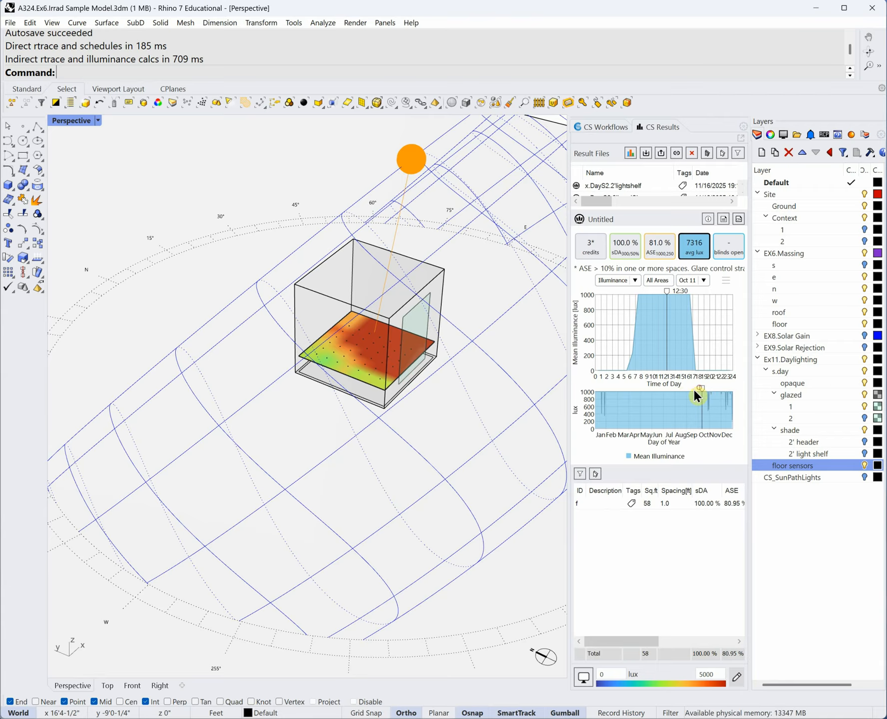
left_click_drag(704, 388, 603, 405)
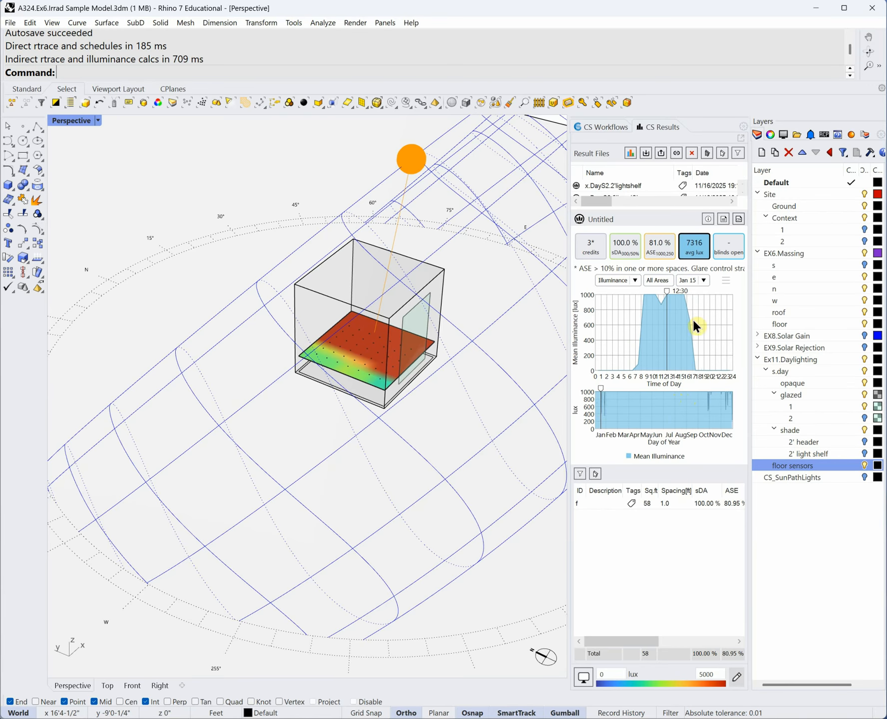
left_click_drag(668, 286, 656, 295)
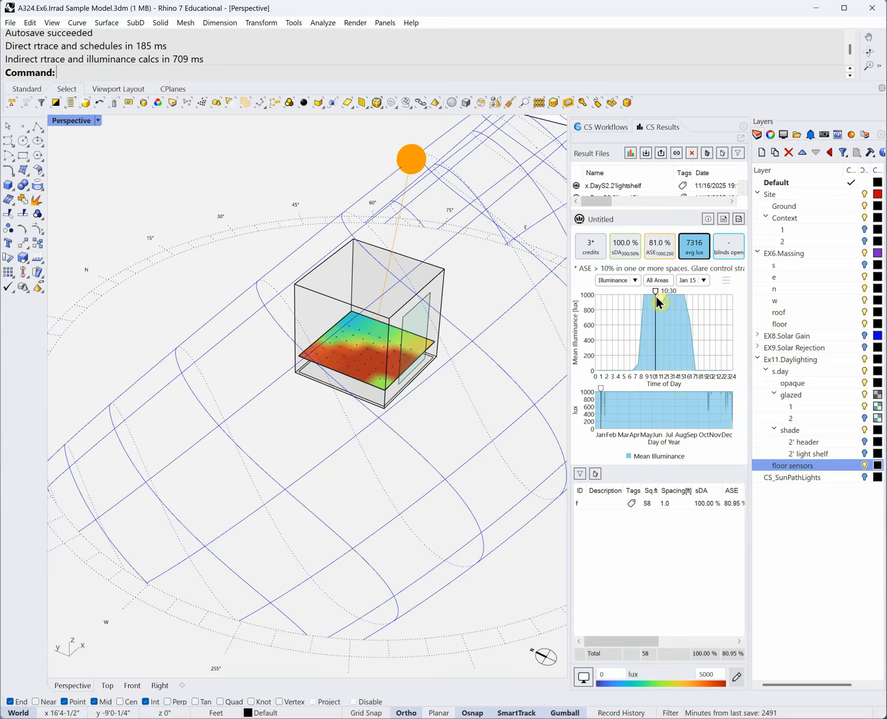
left_click_drag(598, 387, 619, 387)
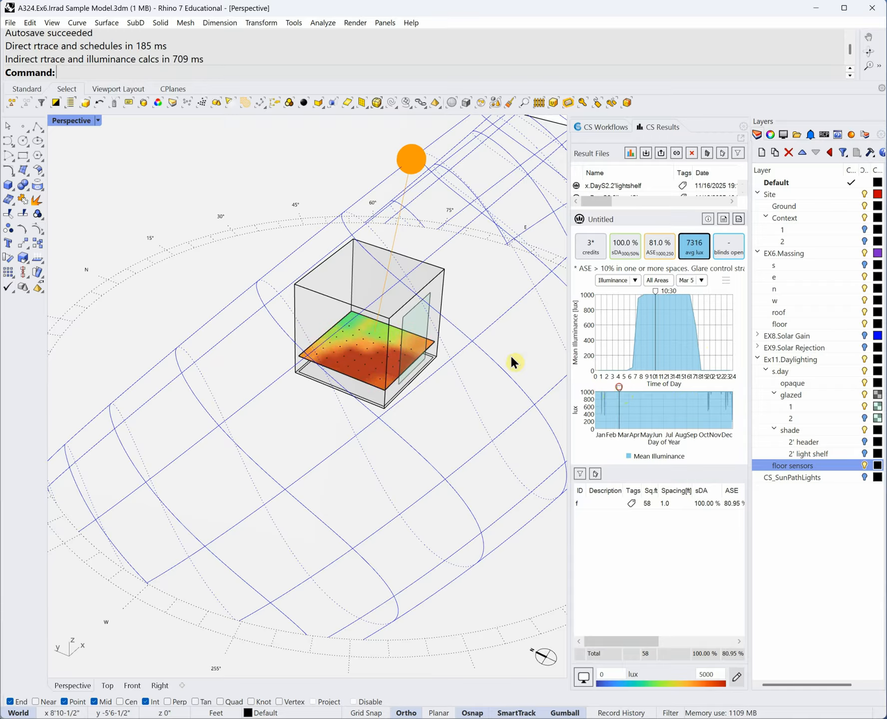
- Inspect one floor sensor's readings, then move the analysis to 15:30 in early July
left_click(350, 371)
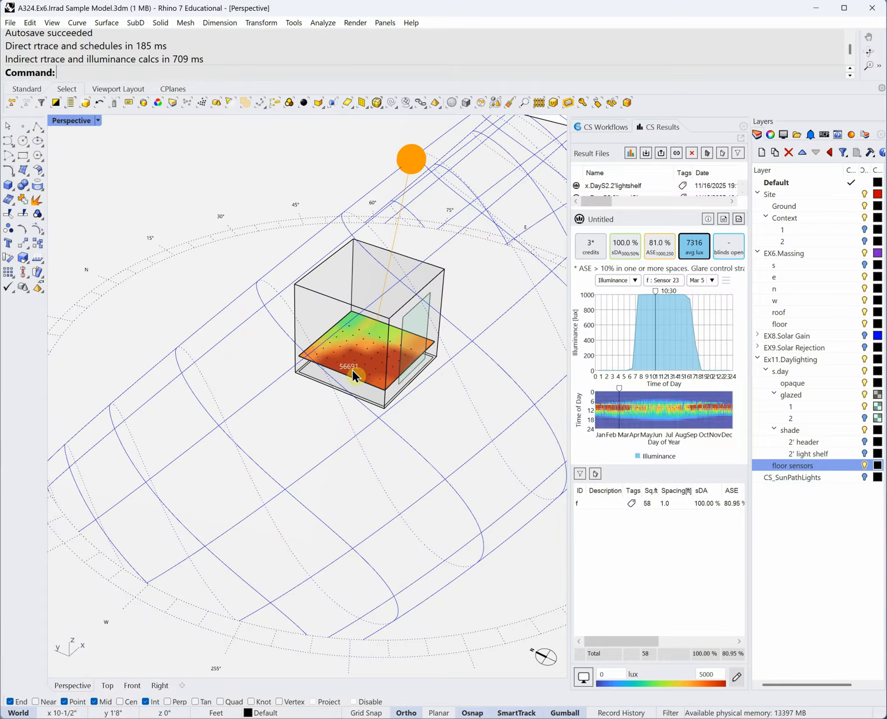
left_click(378, 374)
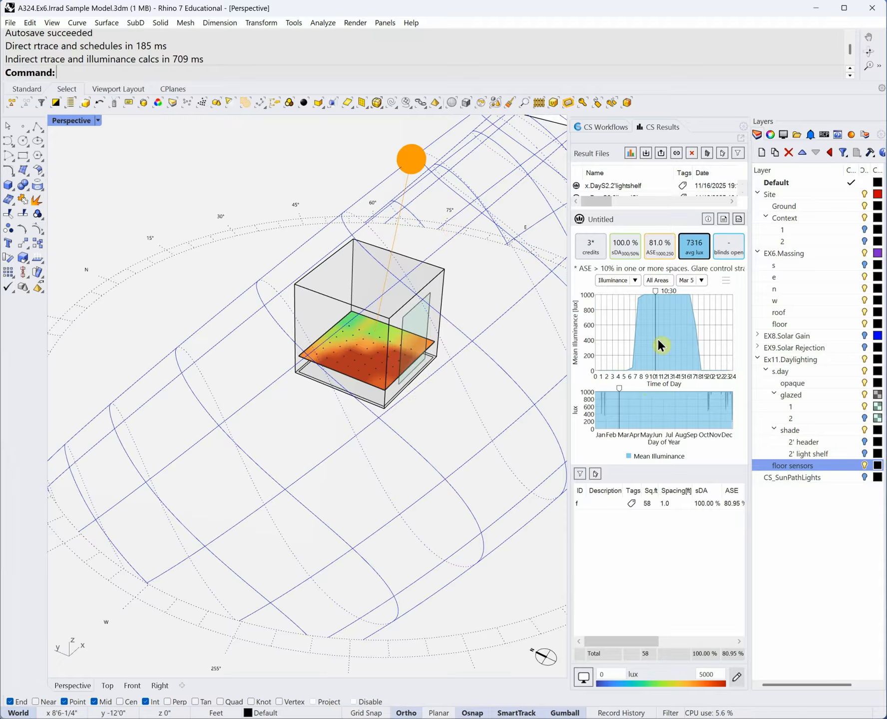
left_click_drag(654, 290, 684, 291)
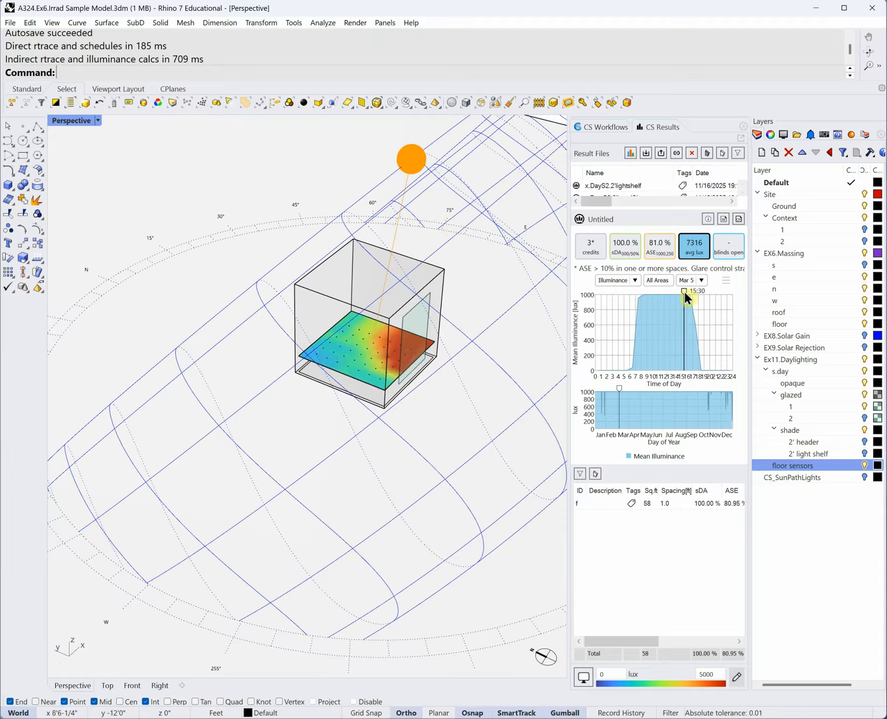
left_click_drag(619, 388, 665, 384)
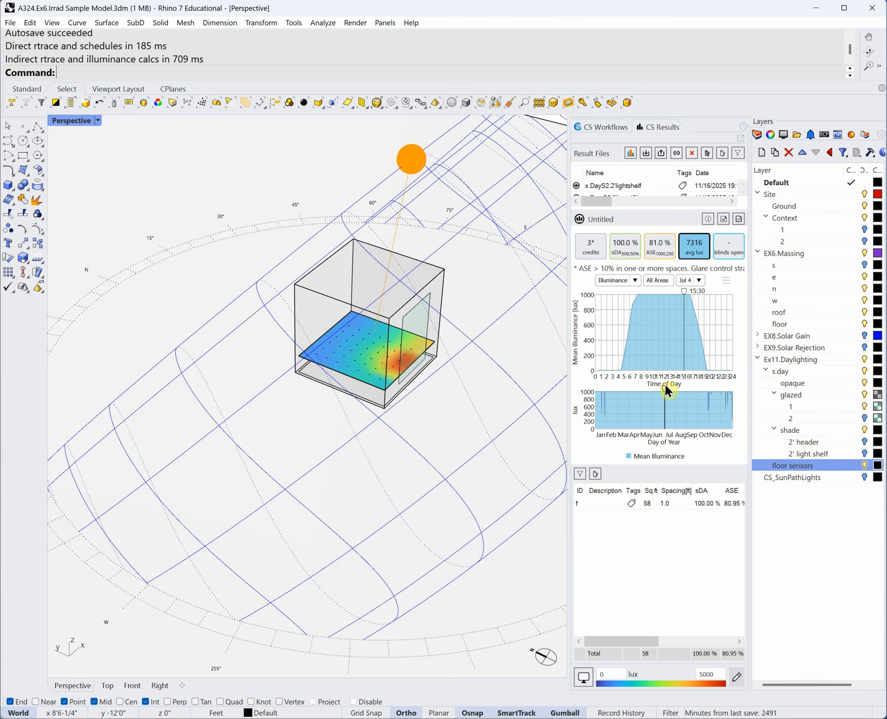
- Switch the results back to Annual and orbit and zoom to a lower viewing angle
left_click(699, 278)
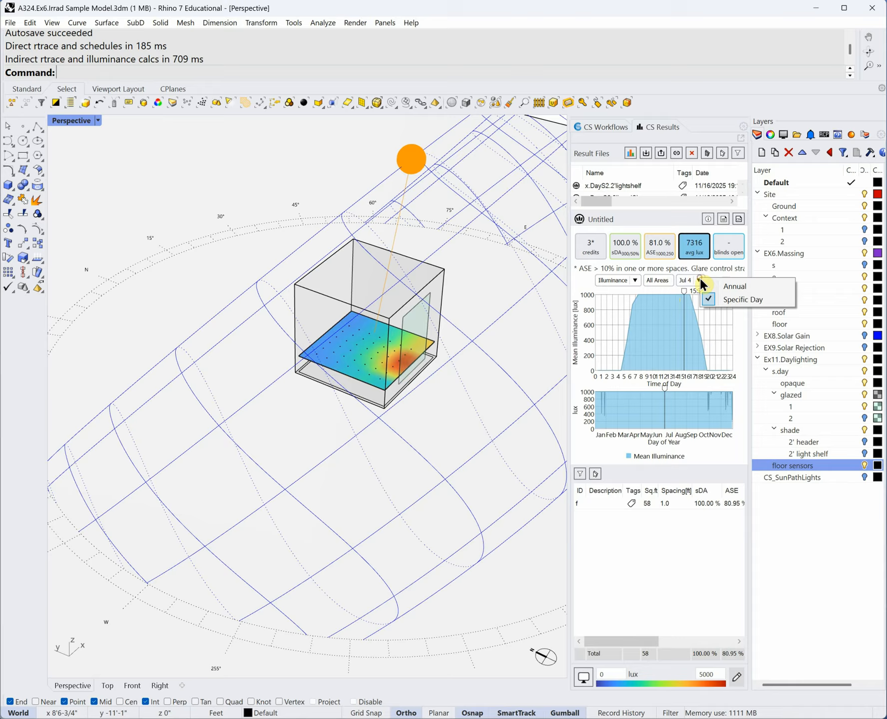
left_click(727, 287)
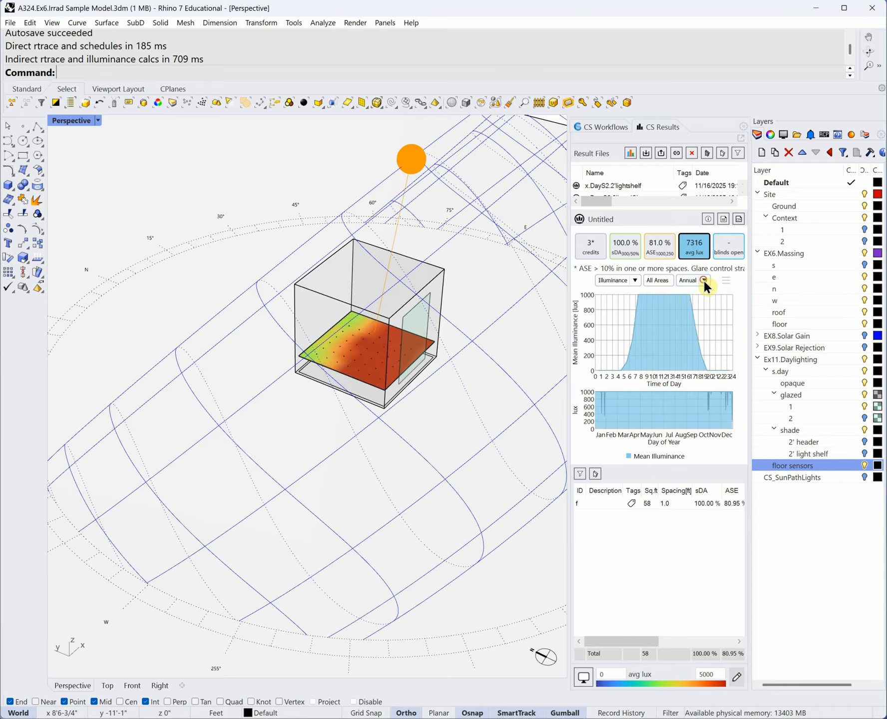
left_click(703, 280)
left_click(291, 196)
mouse_move(351, 361)
right_mouse_down()
mouse_move(312, 318)
mouse_move(352, 350)
right_mouse_up()
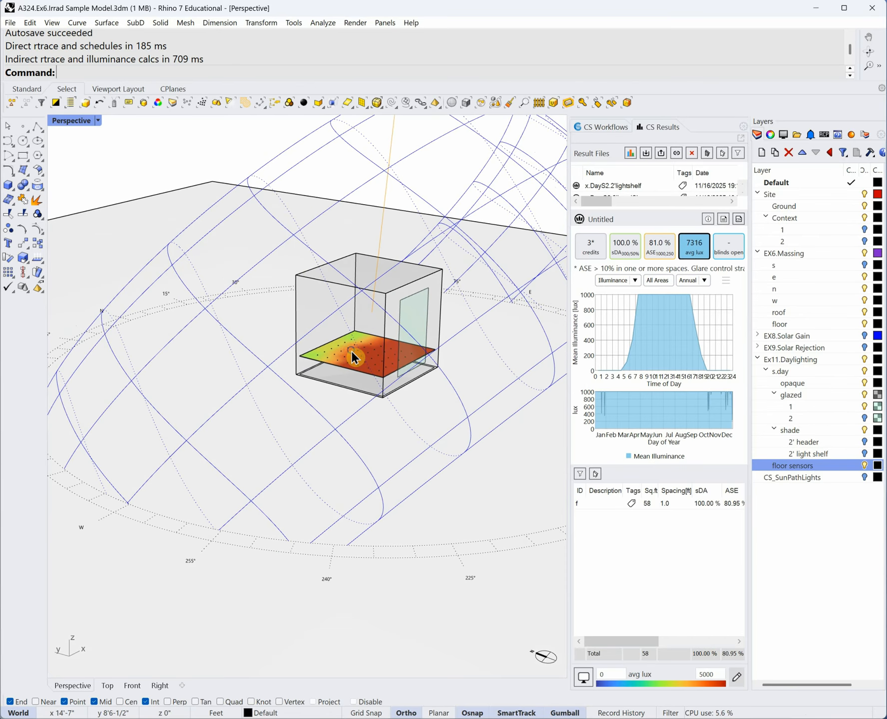
scroll(378, 310, "up", 2)
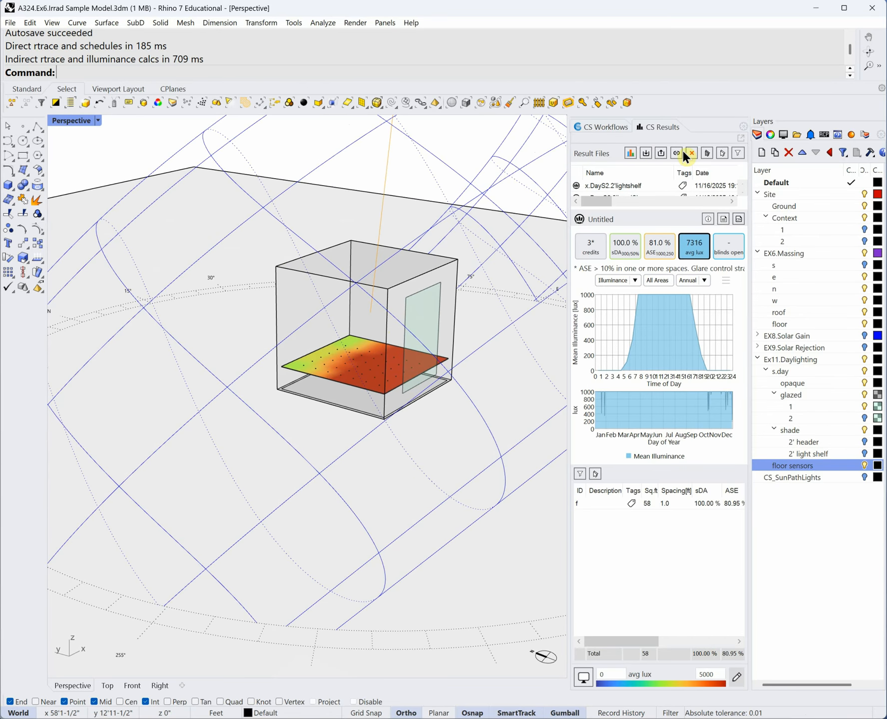
- Hide the 3D sun path and reopen the results showing 100% sDA, 81% ASE, 7316 lux
left_click(592, 131)
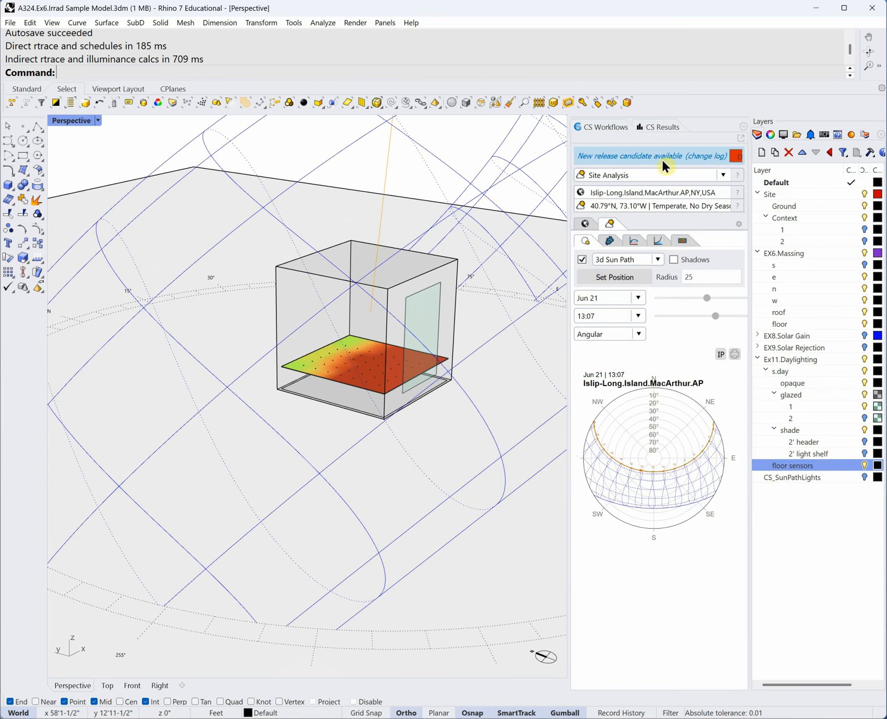
left_click(581, 259)
right_click_drag(372, 300, 368, 361)
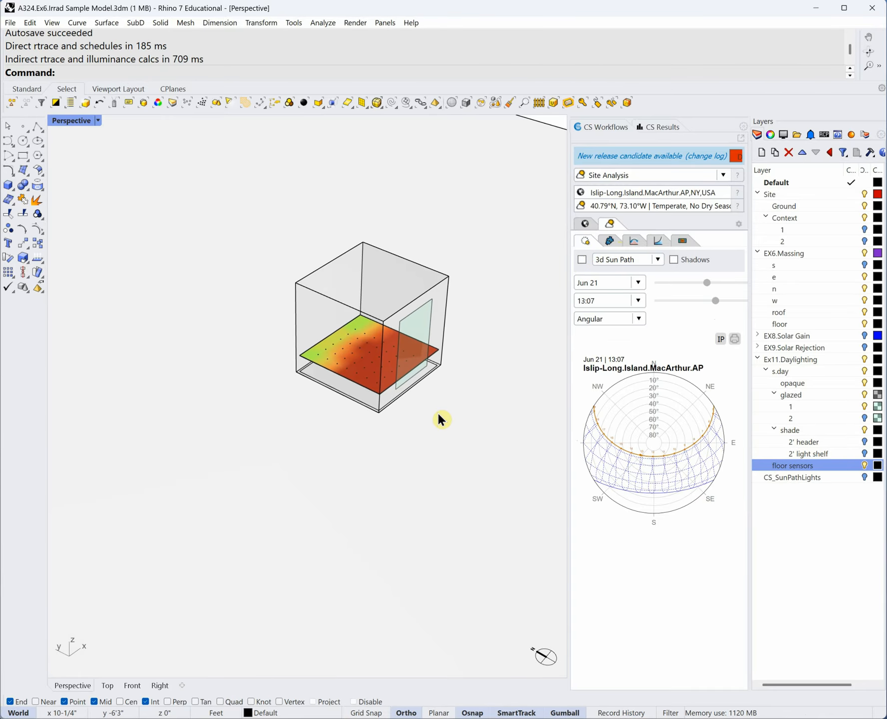
scroll(415, 381, "up", 1)
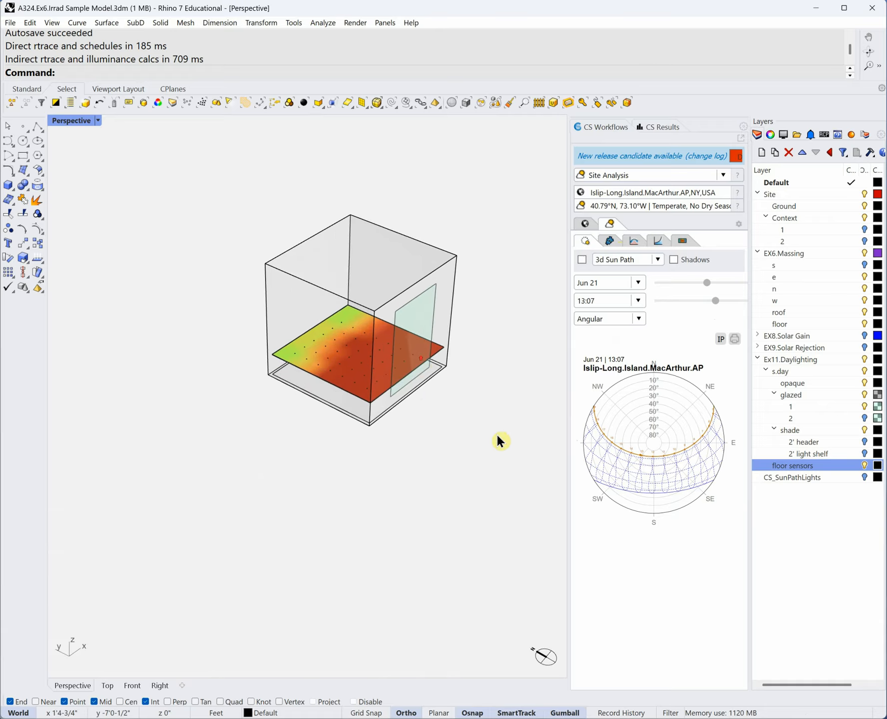
left_click(664, 131)
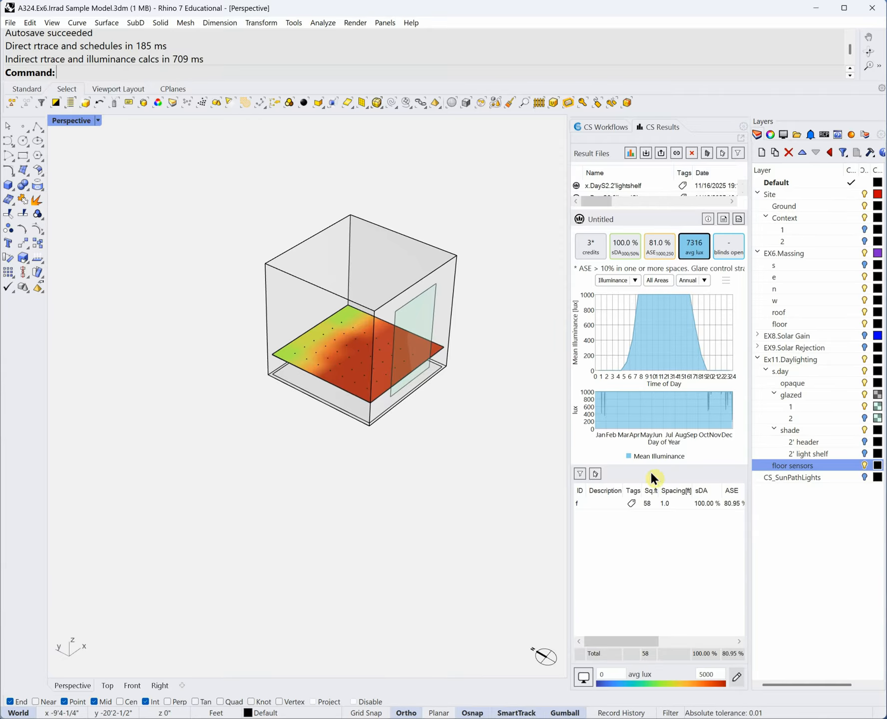
- Resize the CS Results file list and illuminance chart panes to rebalance the results panel
left_click_drag(654, 473, 655, 450)
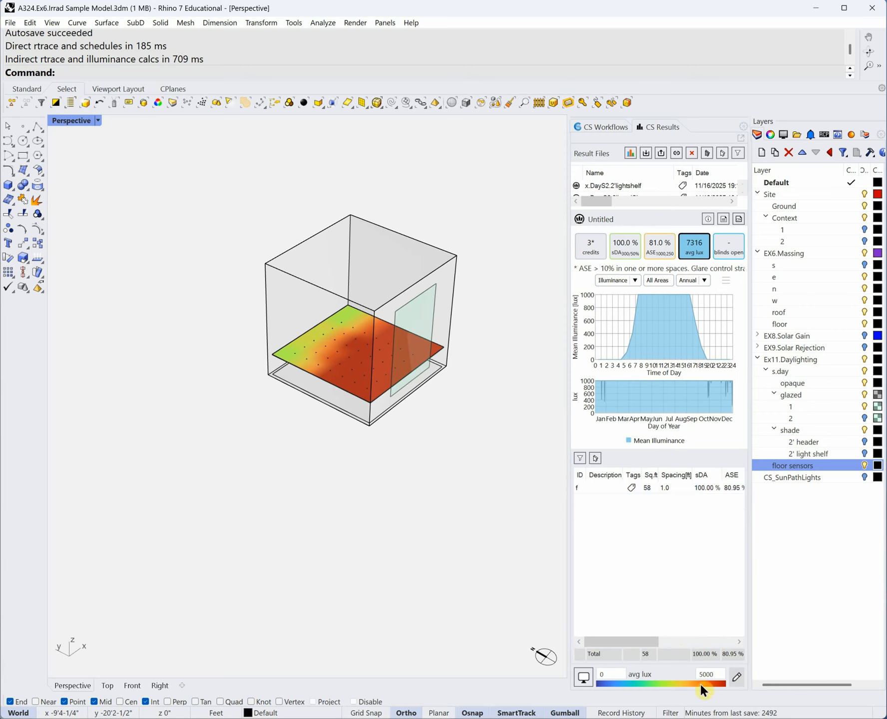
left_click_drag(668, 448, 669, 594)
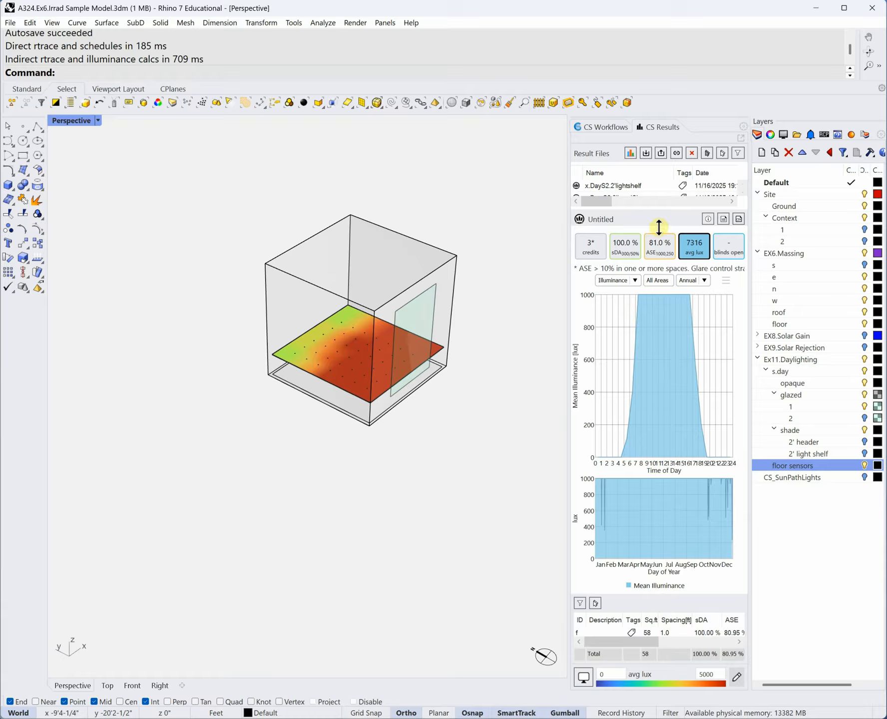
left_click_drag(655, 206, 650, 537)
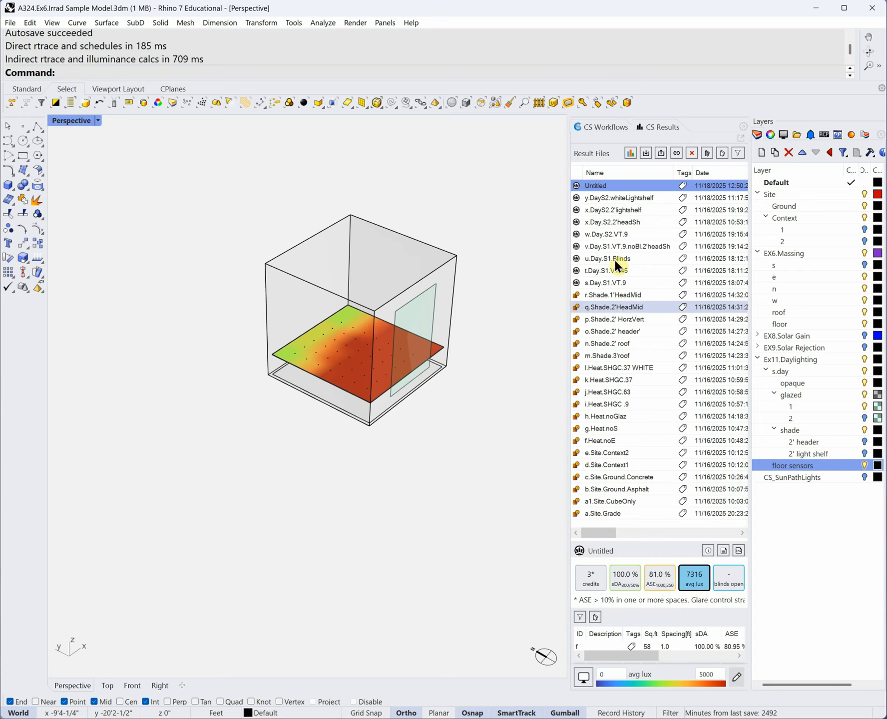
left_click_drag(645, 539, 650, 306)
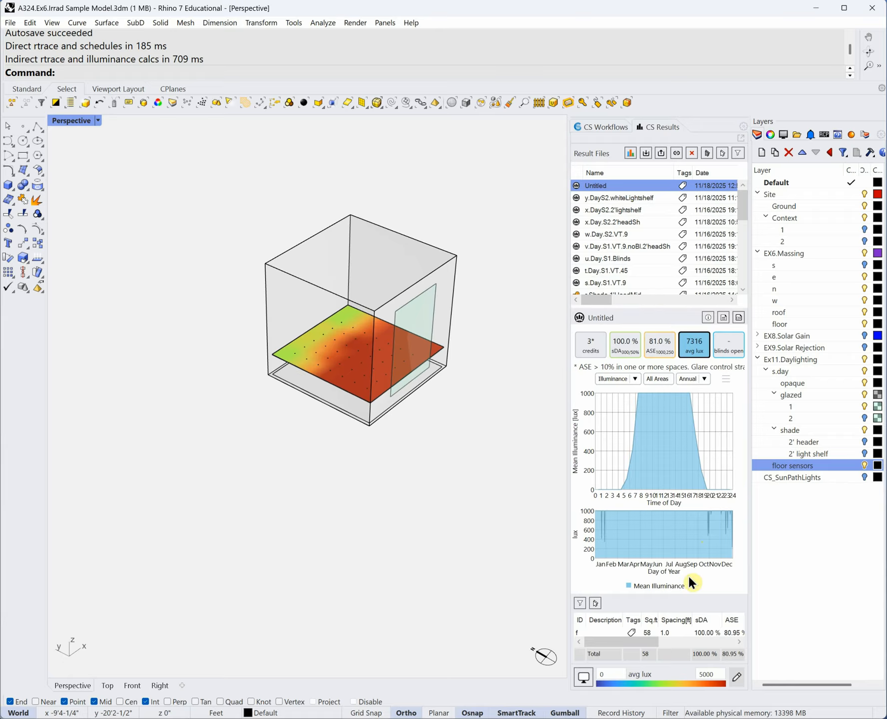
left_click_drag(687, 591, 684, 351)
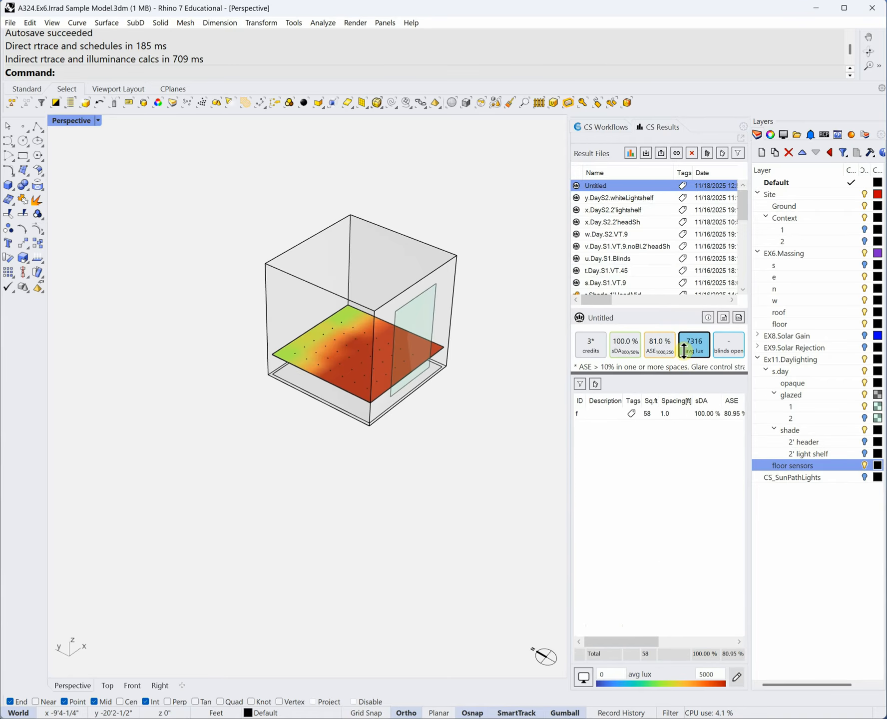
left_click_drag(657, 307, 656, 341)
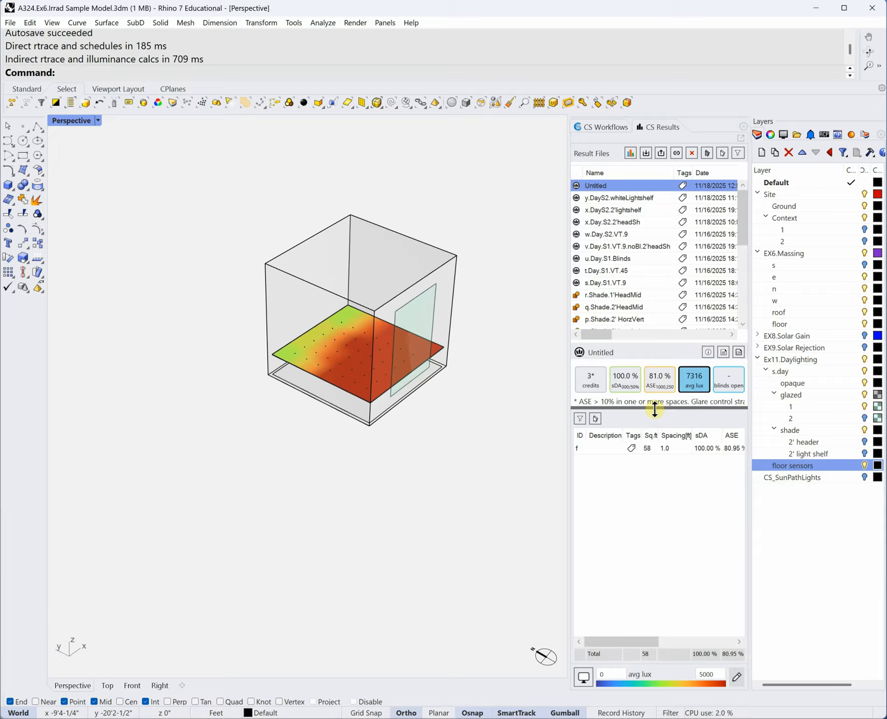
left_click_drag(654, 409, 675, 548)
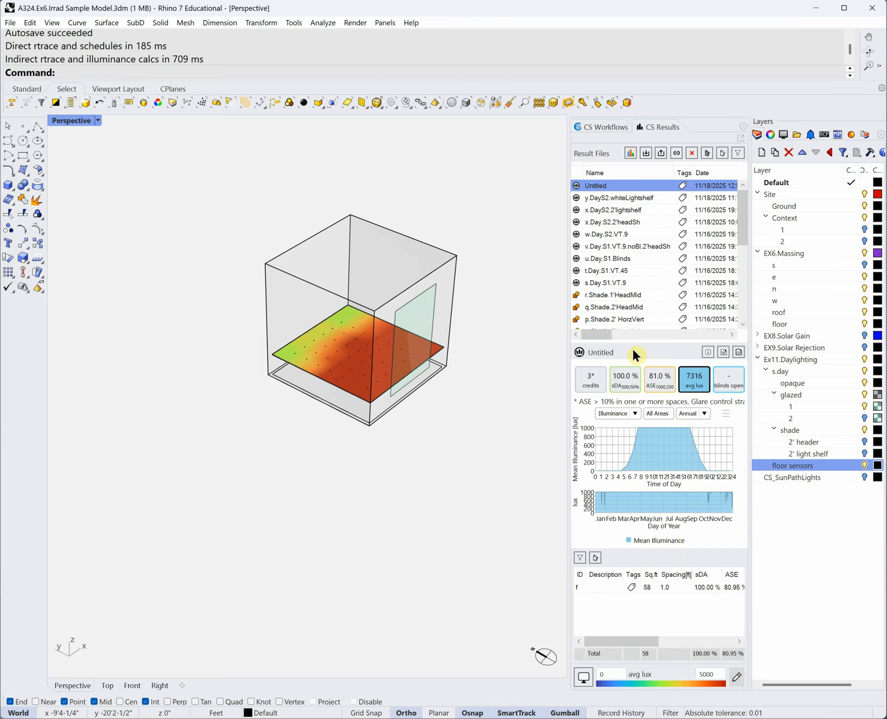
mouse_move(636, 340)
left_mouse_down()
mouse_move(634, 310)
mouse_move(639, 343)
left_mouse_up()
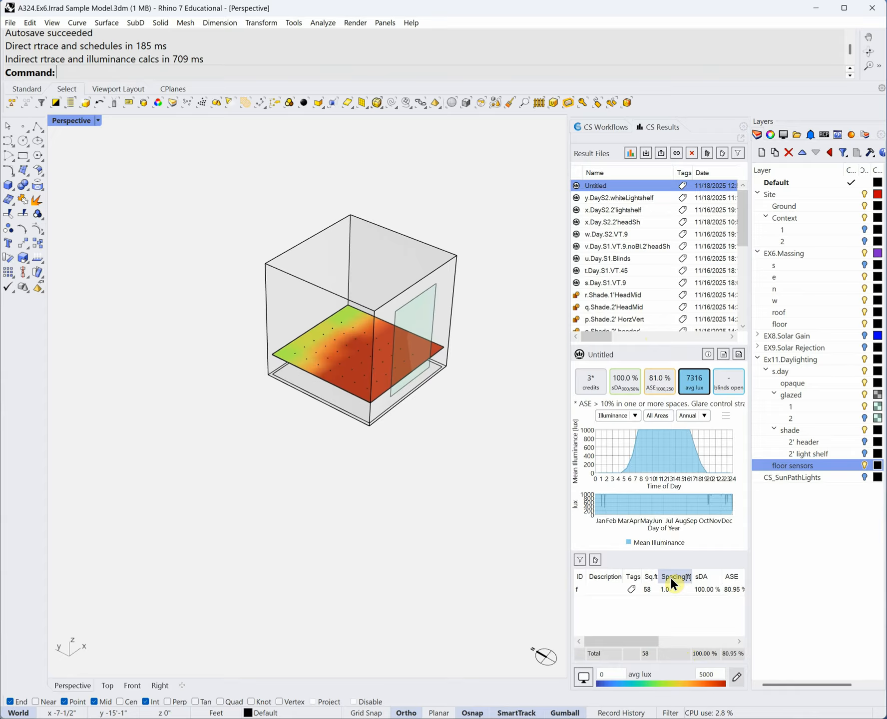
left_click_drag(639, 344, 655, 351)
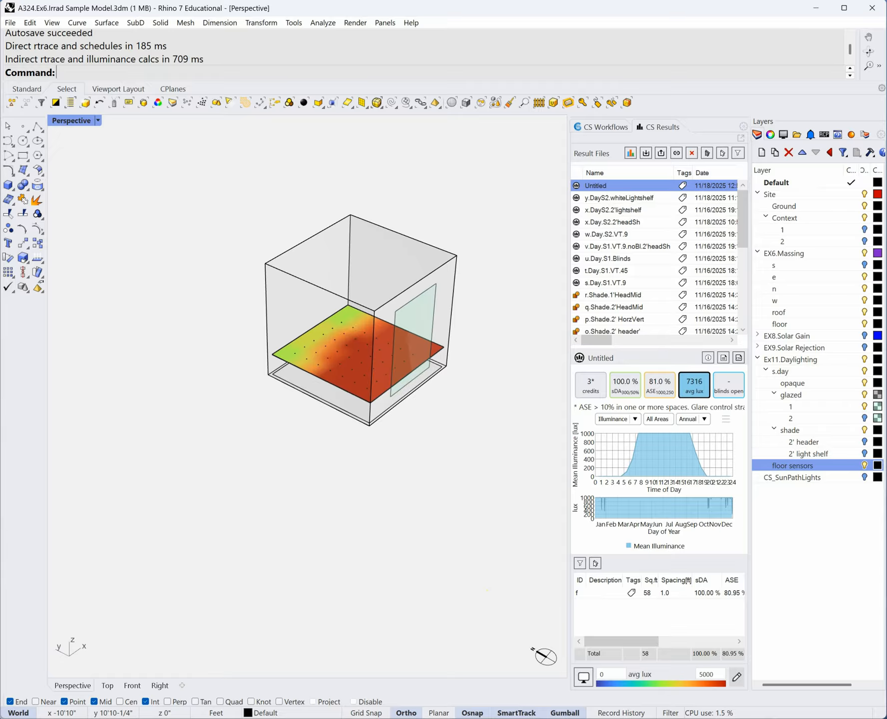
- Bring the Word assignment document to the front and scroll to the Method section
mouse_move(258, 717)
left_click(172, 694)
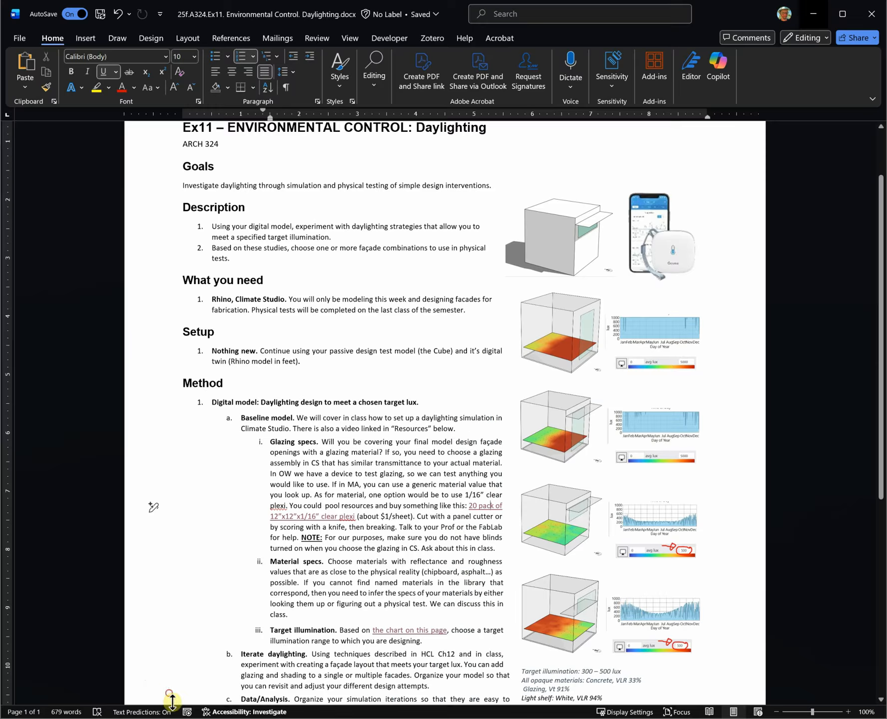
scroll(367, 367, "down", 5)
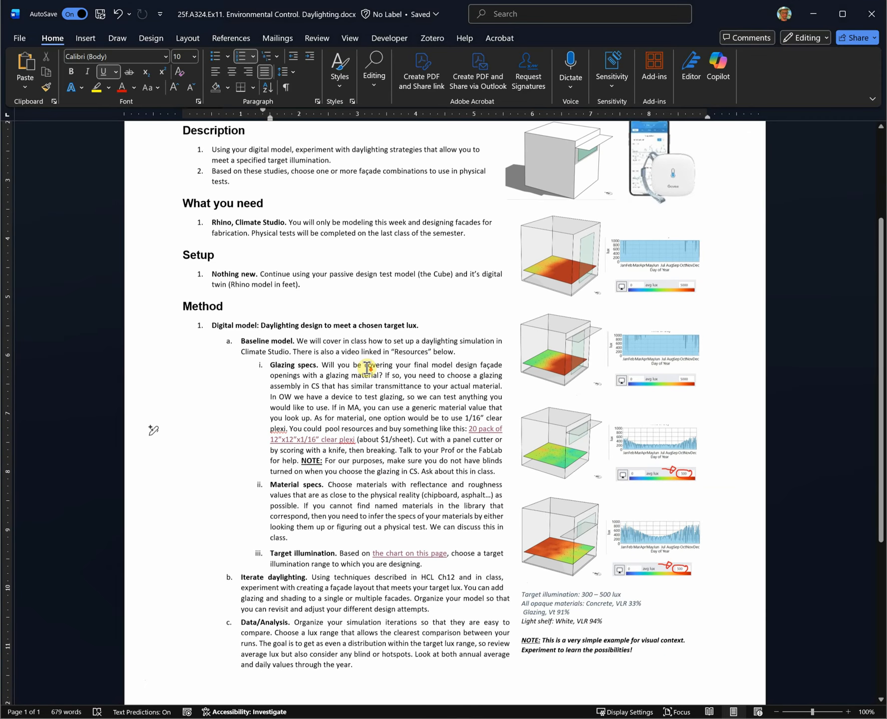
scroll(367, 367, "up", 2)
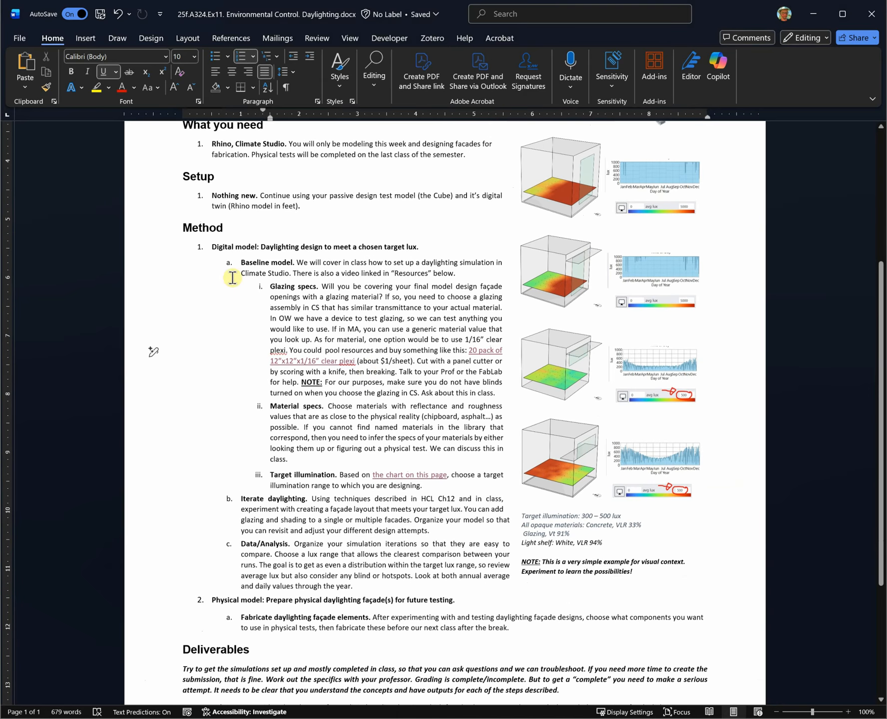
- Read the Baseline model instructions, then open the lighting levels chart link full-screen in Edge
left_click_drag(236, 261, 435, 477)
left_click(241, 442)
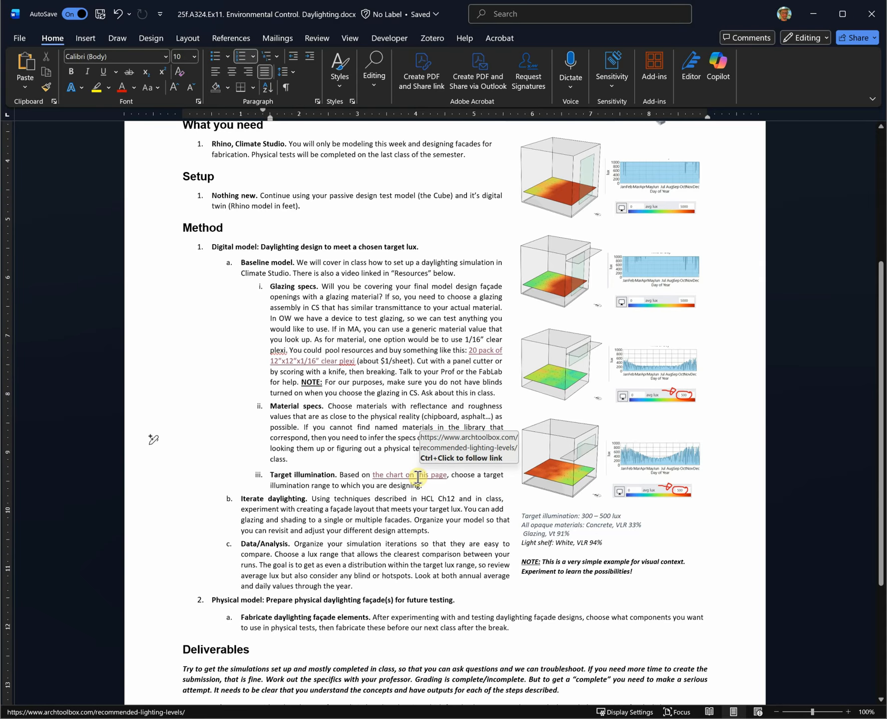
left_click(415, 475, "ctrl")
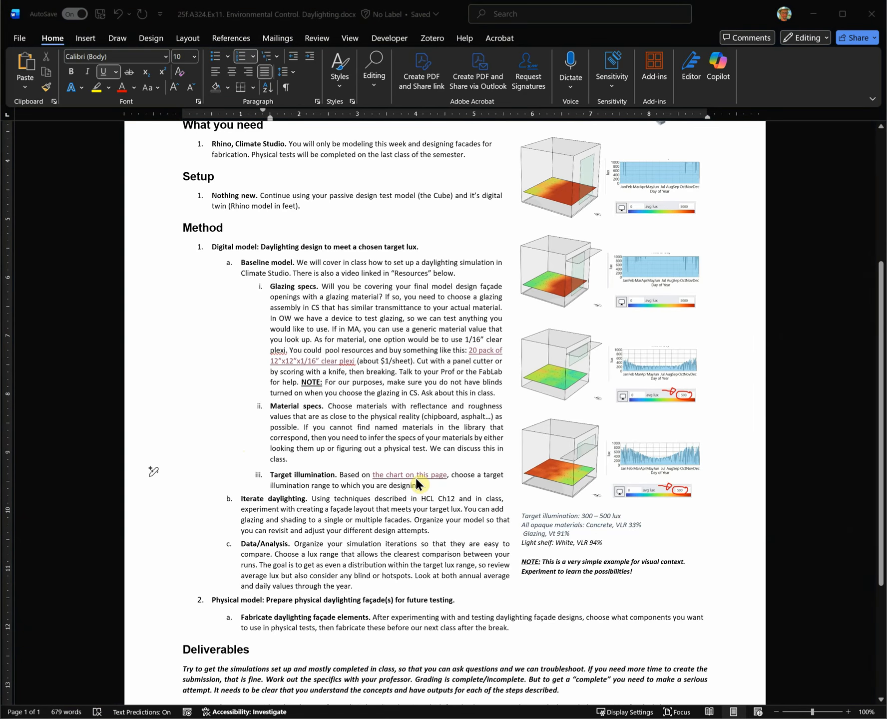
left_click_drag(0, 22, 632, 10)
- Scroll down to the Archtoolbox room-type lux table, then minimize Edge
scroll(509, 361, "down", 20)
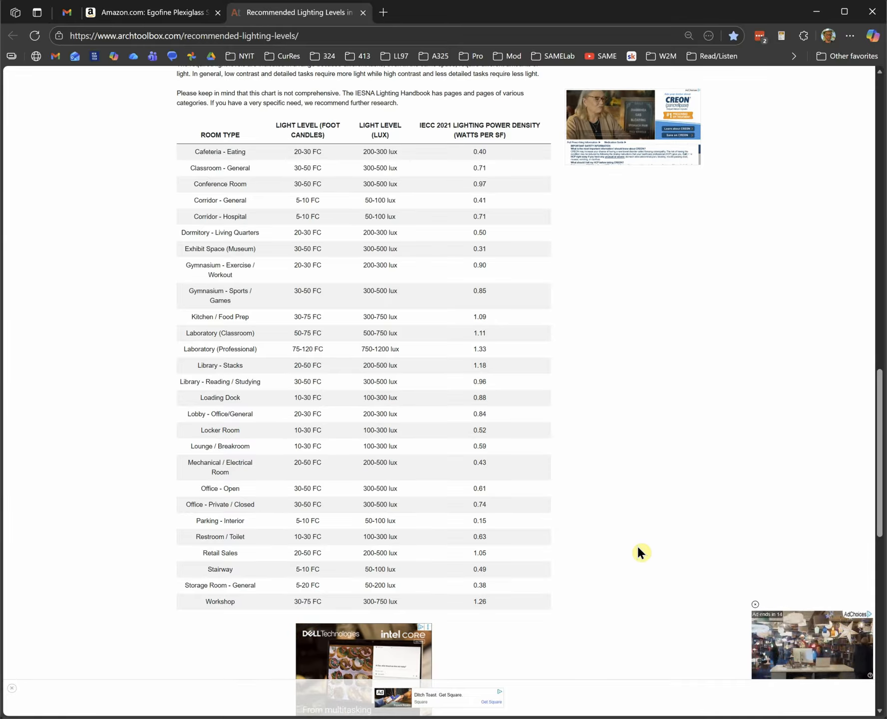
left_click(817, 16)
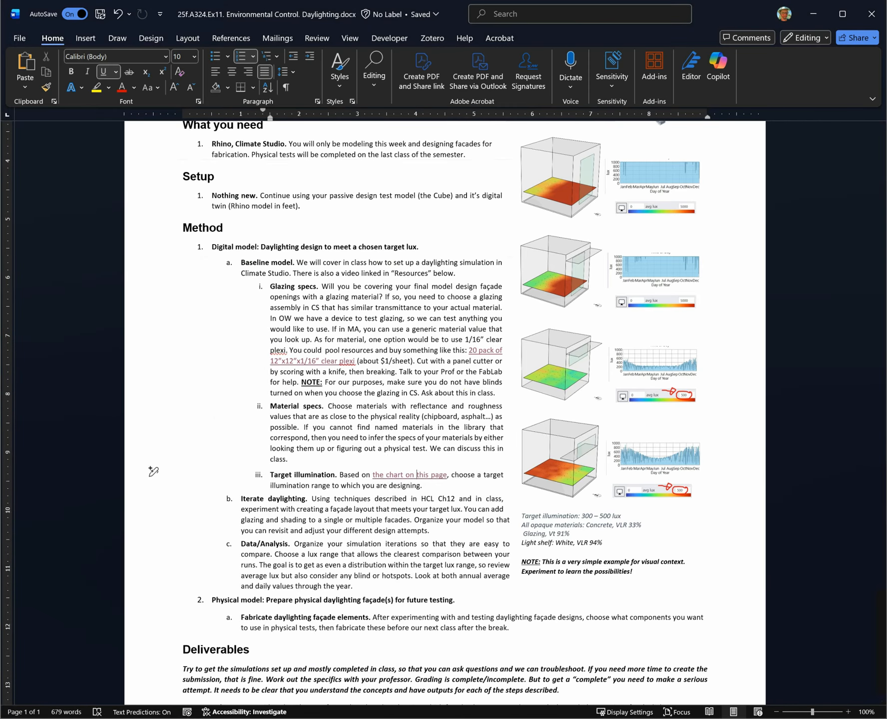
- Return to the A324.Ex6.Irrad Rhino daylighting model from the taskbar
mouse_move(429, 715)
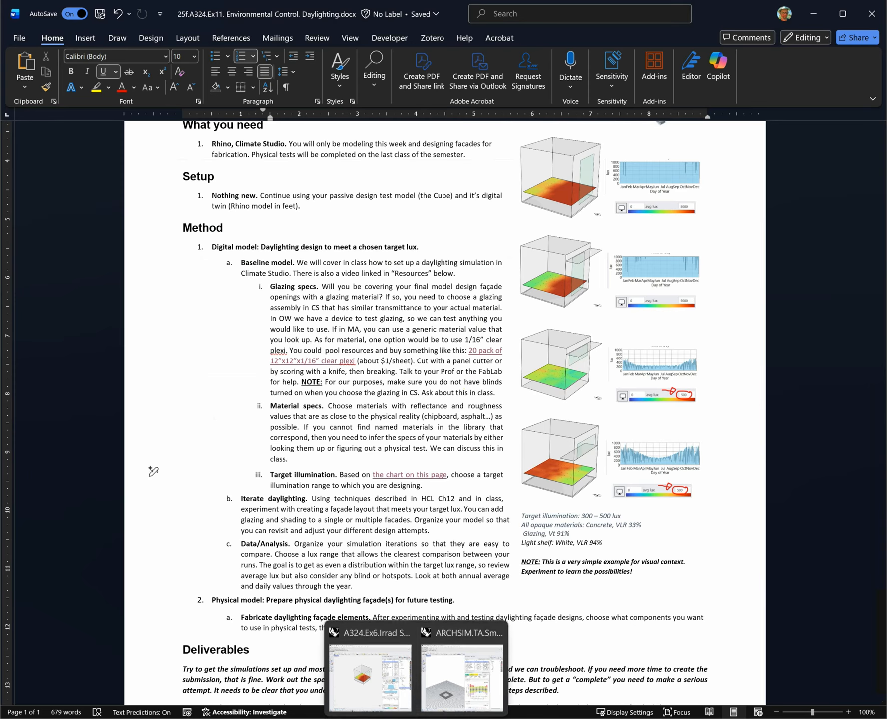
left_click(389, 675)
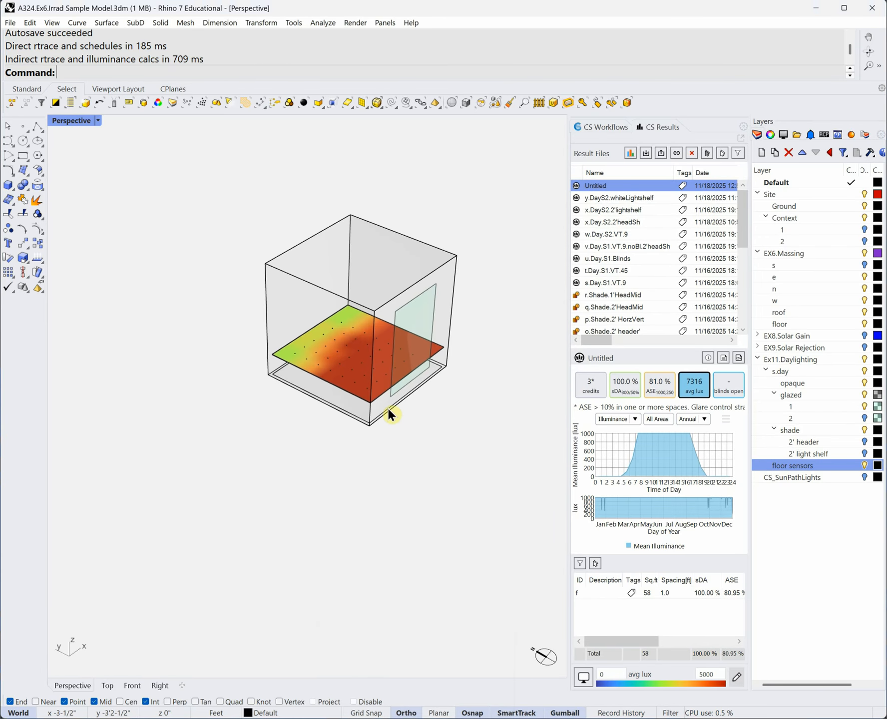
- Inspect a floor sensor, then load the s.Day.S1.VT.9 result (7195 average lux, 83.3% ASE)
left_click(382, 365)
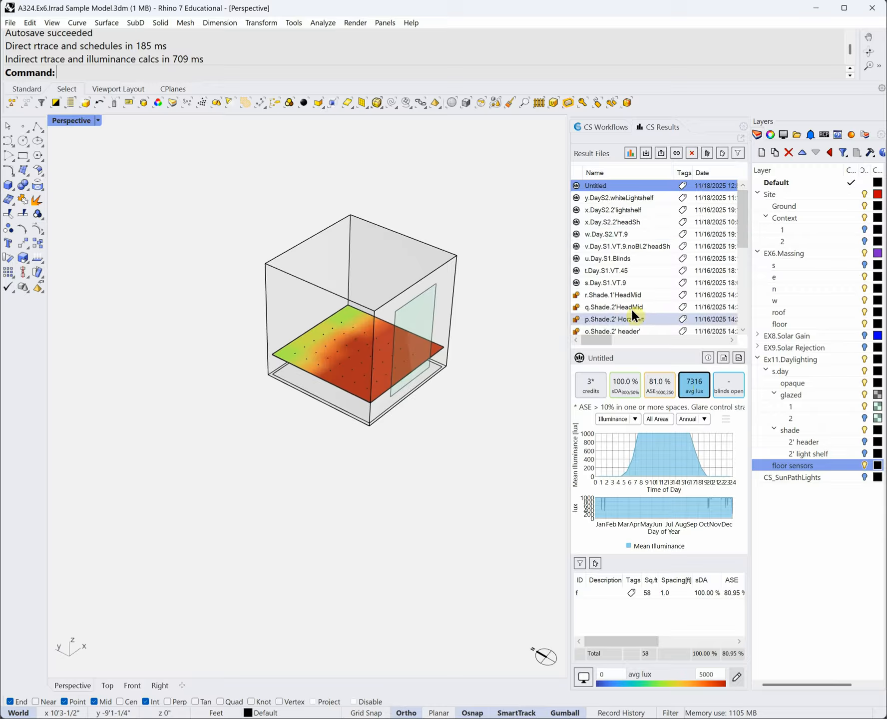
left_click(636, 282)
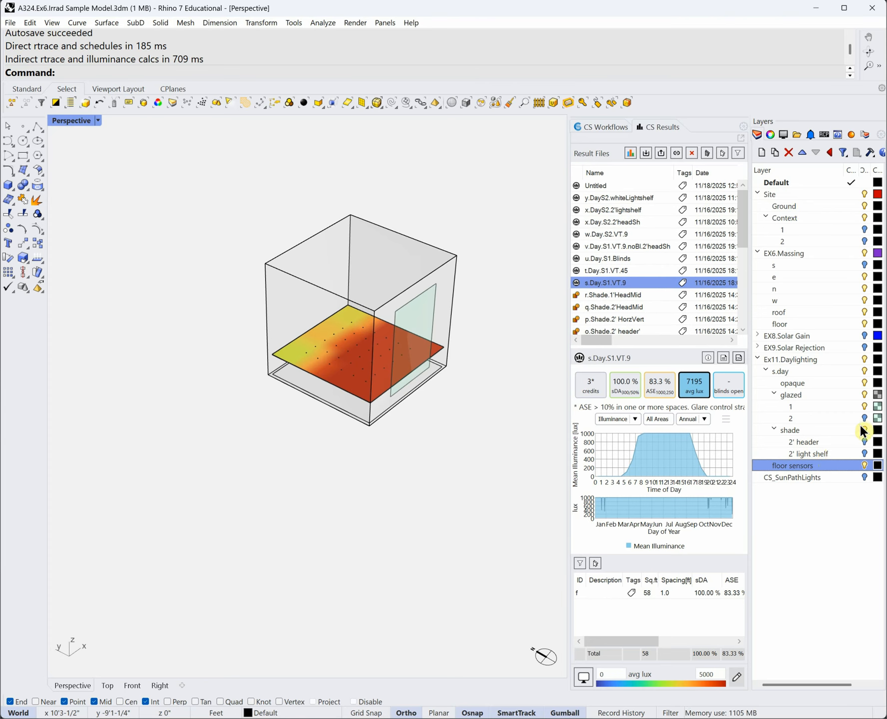
- Confirm layer 1's glazing is still Starphire in CS Materials, then load the t.Day.S1.VT.45 result
left_click(851, 134)
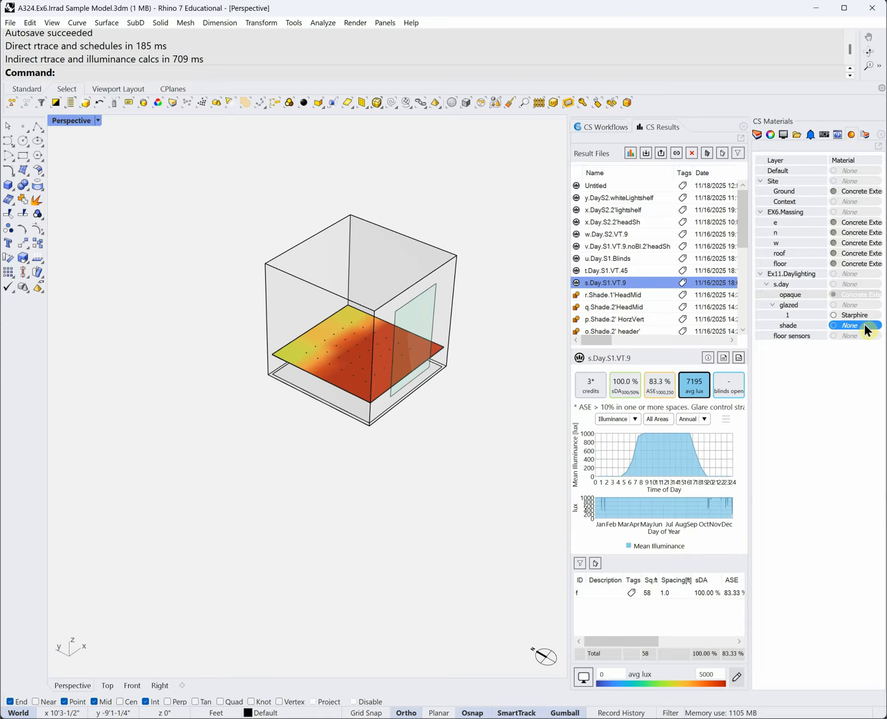
left_click(866, 320)
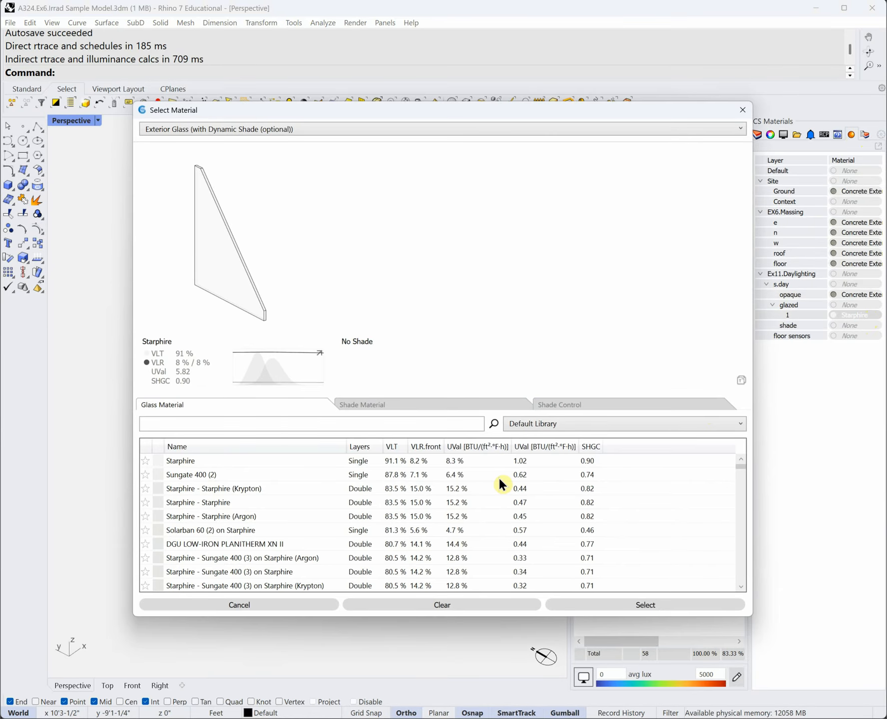
left_click(742, 109)
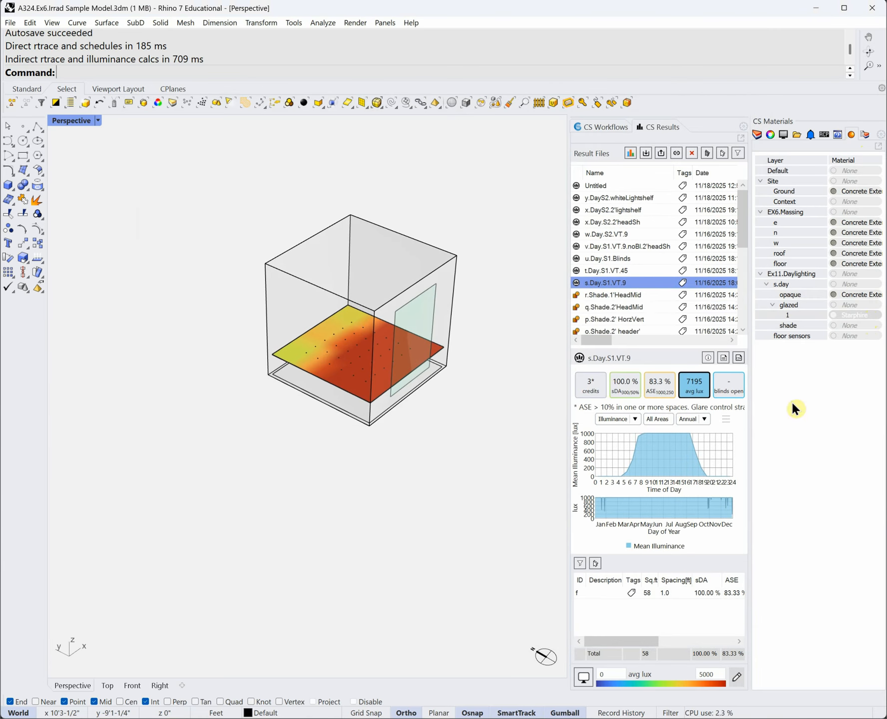
left_click(634, 268)
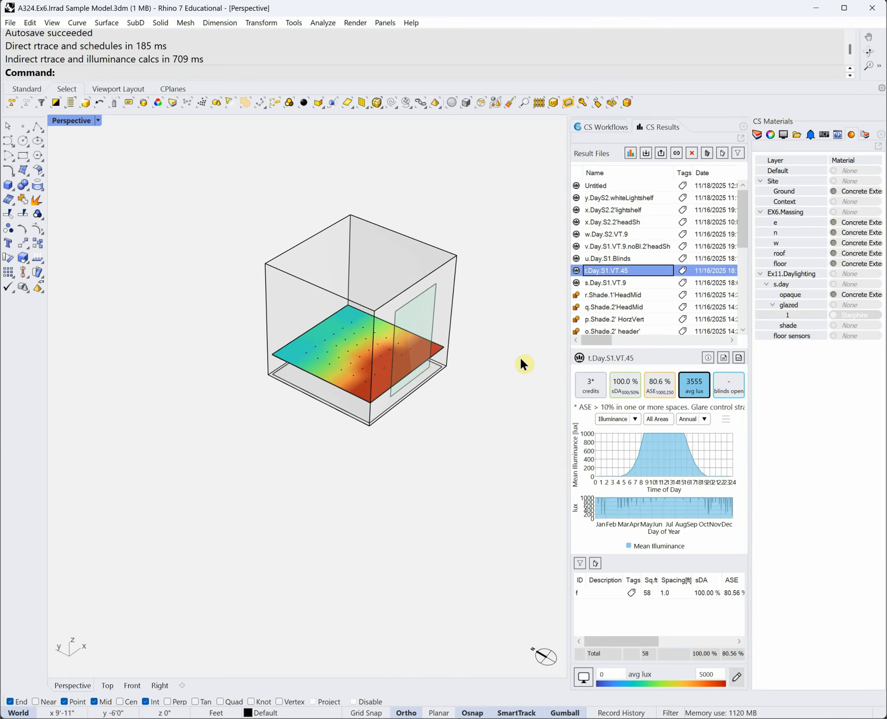
- Load the u.Day.S1.Blinds result showing 893 average lux with blinds open 48.3%
left_click(622, 259)
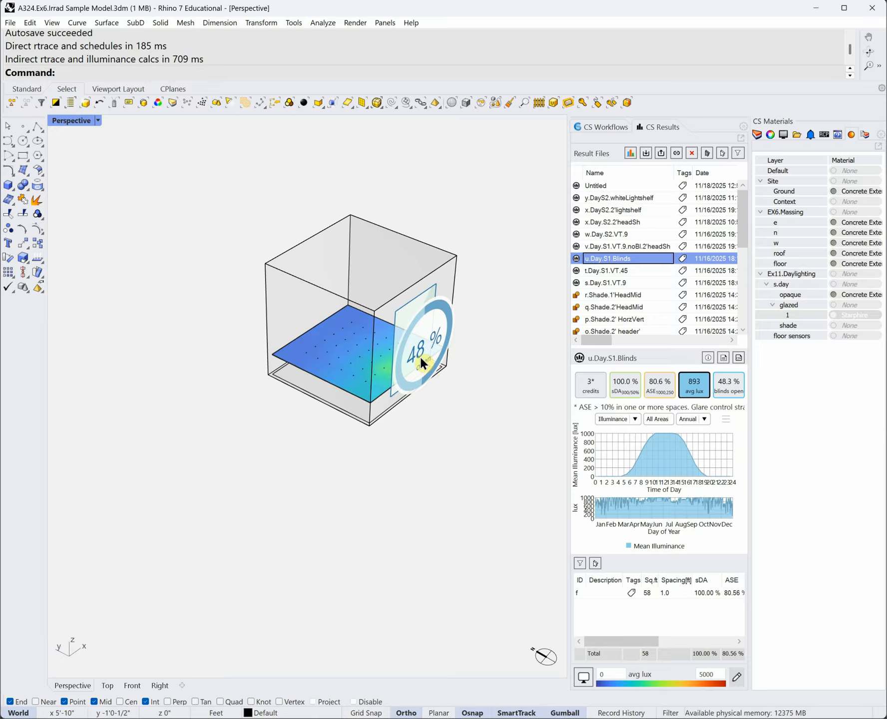
- Switch the Blinds result to a specific day at 11:30, moving the day marker to Mar 12
left_click(697, 419)
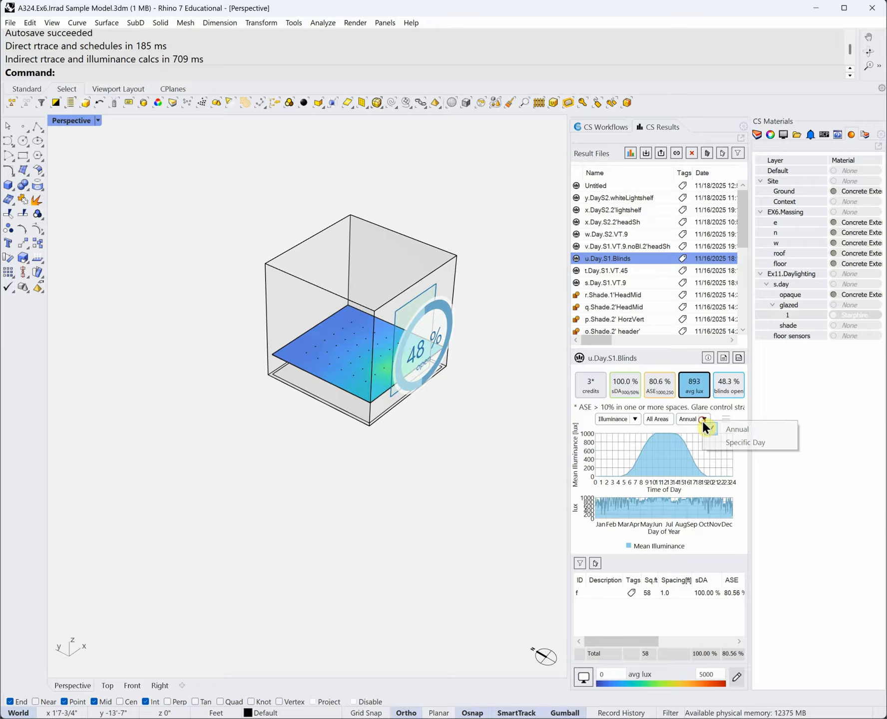
left_click(740, 443)
left_click_drag(668, 493, 632, 497)
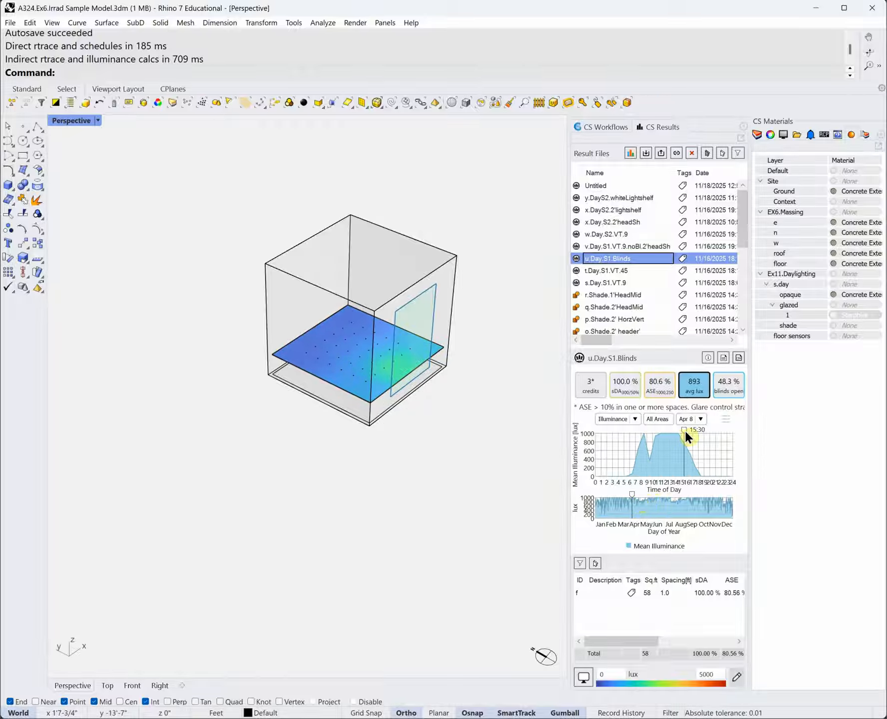
left_click(658, 435)
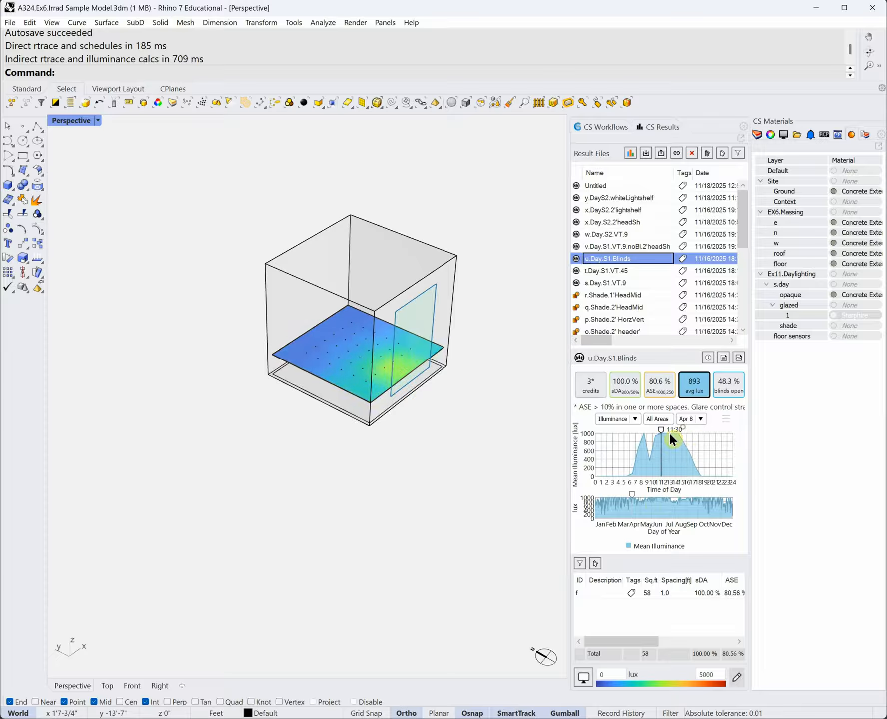
left_click_drag(632, 494, 597, 498)
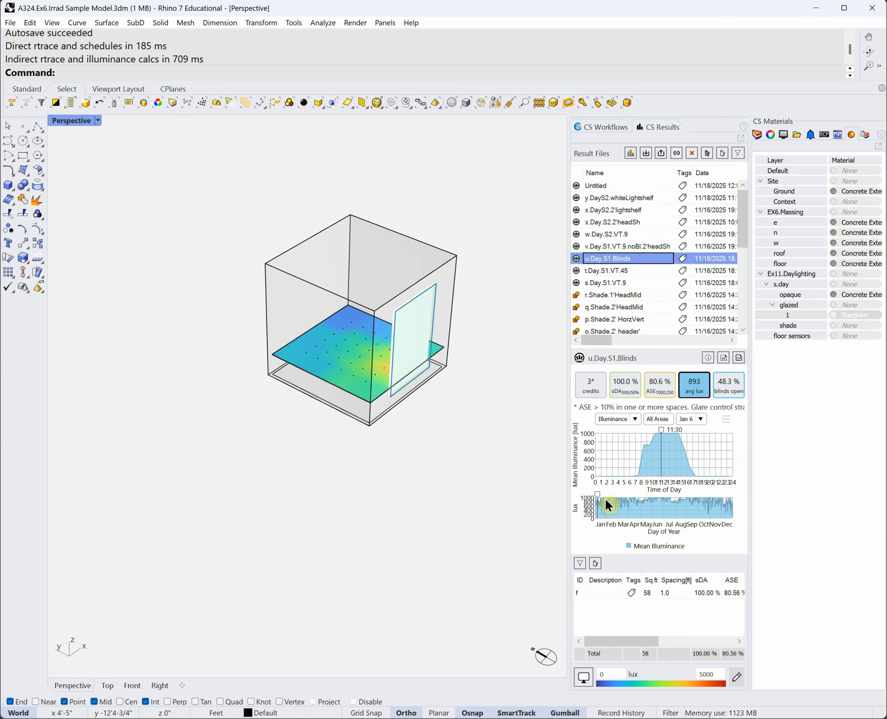
left_click_drag(597, 495, 622, 491)
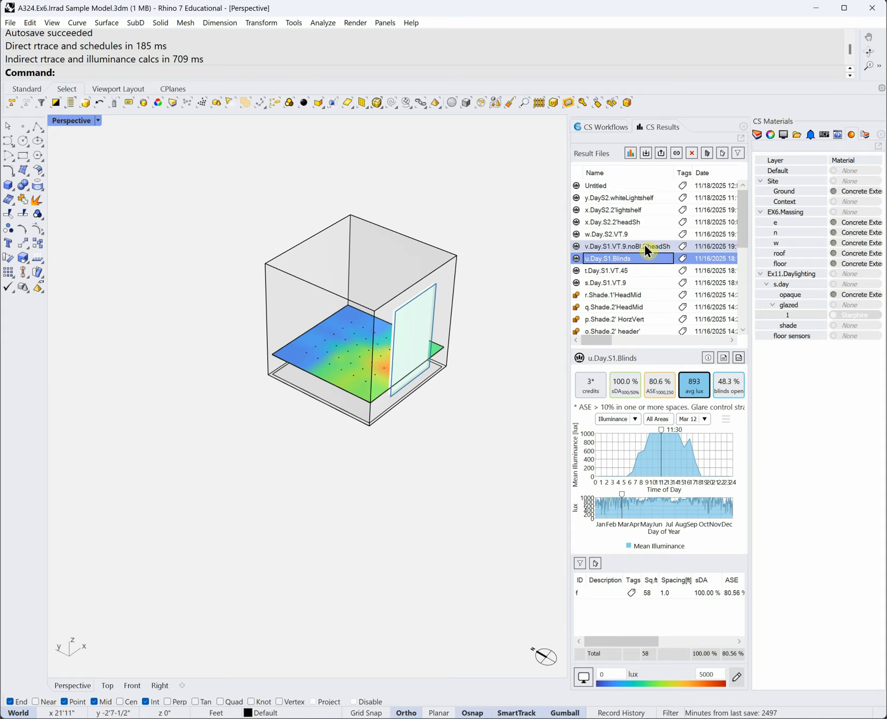
- Restore the a.Site.Cube, b.Heat.S.glaz and c.Shade.S.2' layer states in turn, then return to Layers
left_click(758, 133)
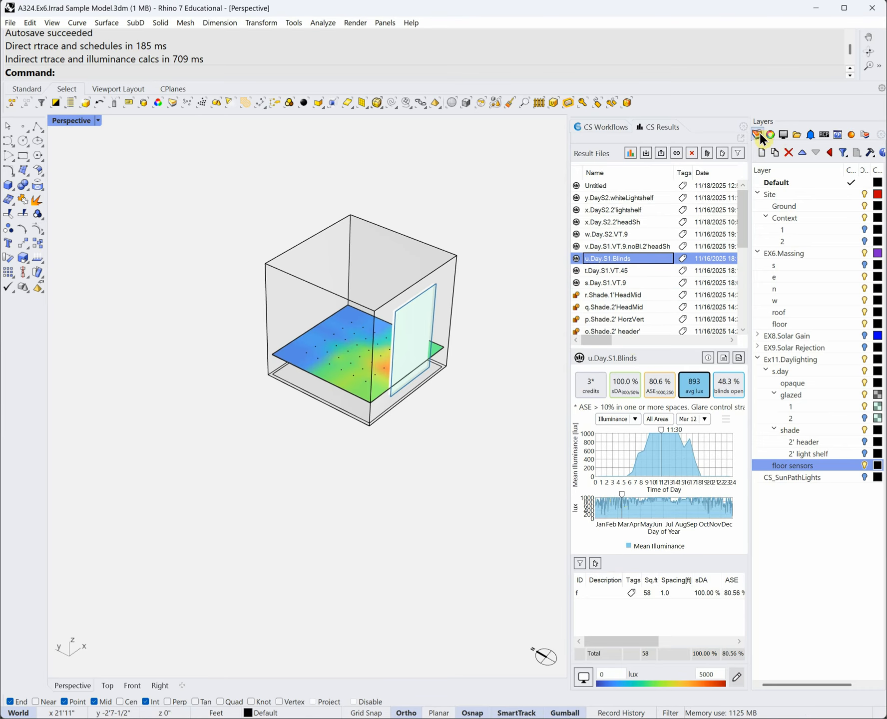
left_click(867, 134)
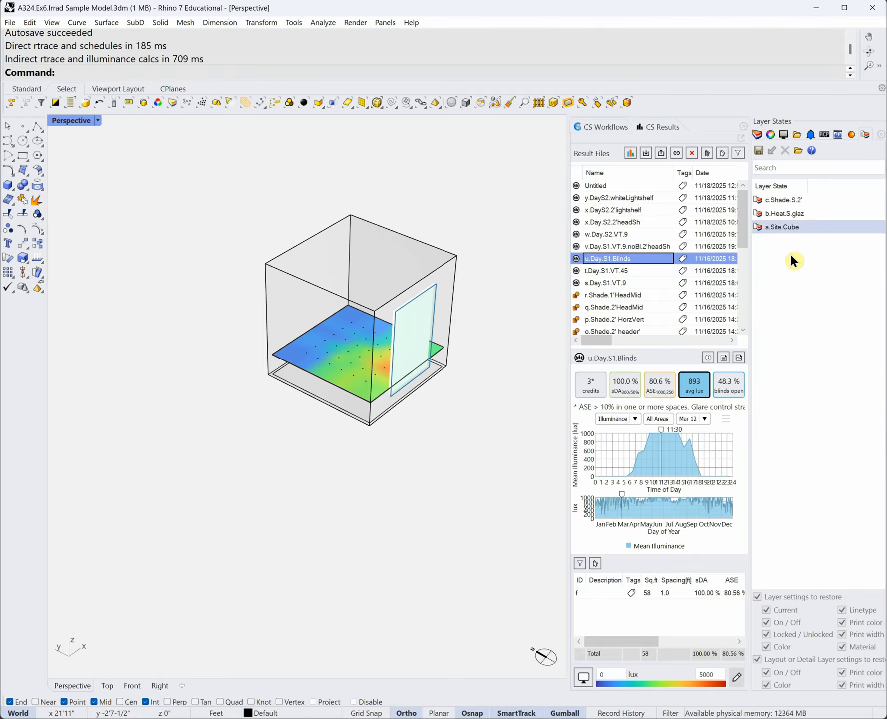
left_click(793, 201)
double_click(784, 227)
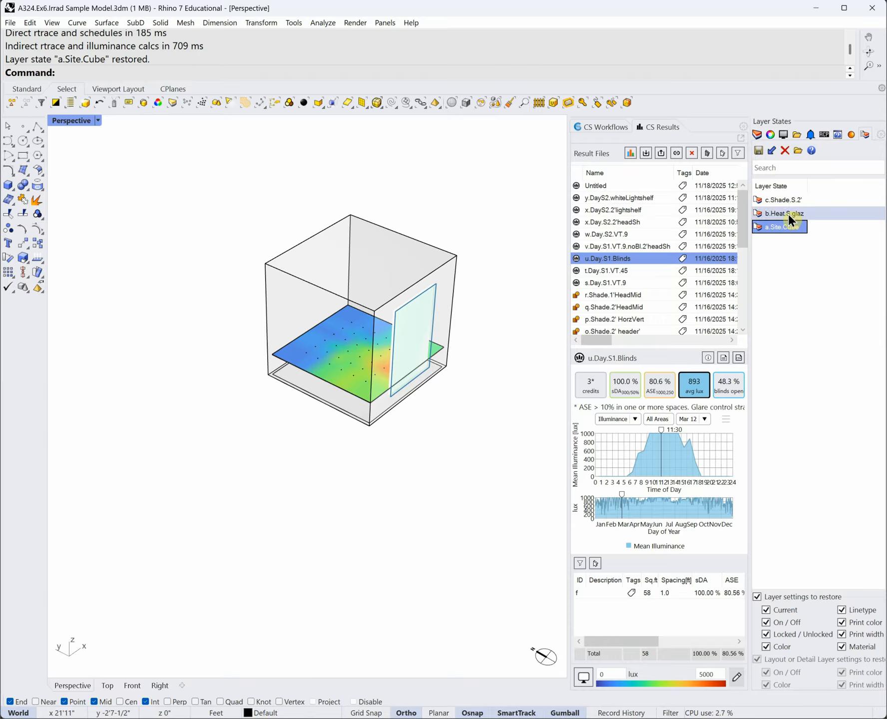
double_click(788, 213)
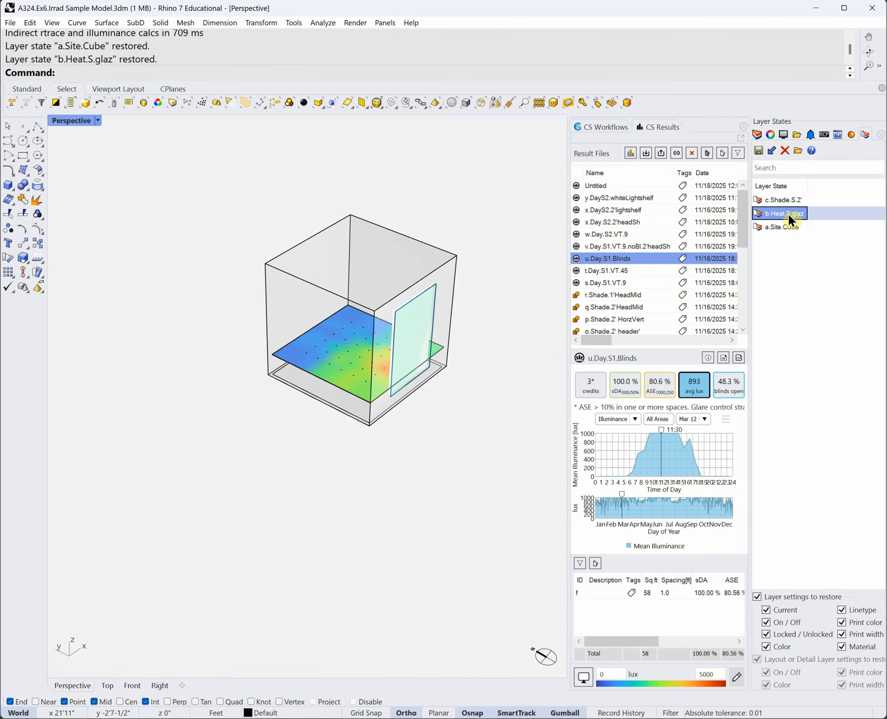
double_click(780, 199)
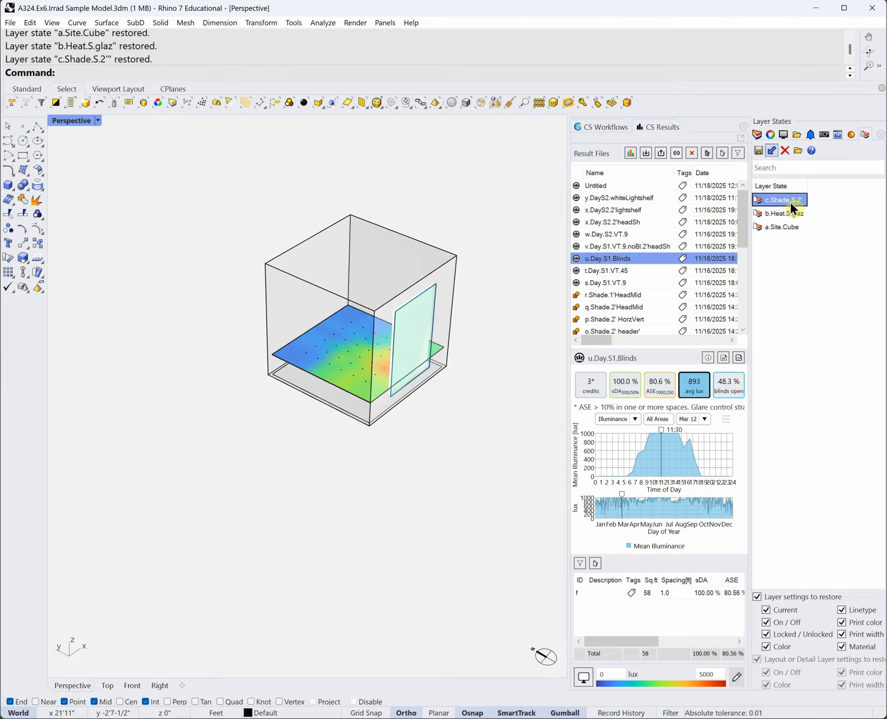
left_click(756, 134)
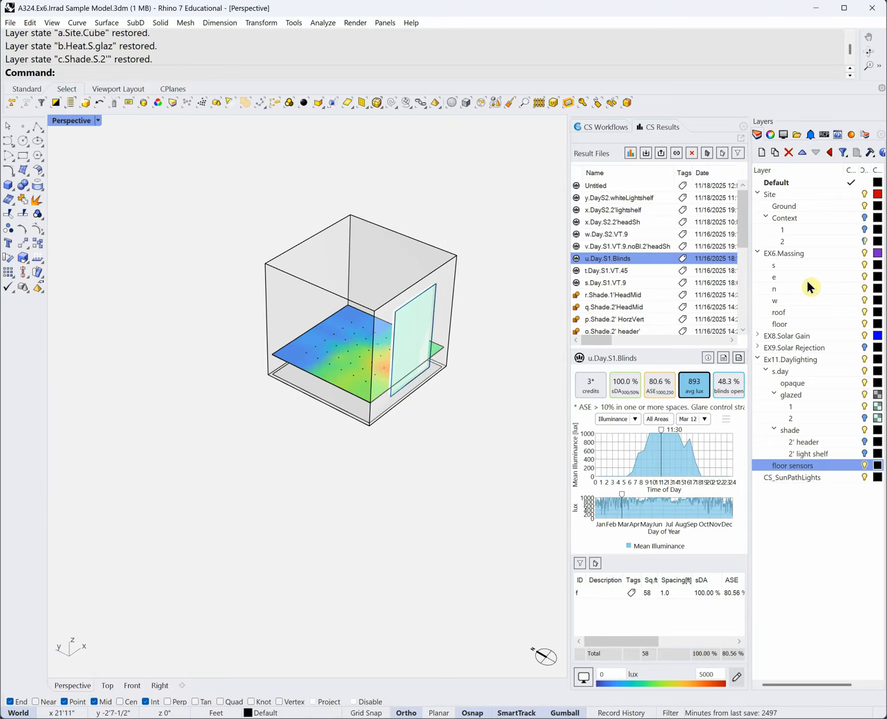
- Unload all results to clear the heatmap and set the Perspective viewport to Shaded
left_click(722, 150)
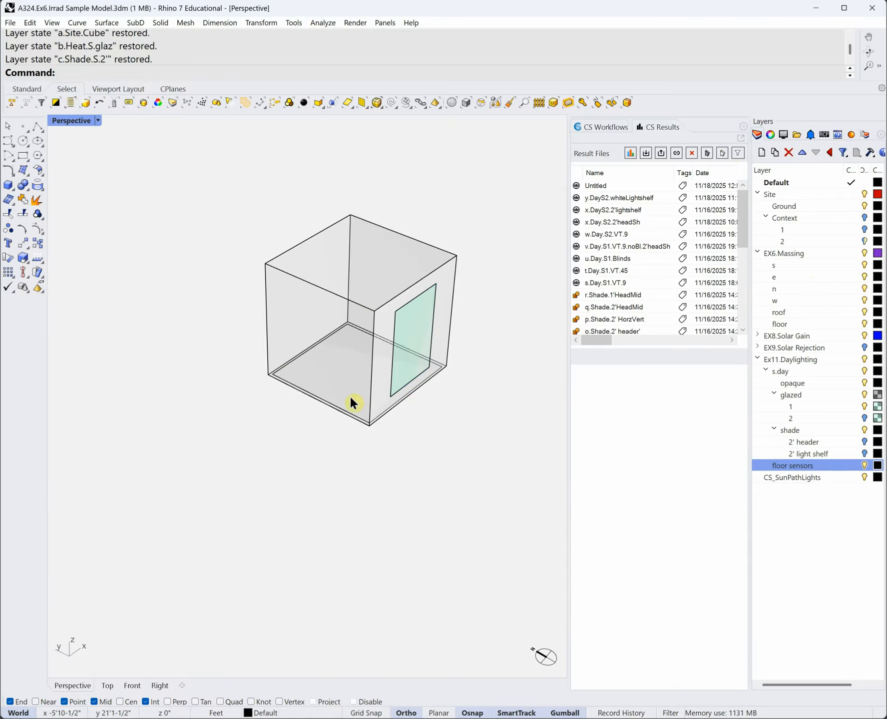
left_click(98, 120)
left_click(86, 179)
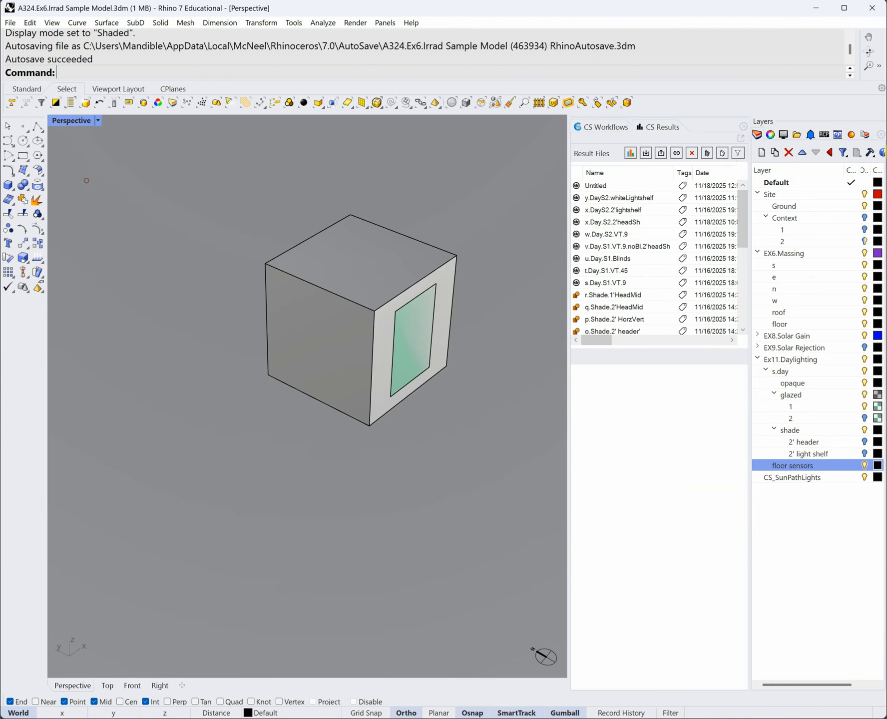
- Restore the a.Site.Cube, b.Heat.S.glaz, then c.Shade.S.2' layer states before returning to the layer list
left_click(867, 132)
double_click(785, 227)
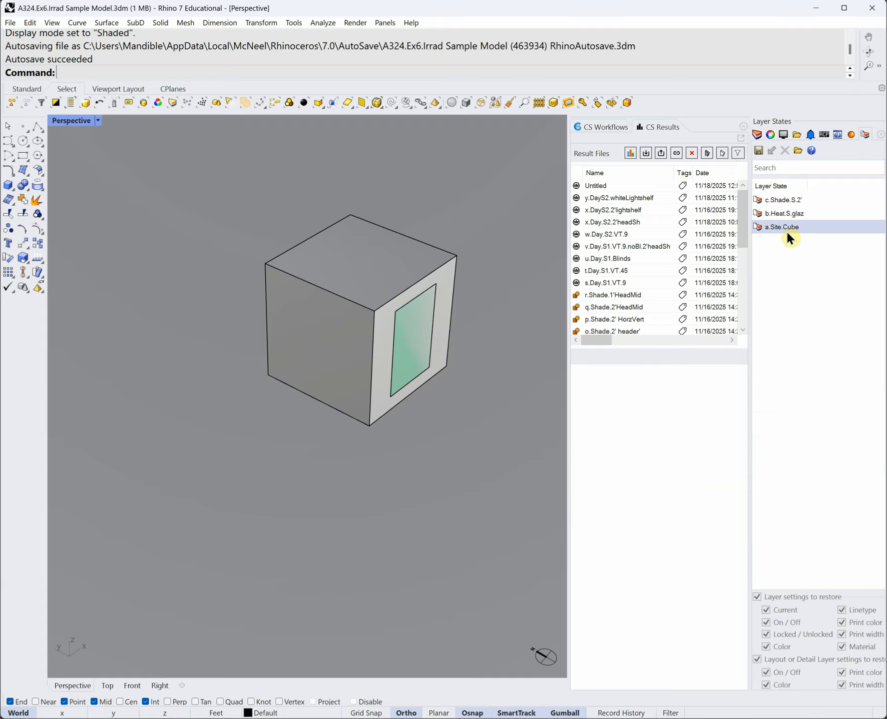
double_click(782, 211)
double_click(781, 200)
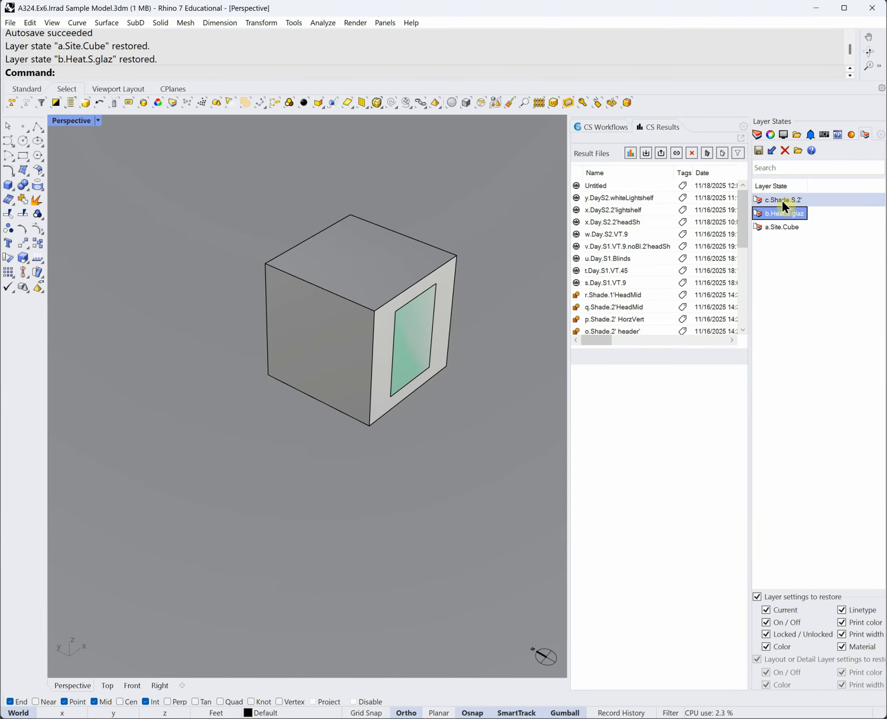
left_click(808, 311)
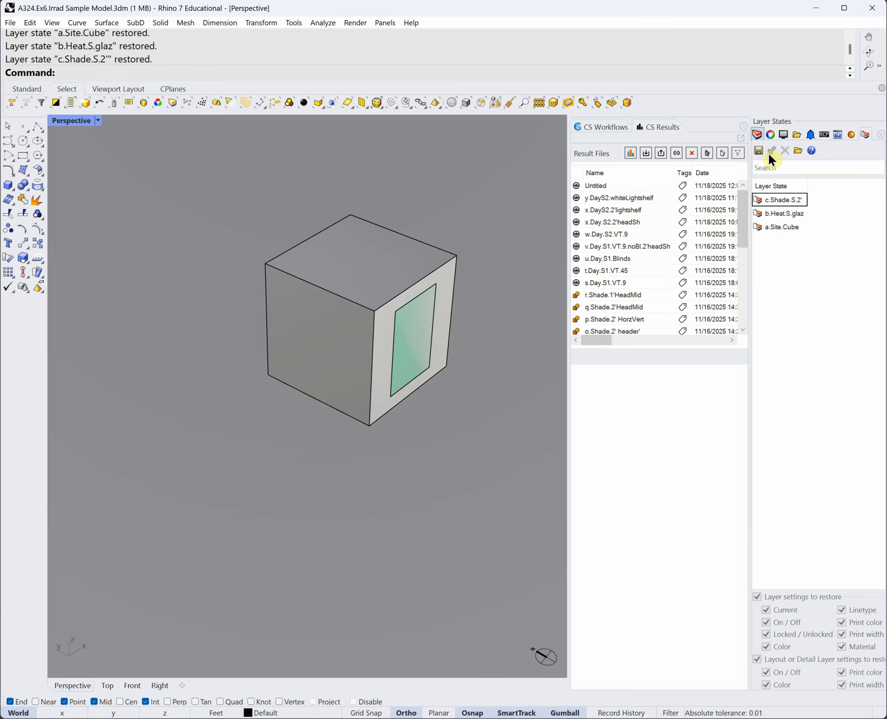
left_click(799, 213)
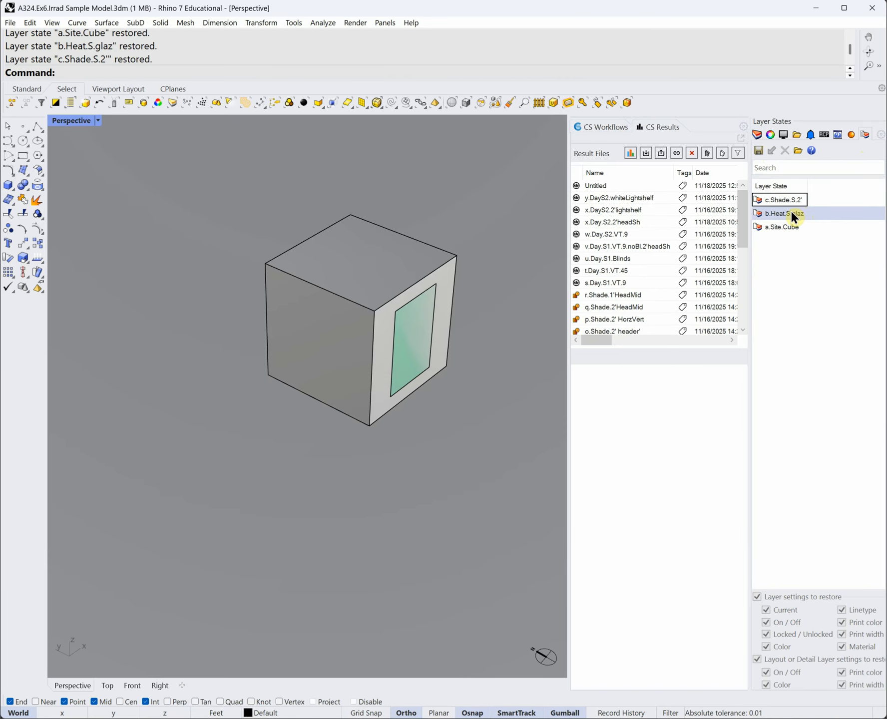
left_click(786, 214)
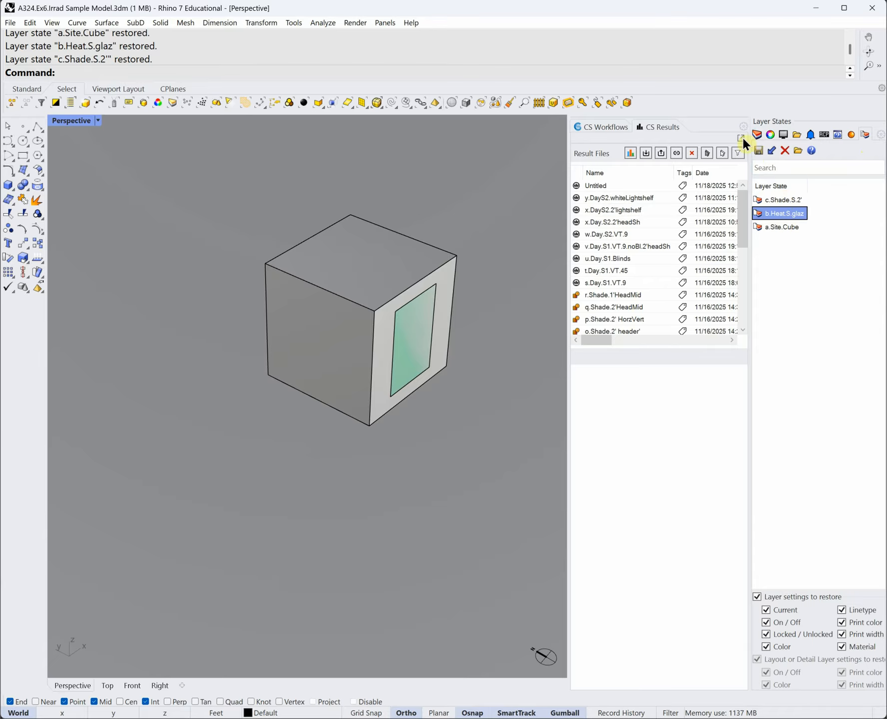
left_click(757, 135)
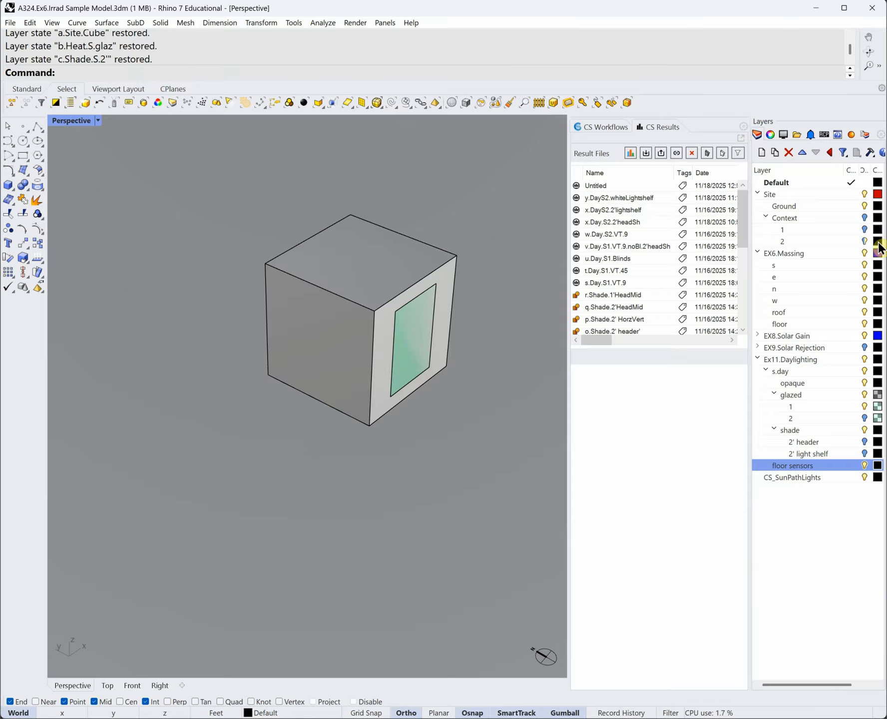
- Hide the Site ground plane and the Ex11.Daylighting glazing and shades, then orbit inside the open box
left_click(864, 194)
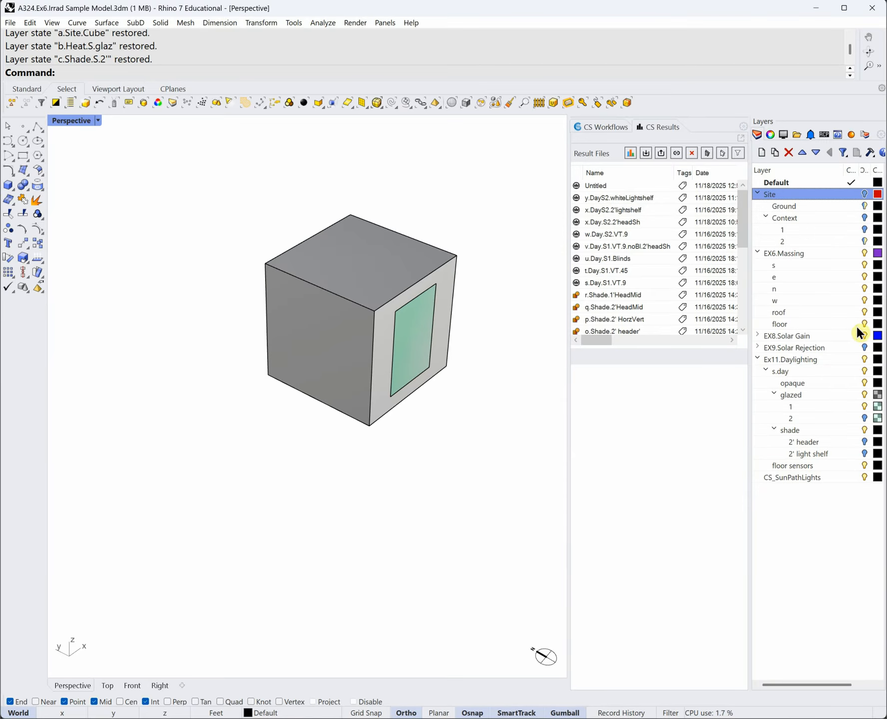
left_click(864, 265)
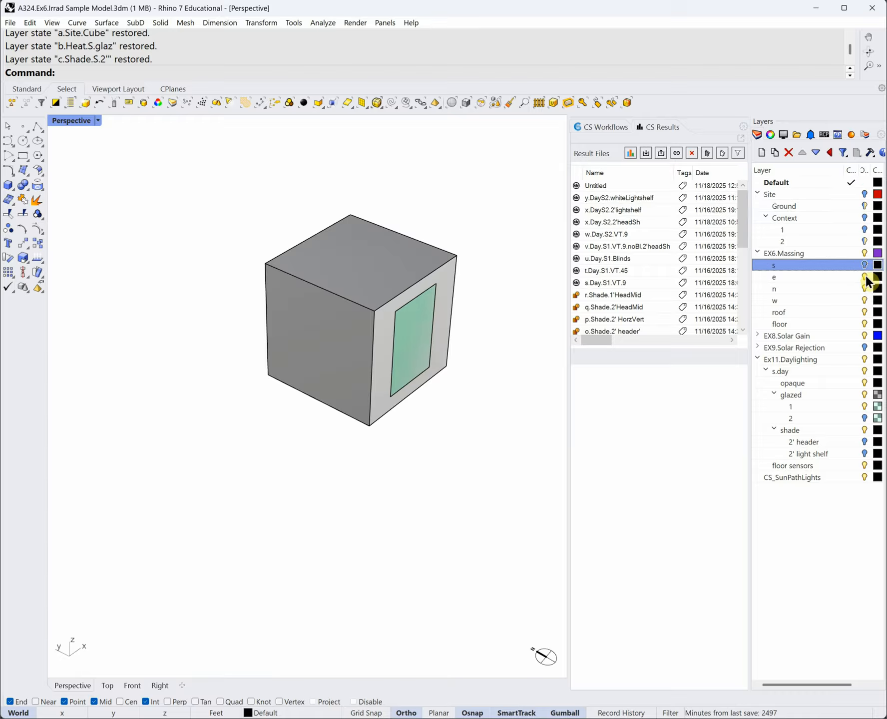
left_click(865, 361)
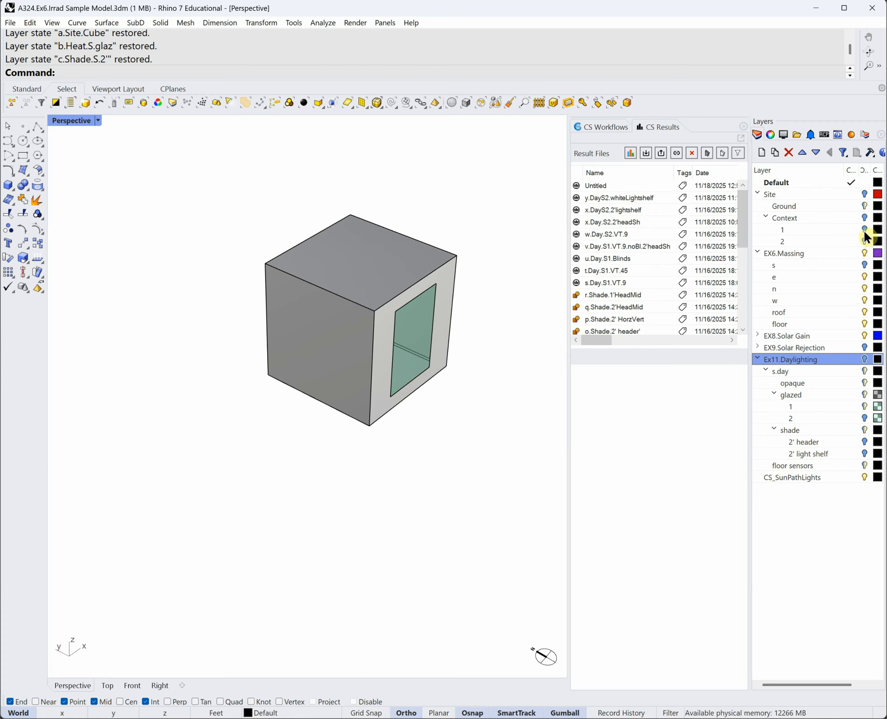
left_click(864, 360)
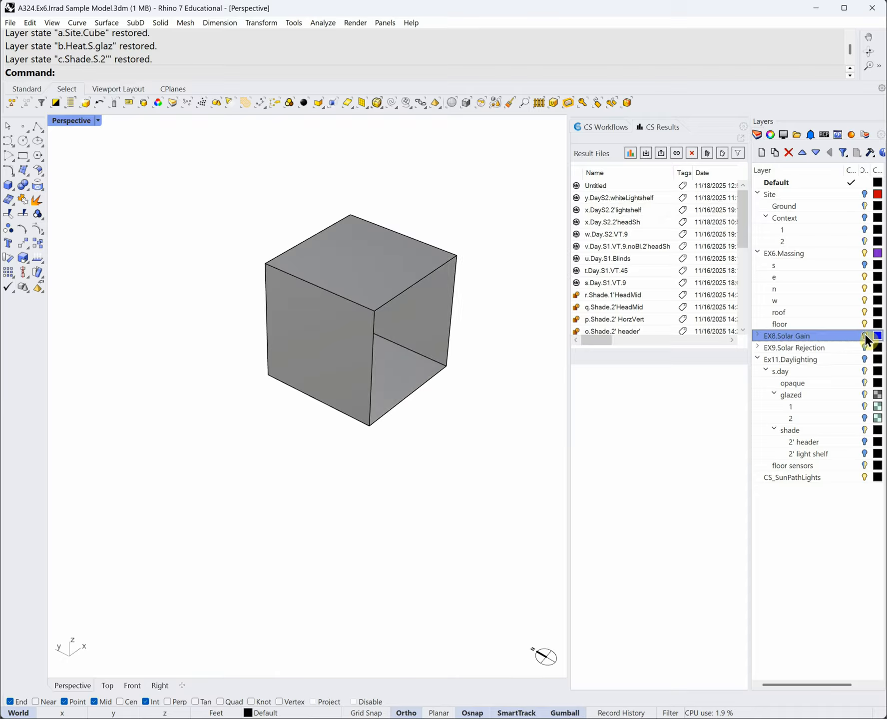
right_click_drag(480, 416, 465, 394)
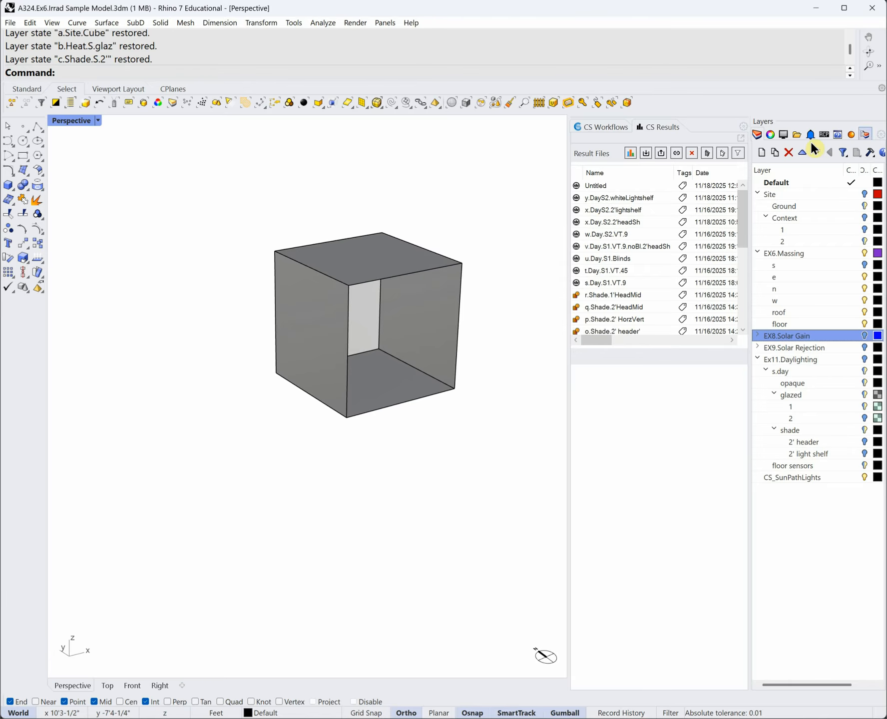
left_click(867, 135)
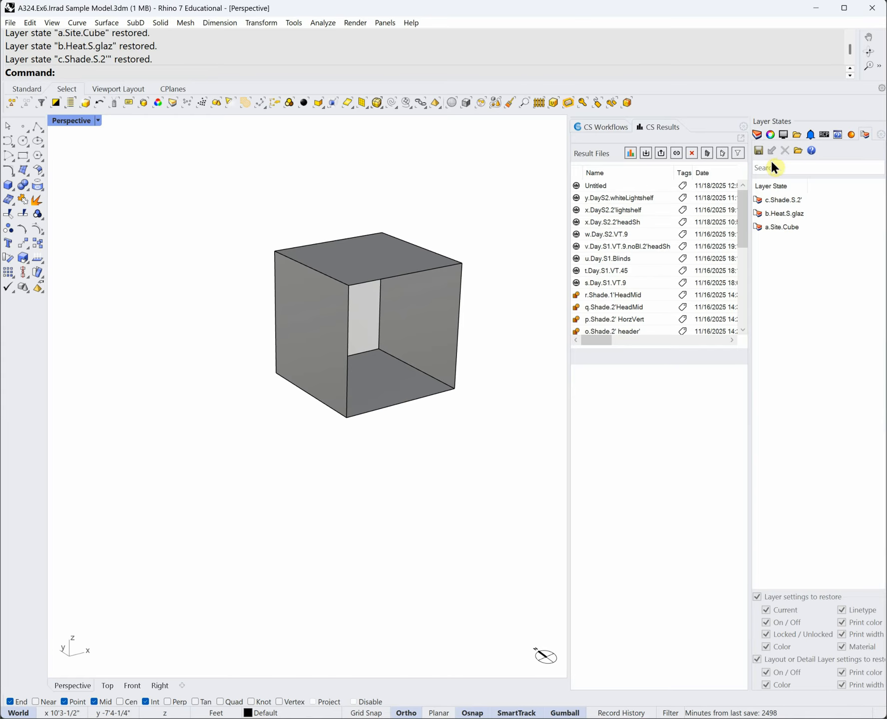
- Save the current layer visibility as a new layer state named d.Soff
left_click(758, 151)
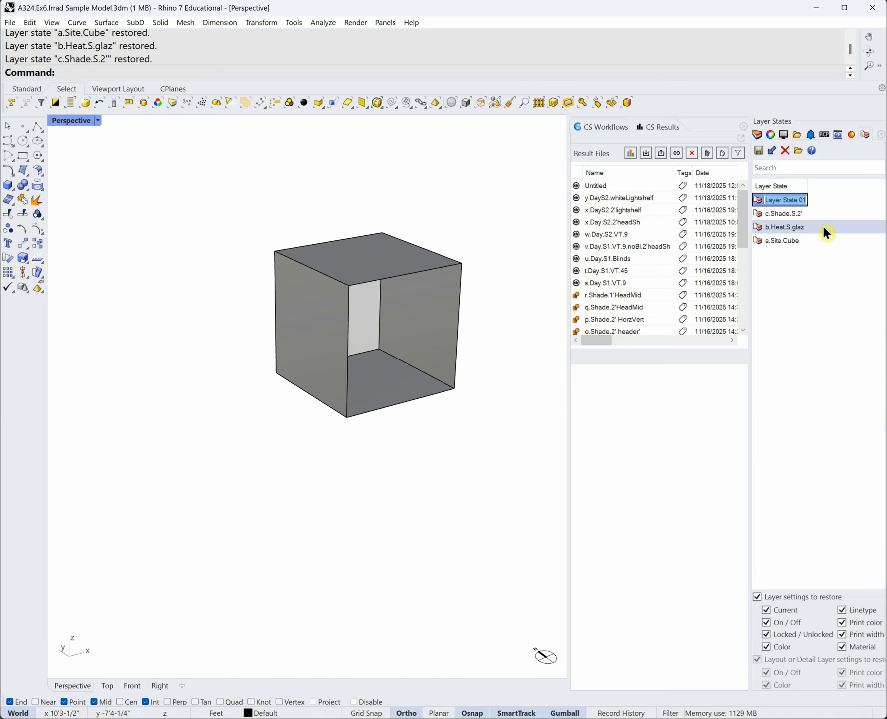
type("d.Soff")
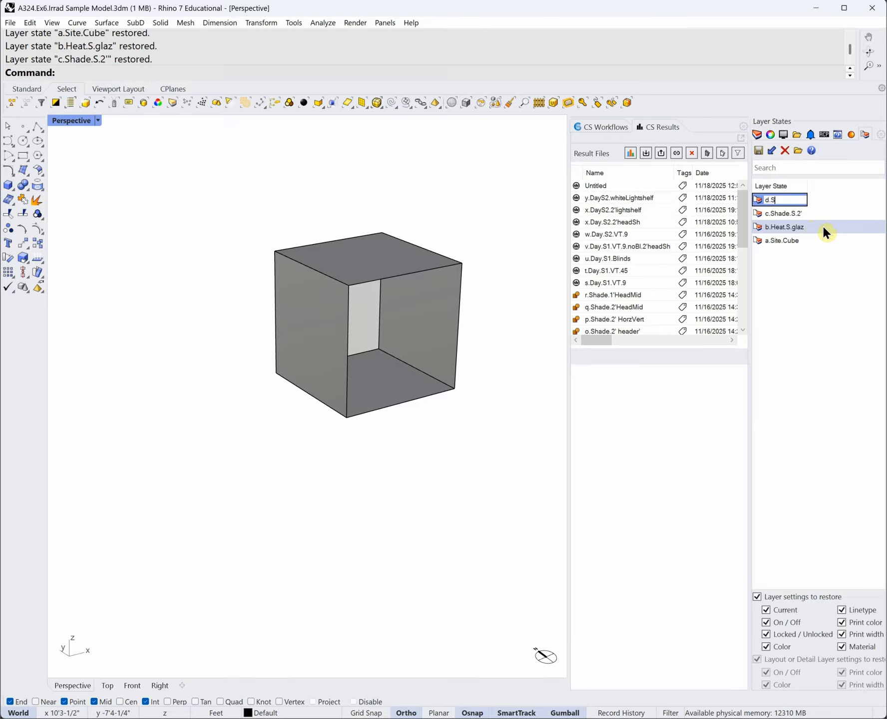
key("Return")
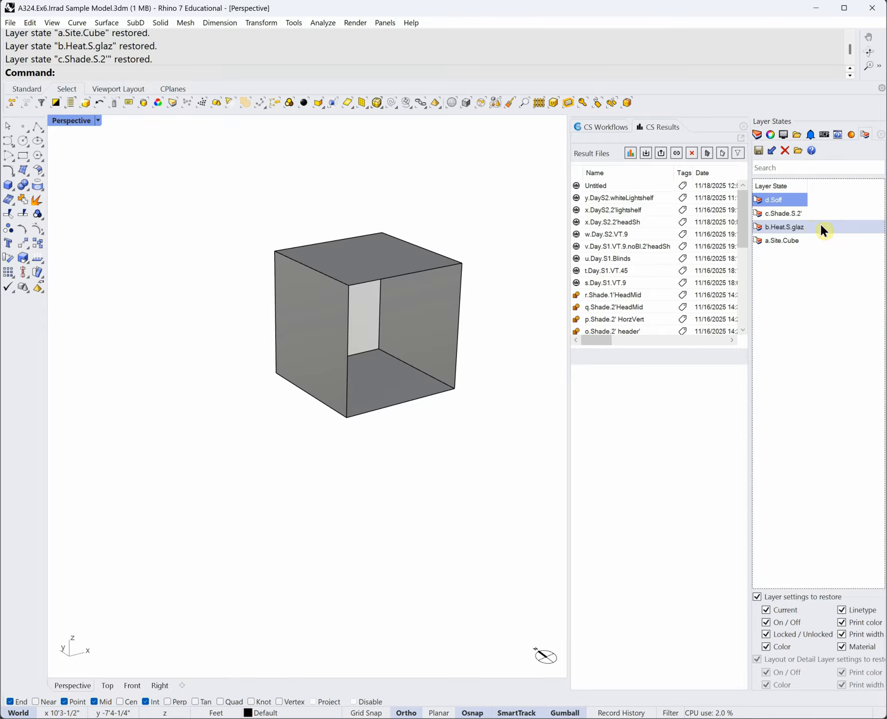
- Restore c.Shade.S.2', then d.Soff, then c.Shade.S.2' again, and orbit around the cube
left_click(797, 217)
double_click(795, 216)
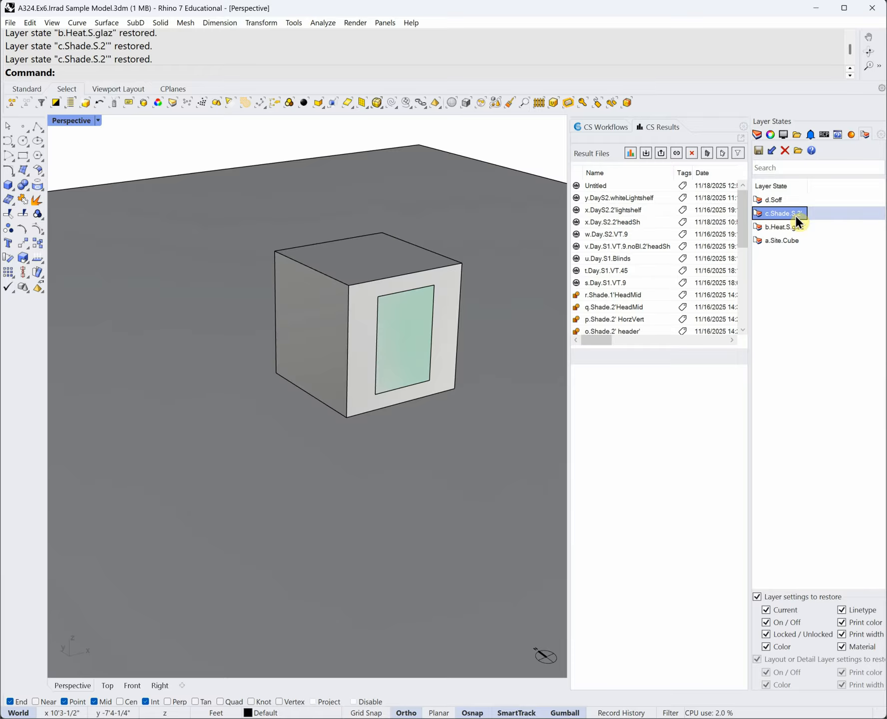
left_click(788, 202)
double_click(785, 201)
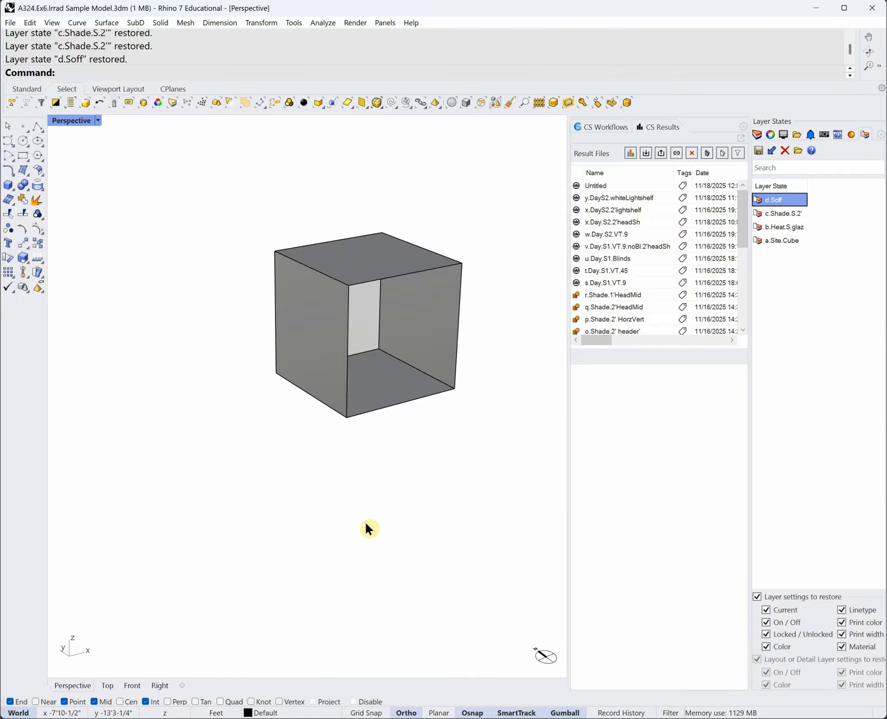
double_click(783, 213)
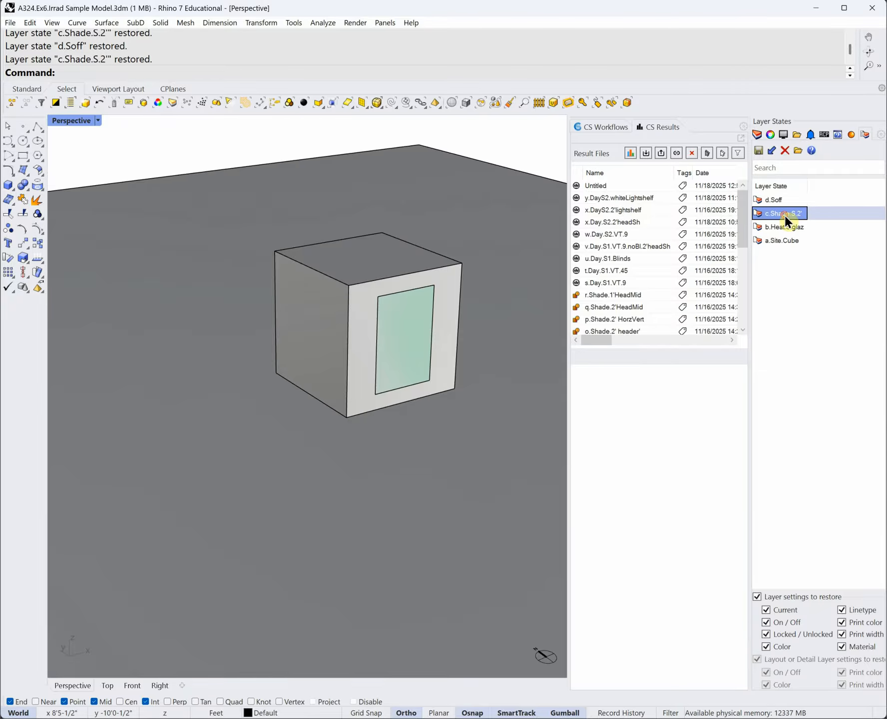
left_click(758, 135)
right_click_drag(534, 260, 479, 290)
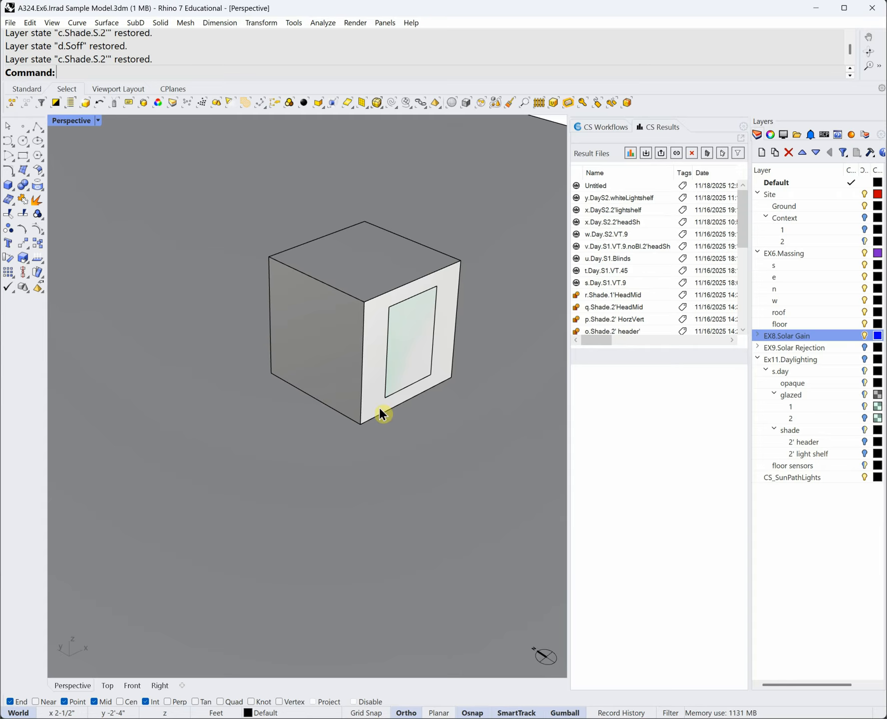
- Load the s.Day.S1.VT.9 result and switch the viewport to Ghosted display
left_click(626, 287)
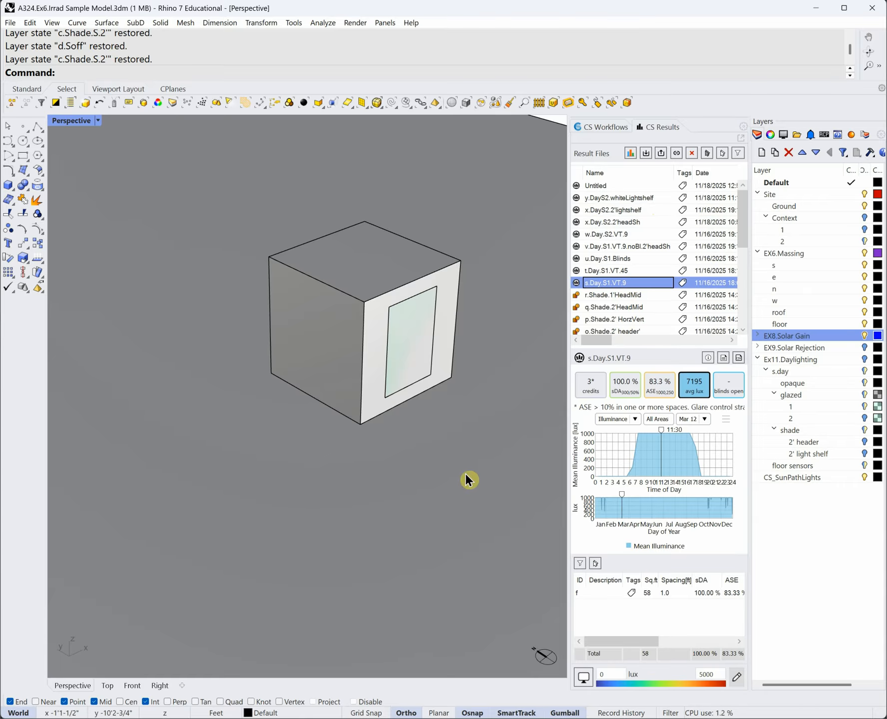
left_click(98, 121)
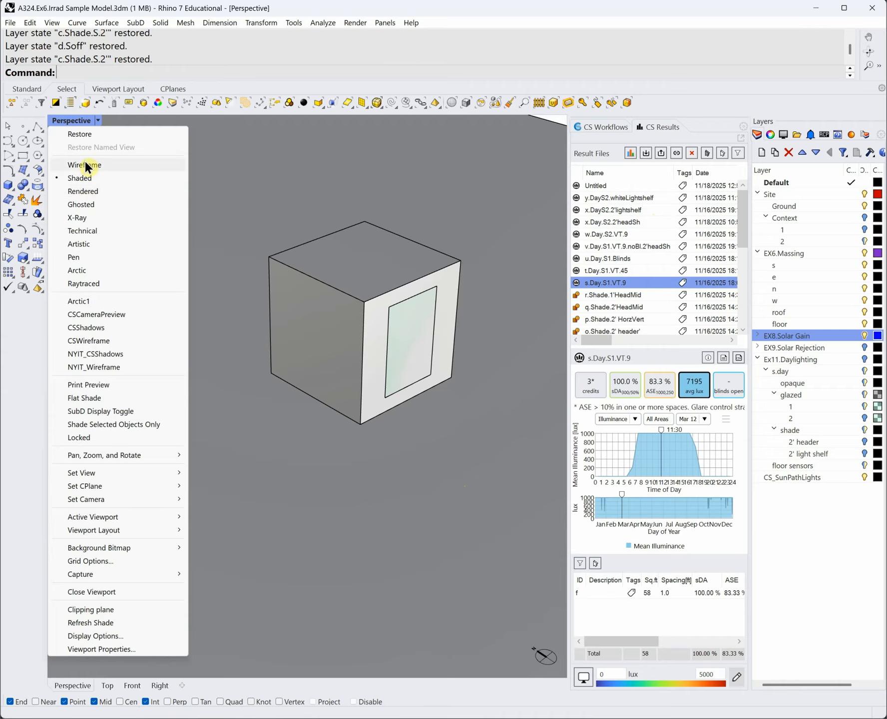
left_click(88, 203)
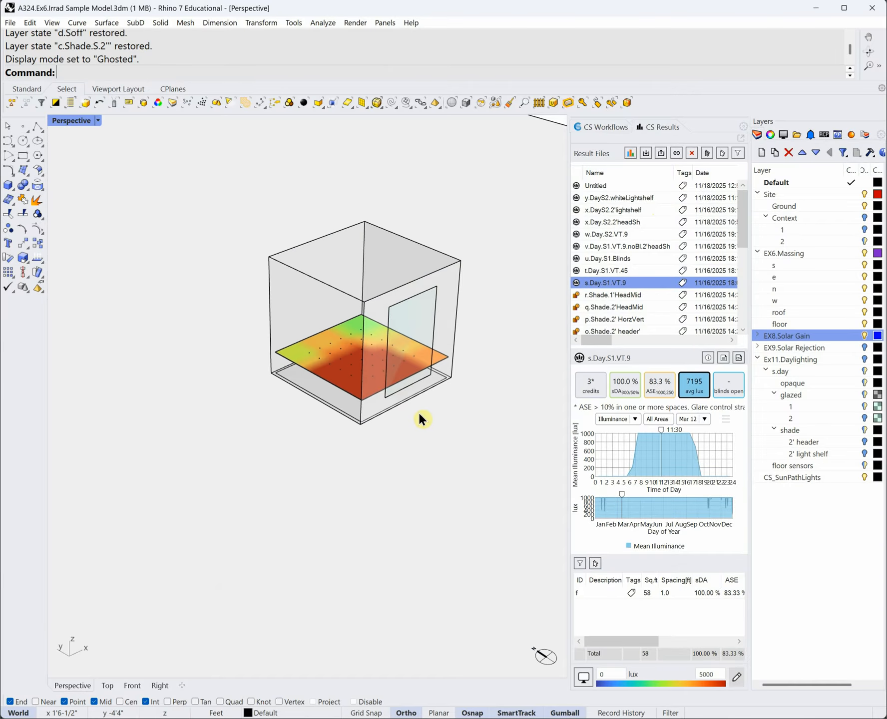
left_click(708, 357)
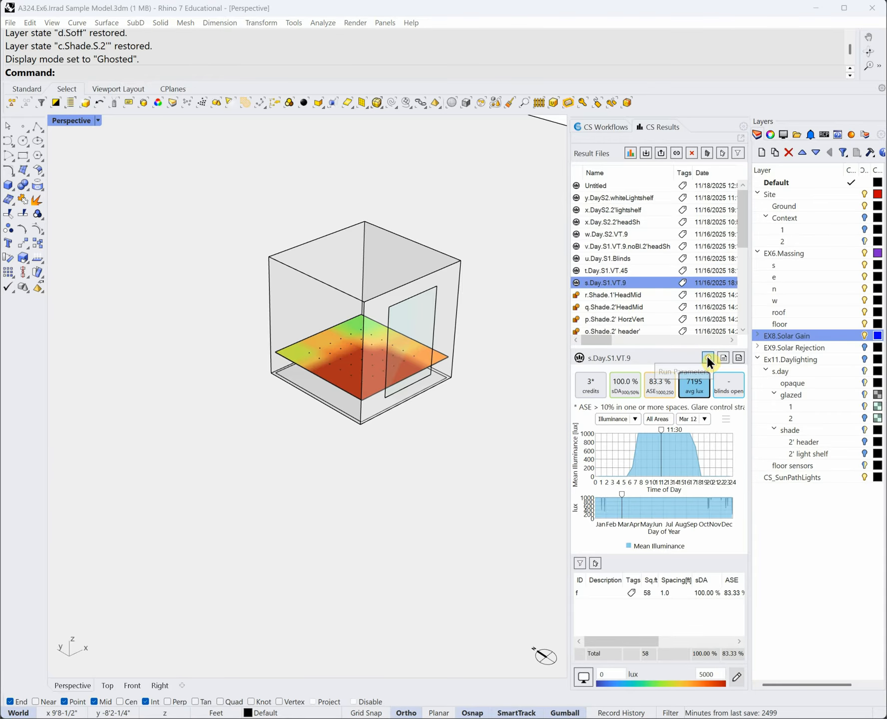
left_click_drag(486, 215, 707, 123)
double_click(706, 120)
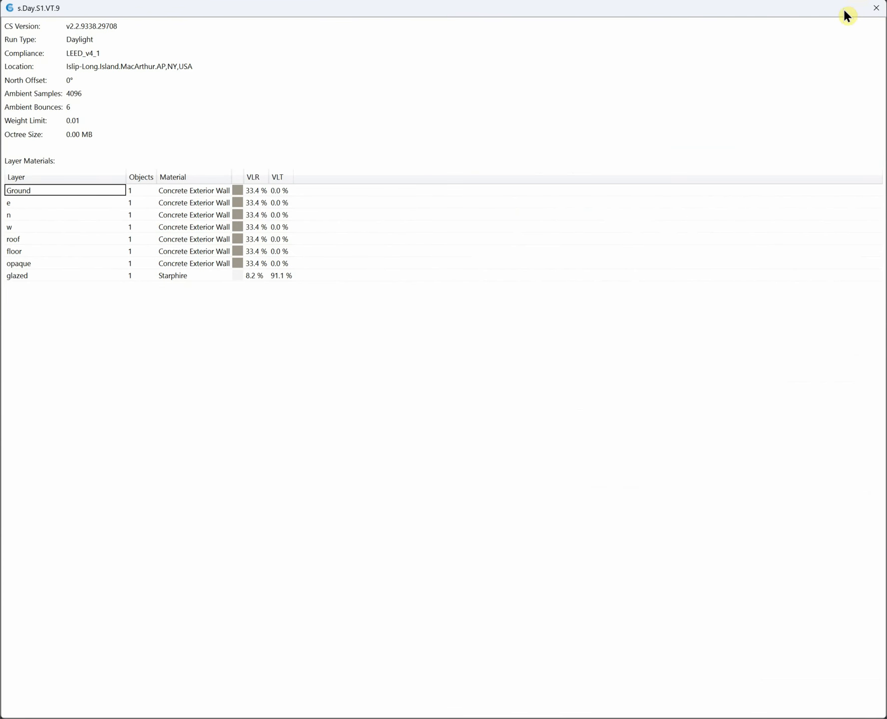
left_click(876, 8)
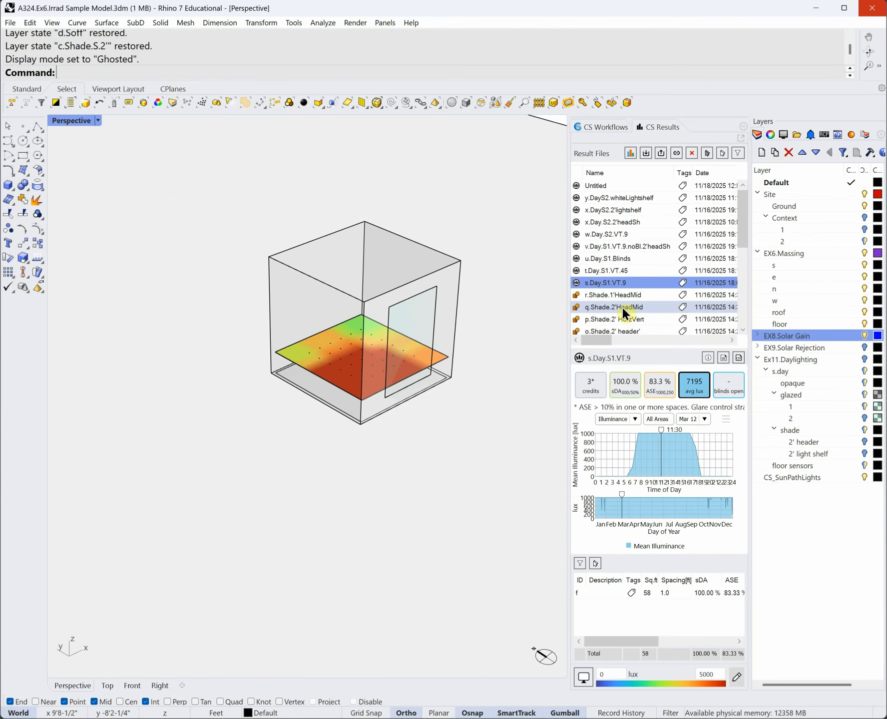
left_click(708, 358)
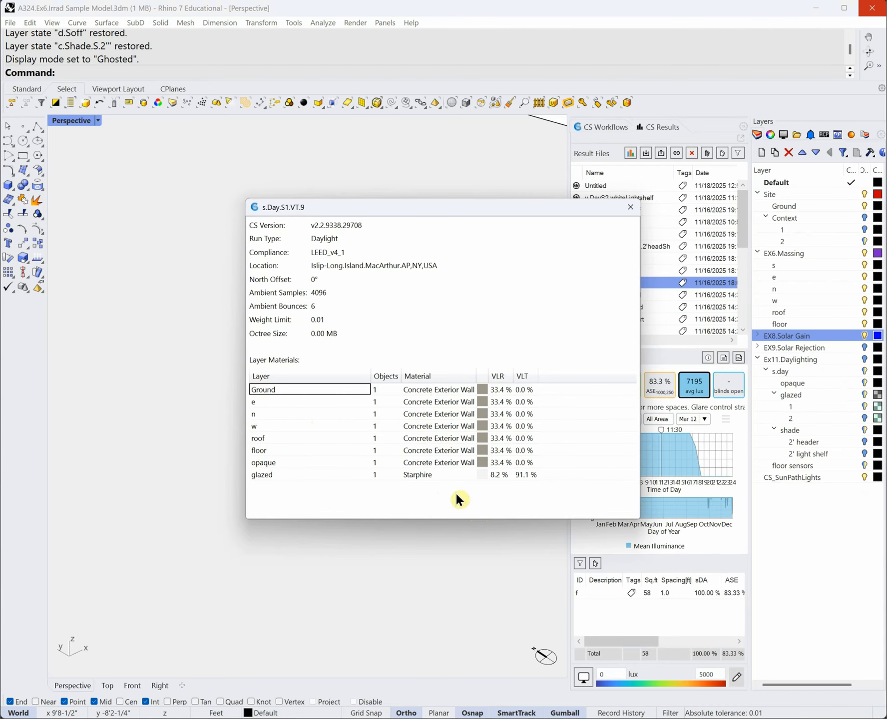
left_click(631, 205)
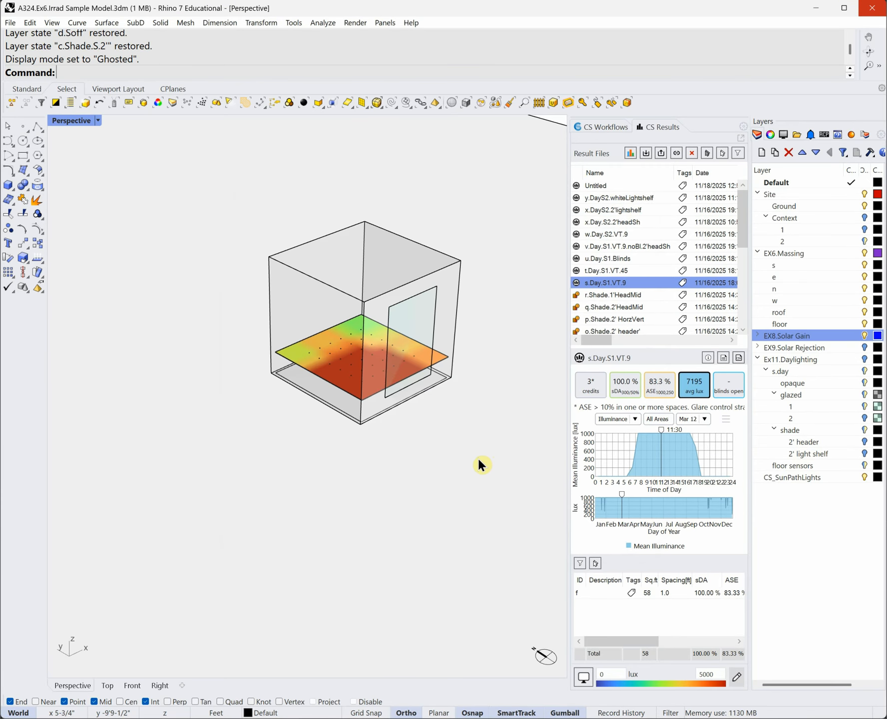
- Load the v.Day.S1.VT.9.noBl.2'headSh result, showing Ex11.Daylighting again and comparing with s.Day.S1.VT.9
left_click(656, 248)
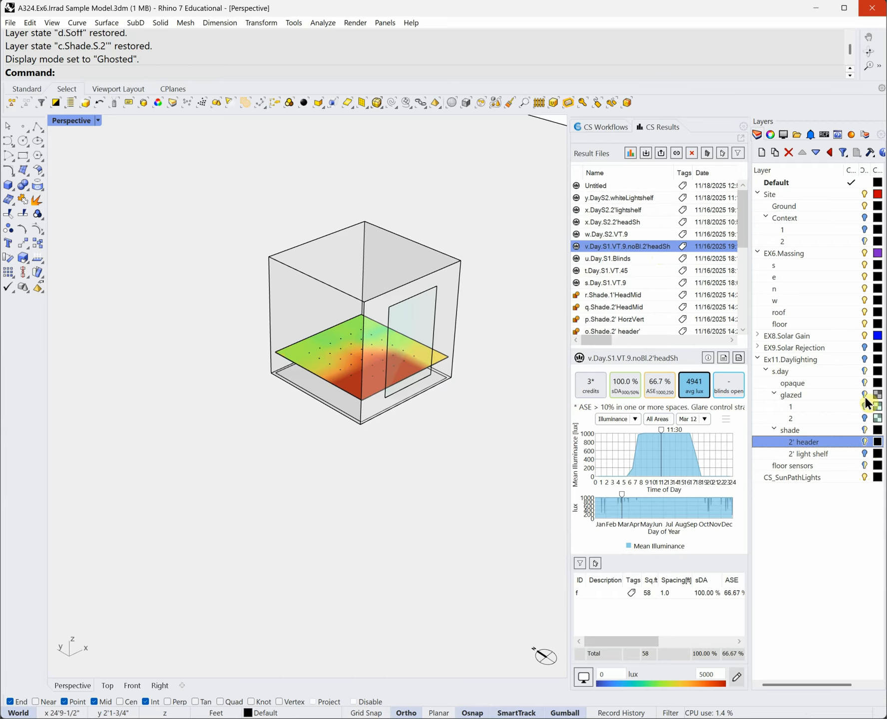
left_click(865, 359)
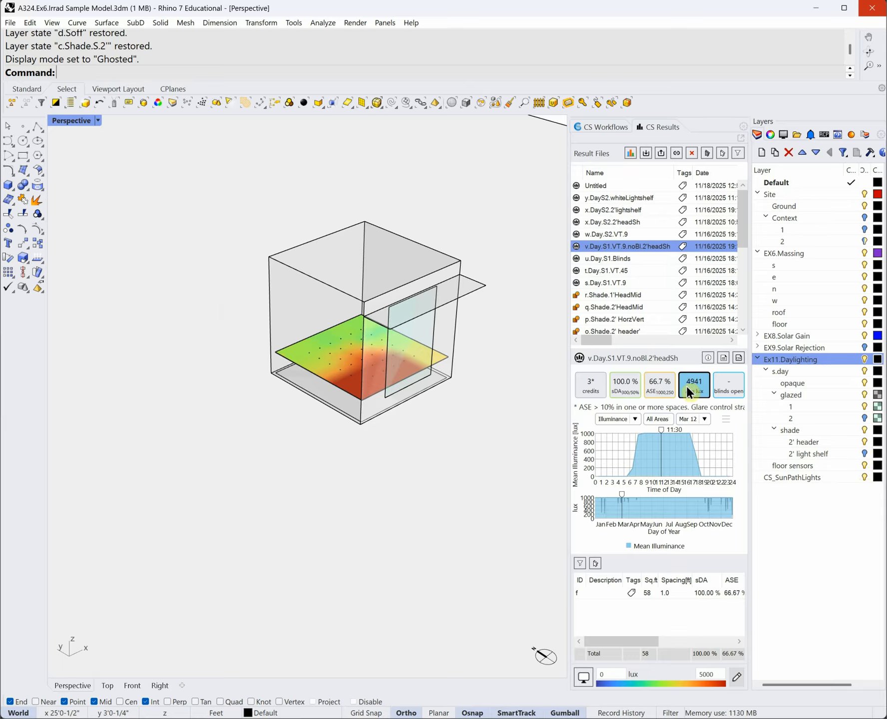
left_click(631, 283)
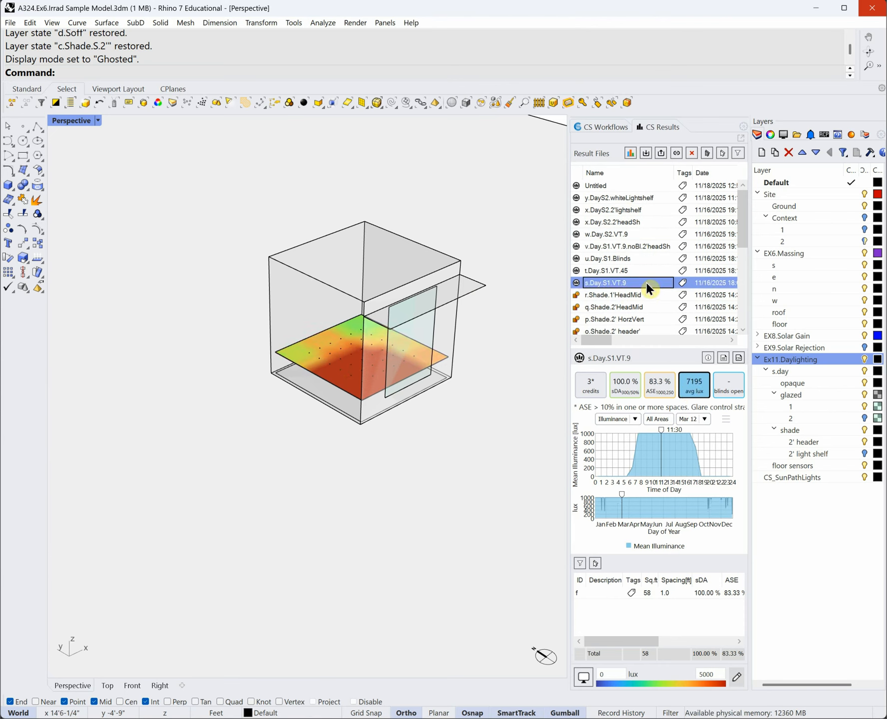
left_click(658, 245)
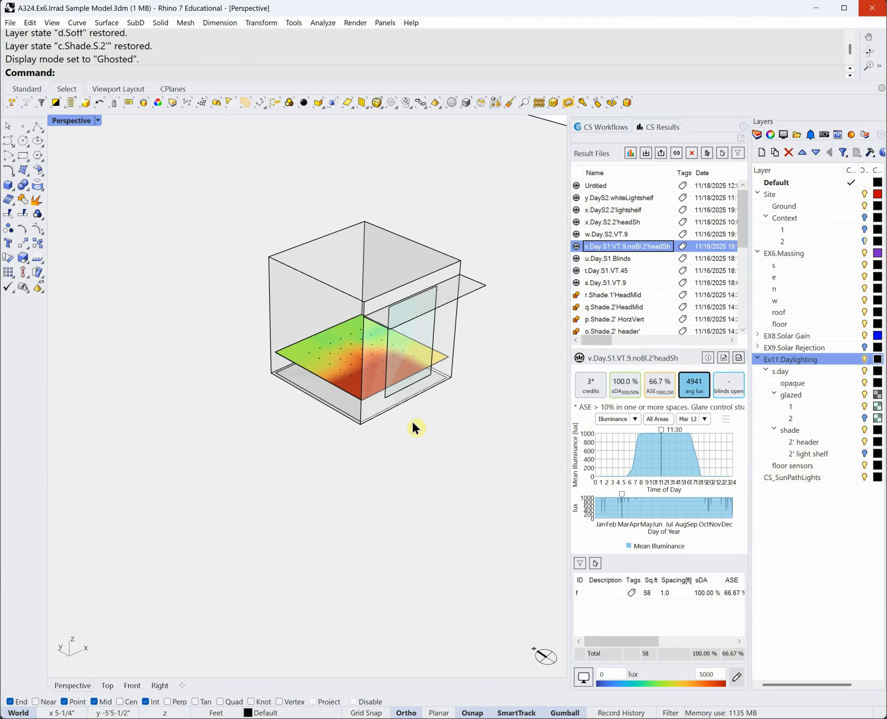
- Orbit the room, inspect a single floor sensor's readings, and select the light shelf
right_click_drag(420, 427, 423, 434)
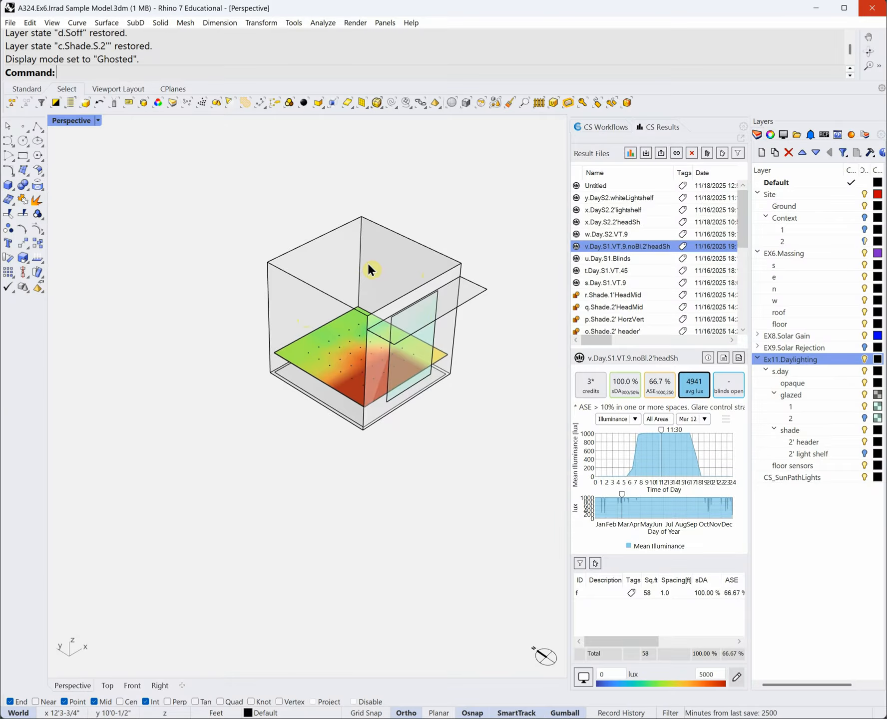
right_click_drag(429, 491, 433, 480)
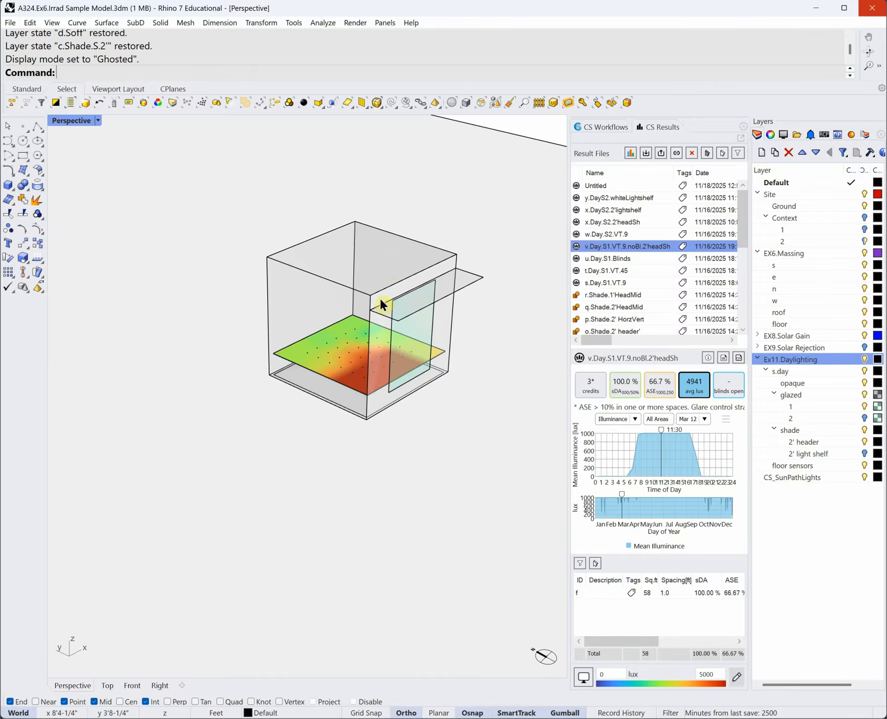
left_click(416, 360)
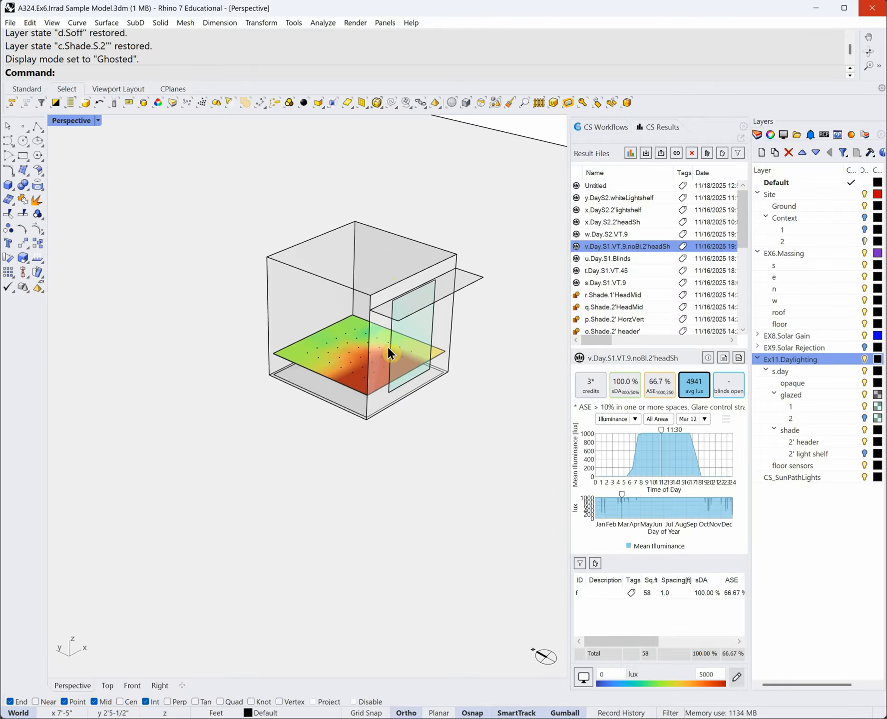
right_click_drag(431, 491, 436, 450)
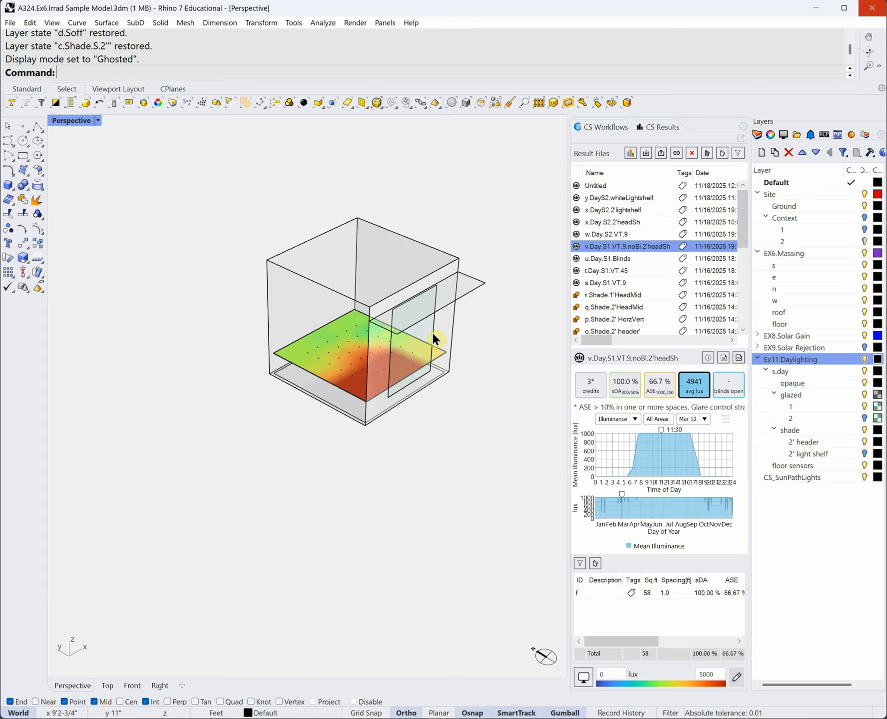
left_click(468, 294)
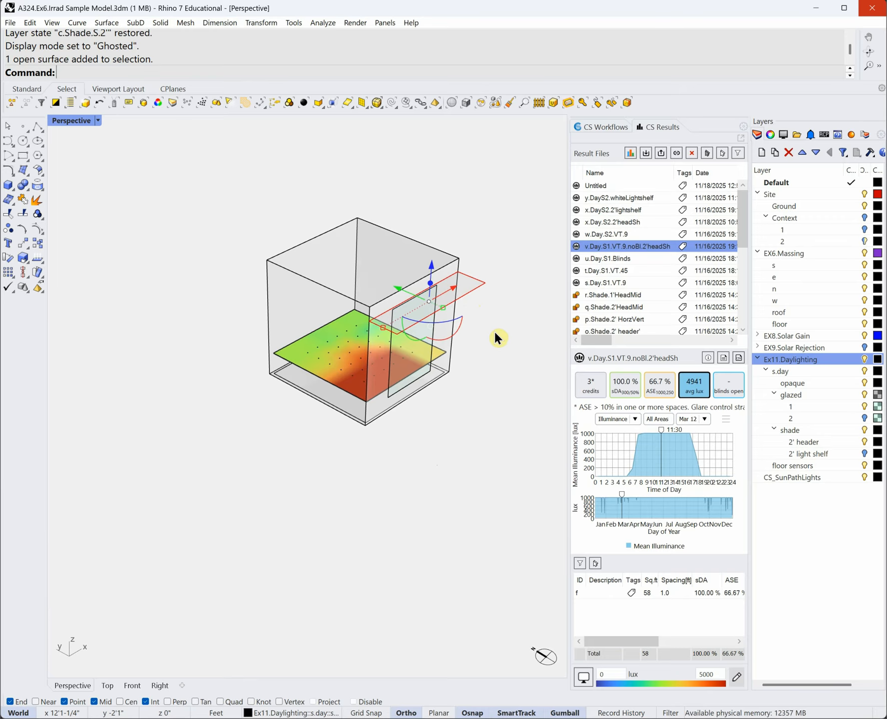
left_click(500, 361)
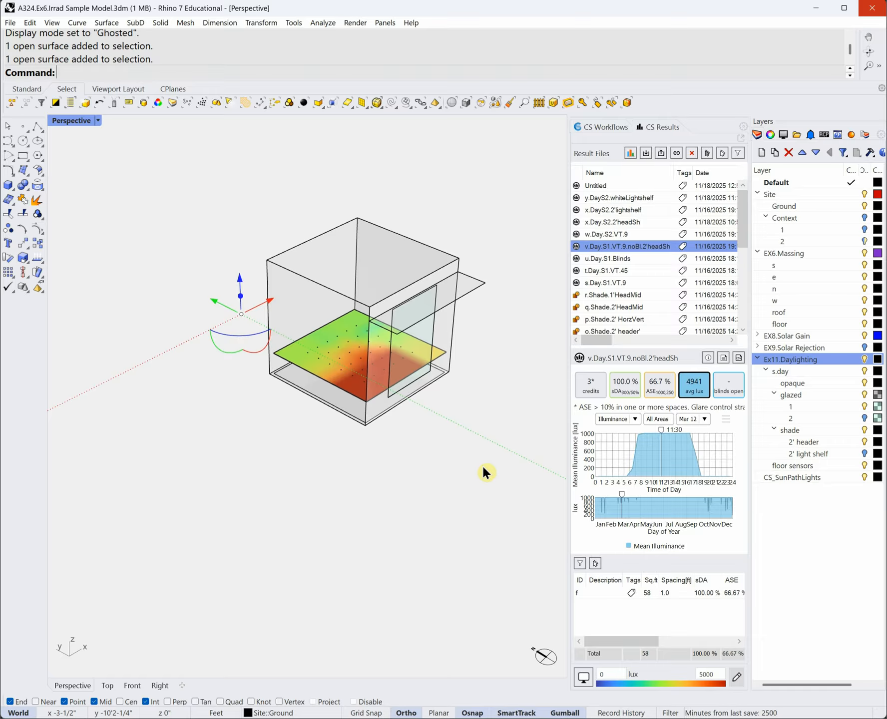
scroll(482, 467, "down", 6)
left_click(441, 187)
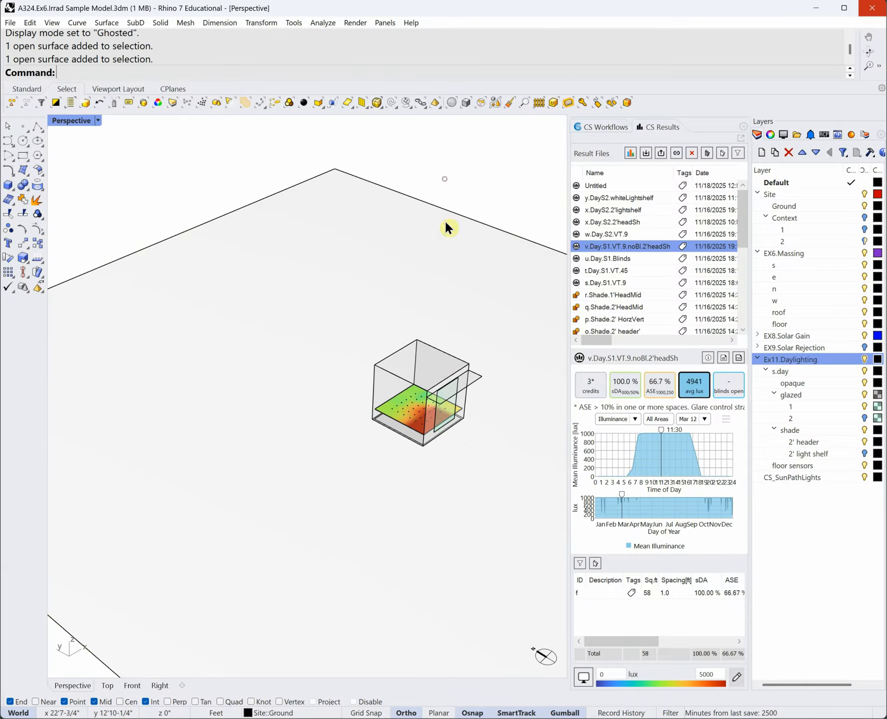
scroll(448, 428, "up", 2)
scroll(498, 391, "up", 4)
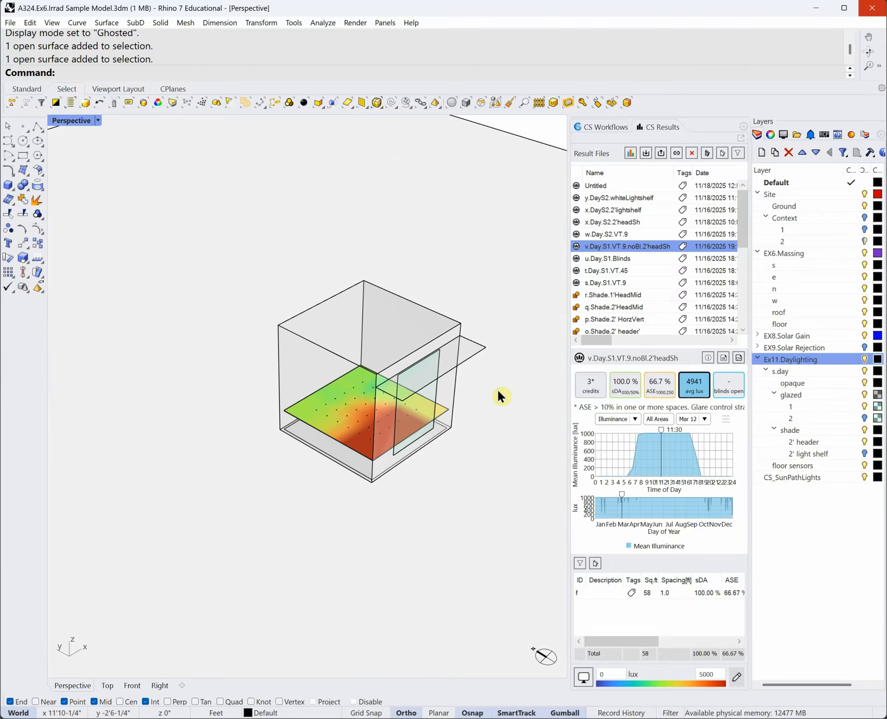
right_click_drag(498, 390, 479, 456)
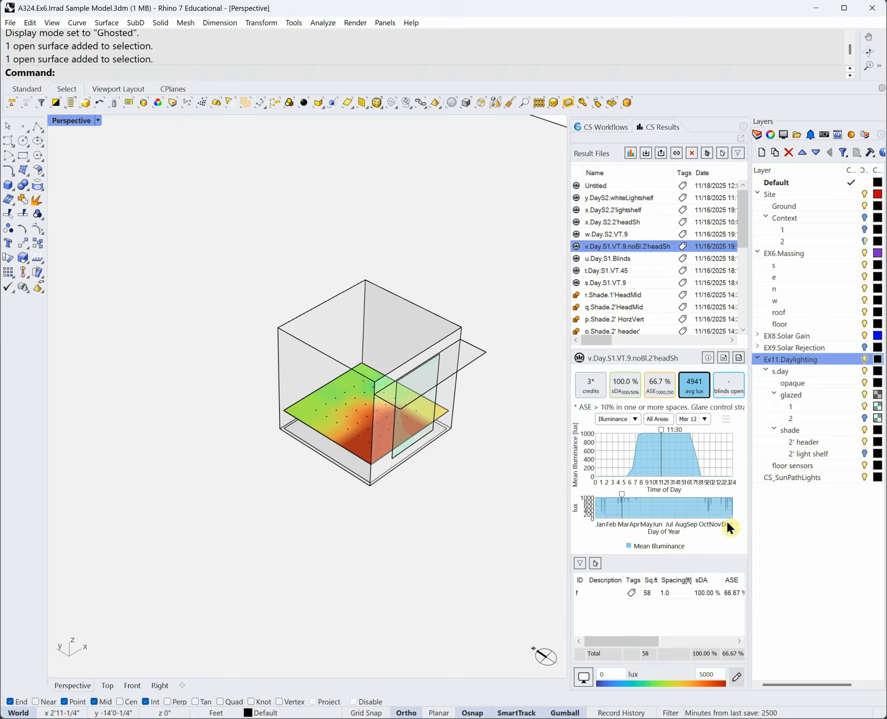
right_click_drag(458, 540, 503, 538)
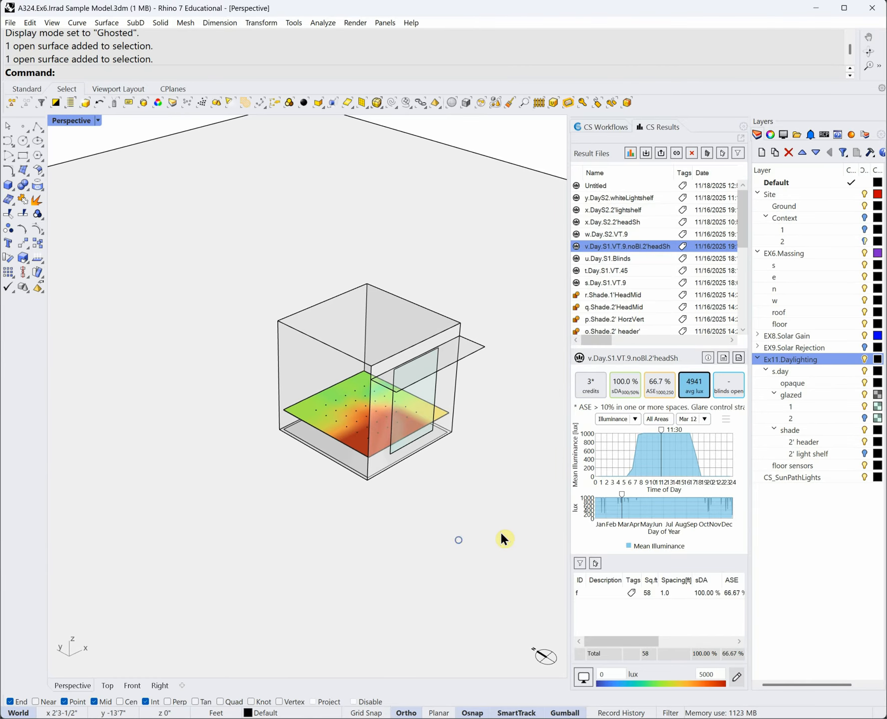
- Turn off the glazed 1 and 2, 2' header and EX8.Solar Gain layers, leaving the upper pane
left_click(864, 418)
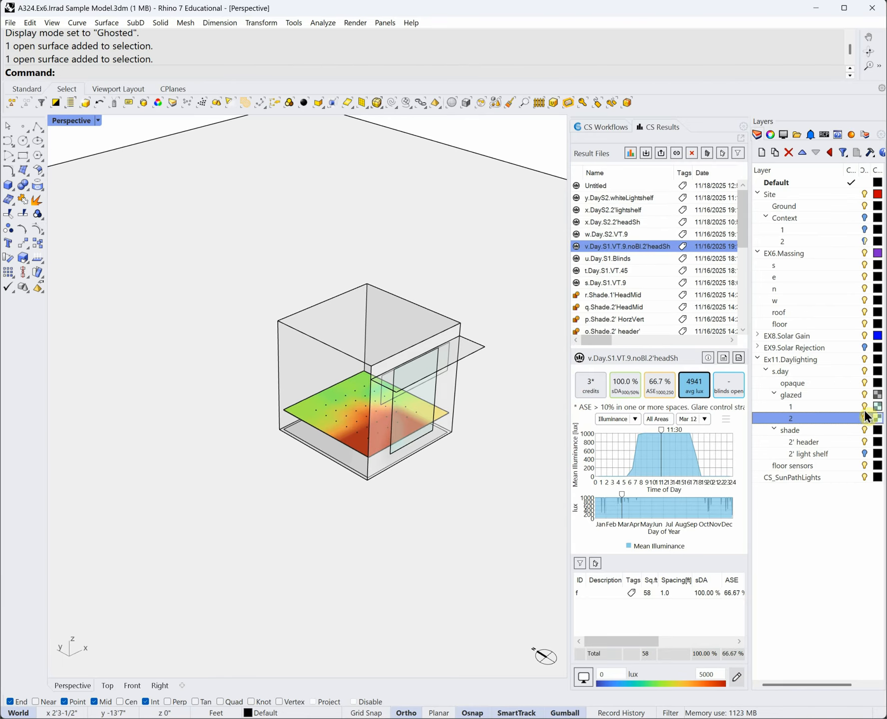
left_click(864, 406)
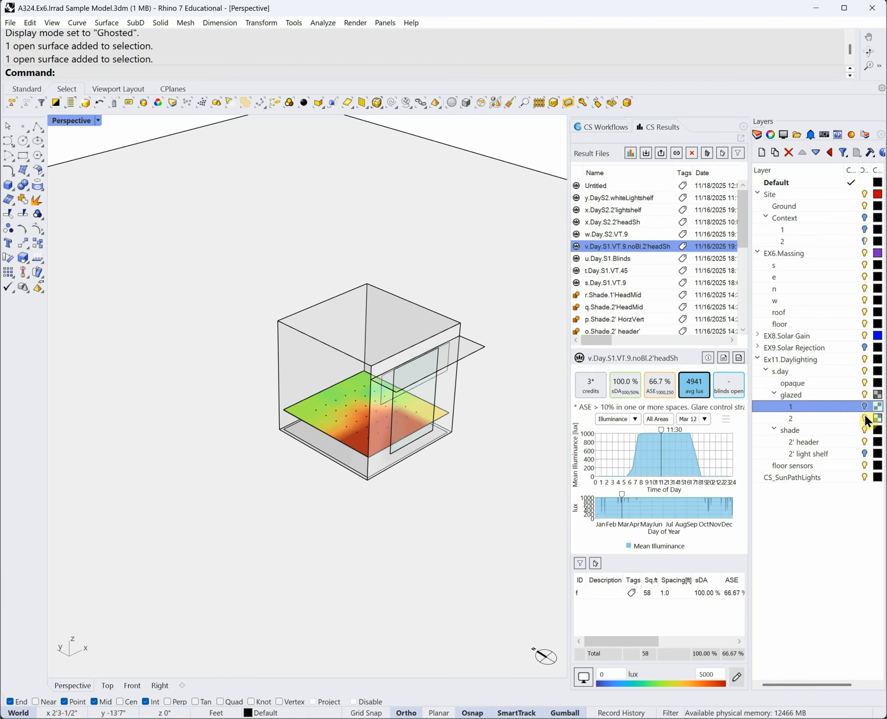
left_click(866, 442)
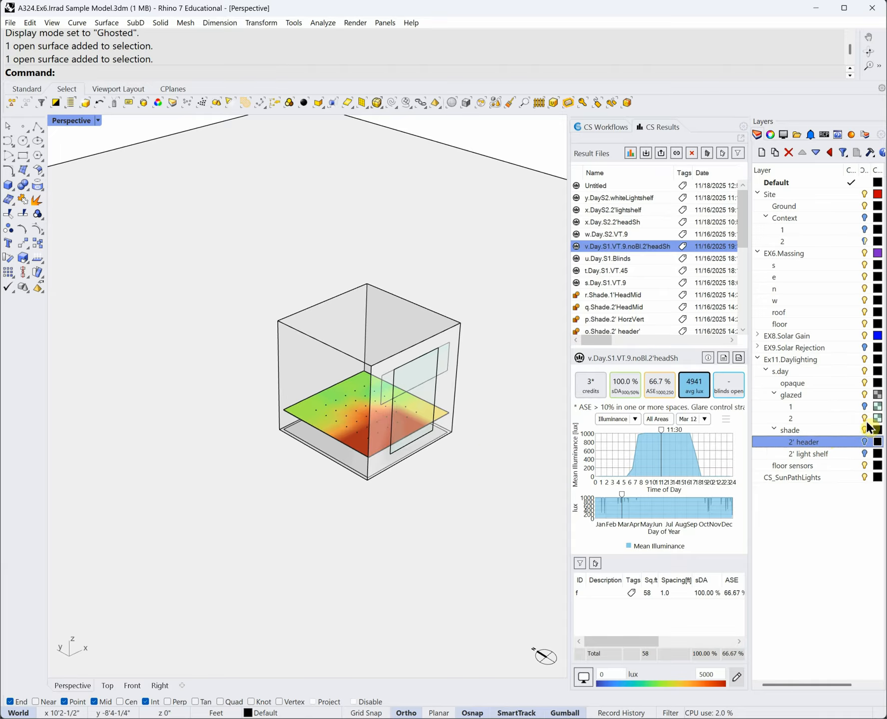
left_click(864, 419)
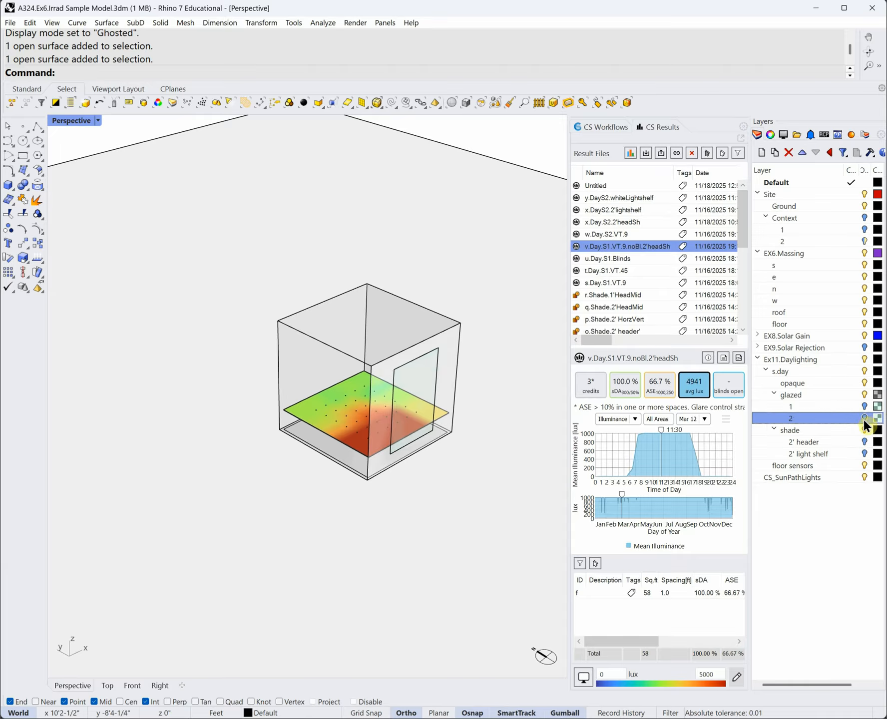
left_click(864, 335)
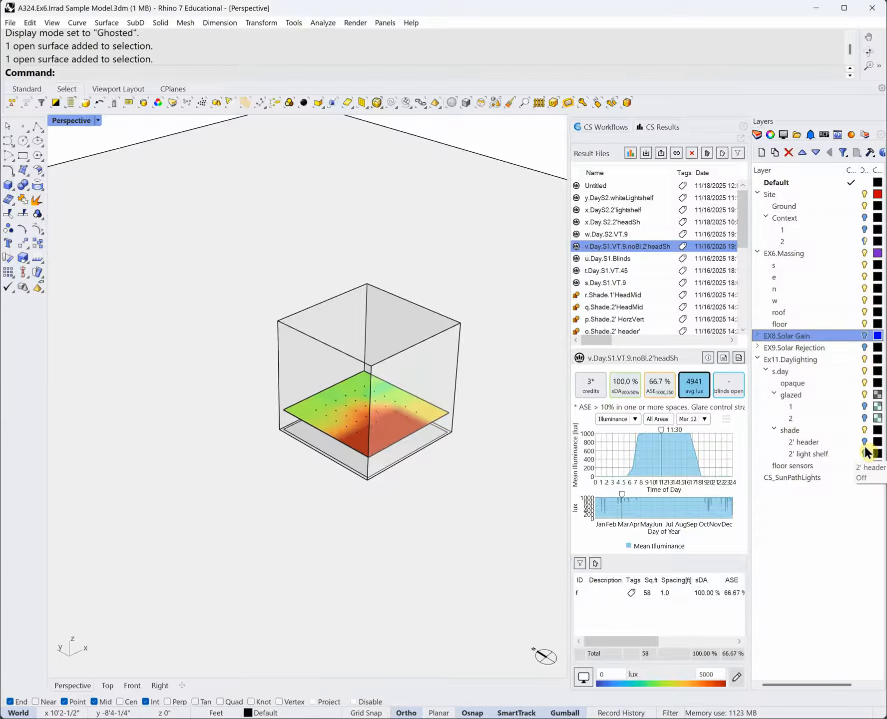
left_click(864, 407)
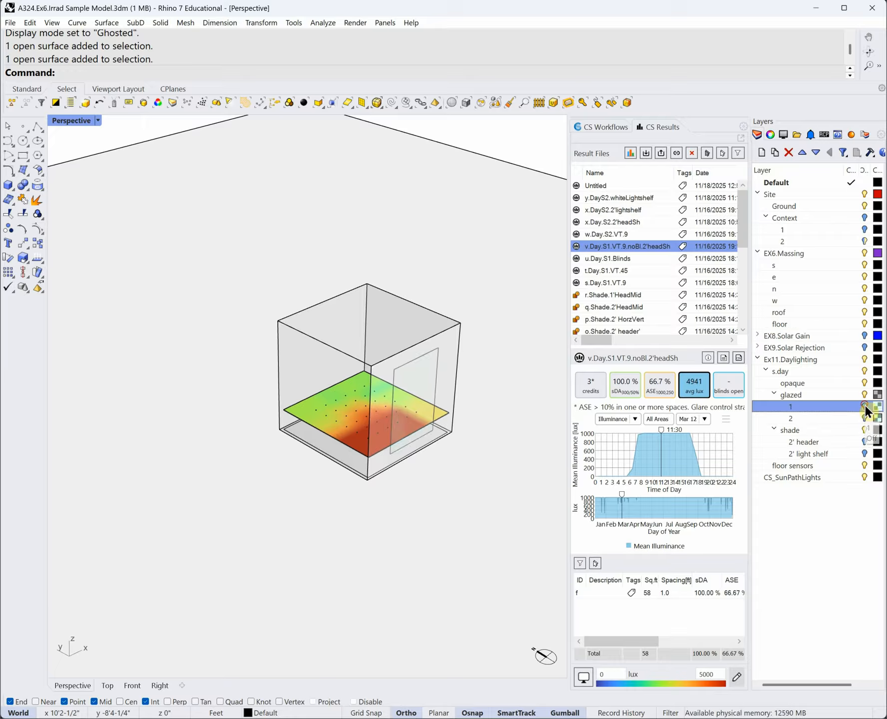
left_click(864, 407)
left_click(864, 406)
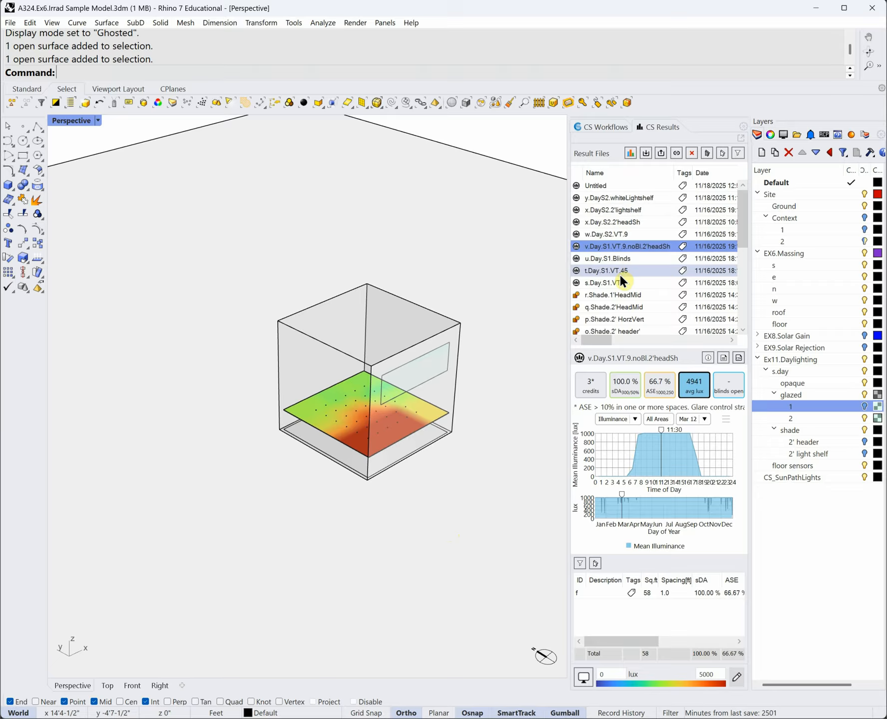
- Load the w.Day.S2.VT.9 results, check a floor sensor's lux, and trim the legend maximum's extra digit
left_click(627, 240)
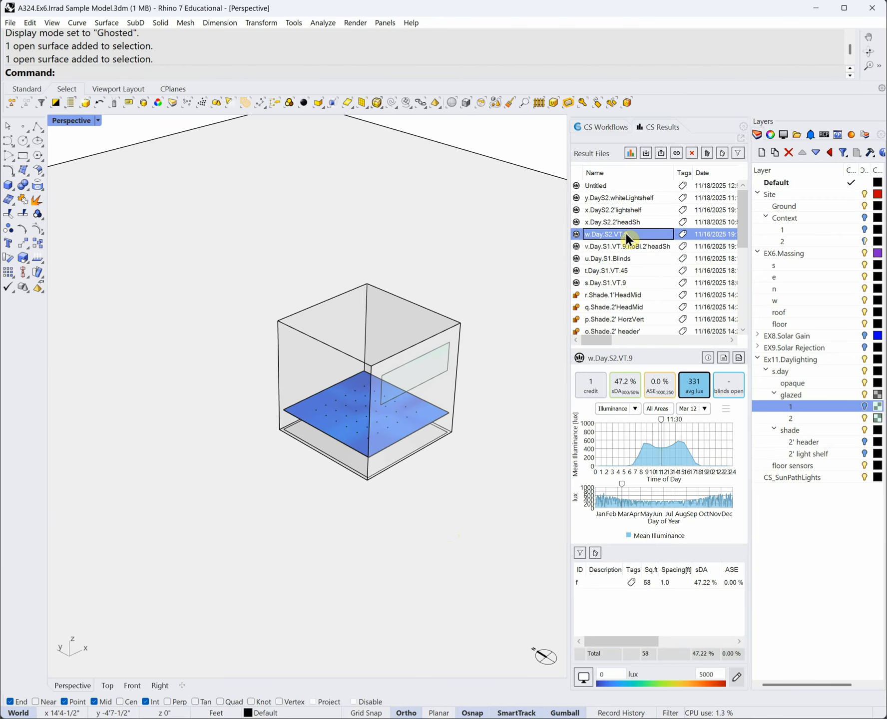
left_click(381, 430)
right_click_drag(497, 414, 502, 412)
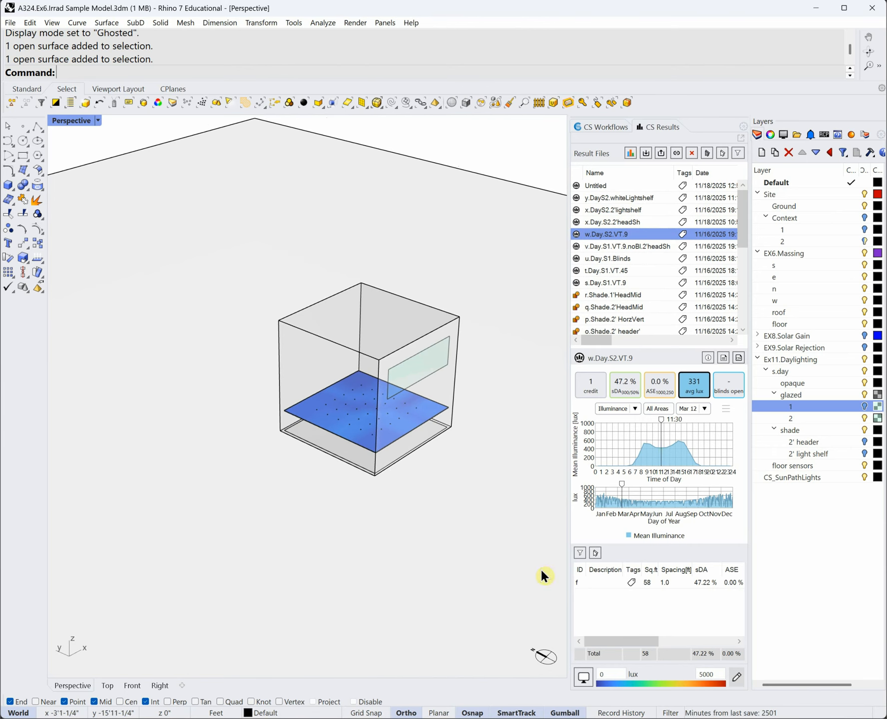
left_click(717, 674)
key("BackSpace")
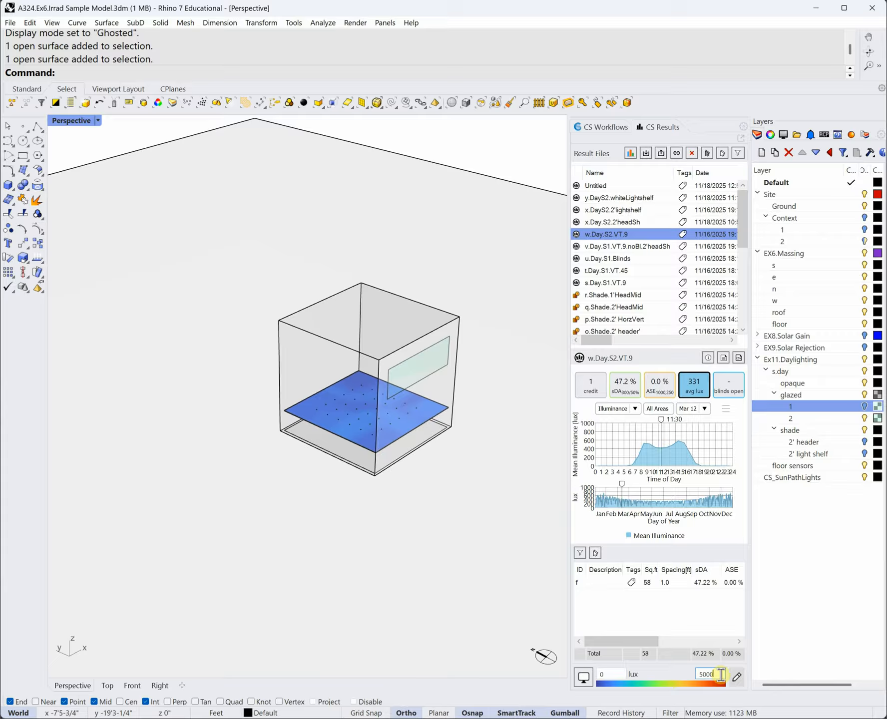
- Set the legend maximum to 500 lux and show Annual values instead of a single day
left_click(385, 426)
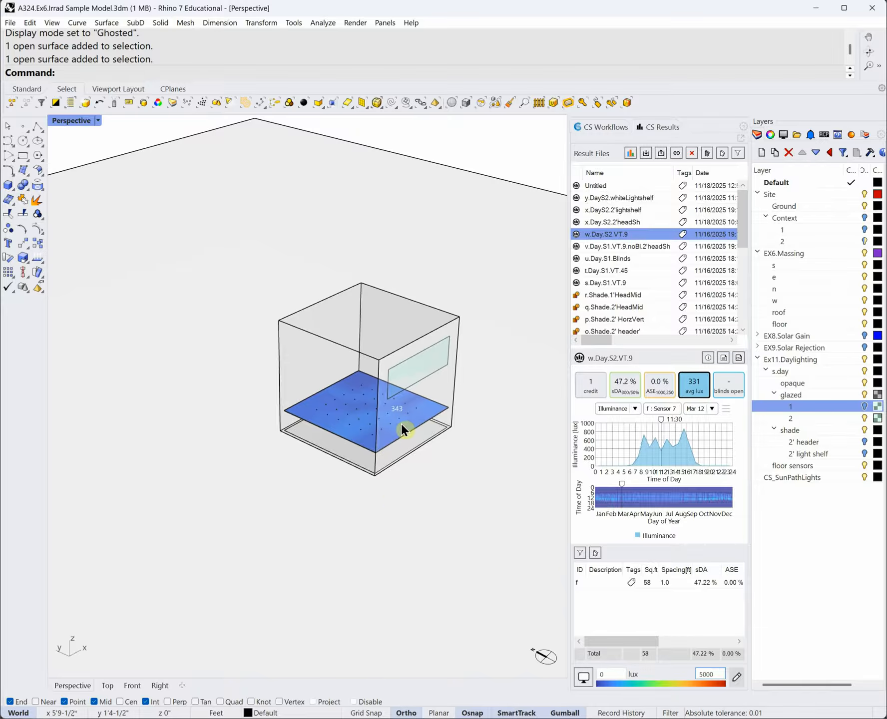
left_click(719, 674)
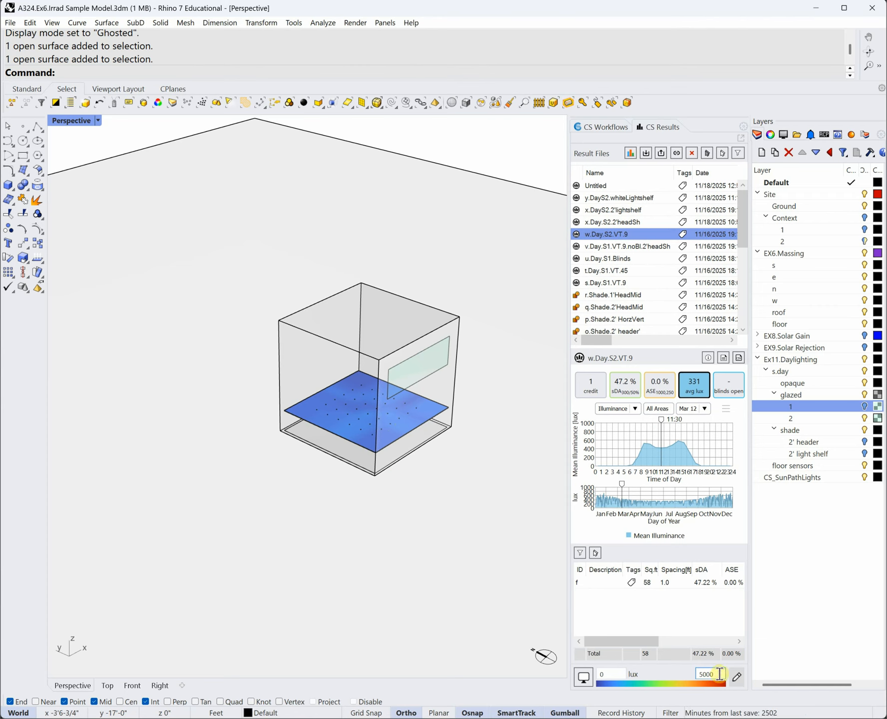
type("500")
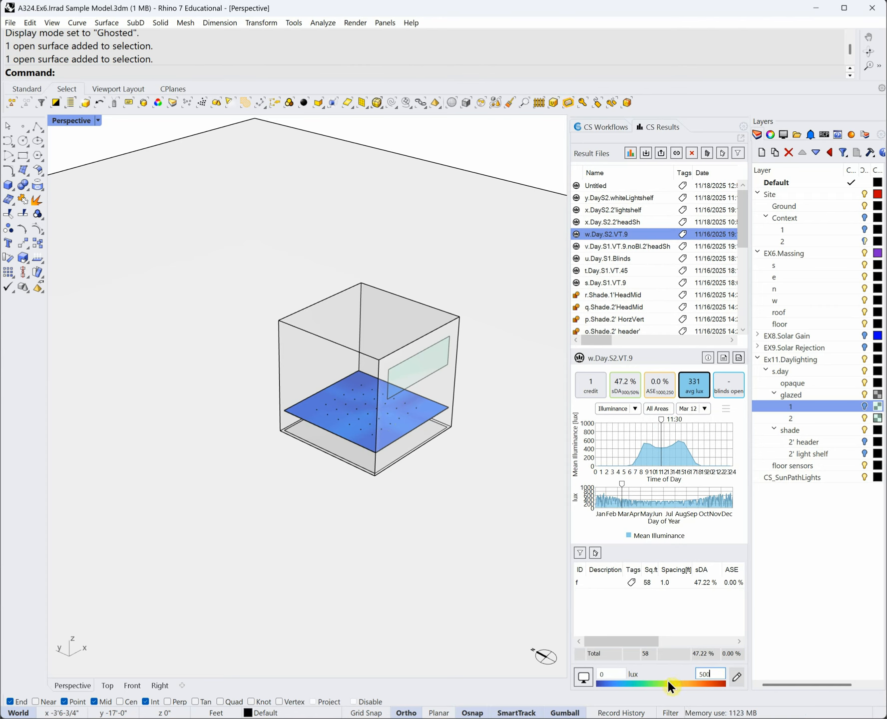
key("Tab")
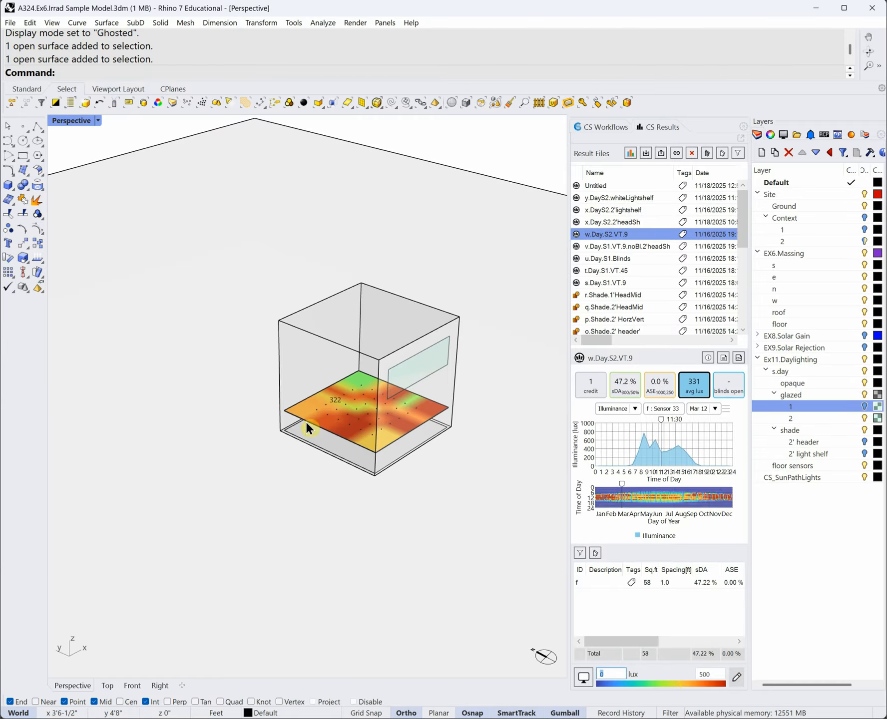
left_click(704, 408)
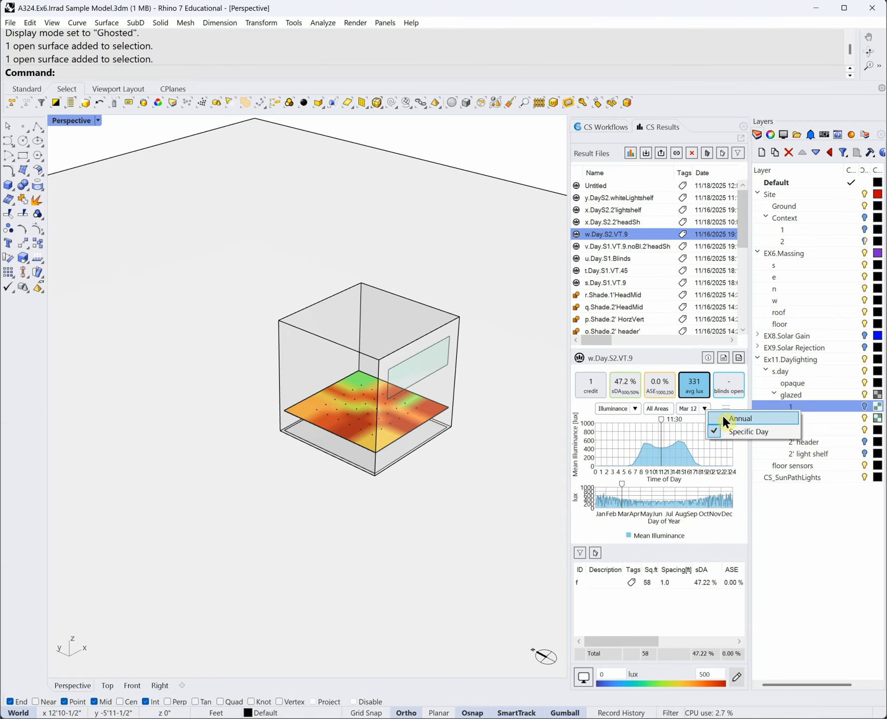
left_click(723, 417)
- Bring the Ex11 Daylighting assignment document in Word to the front
scroll(387, 402, "up", 3)
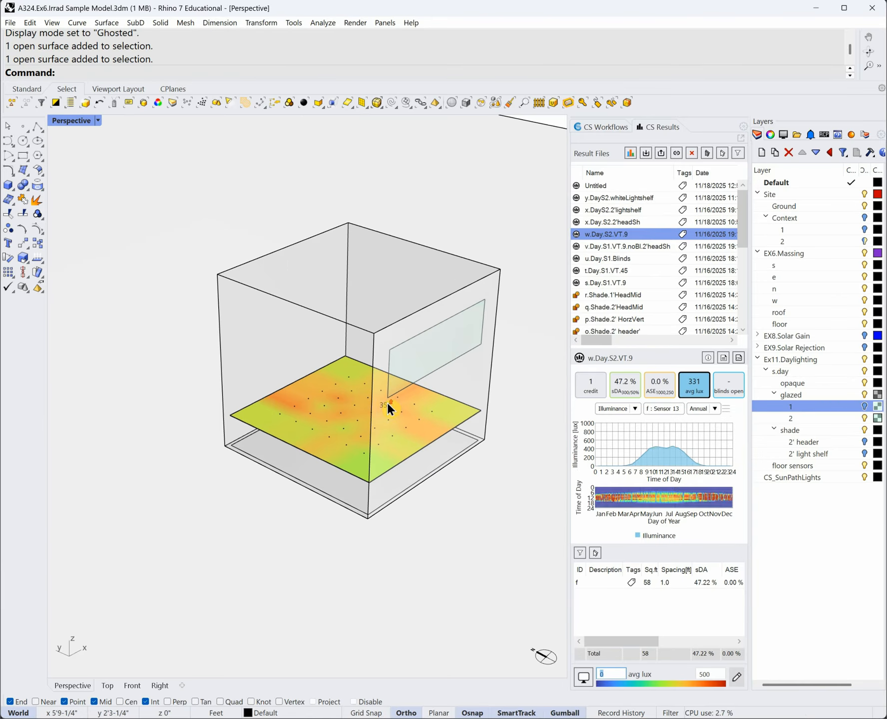
mouse_move(416, 717)
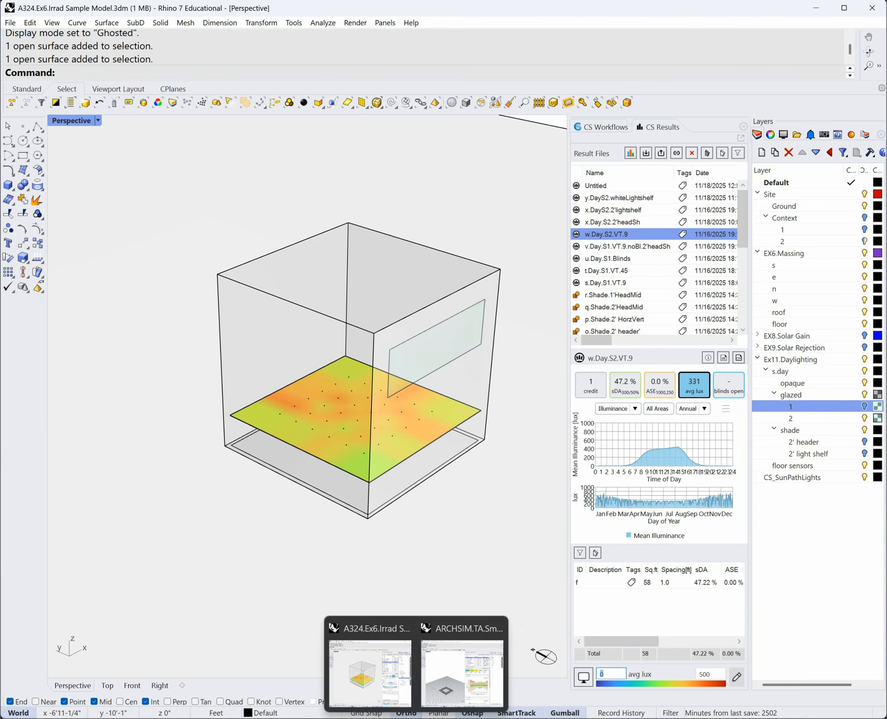
left_click(170, 694)
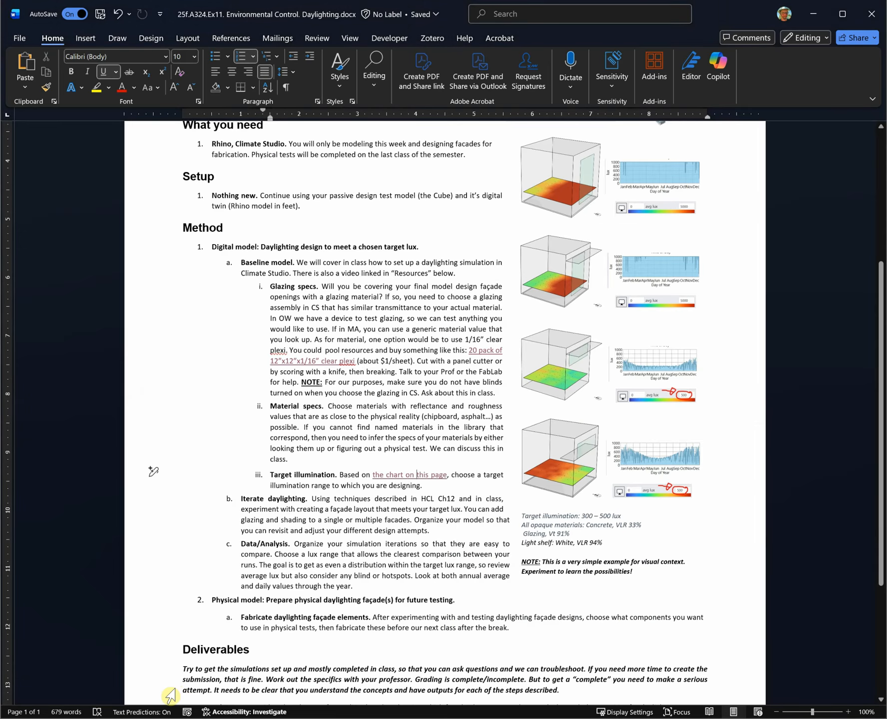
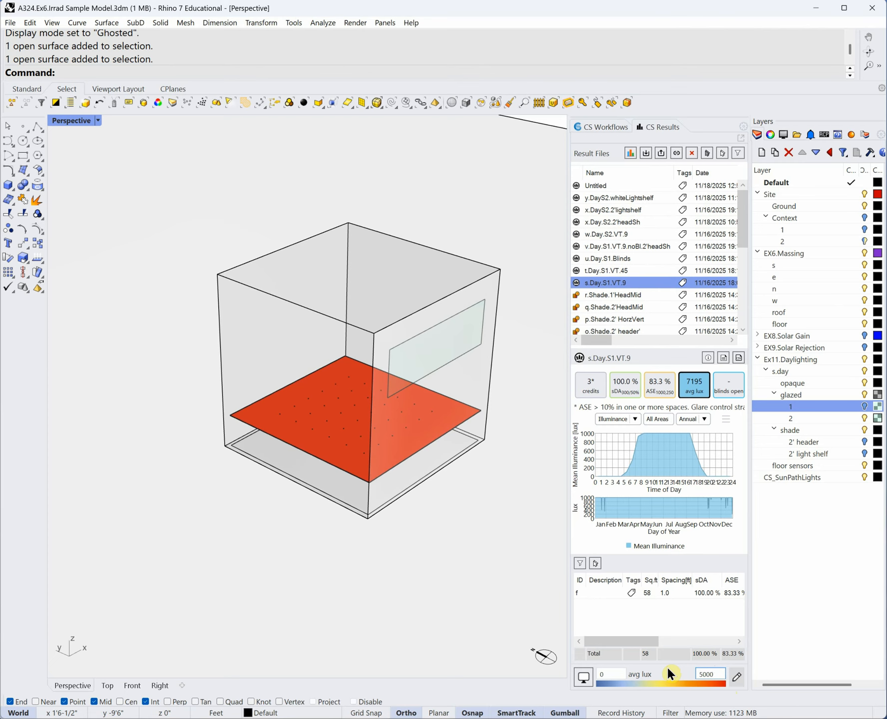
- Apply the 5000 lux floor-map maximum and scroll the Result Files list down to a1.Site.CubeOnly
key("Tab")
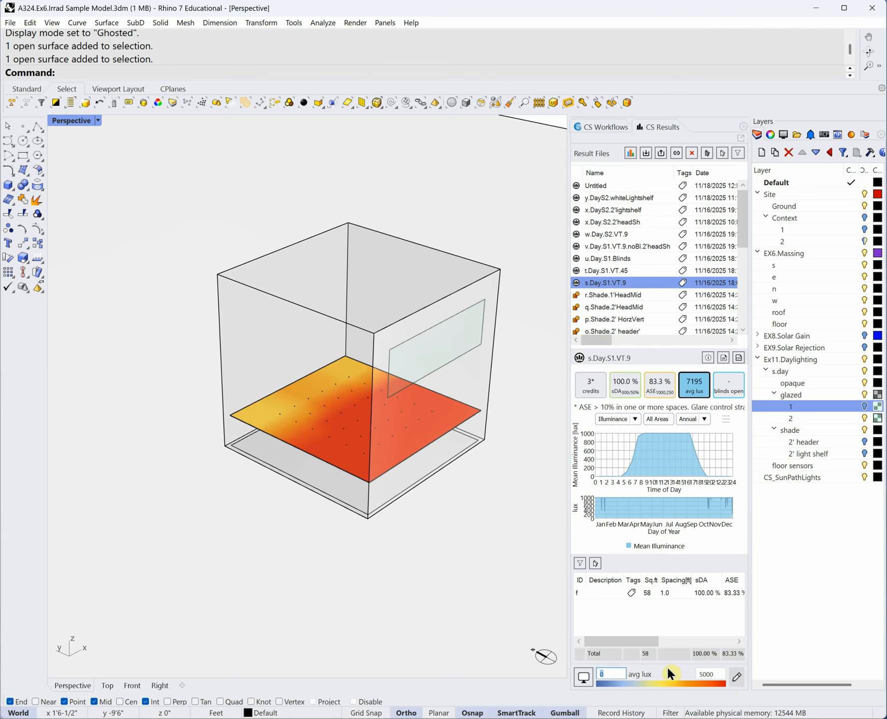
left_click_drag(742, 220, 747, 301)
- Load the a1.Site.CubeOnly solar exposure results and set the legend maximum to 500
left_click(620, 309)
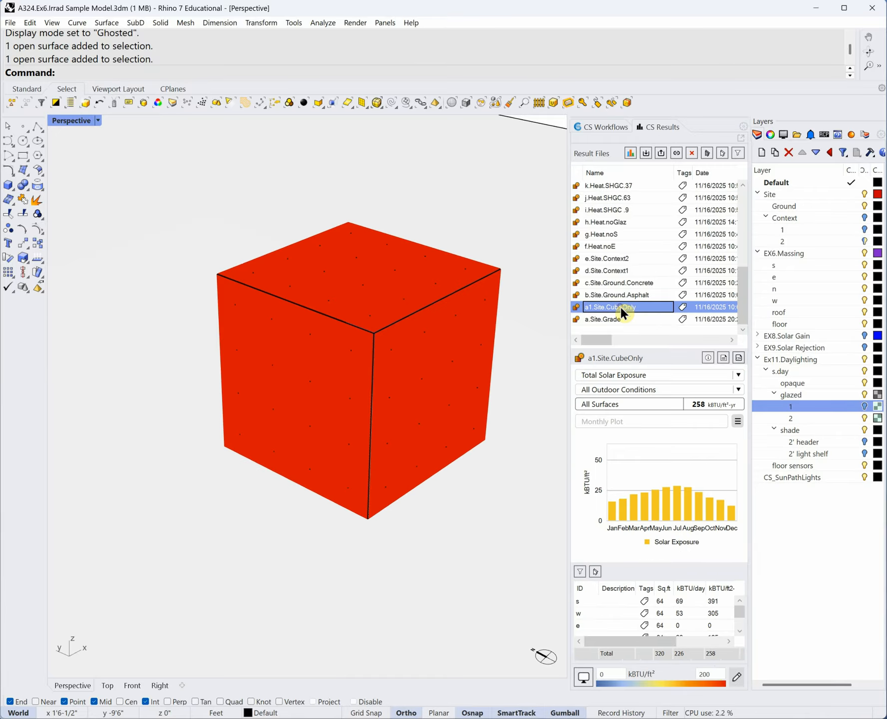
right_click_drag(244, 517, 339, 517)
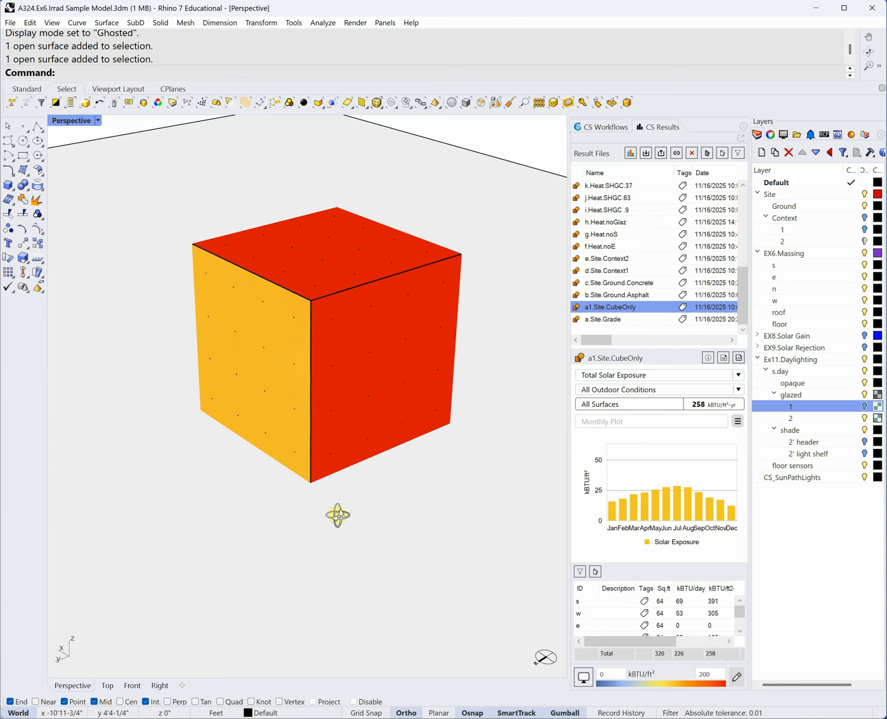
type("500")
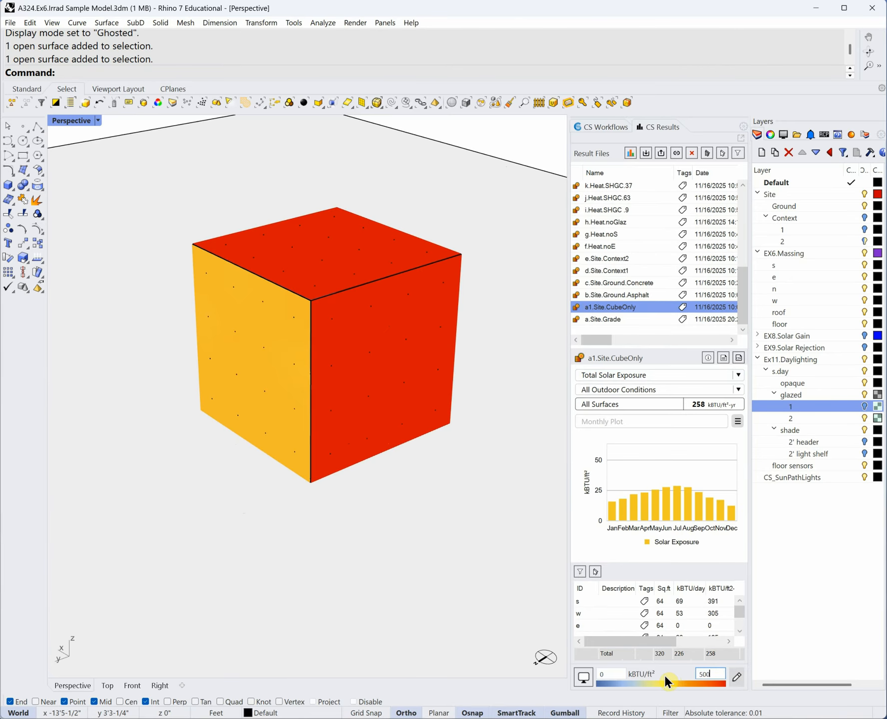
key("Tab")
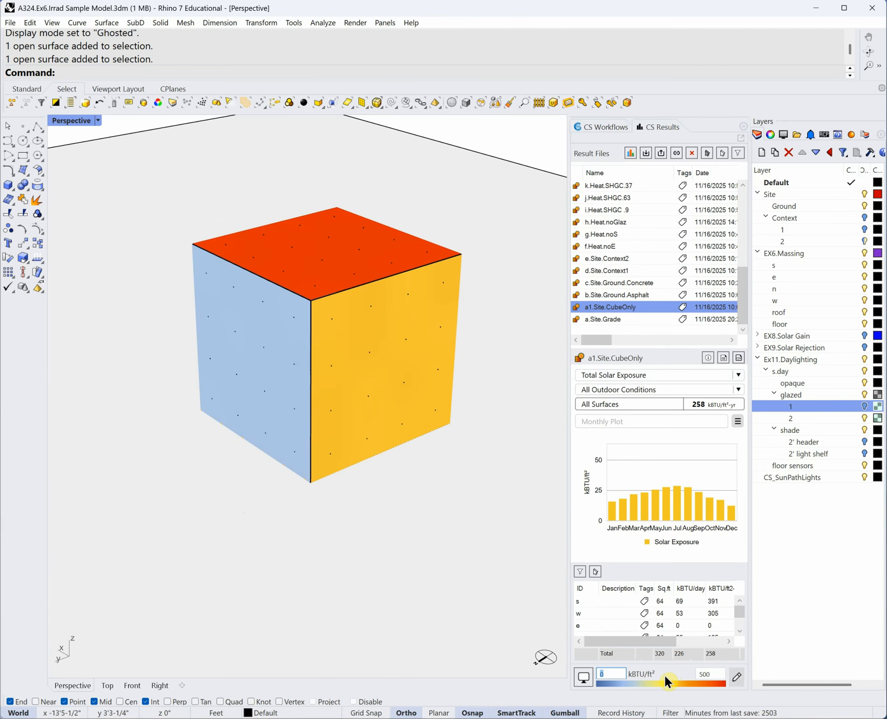
- Try the purple-to-yellow false-colour scheme, then settle on light-blue-to-red and orbit the cube
left_click(736, 678)
left_click(316, 220)
left_click(424, 512)
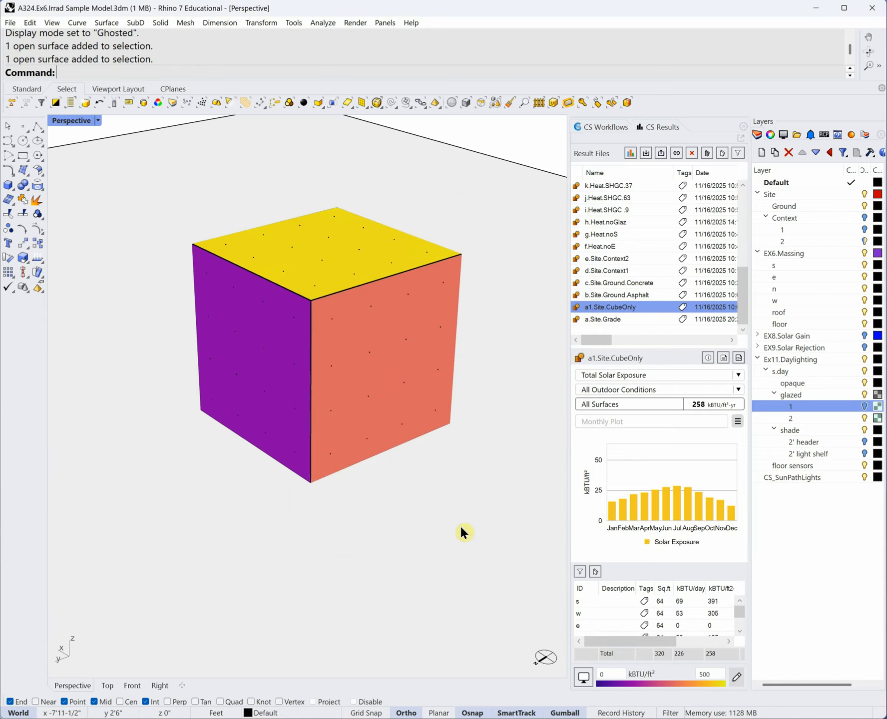
right_click_drag(446, 458, 475, 456)
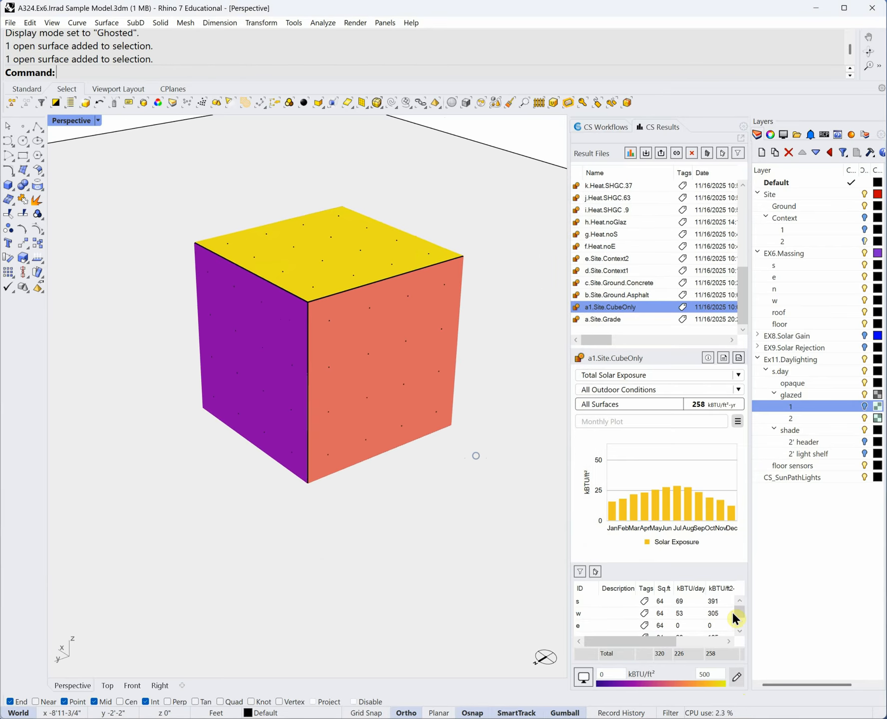
left_click(733, 674)
left_click(317, 259)
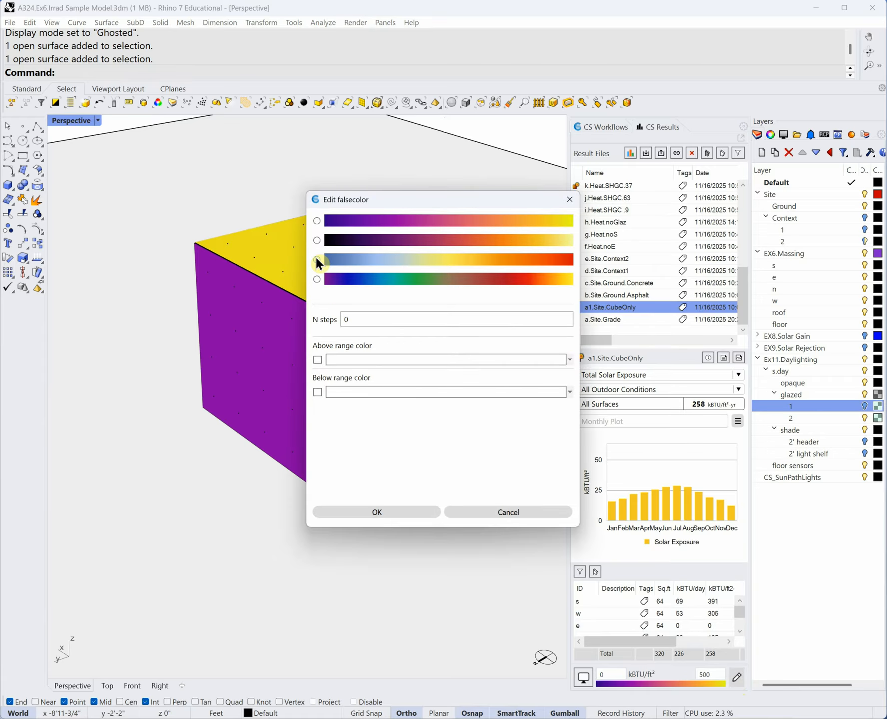
left_click(399, 509)
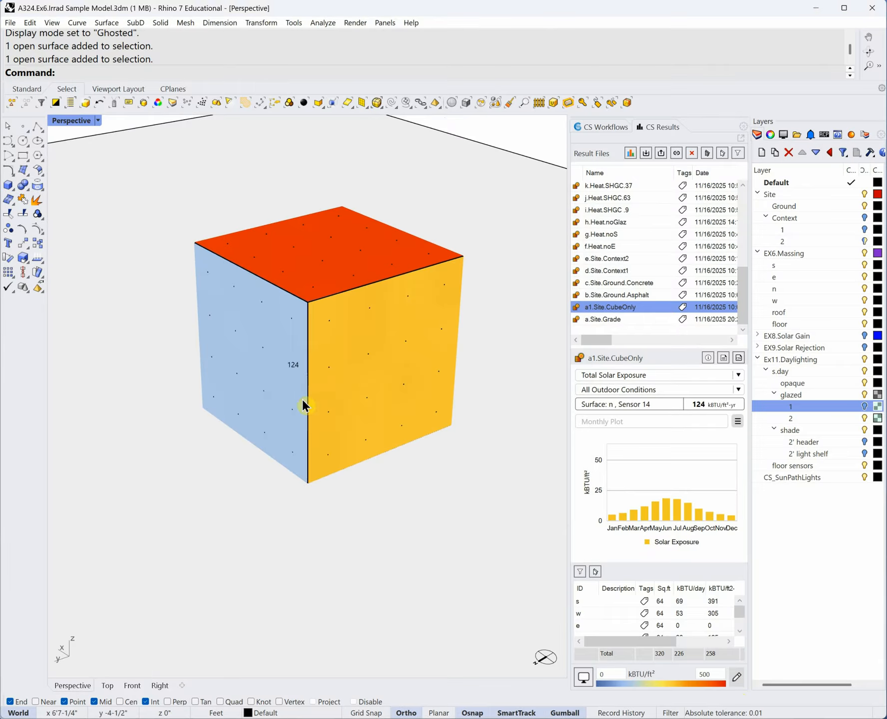
right_click_drag(277, 321, 372, 274)
right_click_drag(439, 376, 335, 431)
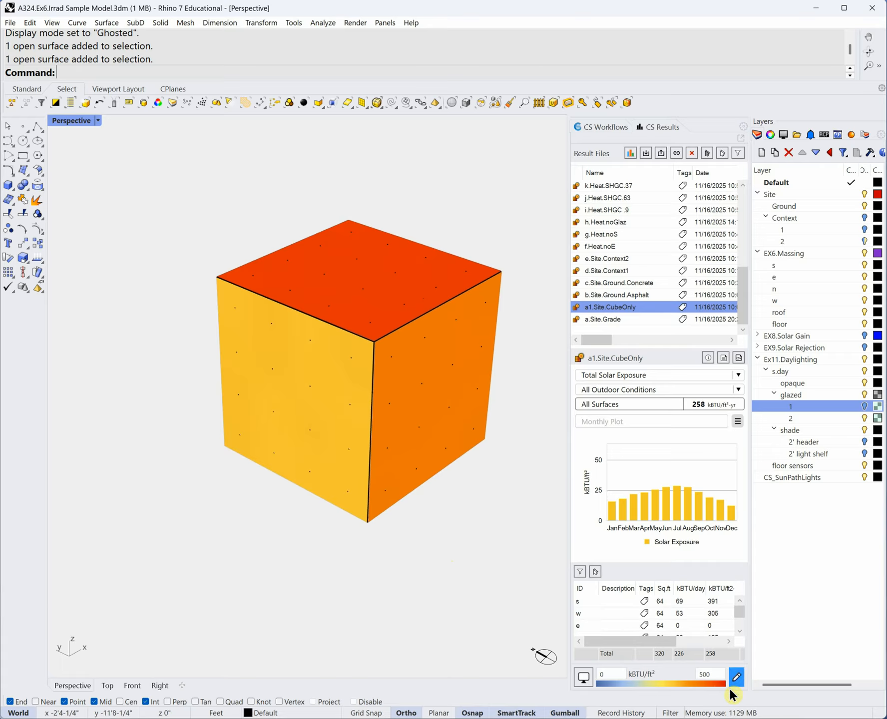
scroll(655, 270, "up", 6)
scroll(656, 270, "down", 6)
scroll(656, 269, "up", 5)
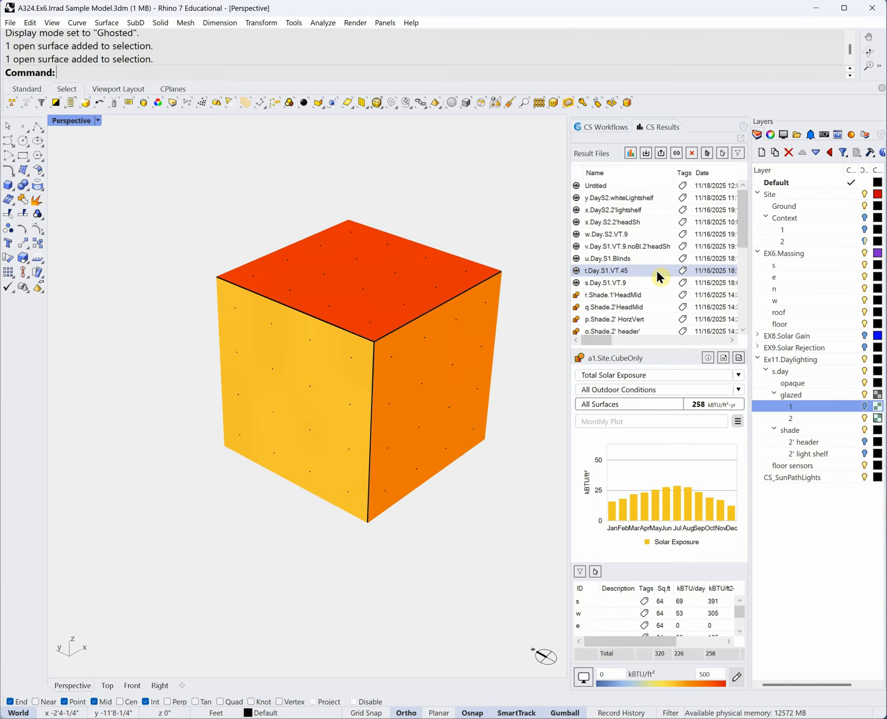
- Step through the s, t, u, v and w daylight results in Result Files
left_click(644, 285)
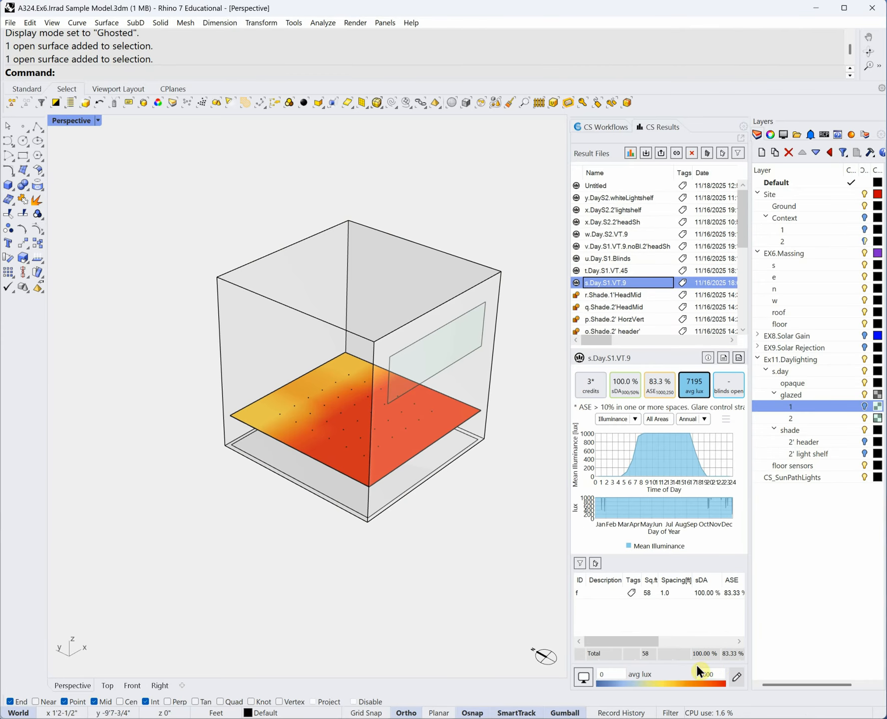
left_click(630, 267)
left_click(631, 256)
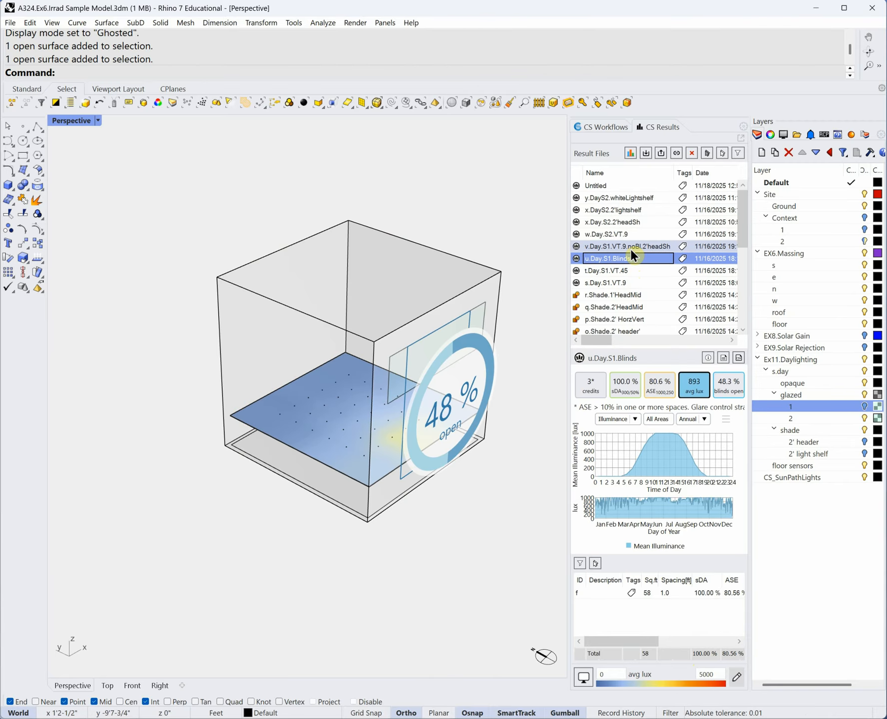
left_click(630, 245)
left_click(626, 234)
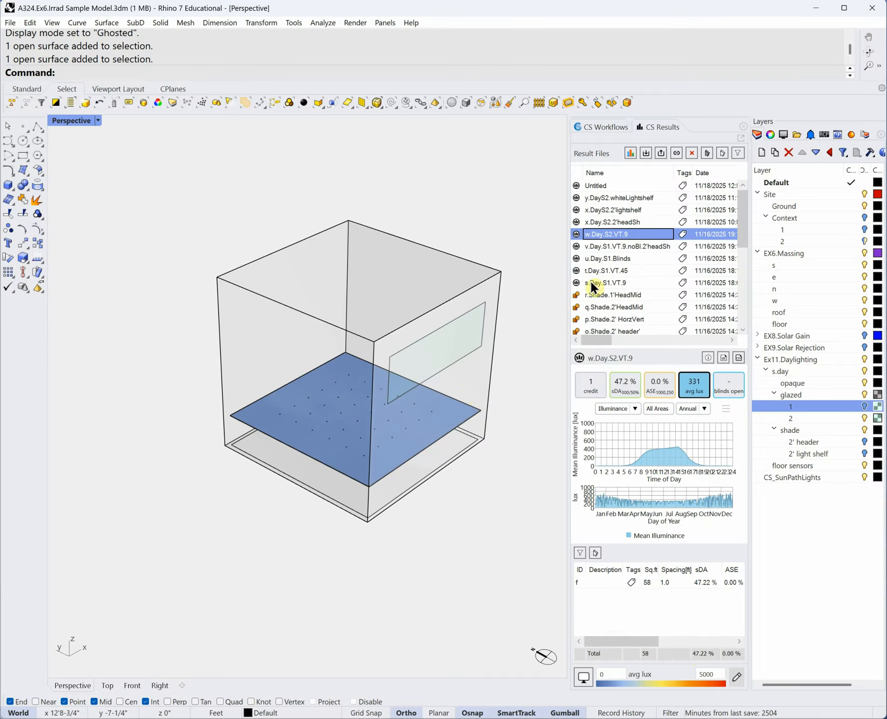
- Toggle the first and second glazing panel layers off and on to compare
left_click(864, 418)
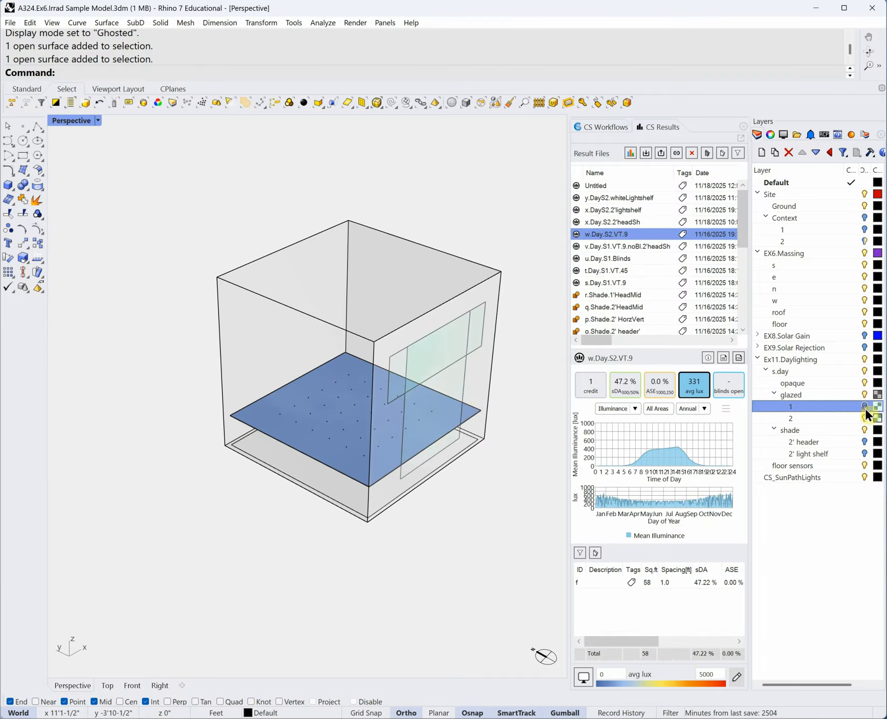
left_click(865, 418)
left_click(866, 429)
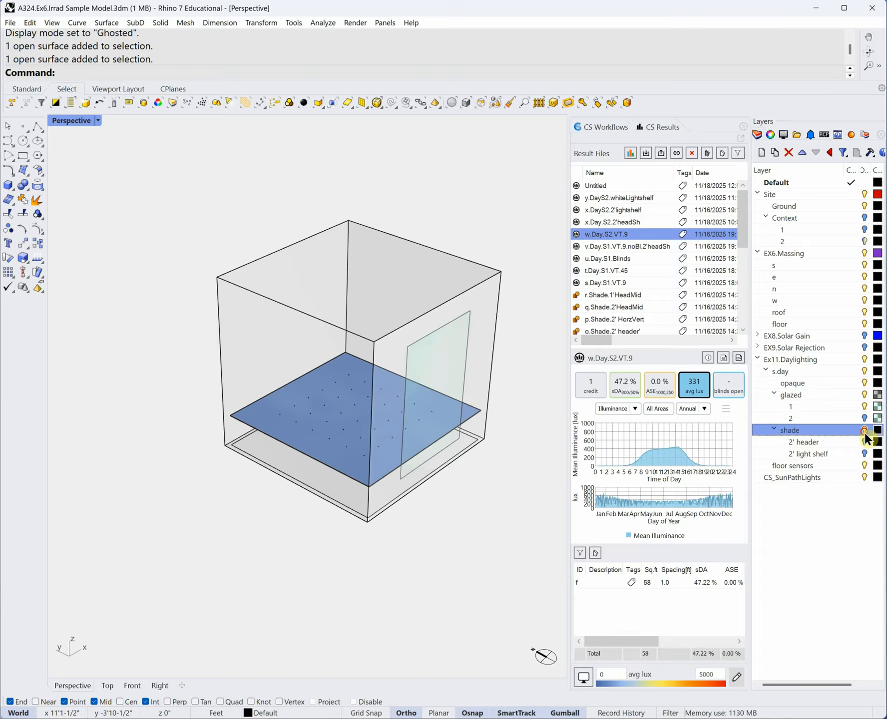
left_click(865, 406)
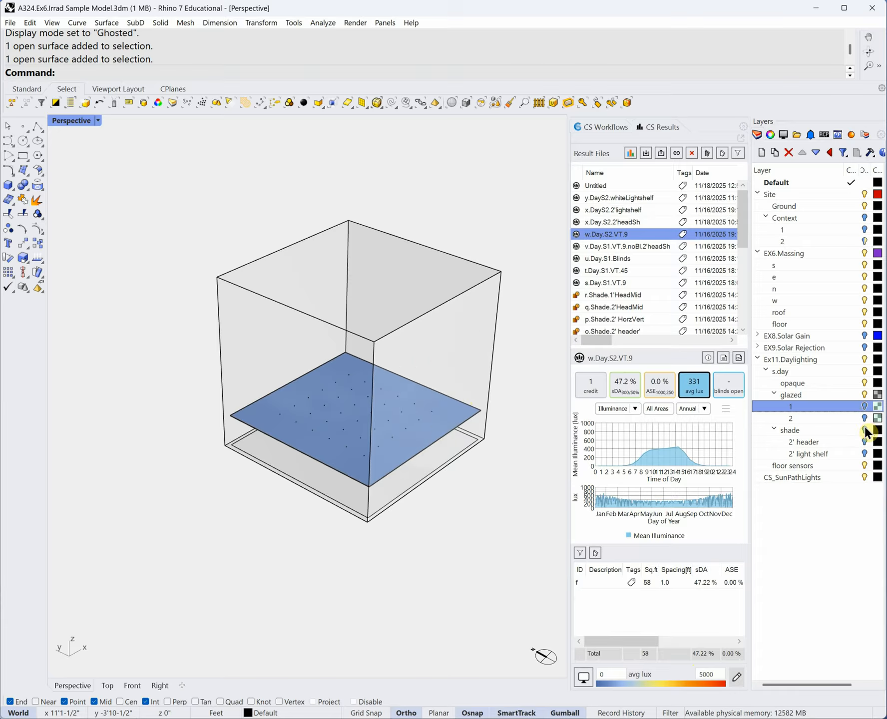
left_click(865, 430)
left_click(865, 406)
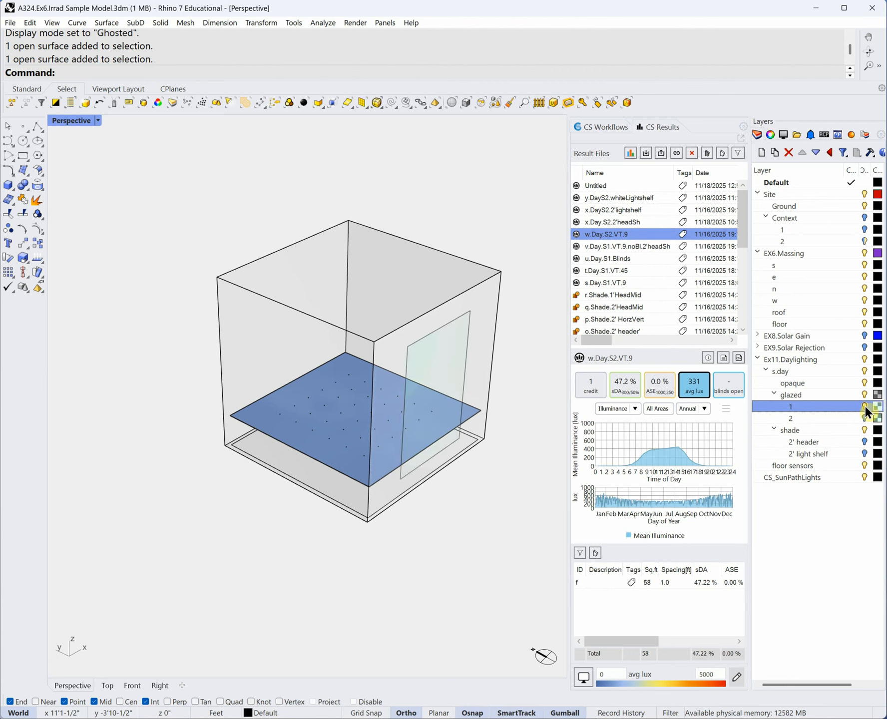
- Compare v.Day.S1.VT.9.noBl.2'headSh against w.Day.S2.VT.9, showing only the second glazing panel
left_click(618, 246)
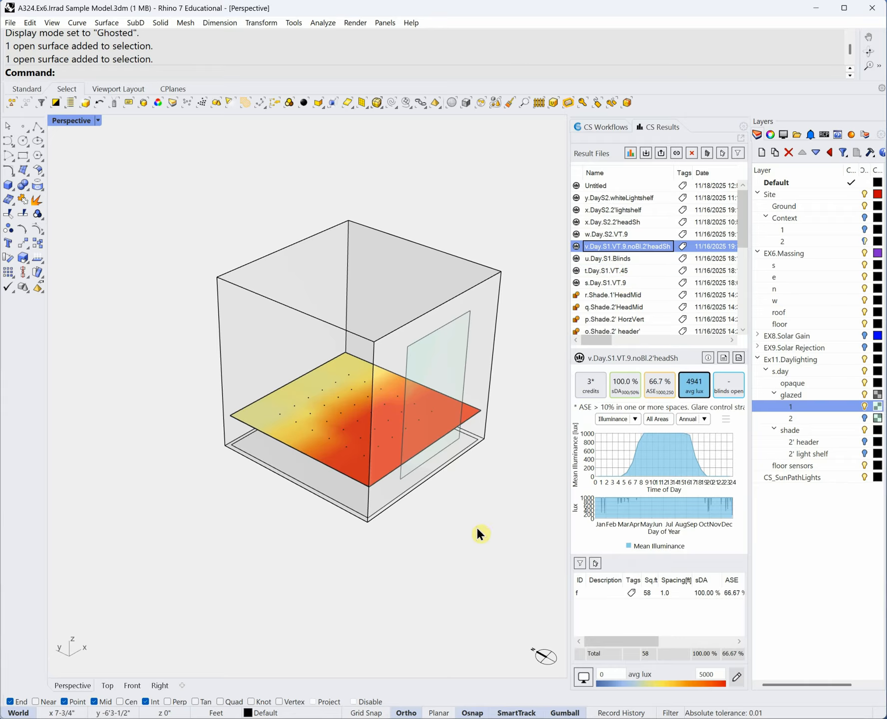
left_click(623, 238)
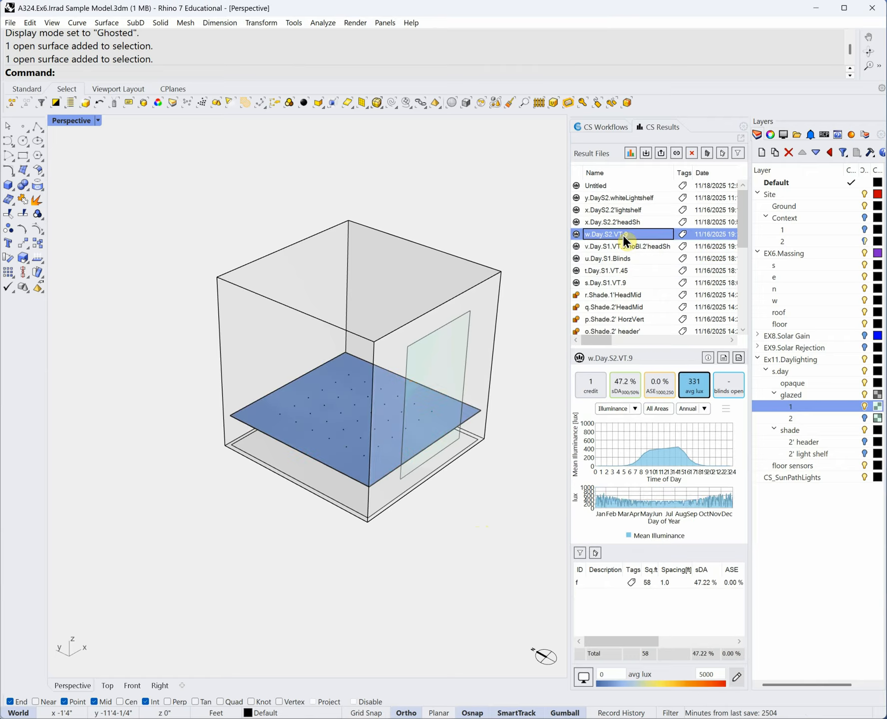
left_click(864, 418)
left_click(865, 406)
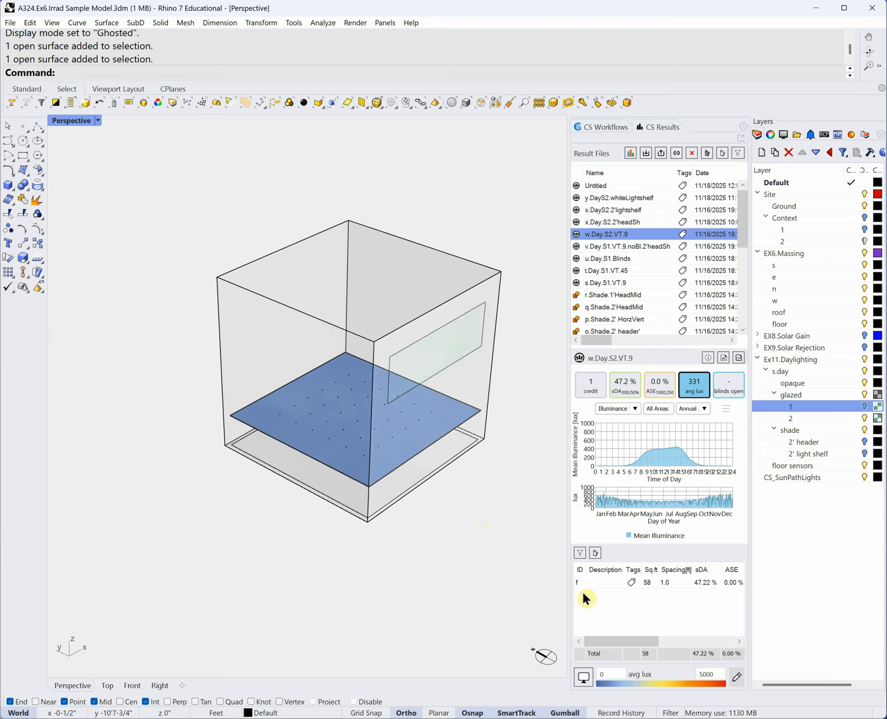
- Set the floor illuminance legend to a 500 lux maximum and 300 lux minimum
double_click(710, 674)
type("500")
key("Return")
double_click(615, 672)
type("d")
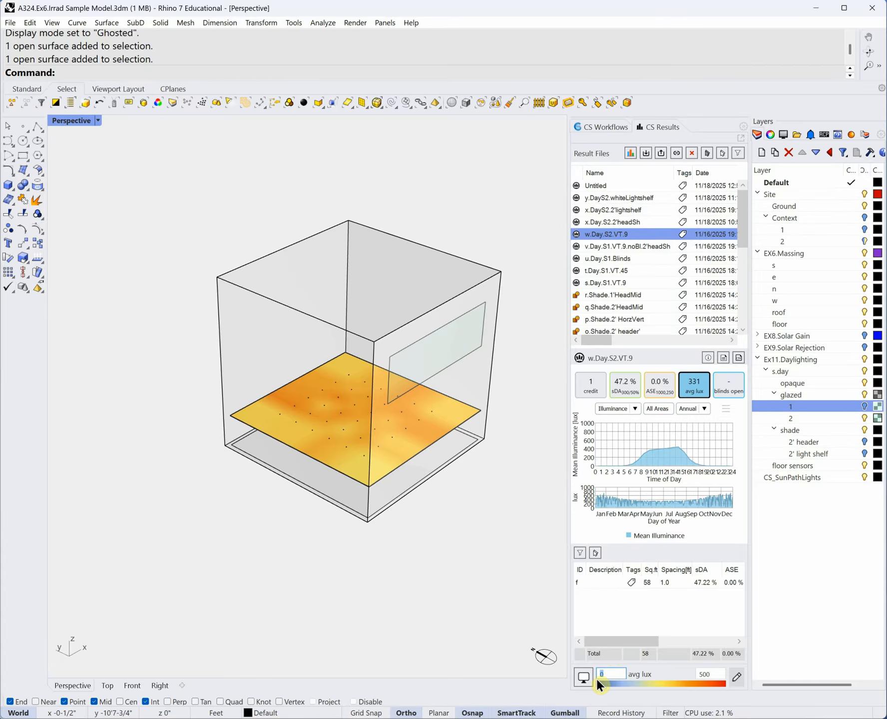
type("300")
key("Tab")
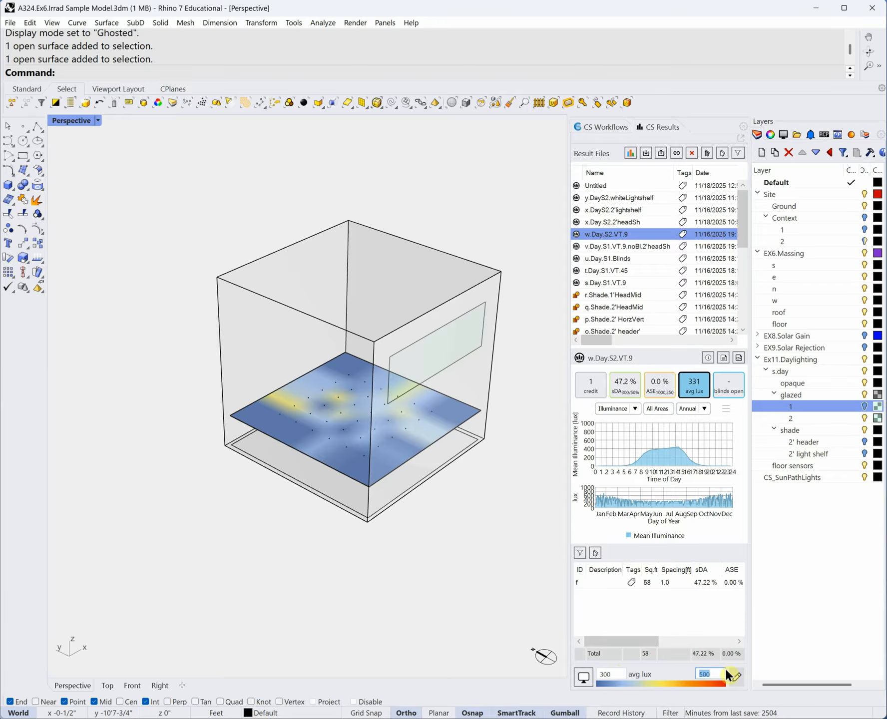
left_click(736, 677)
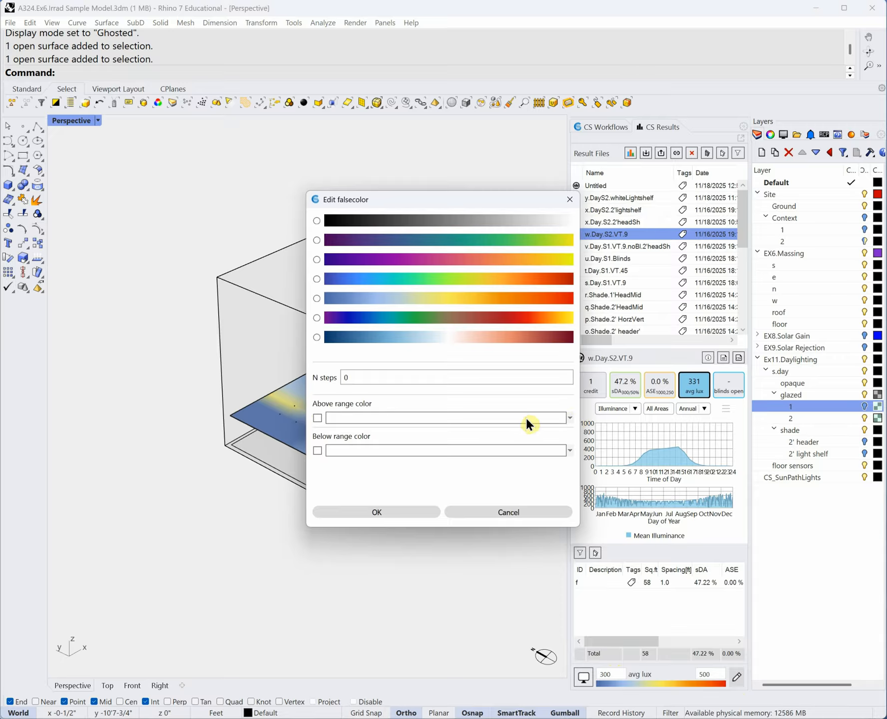
- Enable an above-range colour and set it to white after first trying red
left_click(318, 418)
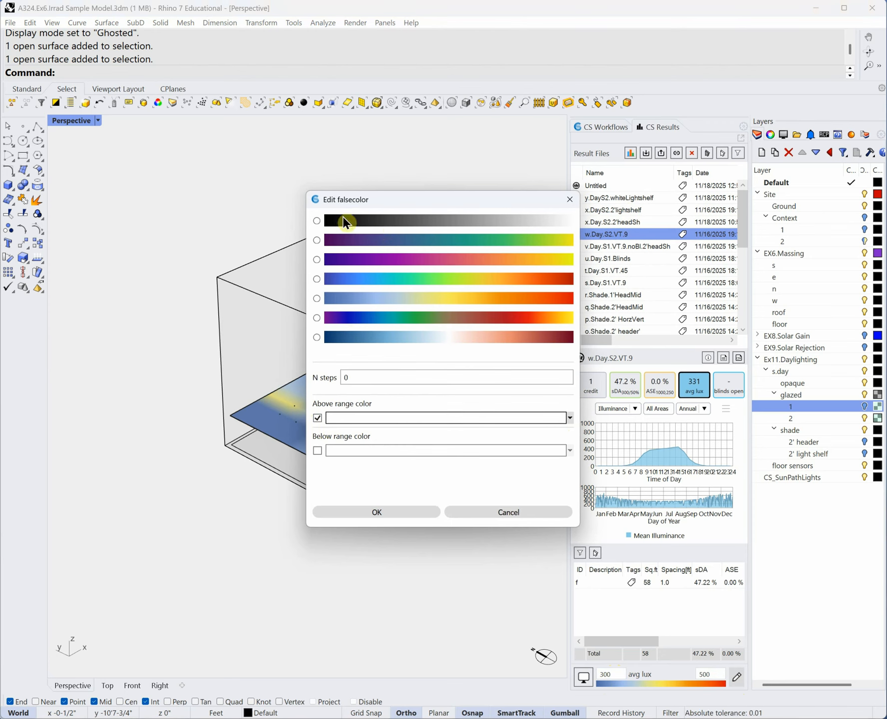
left_click(569, 418)
left_click(474, 426)
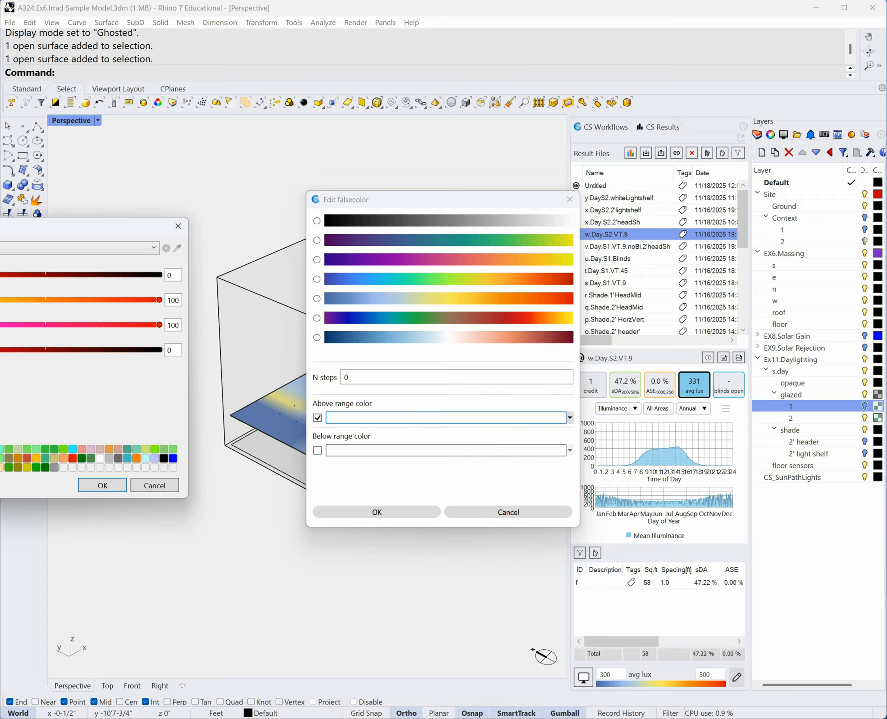
left_click(109, 482)
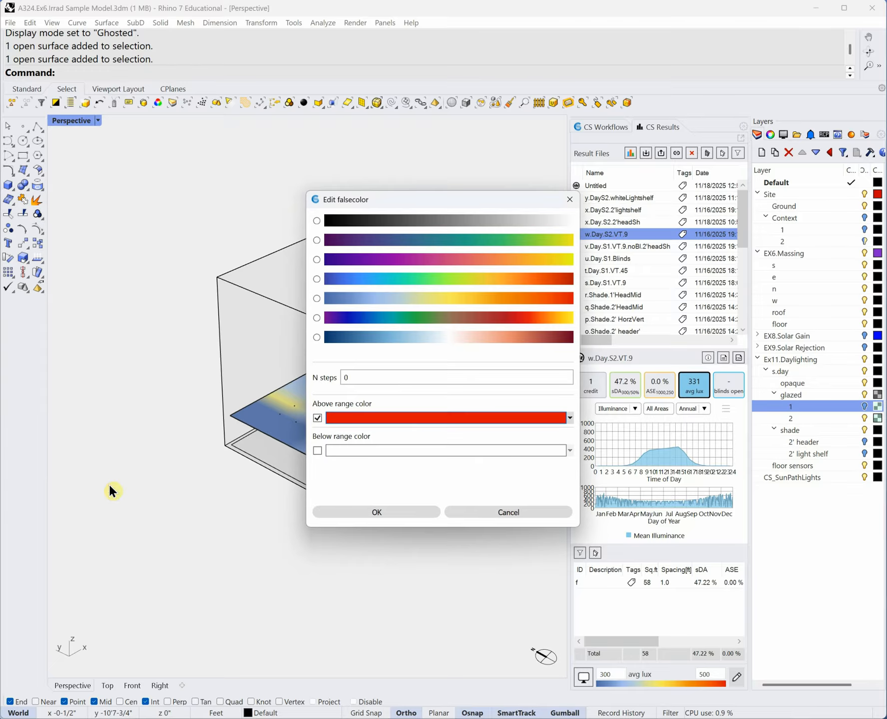
left_click(568, 419)
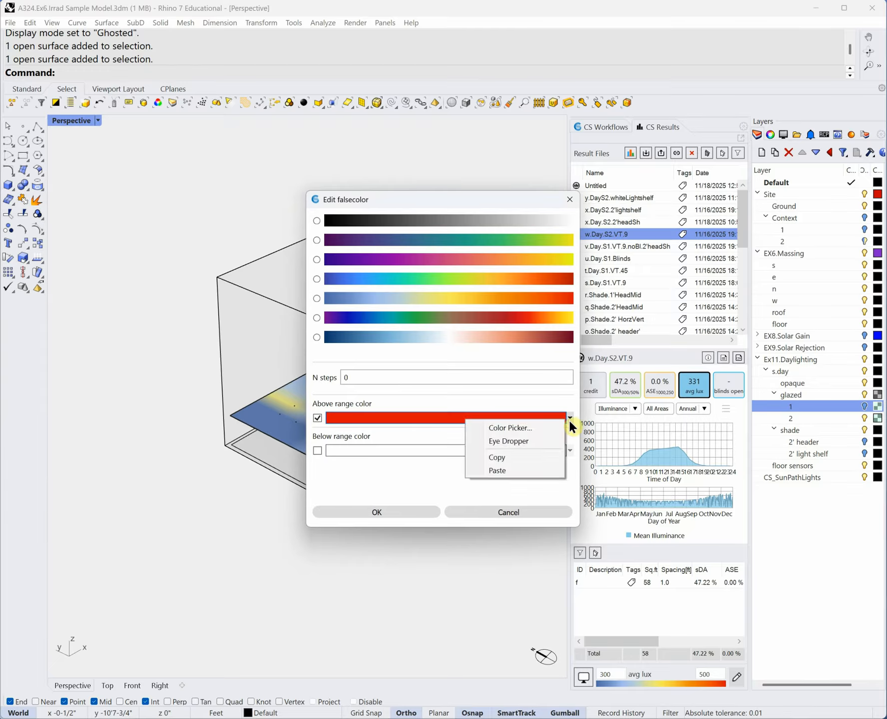
left_click(459, 419)
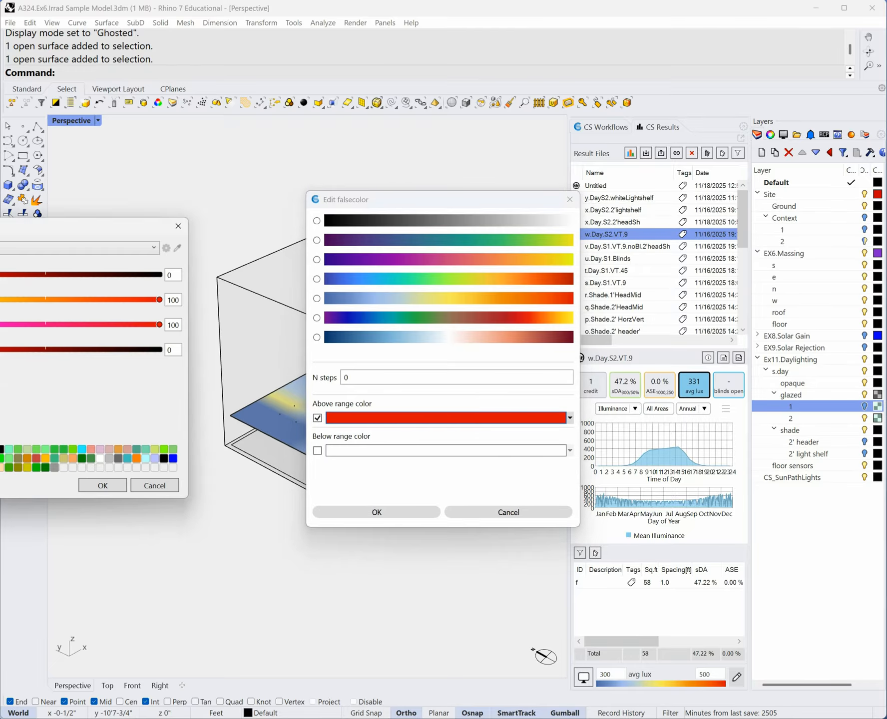
left_click(103, 485)
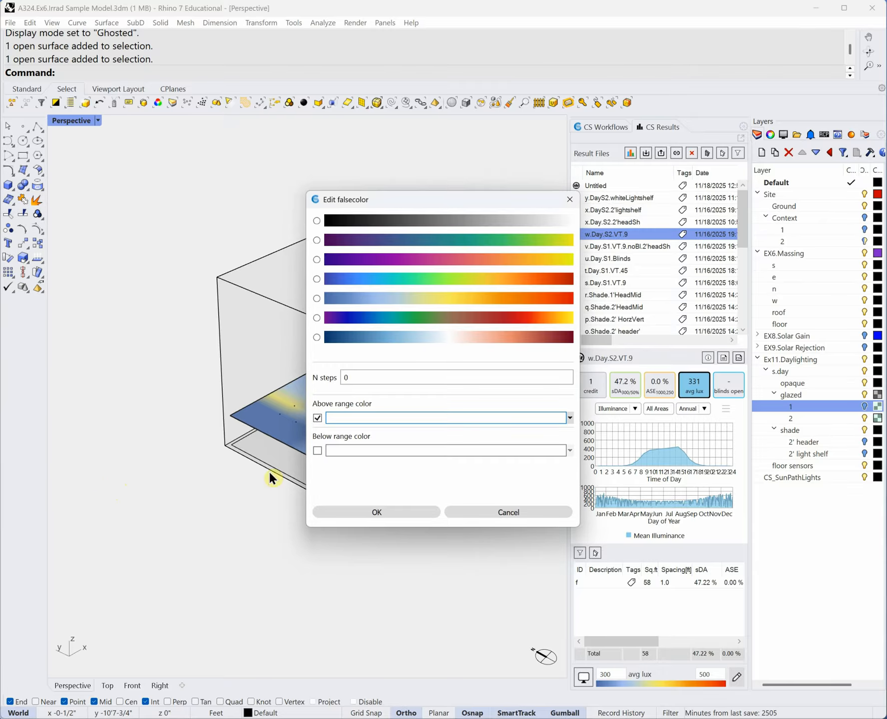
- Enable a black below-range colour and apply both range colours to the heatmap
left_click(317, 450)
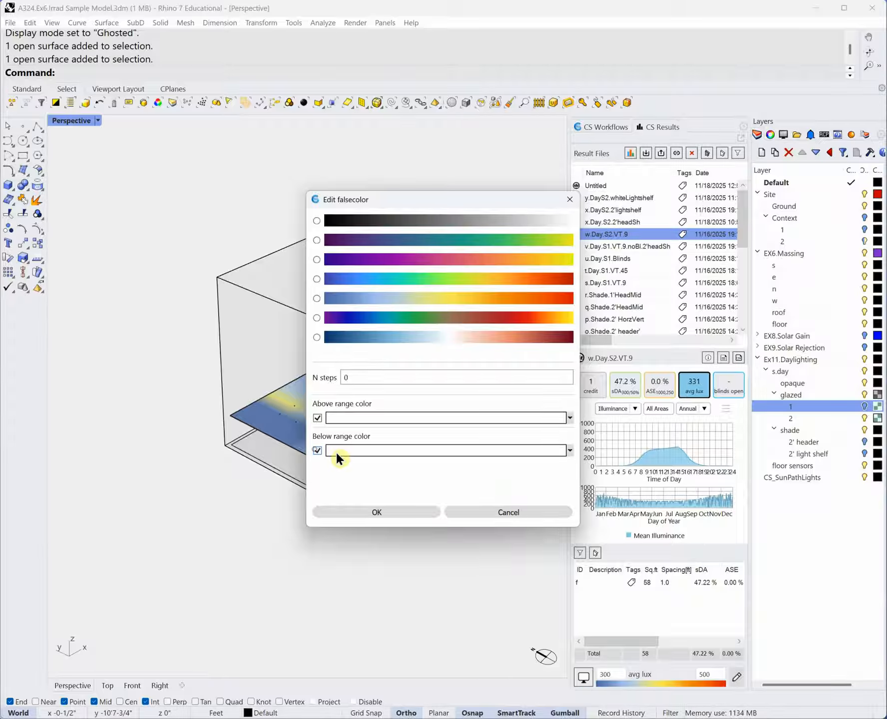
left_click(569, 449)
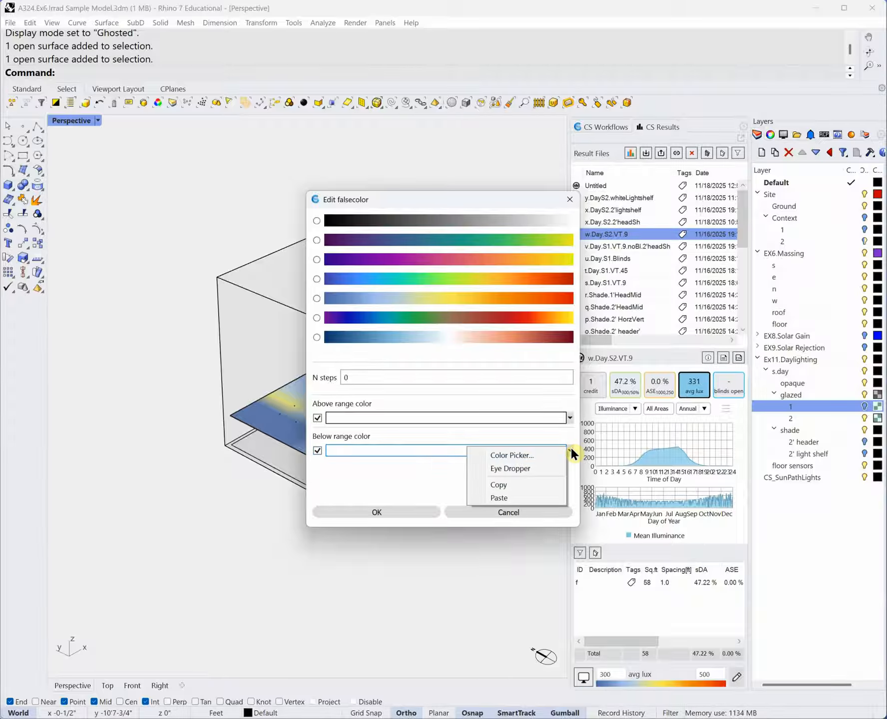
left_click(528, 456)
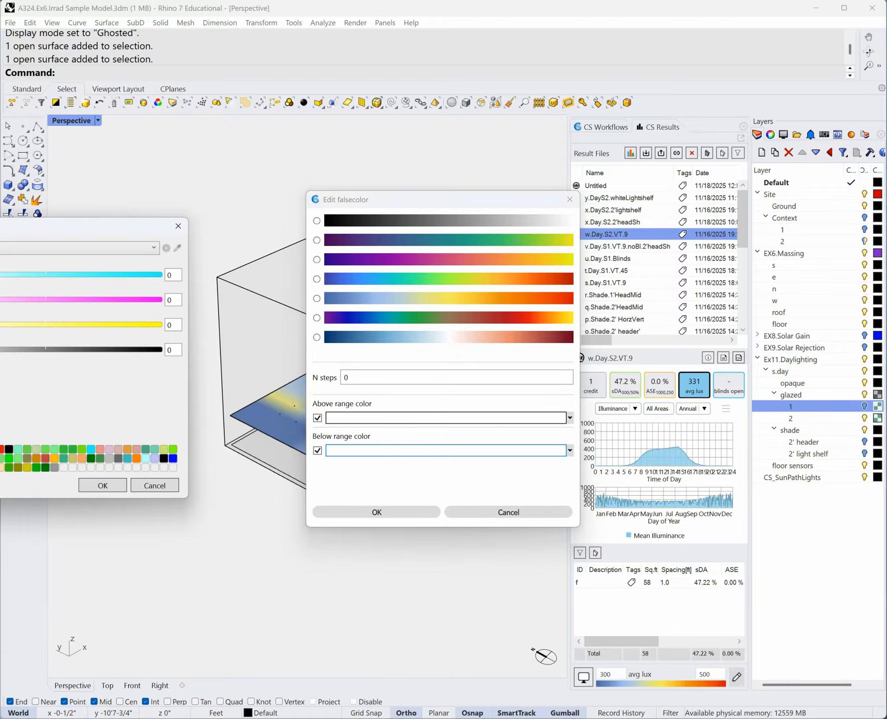
left_click(112, 482)
left_click(394, 514)
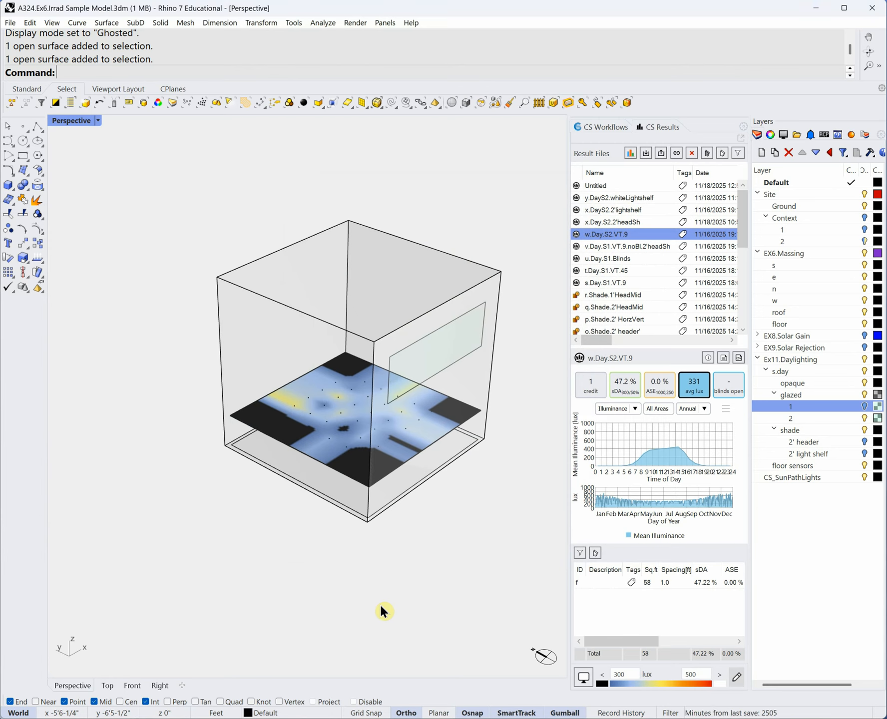
- Reload w.Day.S2.VT.9 and turn off the above- and below-range colours in the false-colour settings
left_click(625, 224)
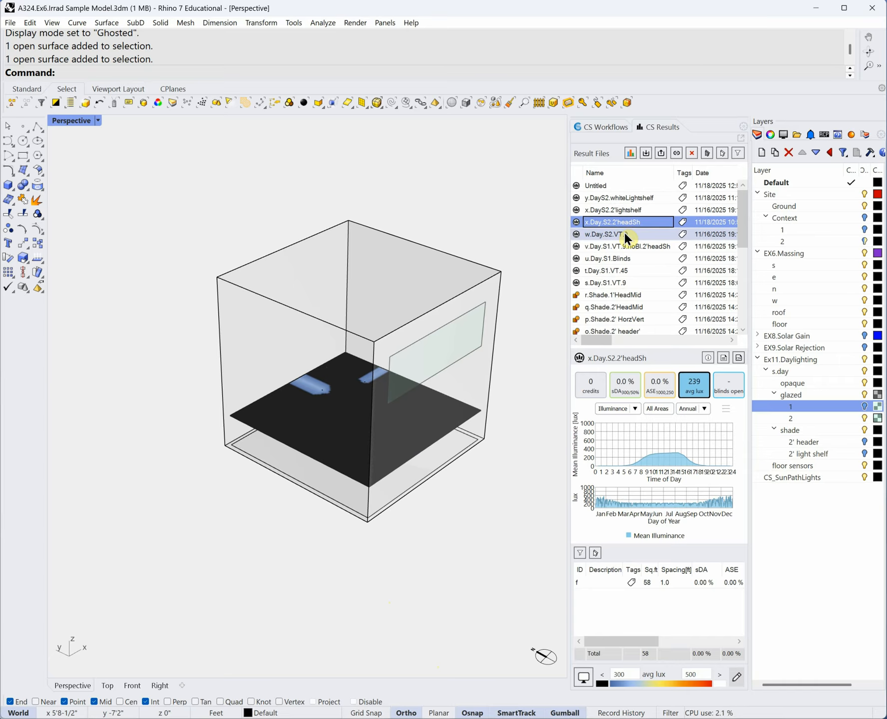
left_click(625, 235)
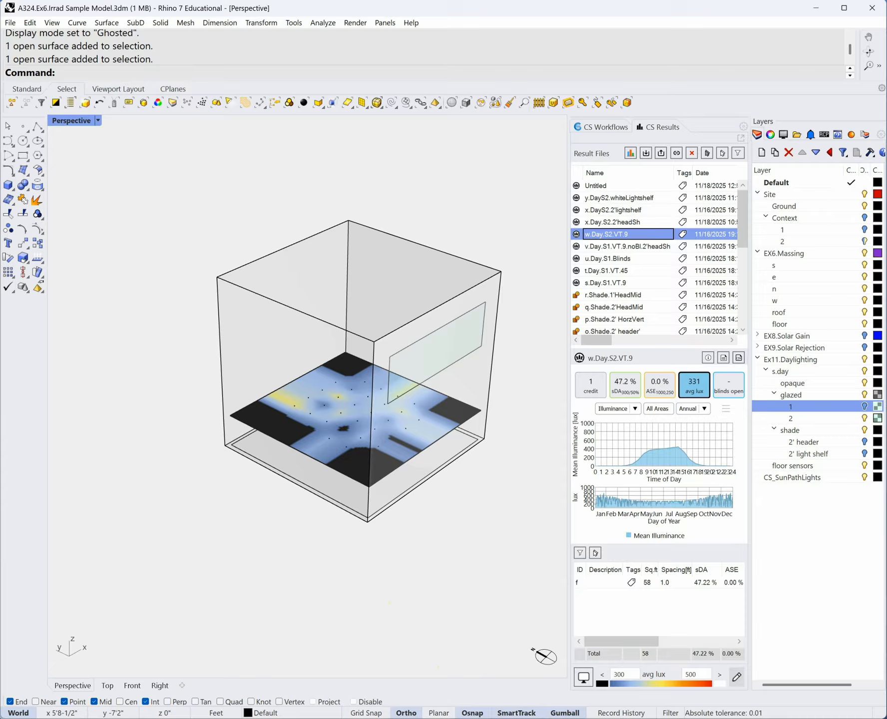
left_click(737, 676)
left_click(317, 450)
left_click(317, 418)
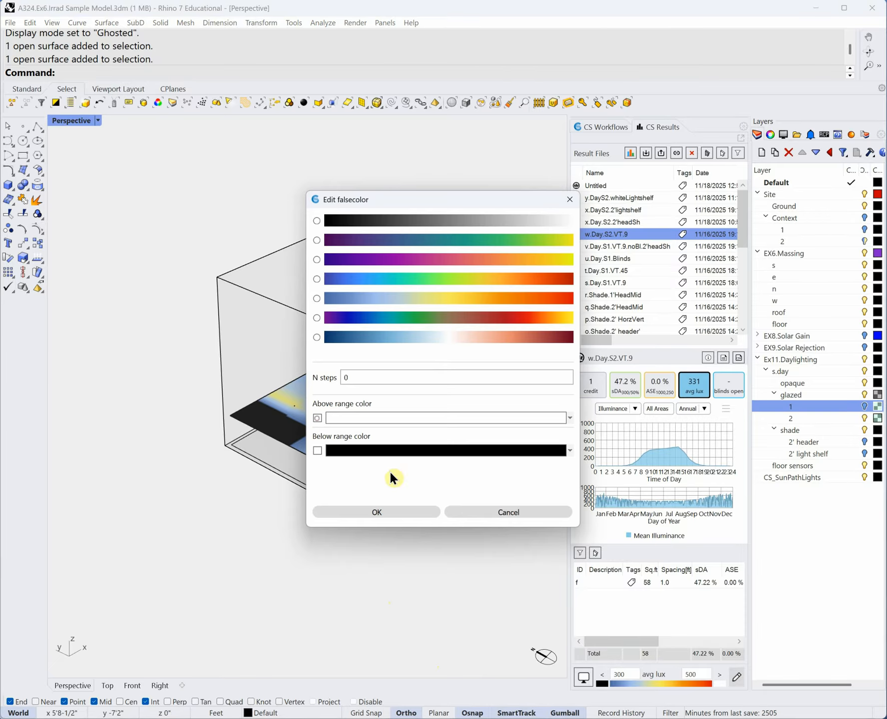
left_click(411, 514)
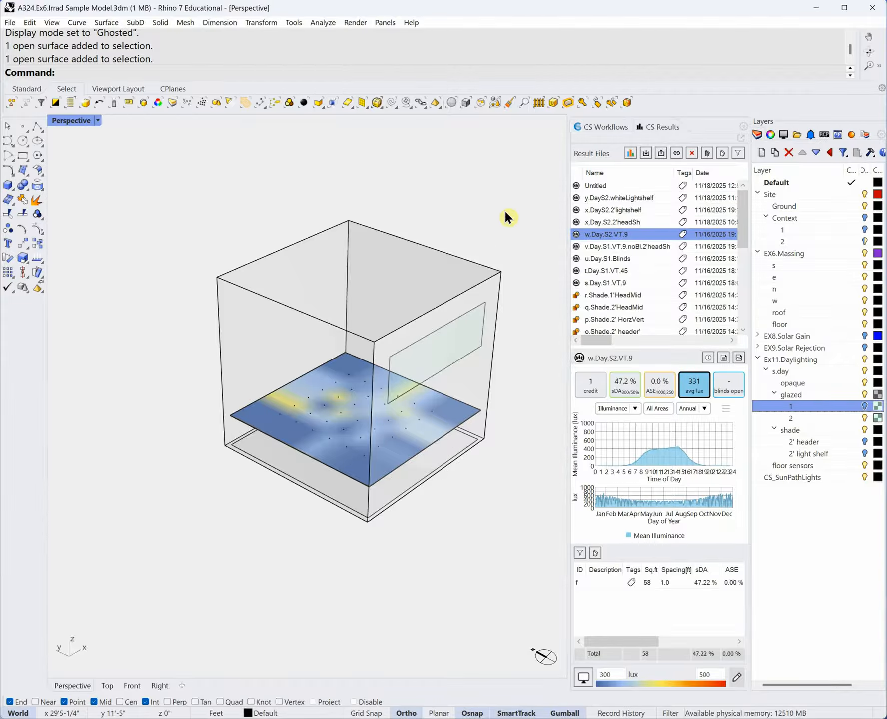
- Show the CS Materials panel listing concrete exterior and Starphire glazing assignments
left_click(624, 235)
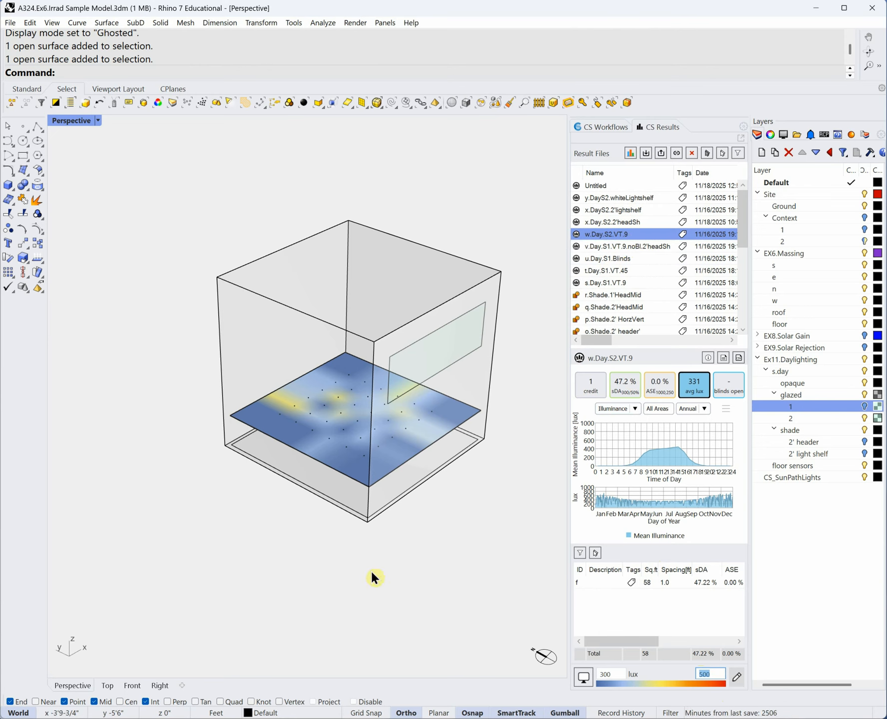
left_click(853, 133)
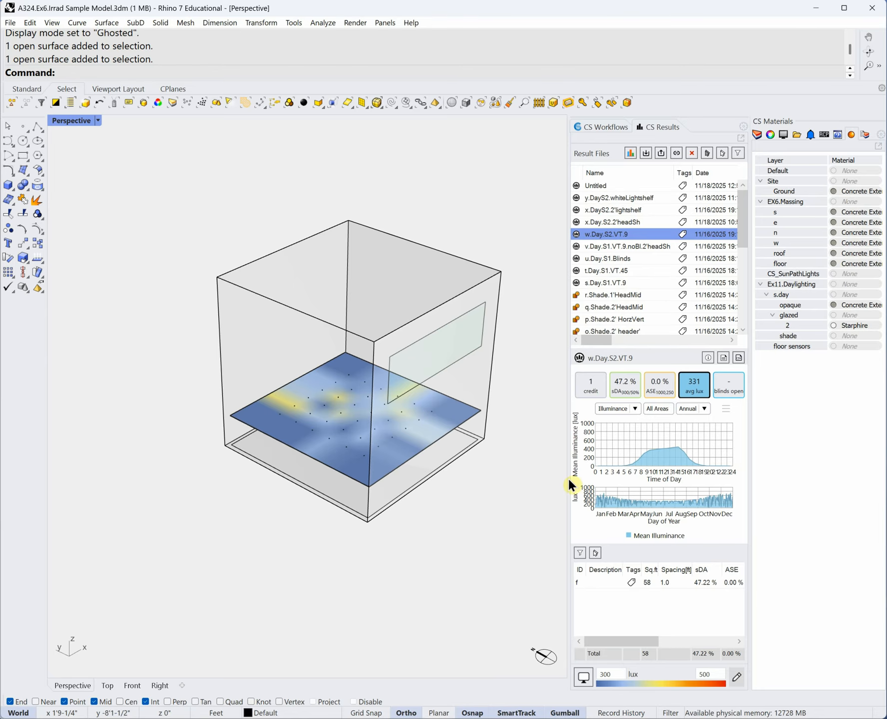
left_click(554, 478)
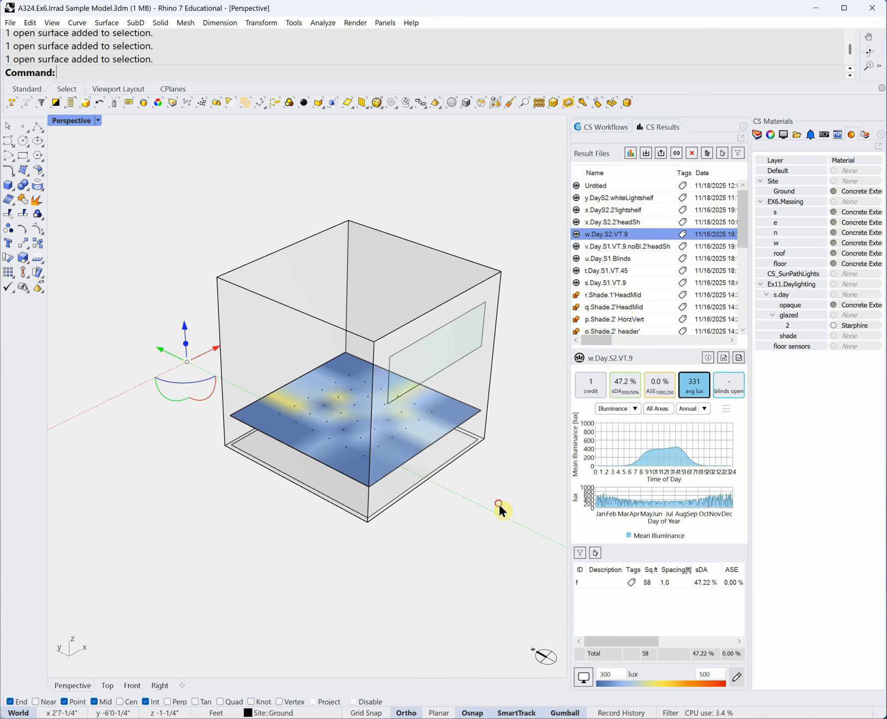
- Set the heatmap's lower bound to 0 lux for a 0–500 lux scale
double_click(610, 675)
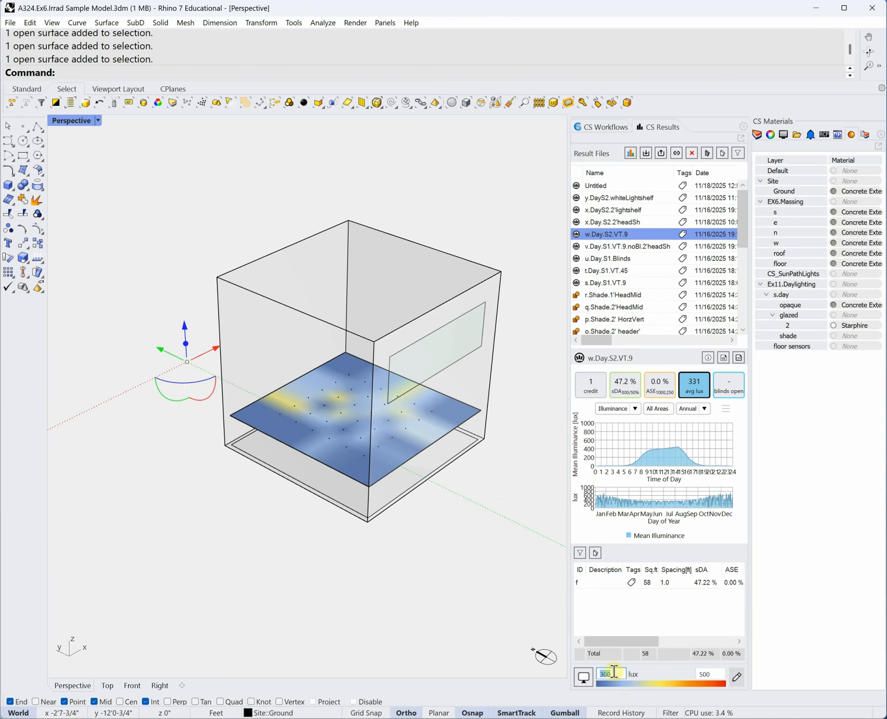
type("0")
key("Return")
right_click_drag(489, 609, 474, 524)
scroll(244, 444, "down", 5)
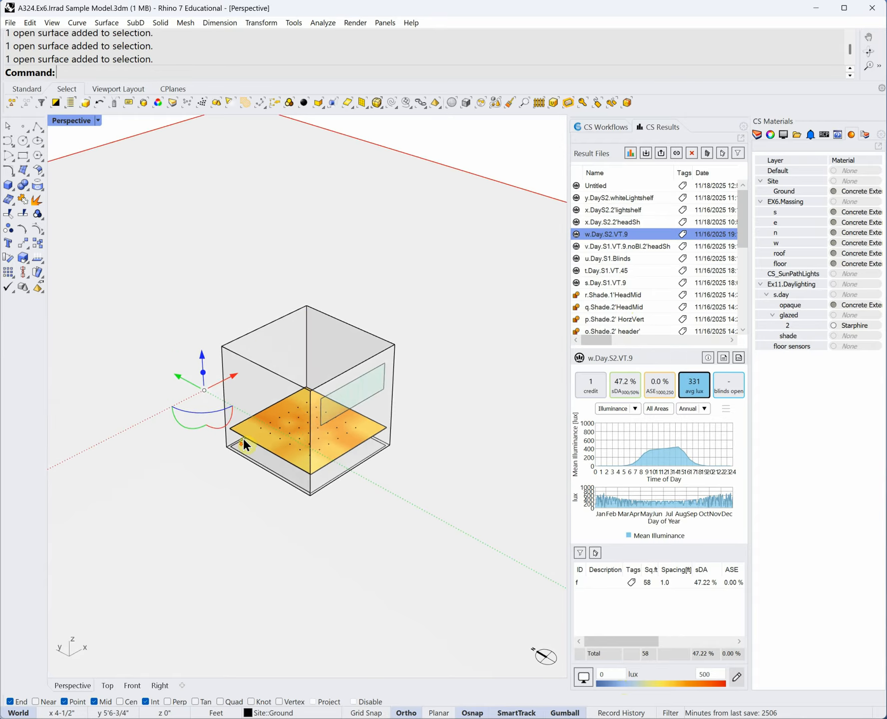
scroll(258, 455, "up", 5)
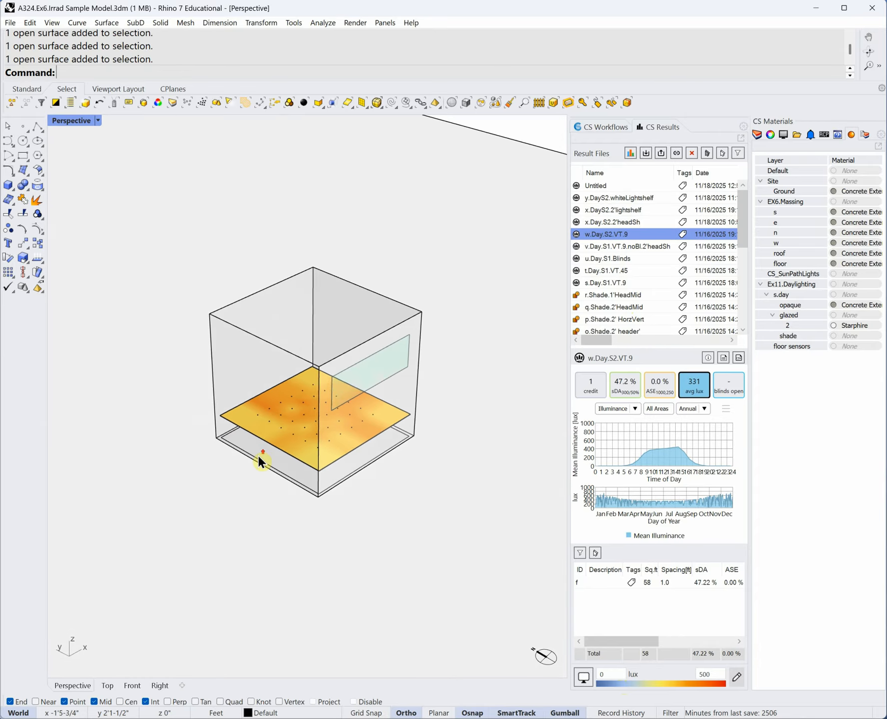
right_click_drag(258, 454, 290, 507)
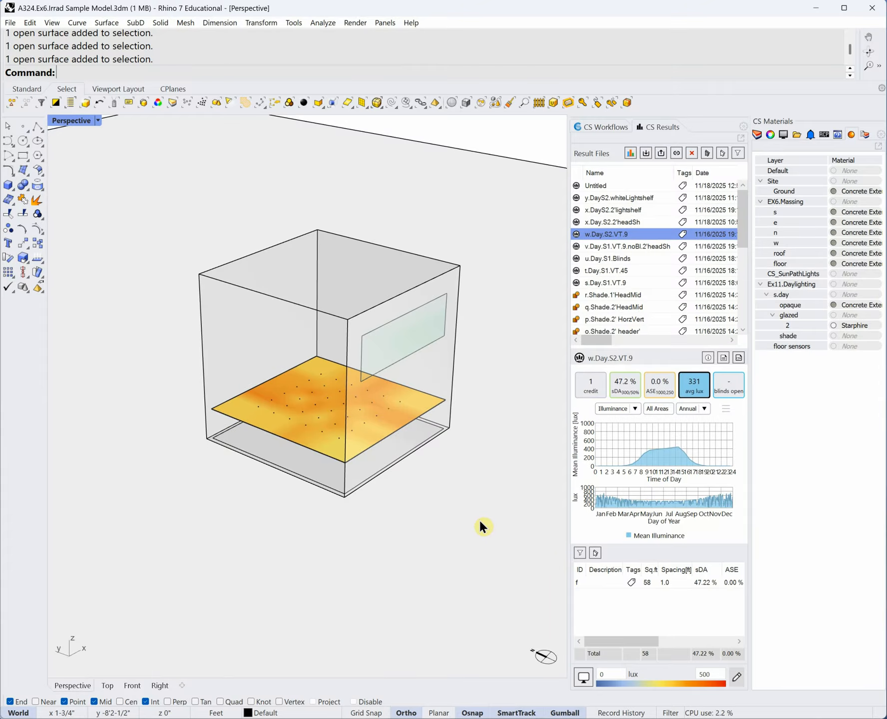
- Undo an accidental drag of a room wall surface
mouse_move(315, 383)
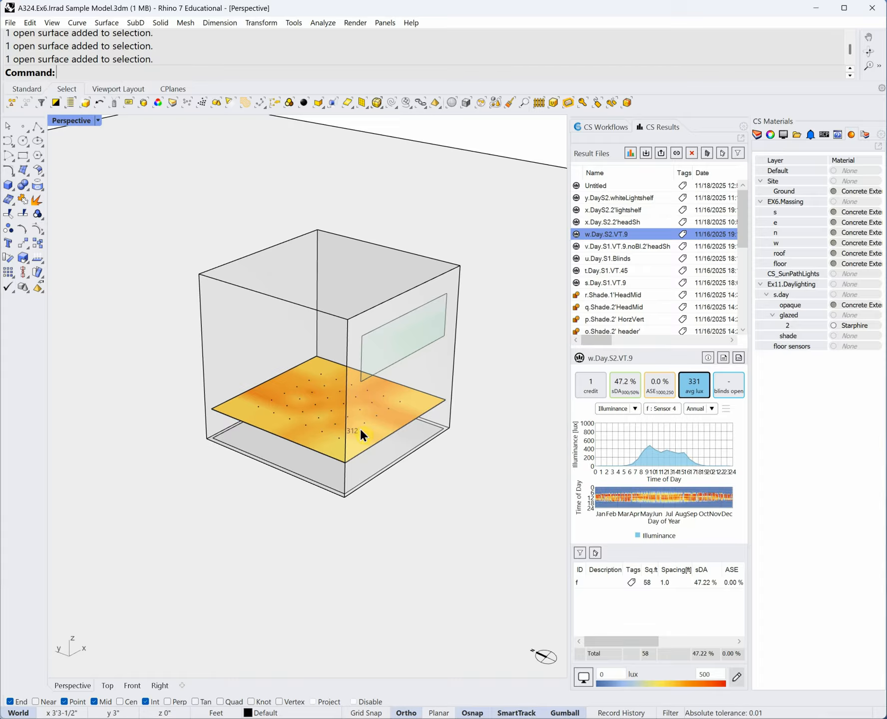
left_click_drag(313, 381, 297, 385)
left_click(519, 124)
key("ctrl+z")
key("Escape")
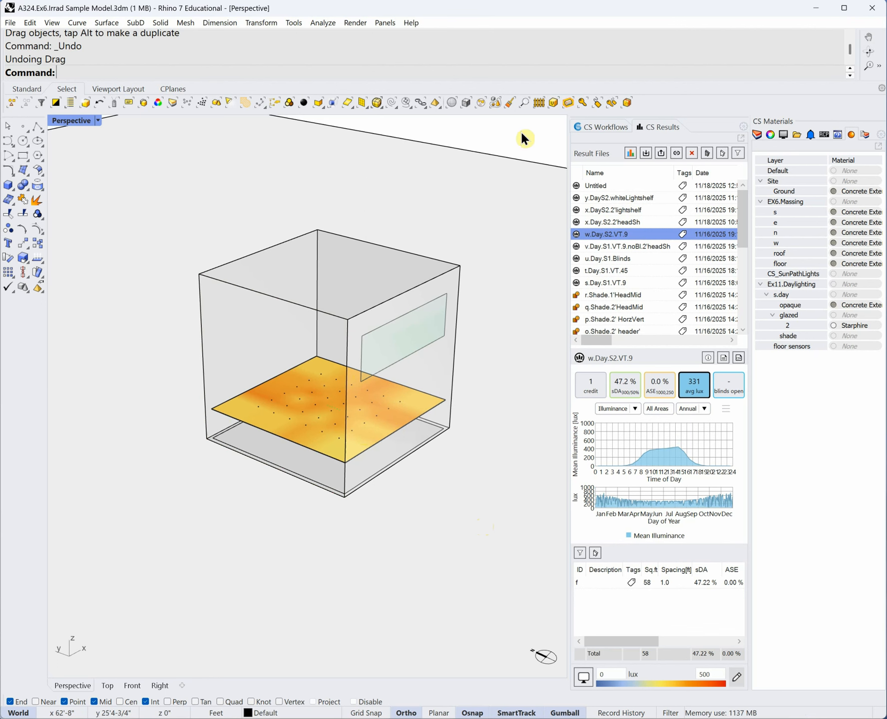
- Load x.Day.S2.2'headSh and turn on the 2' header shade and both glazing panel layers
left_click(636, 224)
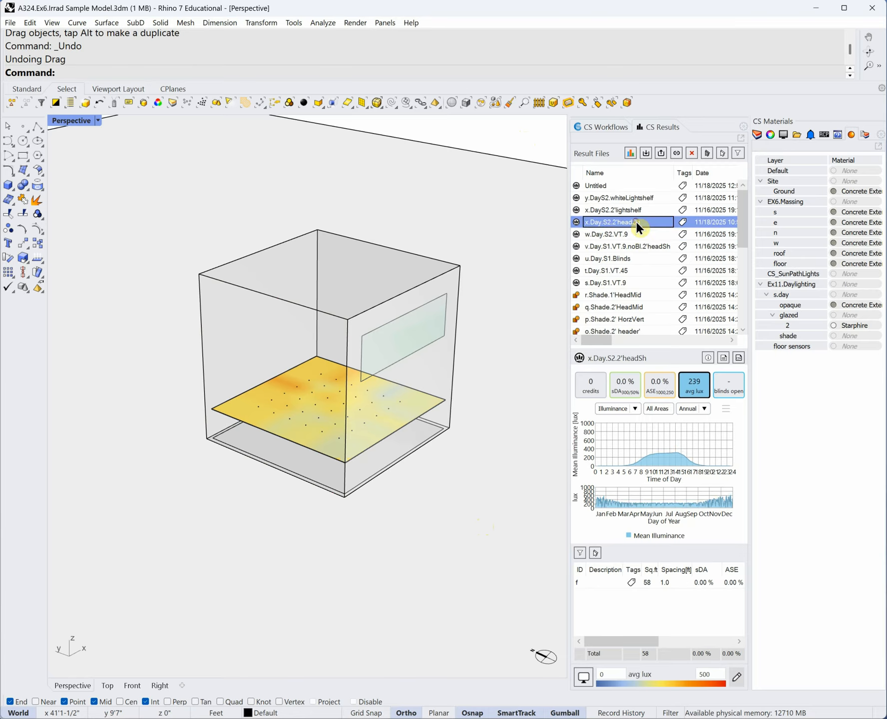
left_click(758, 132)
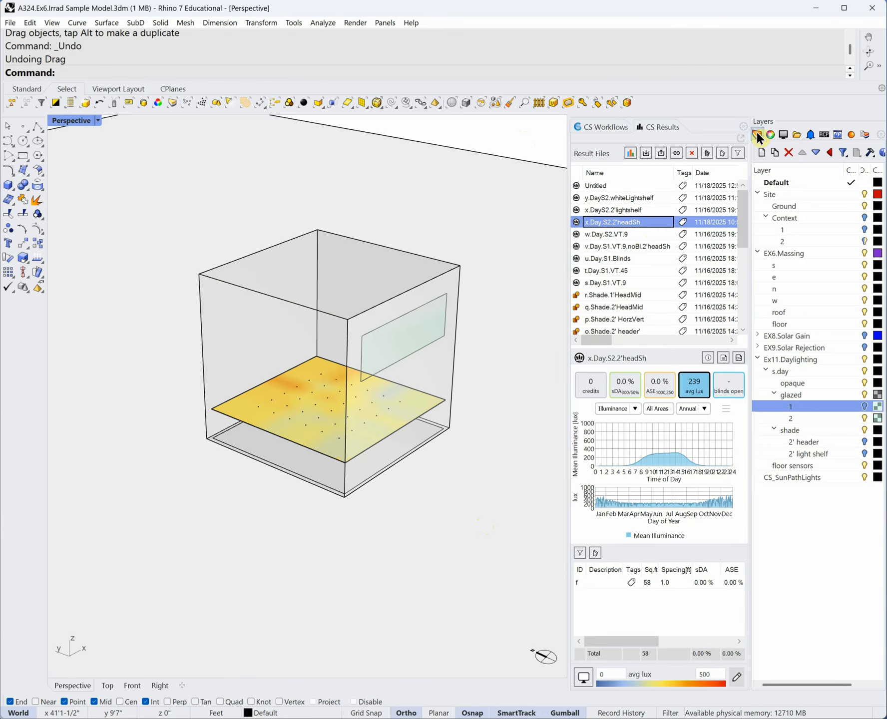
left_click(864, 443)
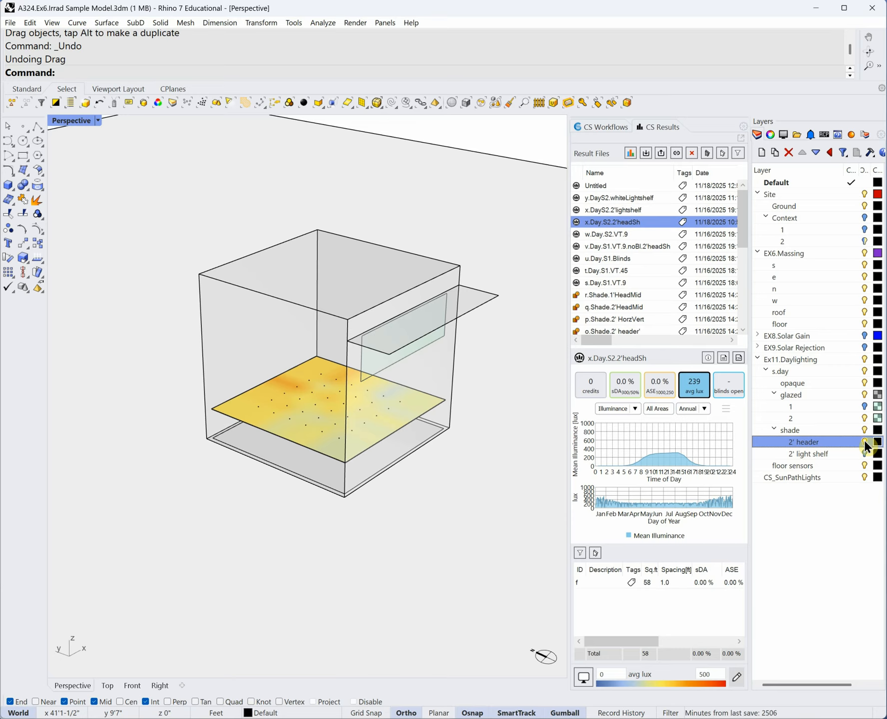
left_click(865, 406)
left_click(865, 419)
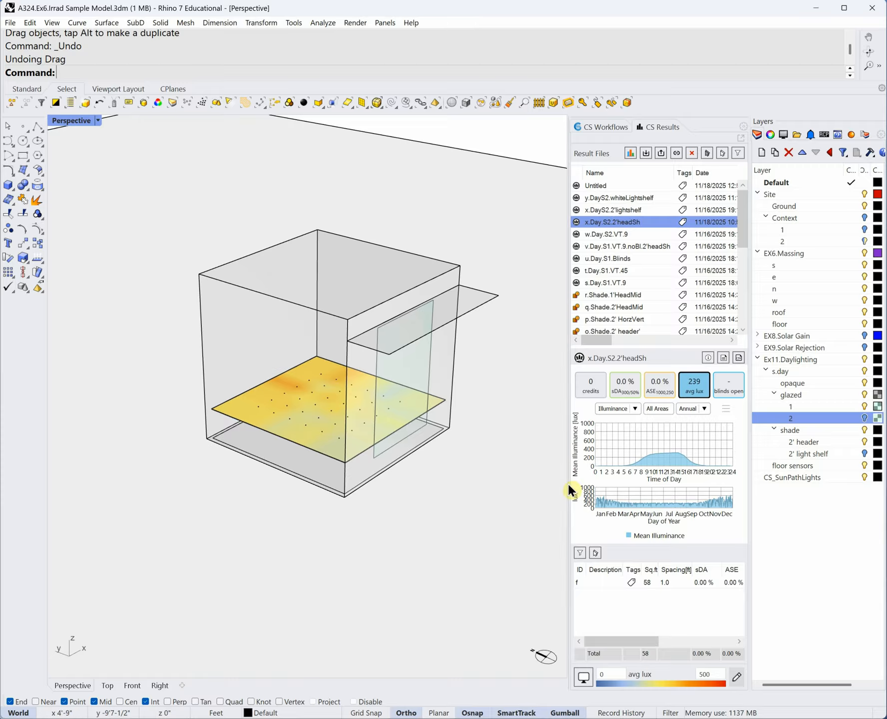
left_click(862, 405)
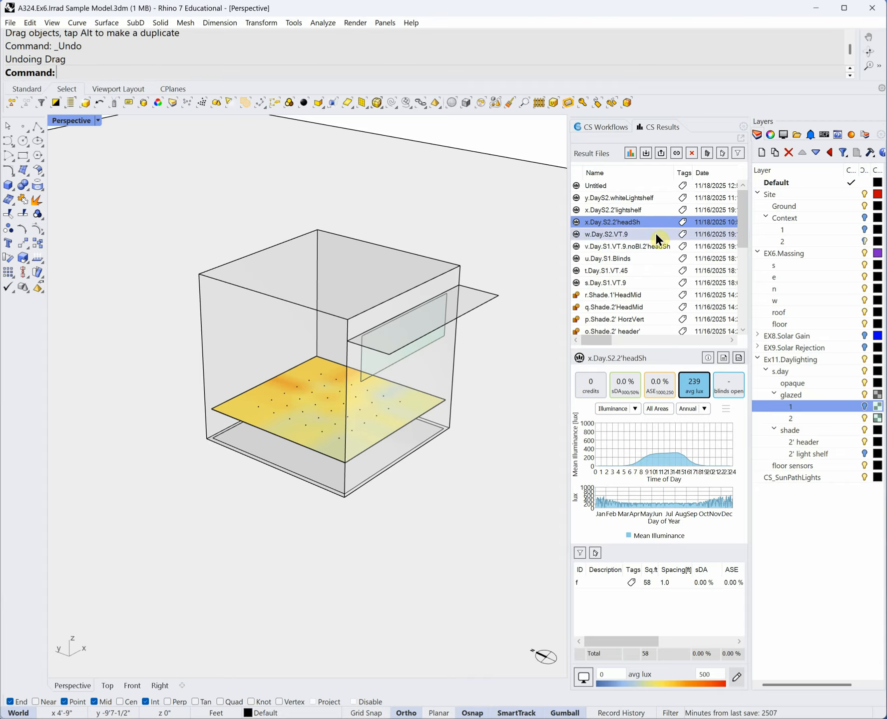
- Compare the x.DayS2.2'lightshelf and header-only results, toggling the light shelf and header layers
left_click(631, 210)
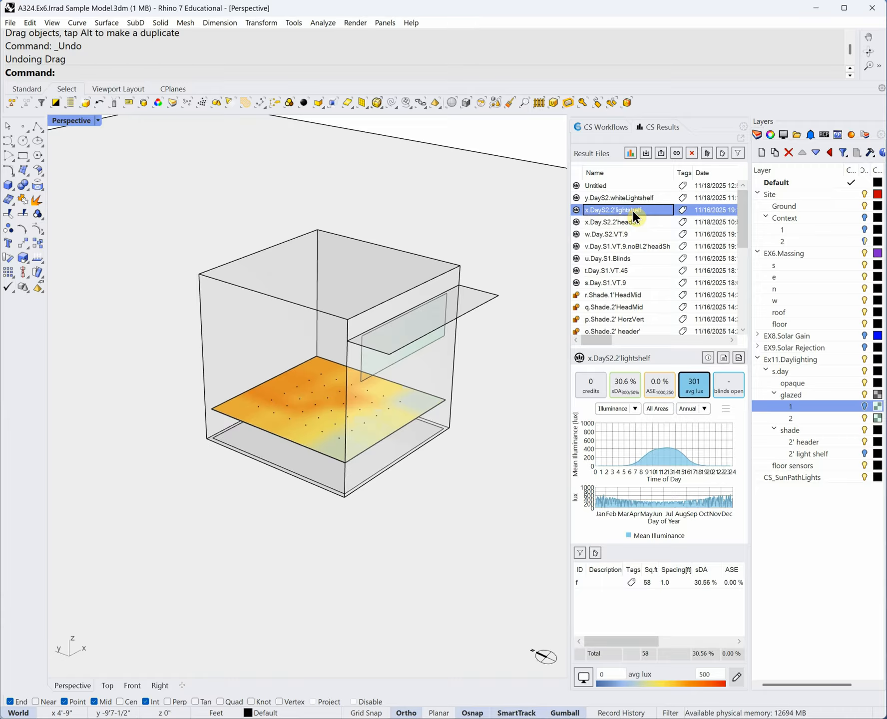
left_click(864, 454)
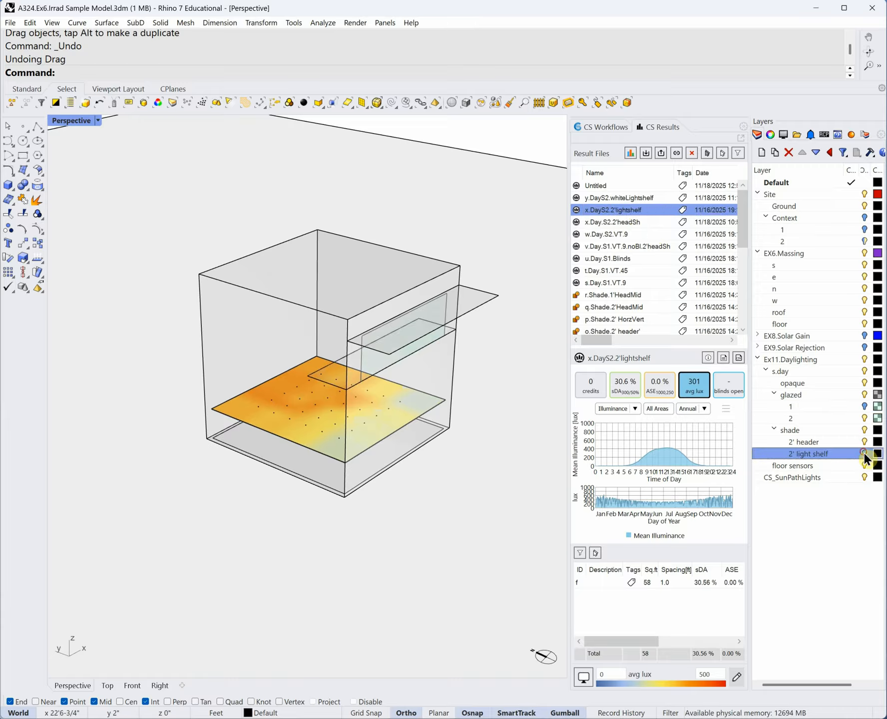
left_click(864, 443)
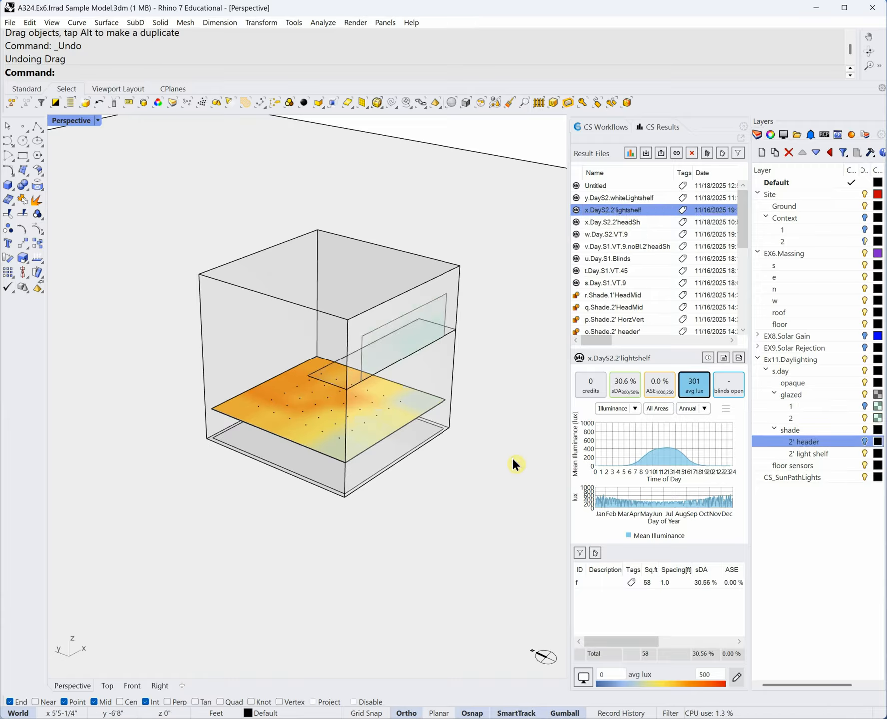
left_click(617, 221)
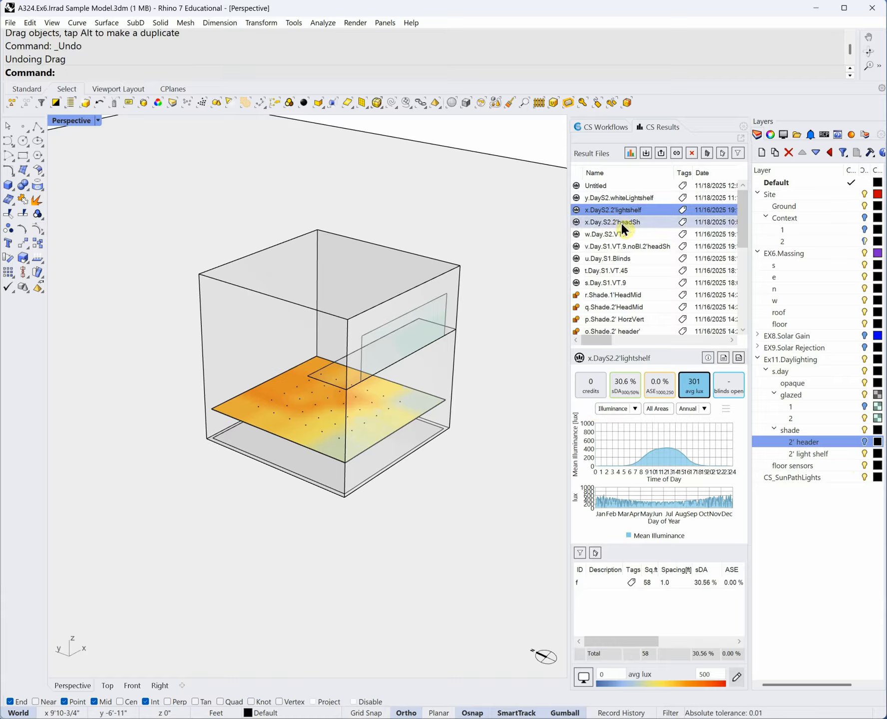
left_click(622, 210)
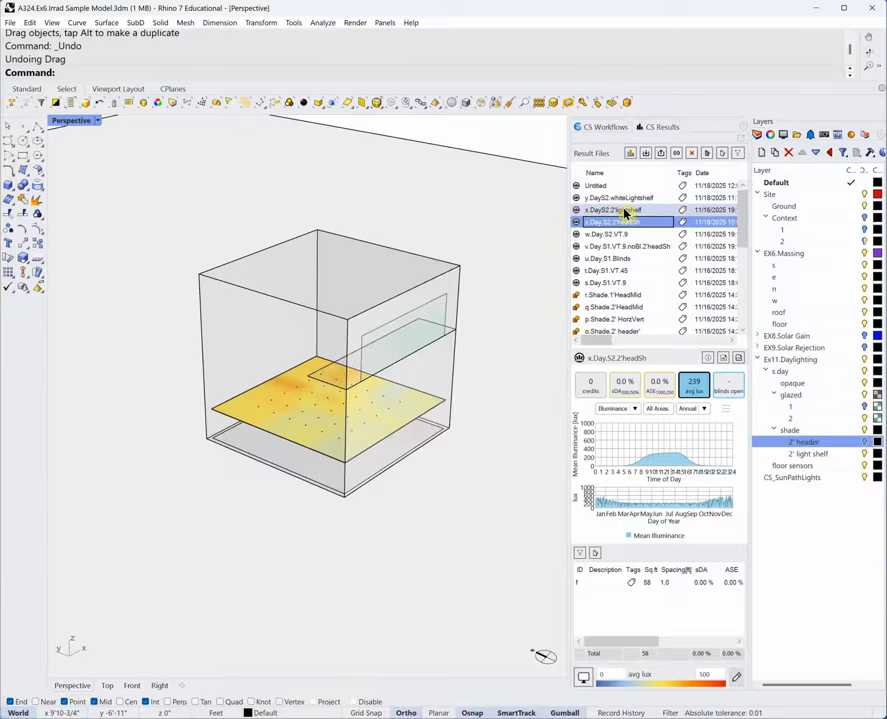
left_click(624, 221)
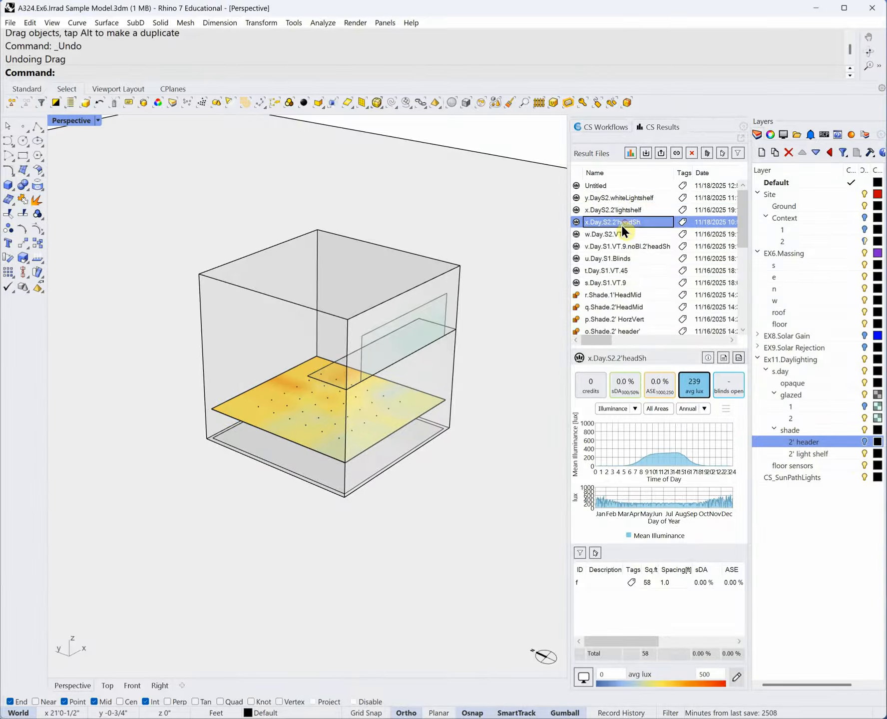
left_click(865, 453)
mouse_move(329, 382)
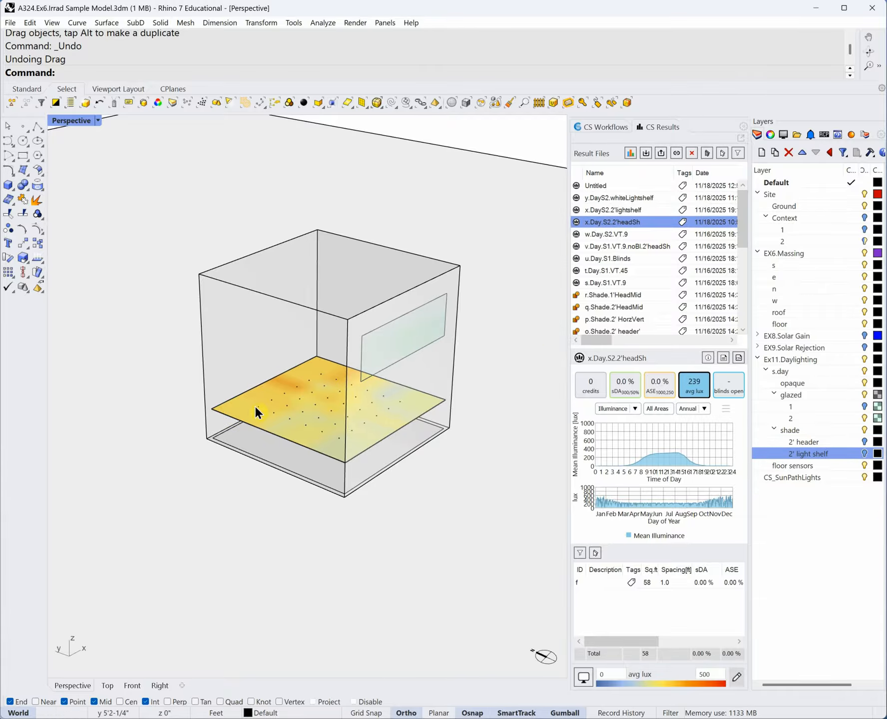
mouse_move(373, 427)
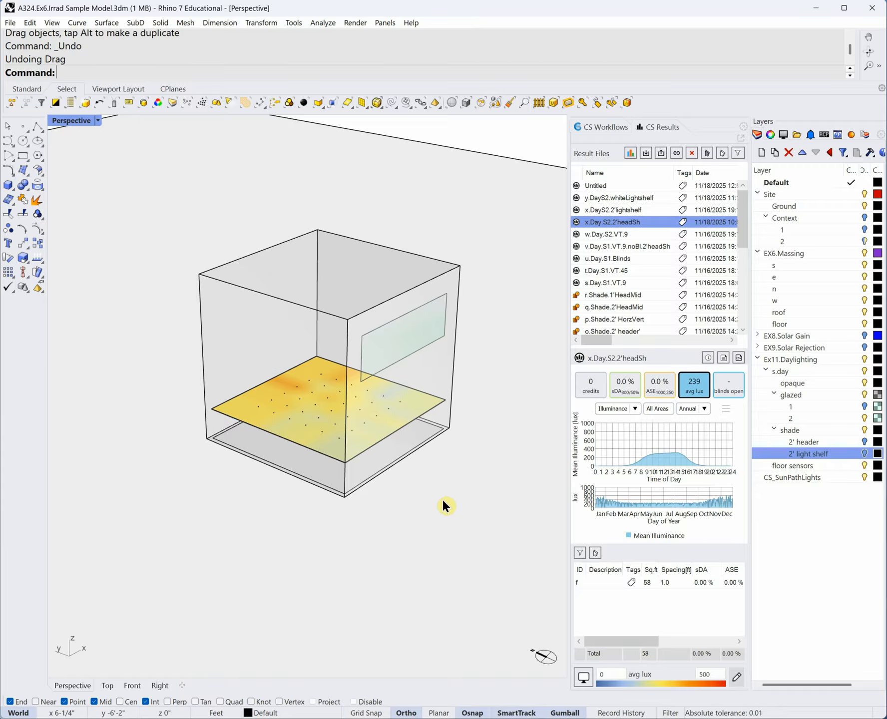
- Show the 2' light shelf results and layer again, orbiting to view the shelf
left_click(622, 210)
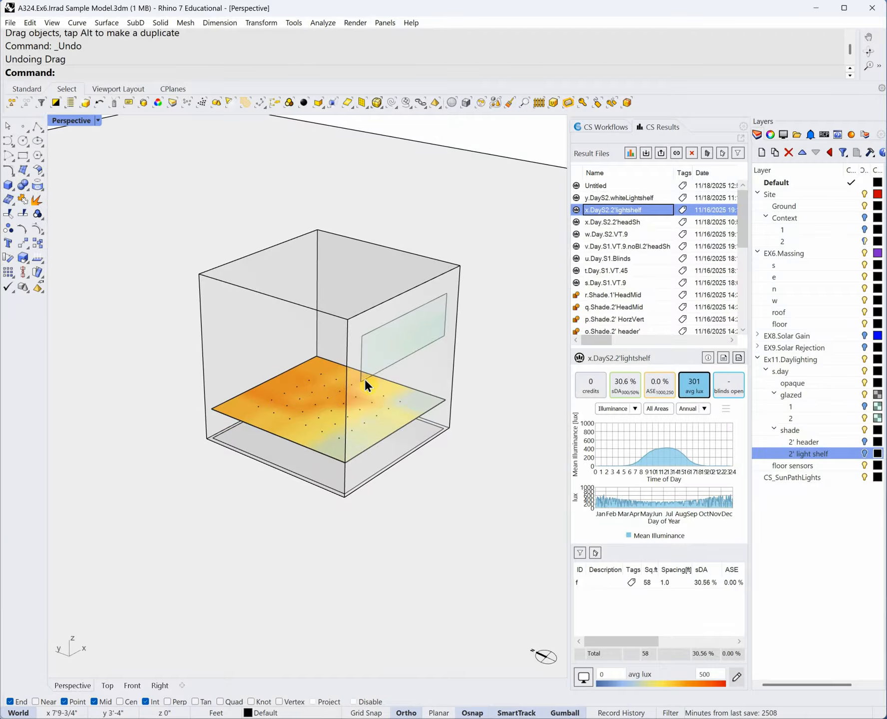
left_click(864, 454)
right_click_drag(260, 403, 461, 483)
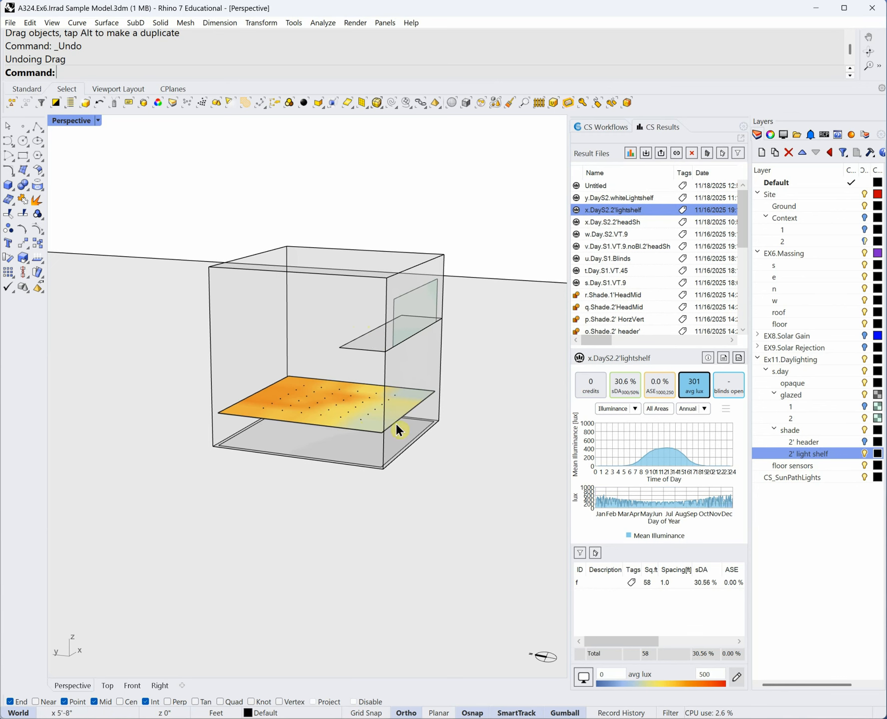
right_click_drag(396, 423, 468, 456)
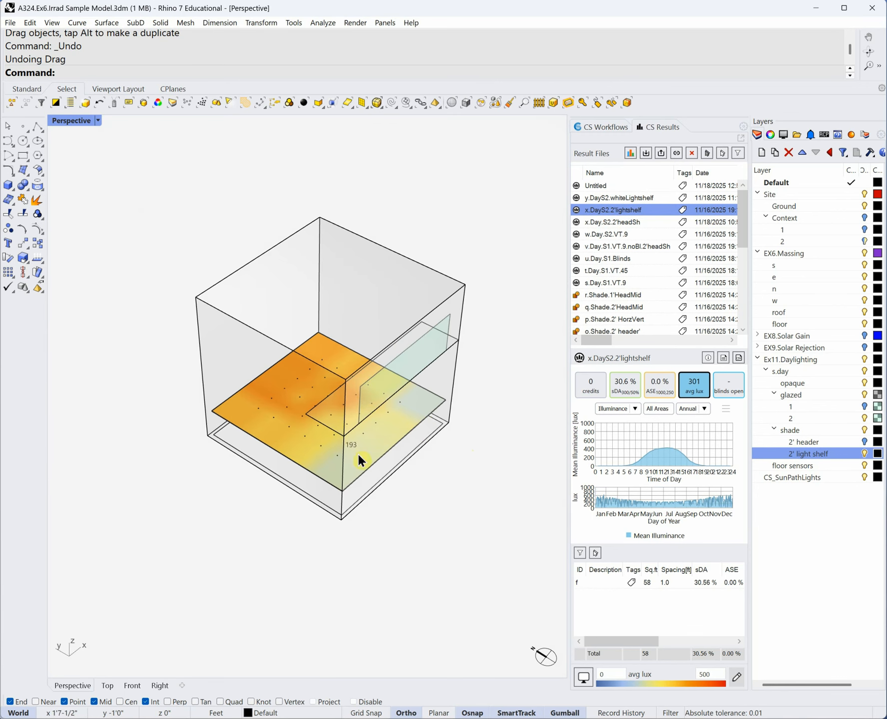
right_click_drag(293, 386, 483, 462)
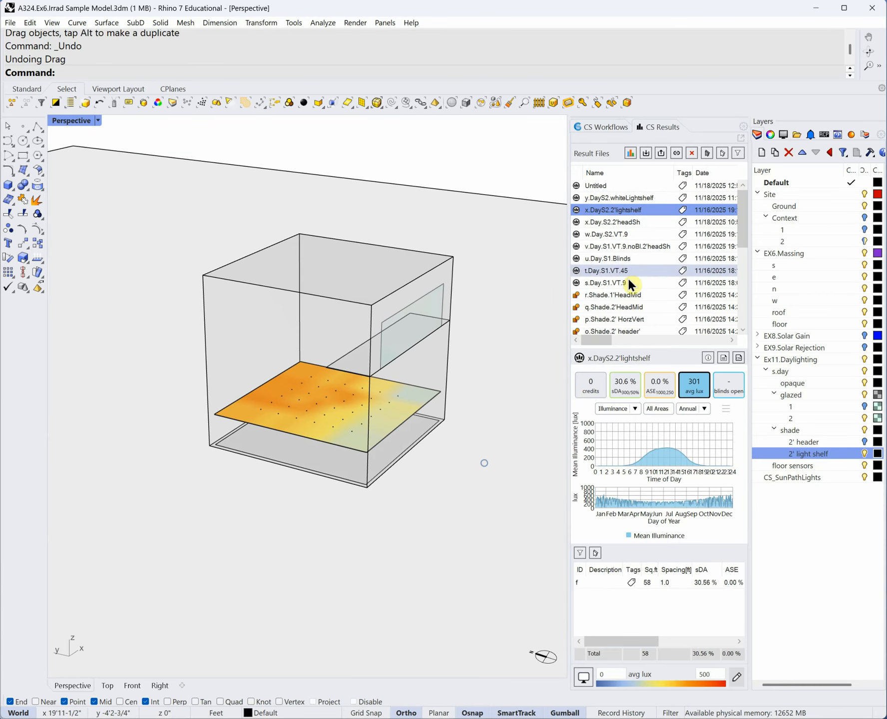
- Compare y.DayS2.whiteLightshelf results against the 2' light shelf run
left_click(644, 197)
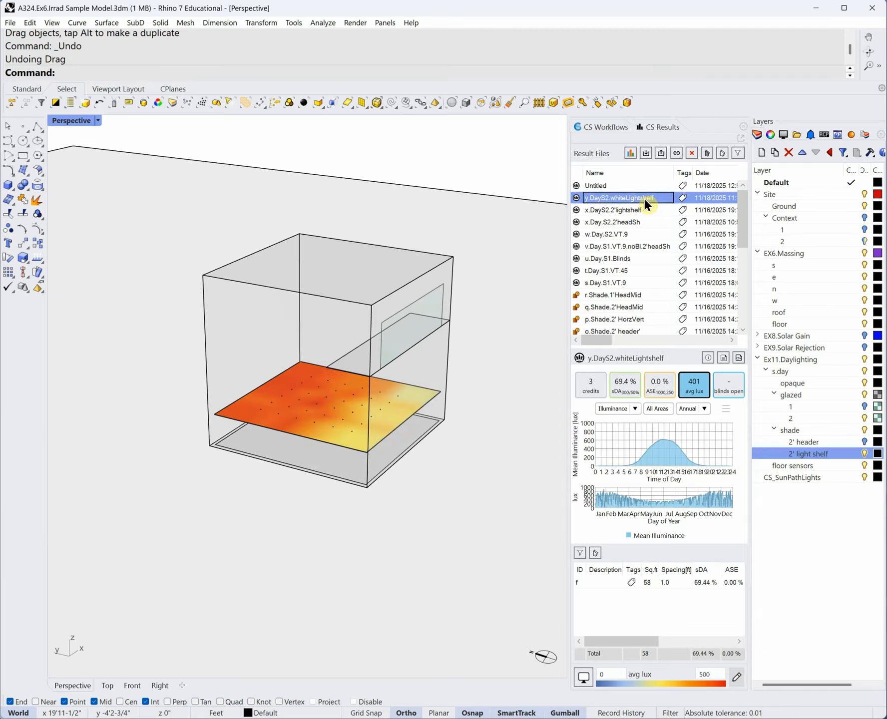
left_click(632, 212)
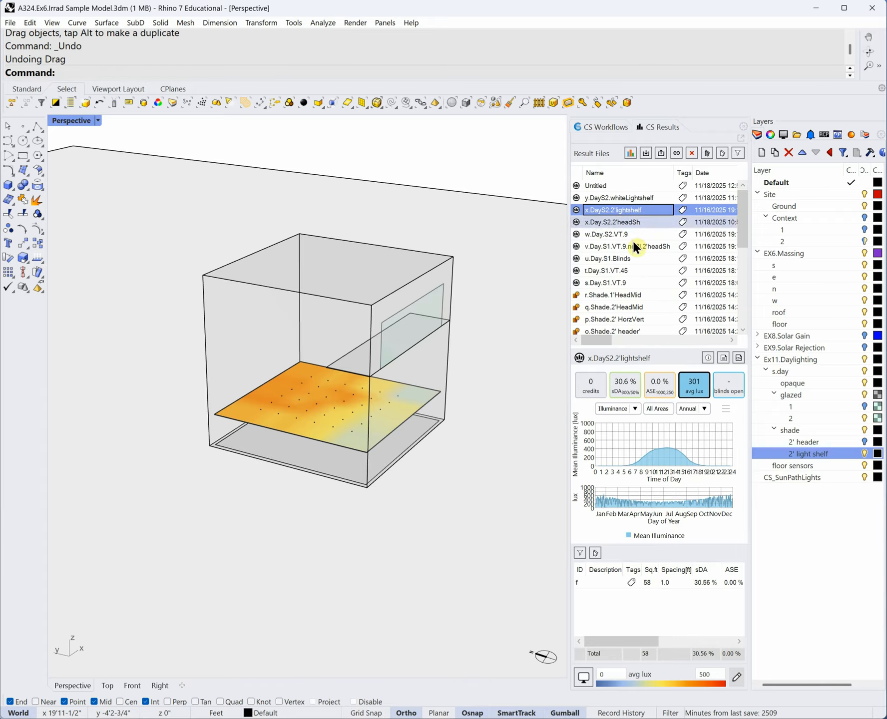
left_click(623, 199)
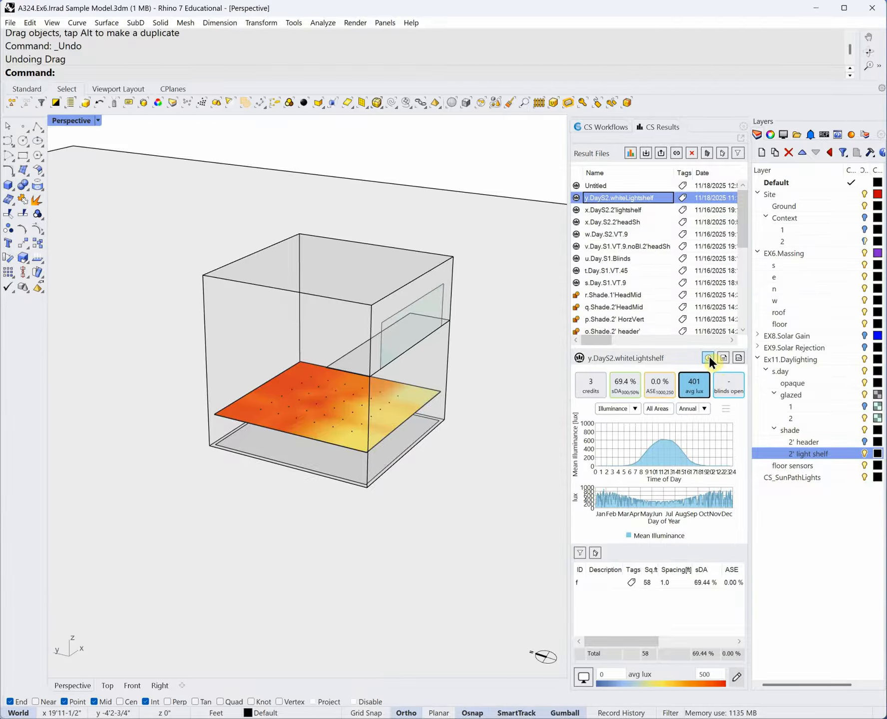
- Check single-day illuminance in late January, then return to Annual values
left_click(705, 409)
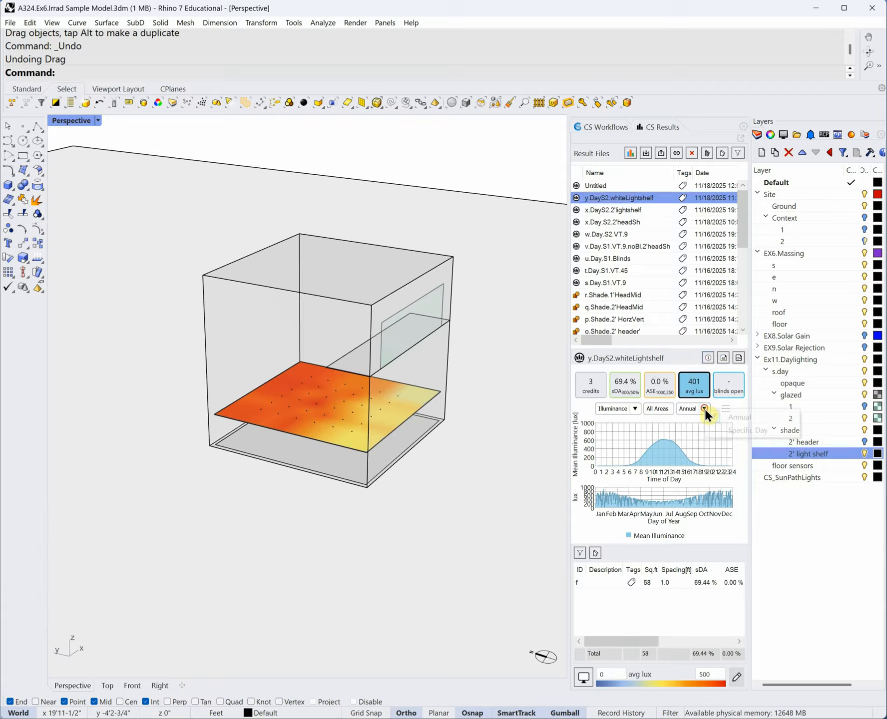
left_click(737, 426)
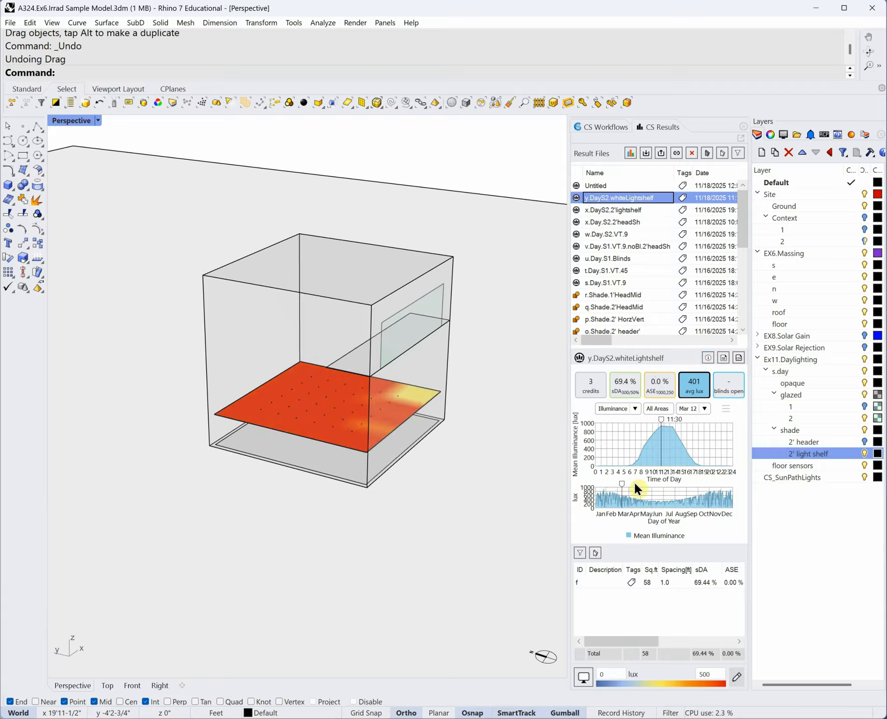
left_click_drag(622, 482, 604, 485)
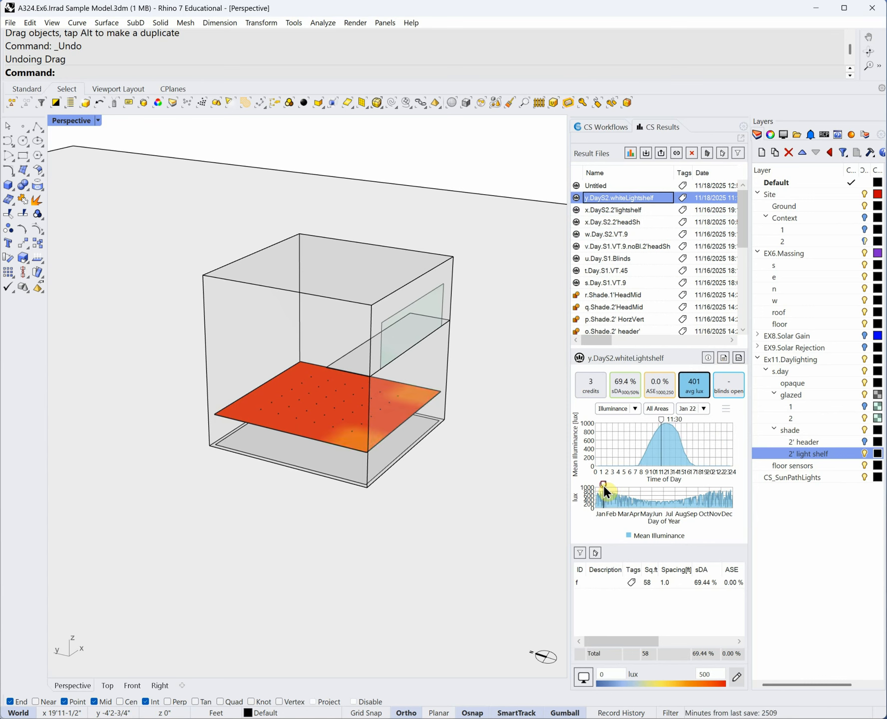
left_click(705, 410)
left_click(709, 422)
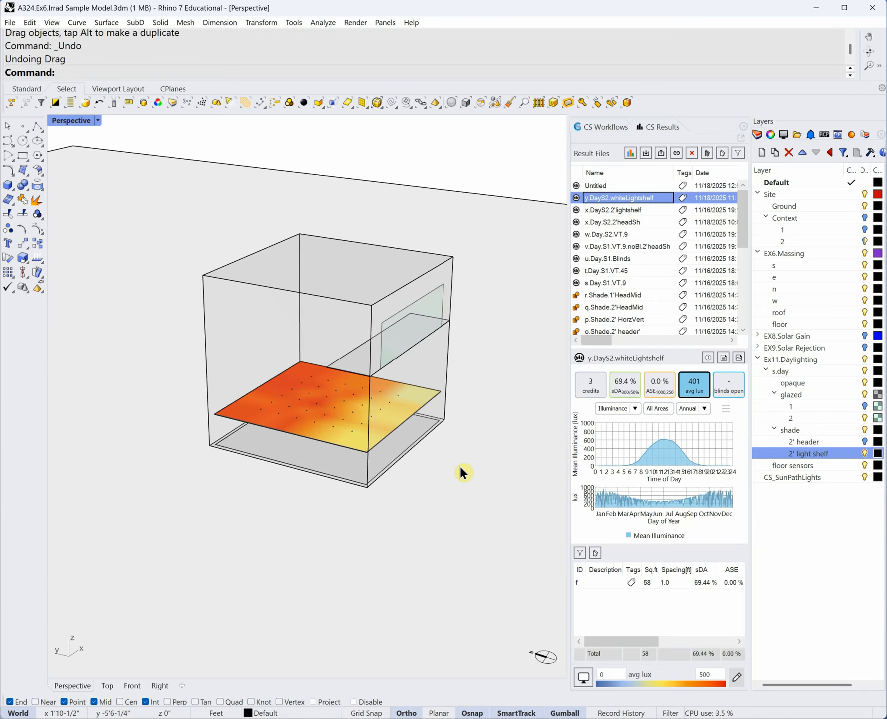
- Check a floor sensor's illuminance, then turn off the 2' light shelf layer
right_click_drag(465, 488, 471, 484)
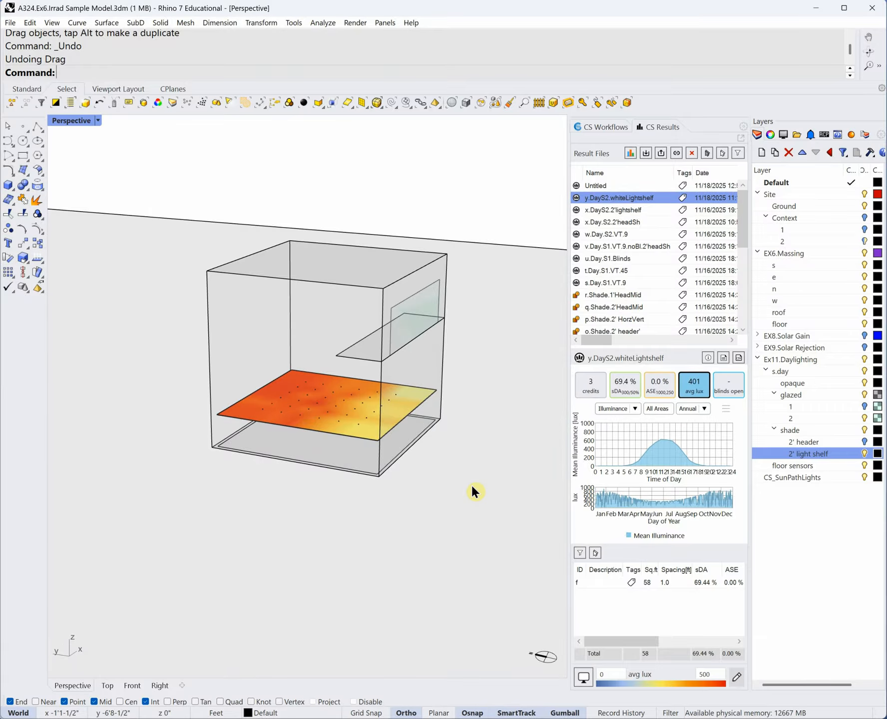
mouse_move(493, 487)
right_mouse_down()
mouse_move(477, 481)
mouse_move(463, 497)
mouse_move(462, 481)
mouse_move(475, 491)
mouse_move(483, 471)
mouse_move(499, 470)
mouse_move(481, 471)
right_mouse_up()
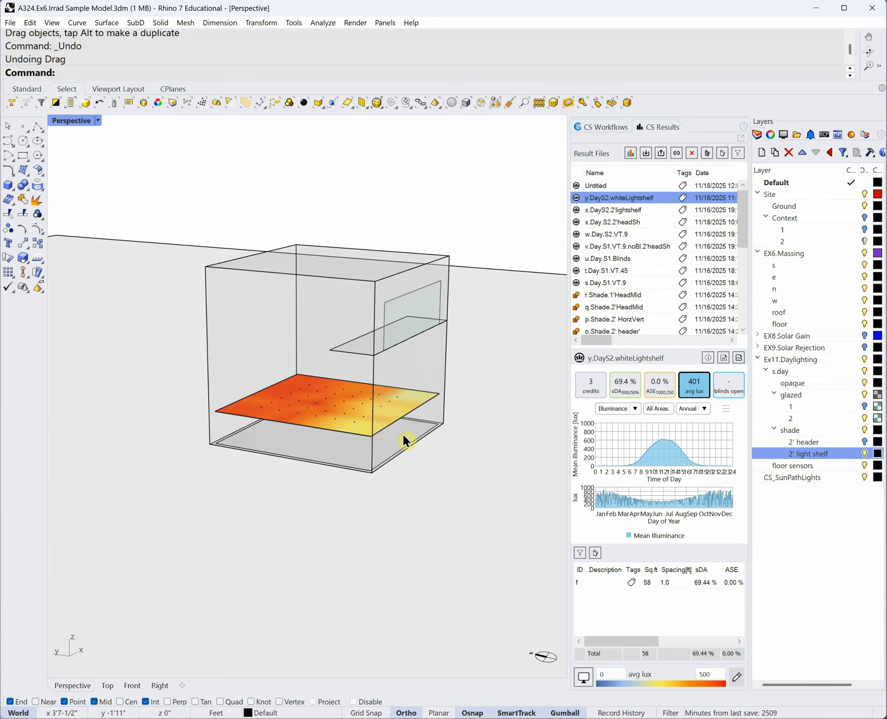
left_click(330, 397)
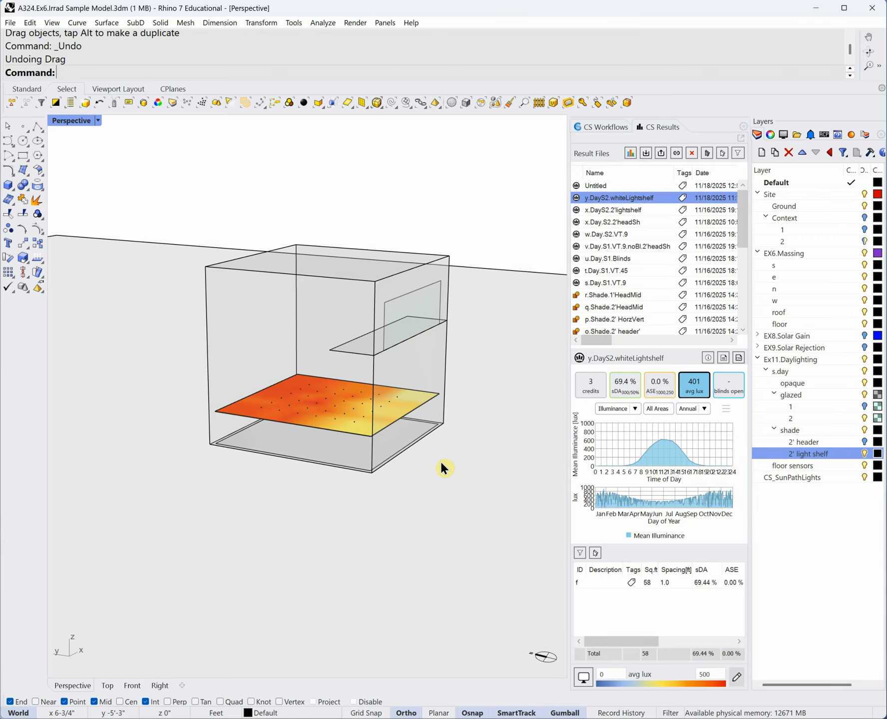
right_click_drag(469, 467, 460, 482)
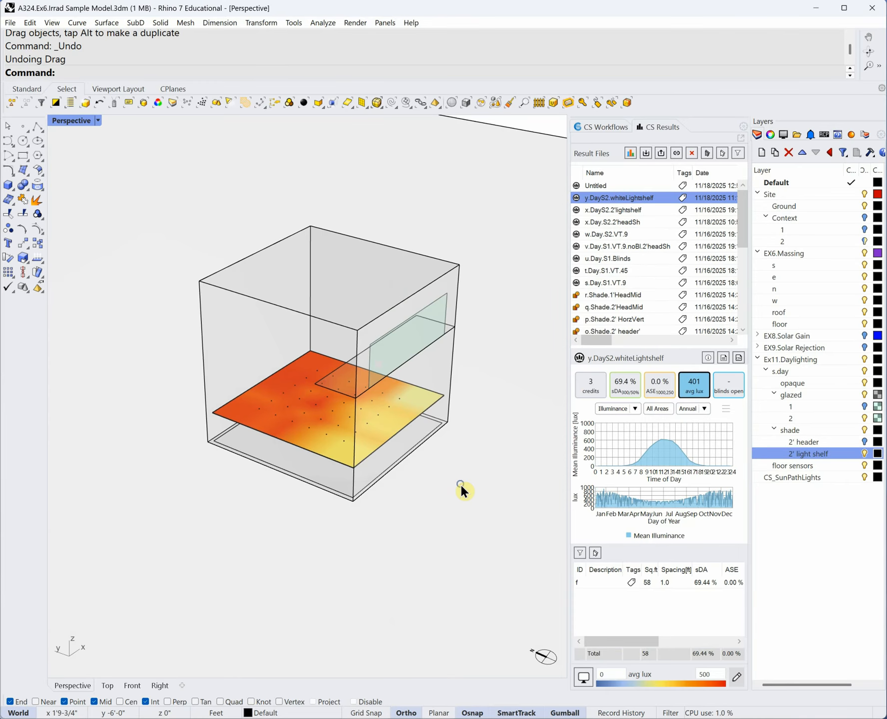
left_click(865, 453)
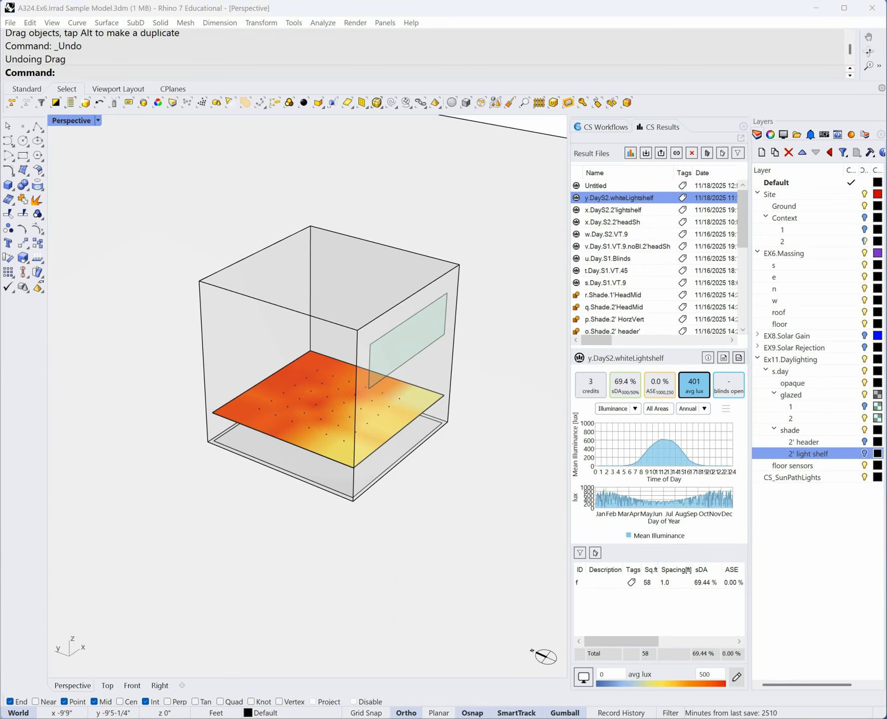
- Switch to Word and scroll through the Ex11 Daylighting assignment's method and example heatmaps
left_click(180, 704)
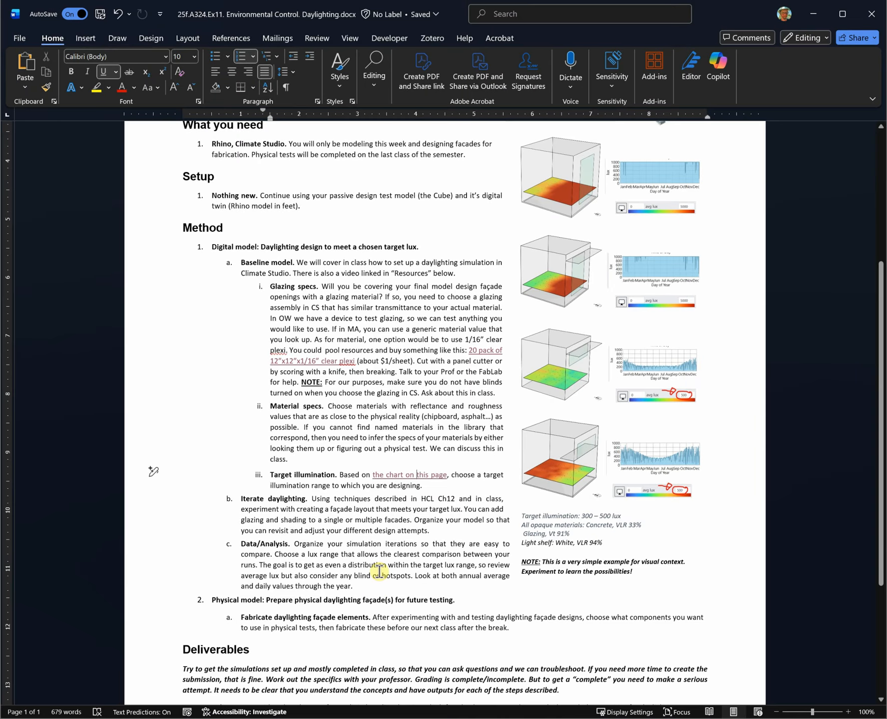
scroll(379, 571, "up", 5)
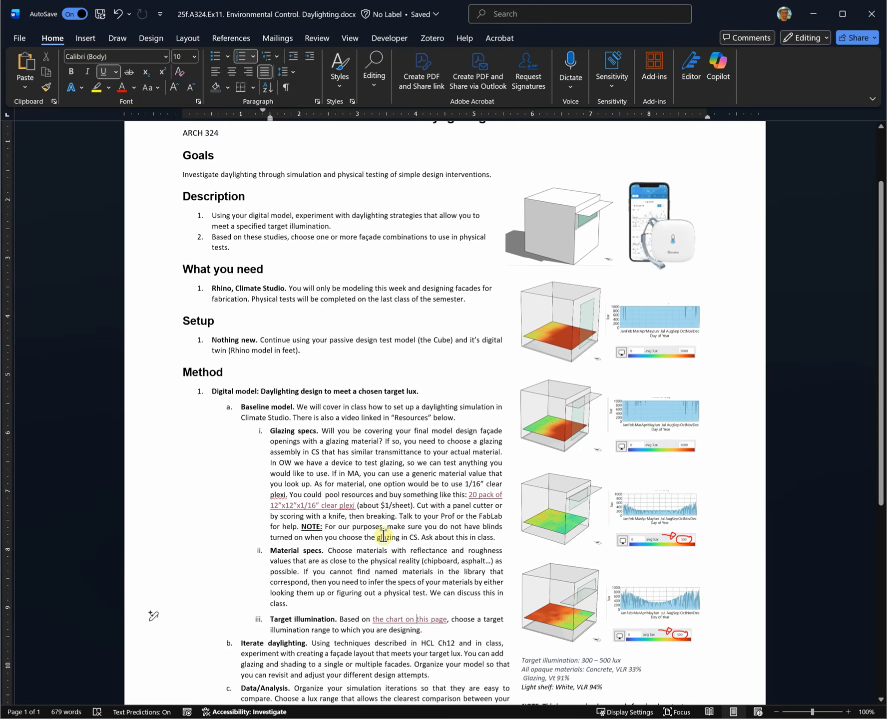
scroll(383, 535, "down", 8)
scroll(383, 536, "down", 3)
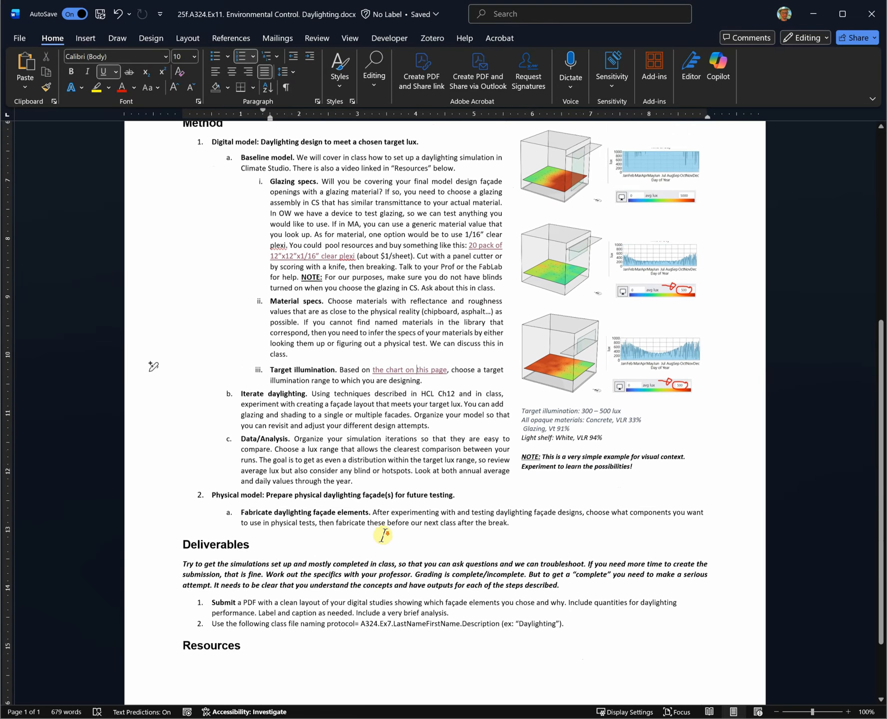
scroll(383, 536, "up", 8)
scroll(383, 536, "up", 3)
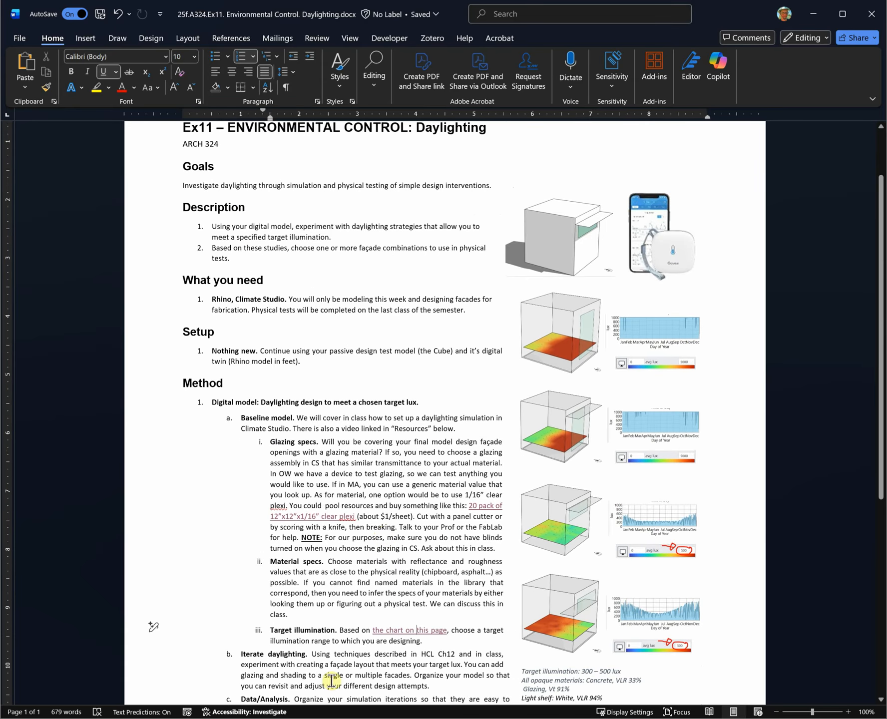
mouse_move(469, 718)
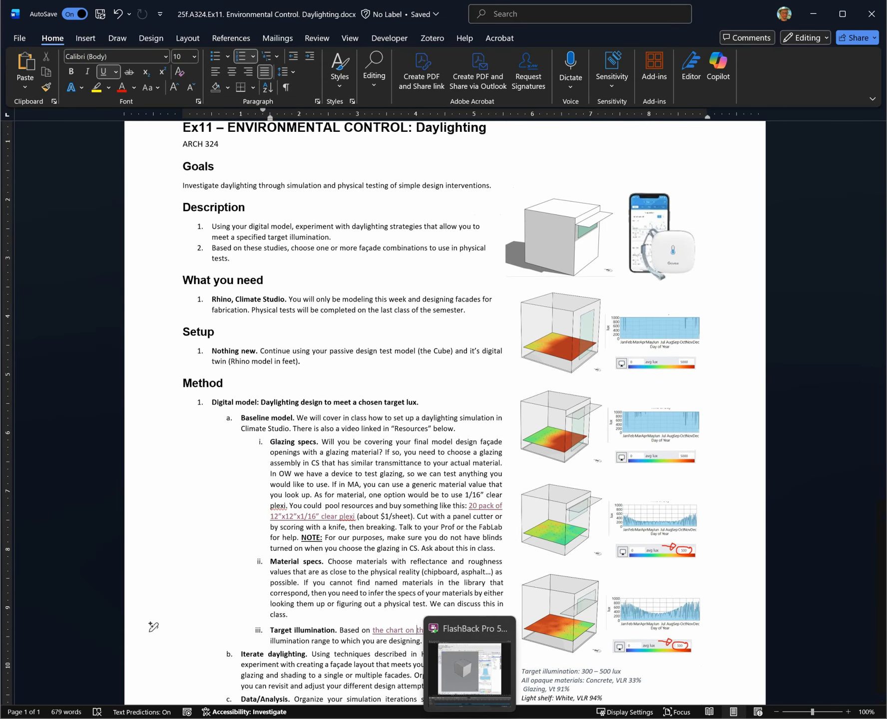